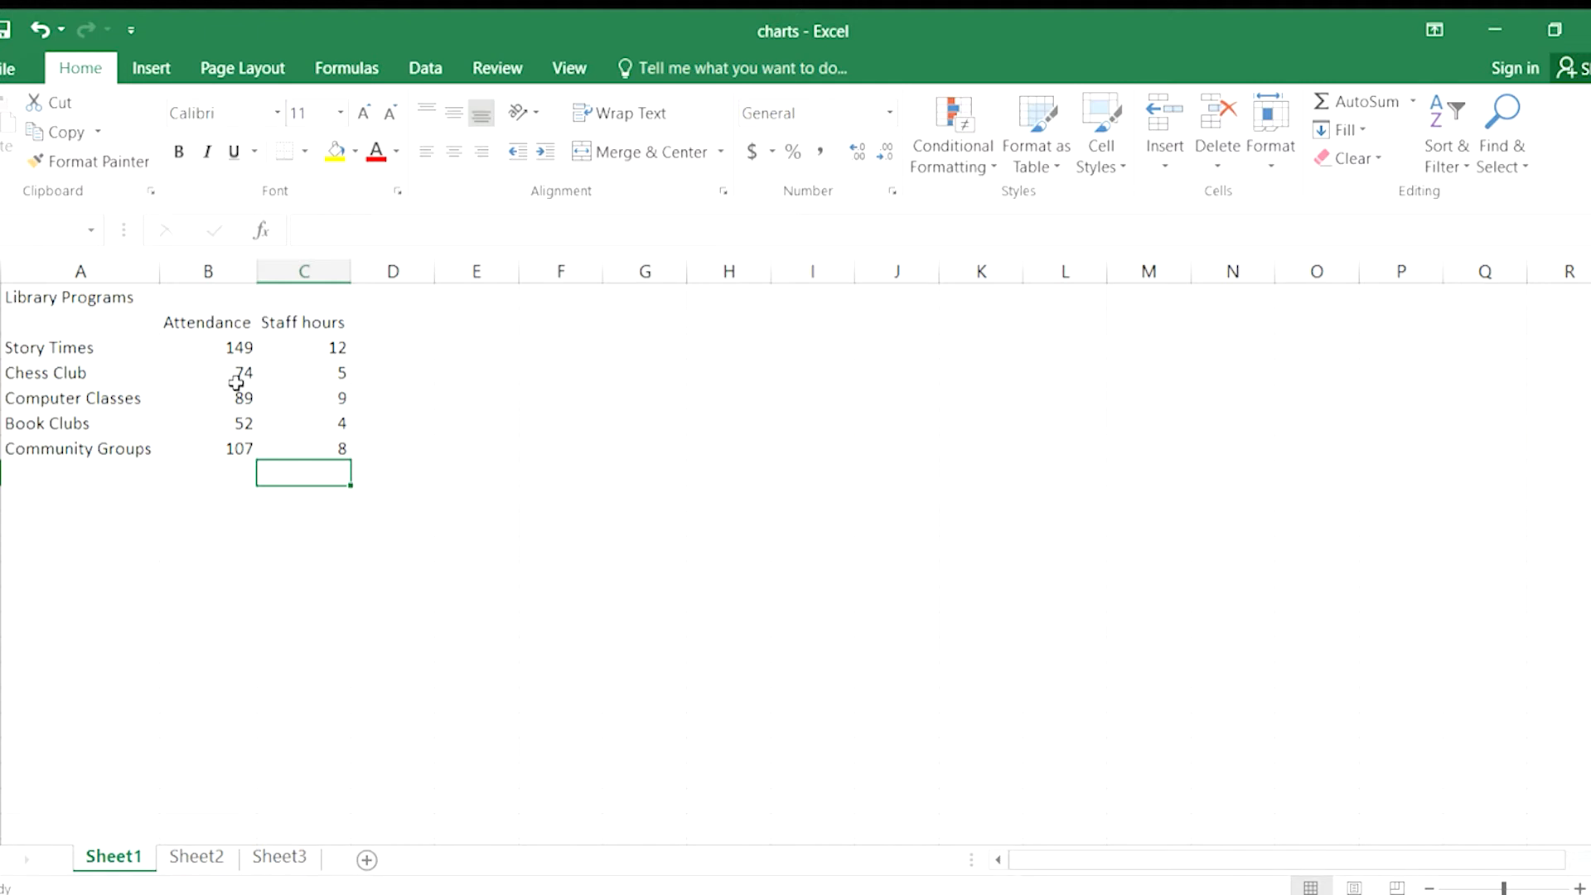
Step: Look over the library programs table on Sheet1 and the sales and expenses table on Sheet2
{"action": "left_click_drag", "start_coordinate": [338, 451], "coordinate": [68, 316]}
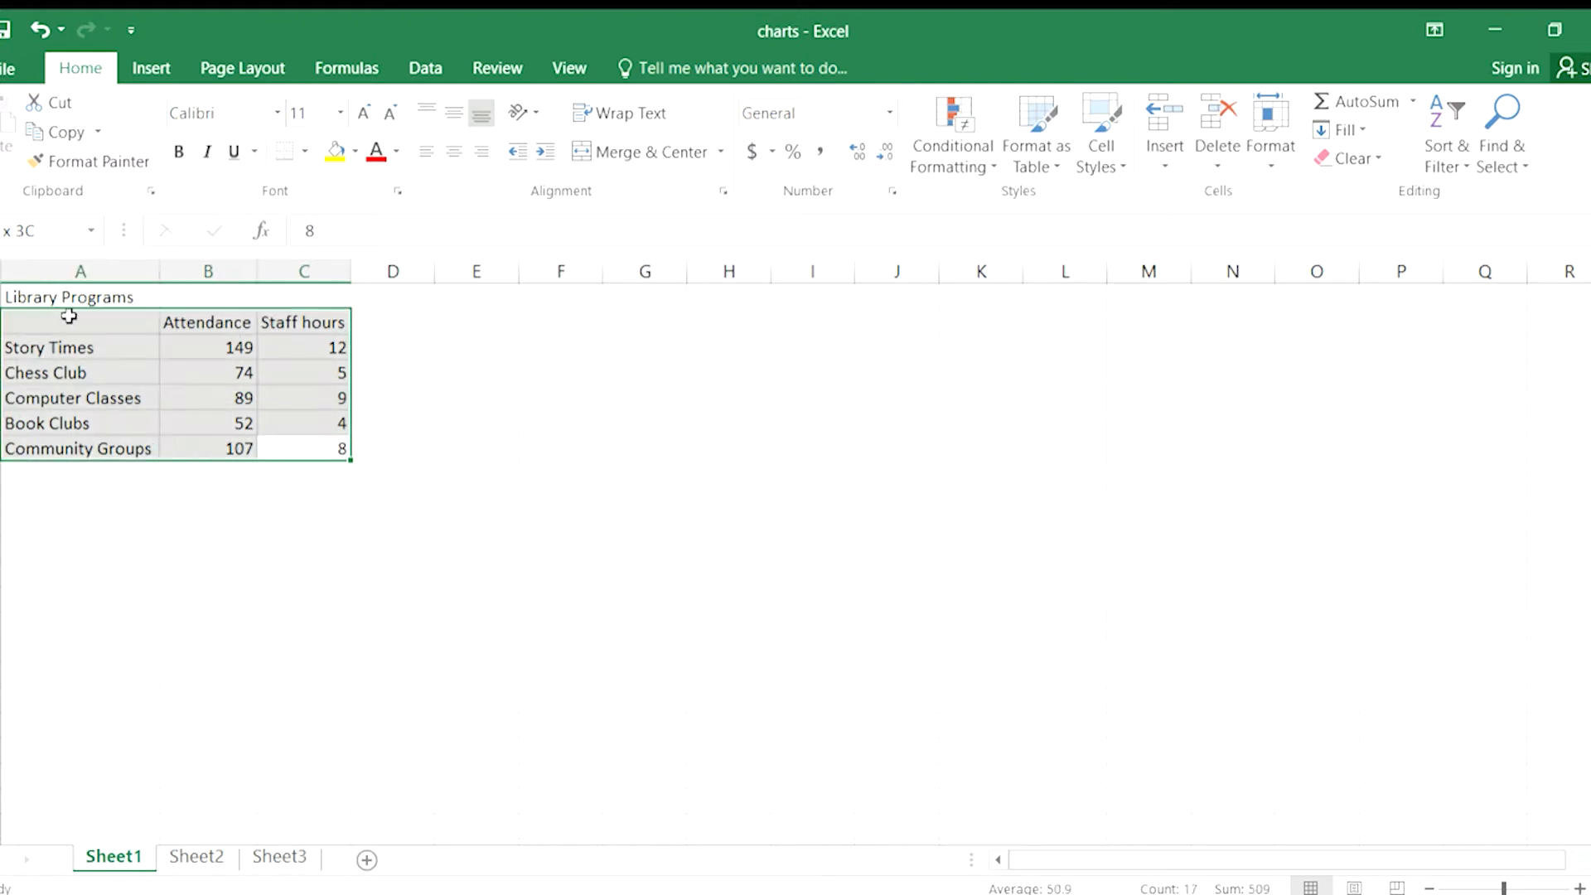
{"action": "left_click", "coordinate": [298, 440]}
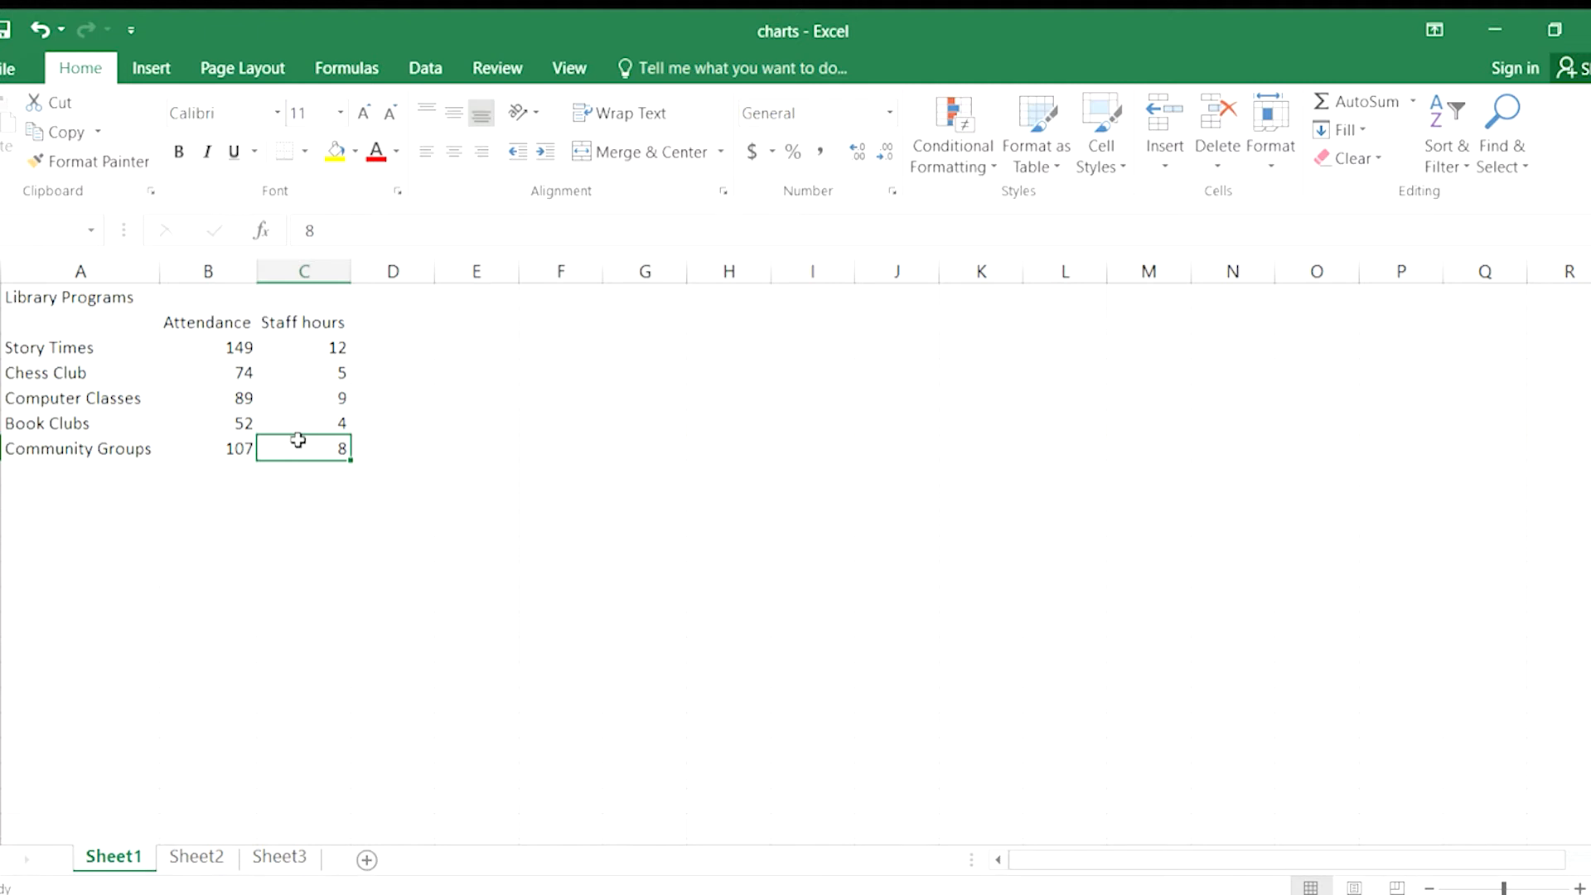
{"action": "left_click", "coordinate": [199, 861]}
{"action": "left_click_drag", "start_coordinate": [228, 373], "coordinate": [35, 304]}
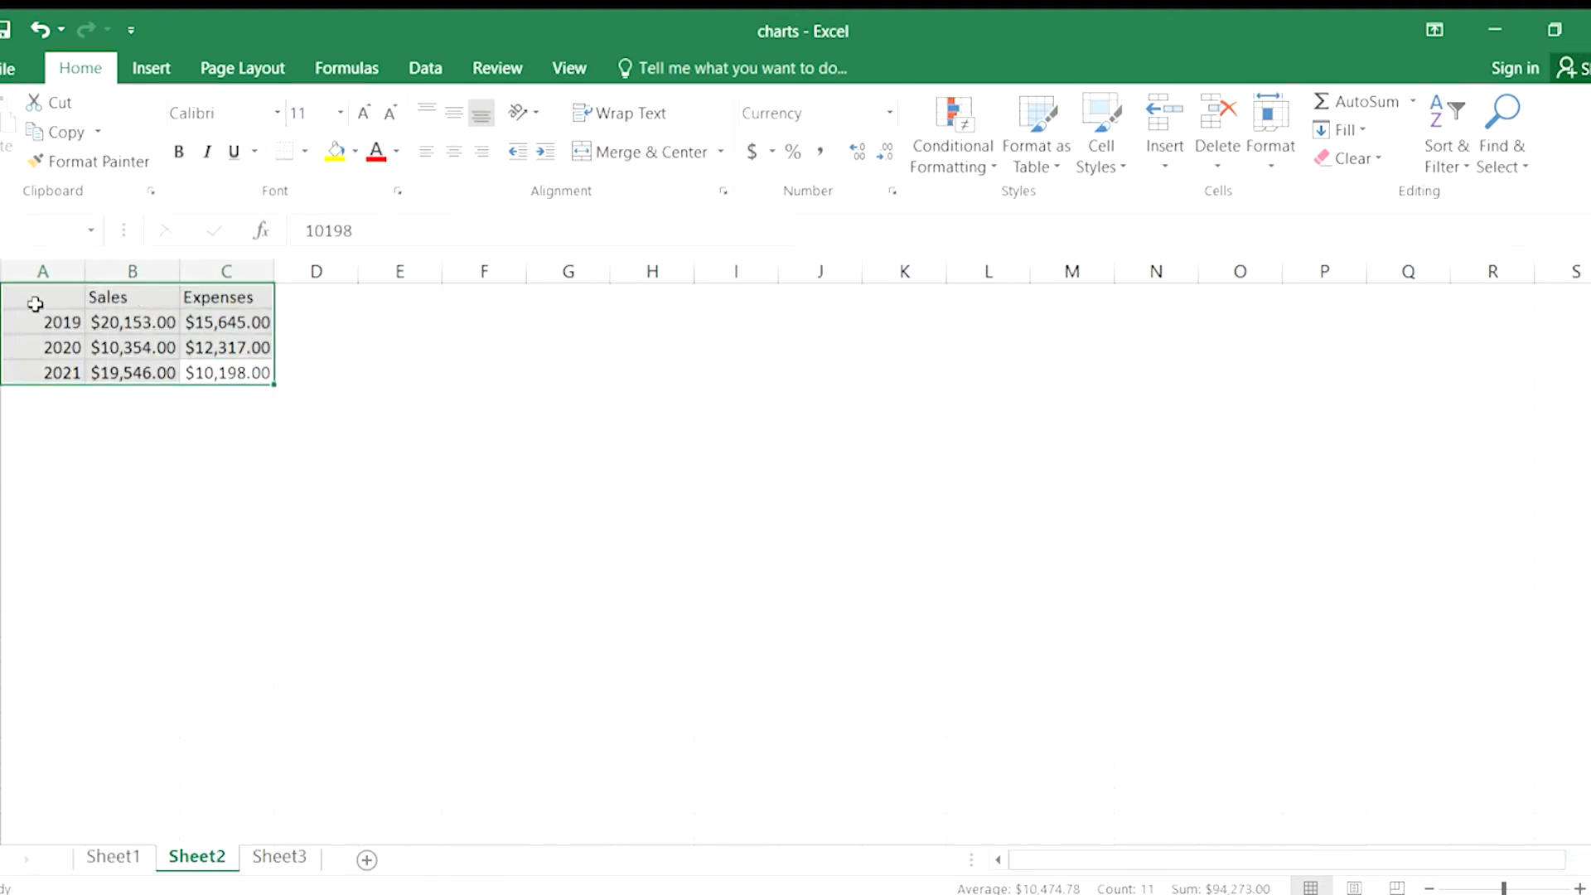
{"action": "left_click", "coordinate": [114, 860]}
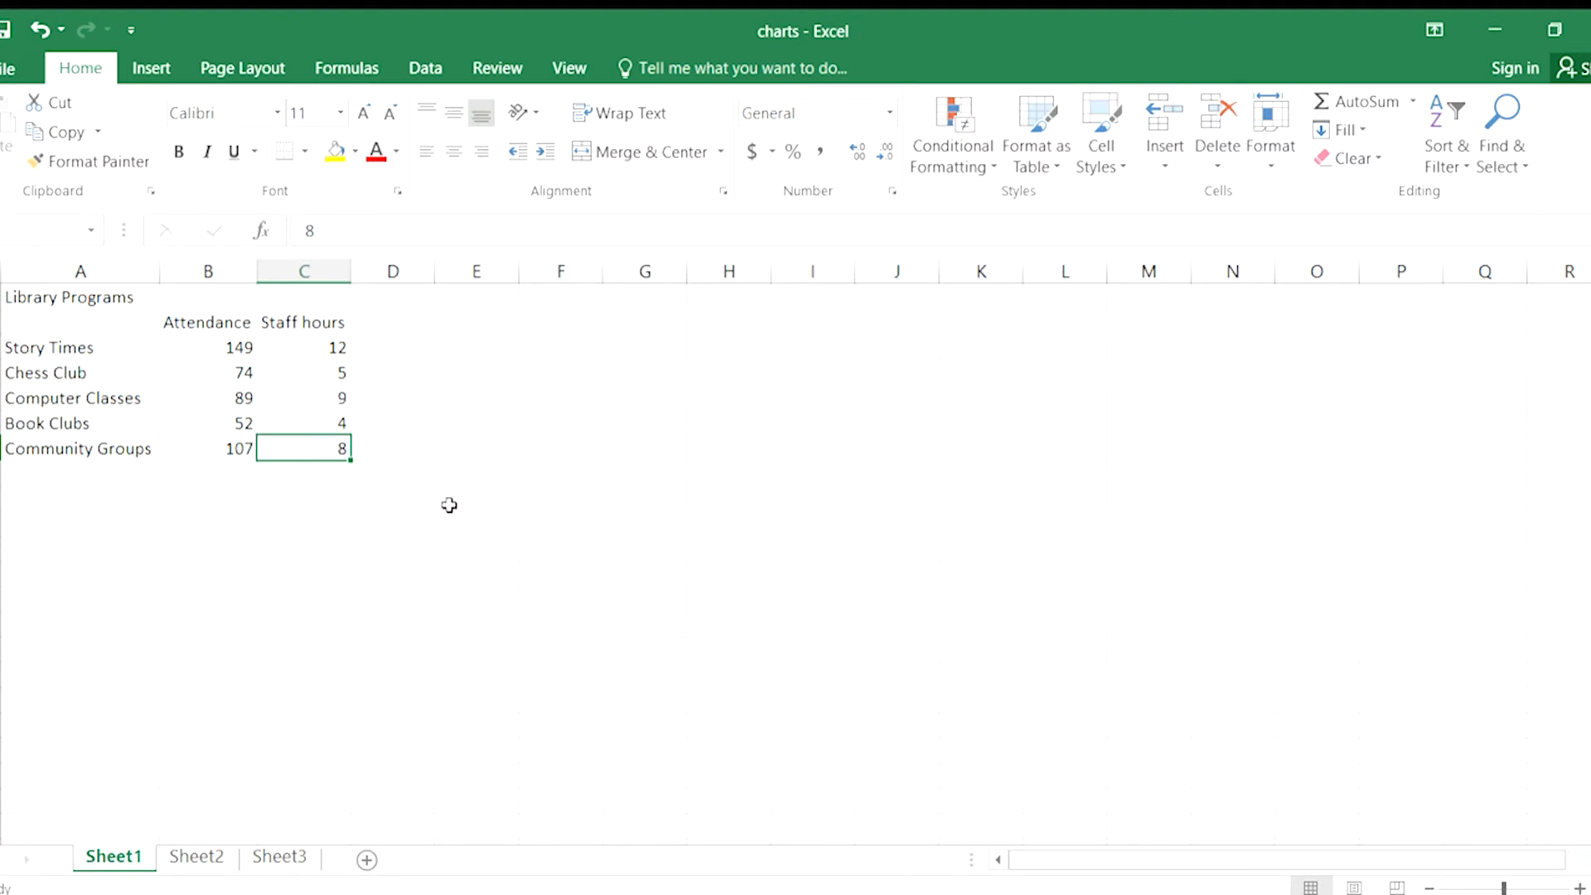
Step: Select the library programs data with its row and column headings, range A2:C7, on Sheet1
{"action": "left_click", "coordinate": [60, 297]}
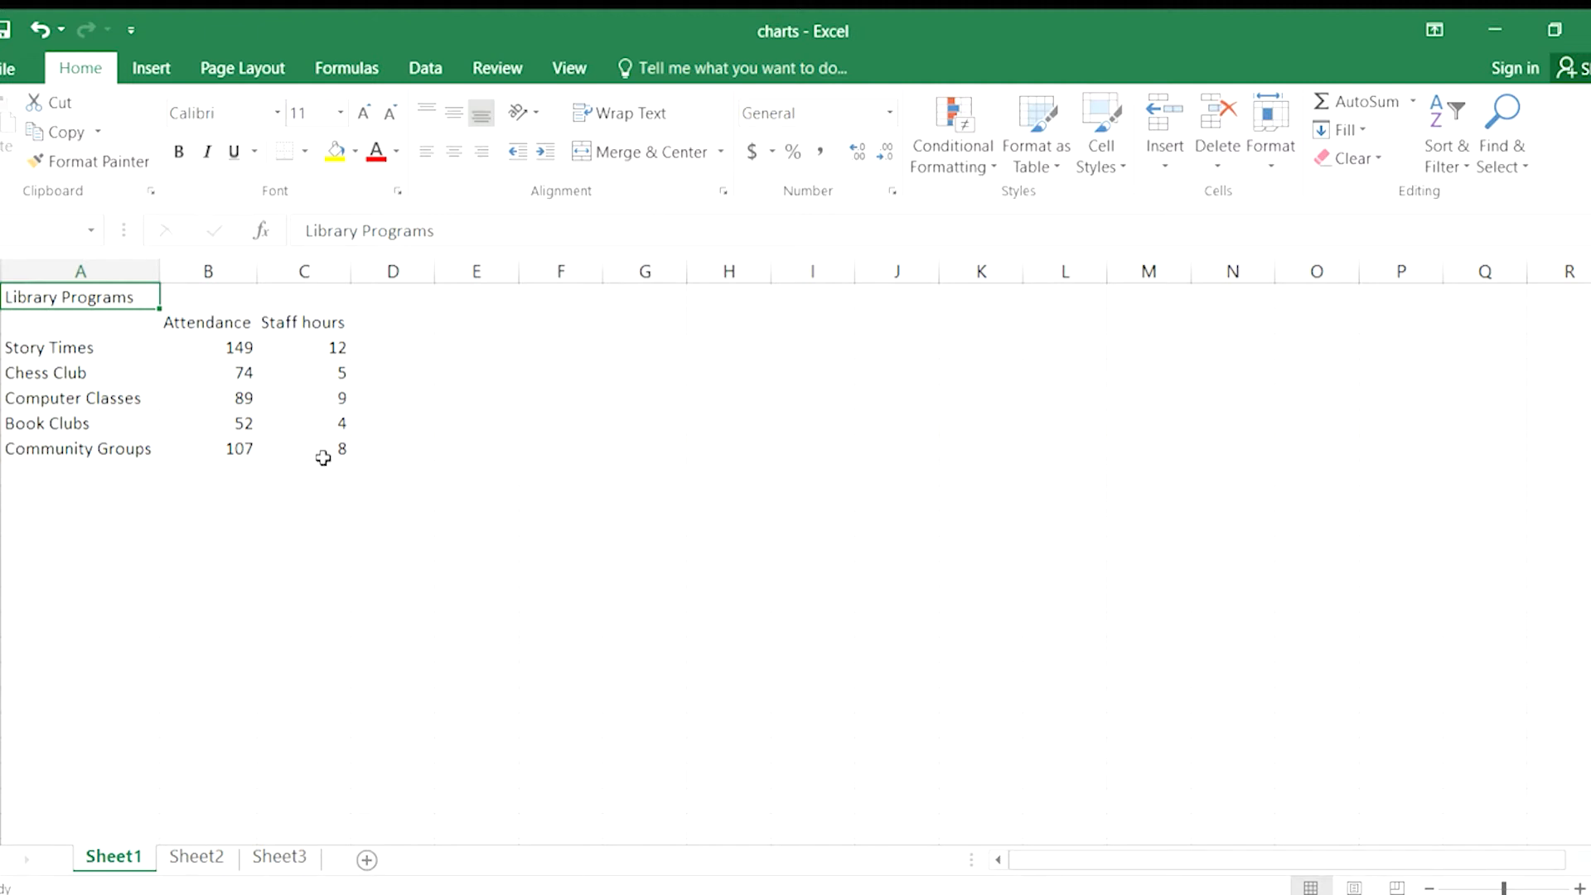
{"action": "left_click_drag", "start_coordinate": [333, 448], "coordinate": [76, 329]}
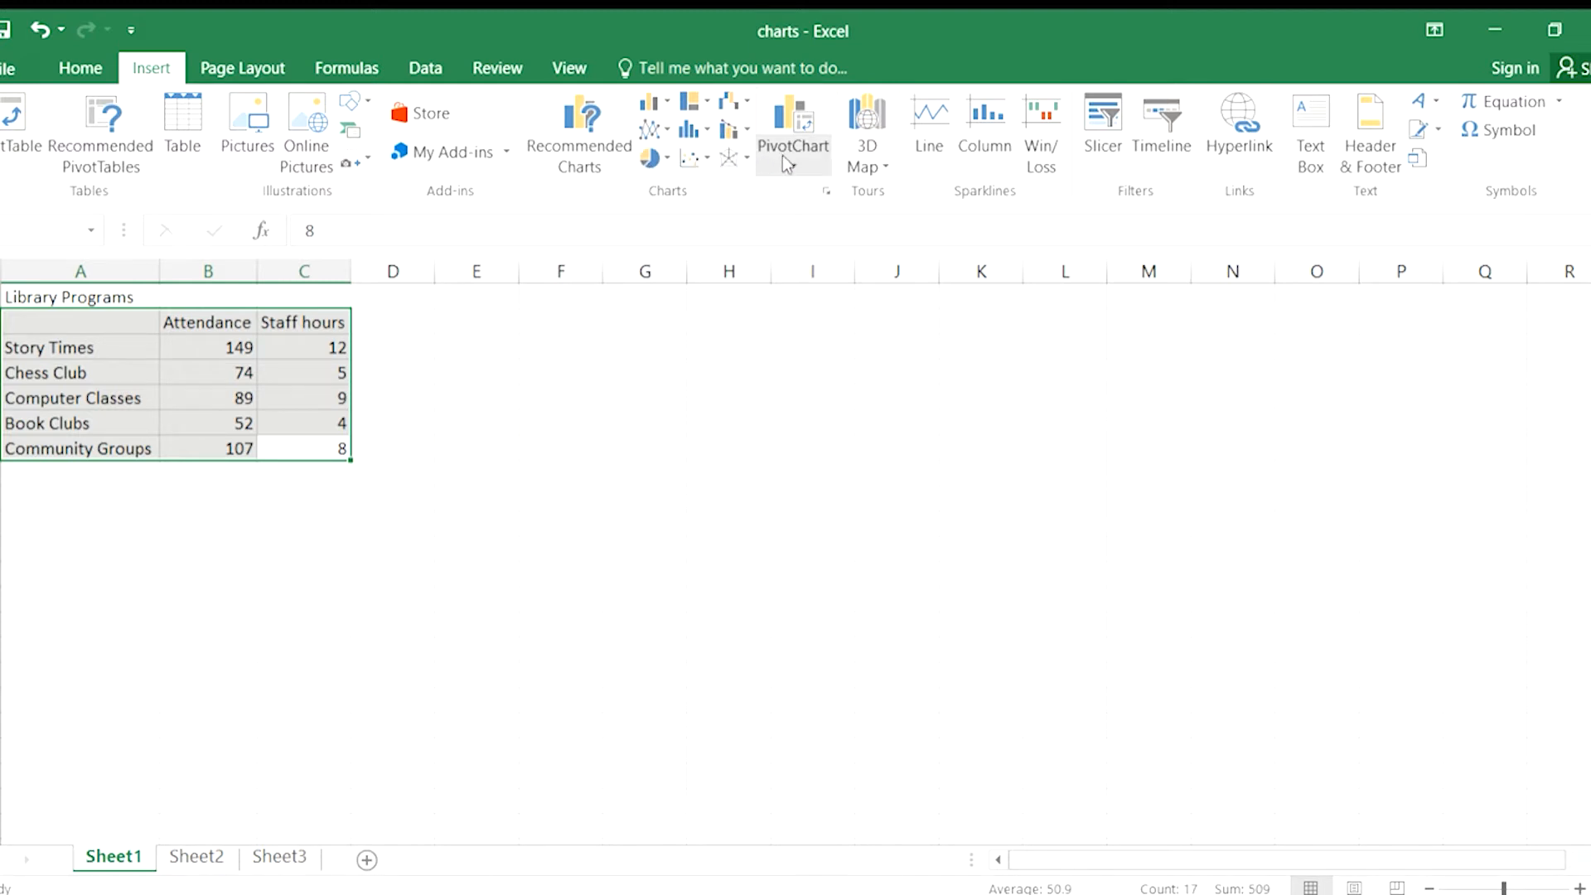
Step: Try inserting a default column chart from the selected library data and delete it
{"action": "left_click", "coordinate": [564, 124]}
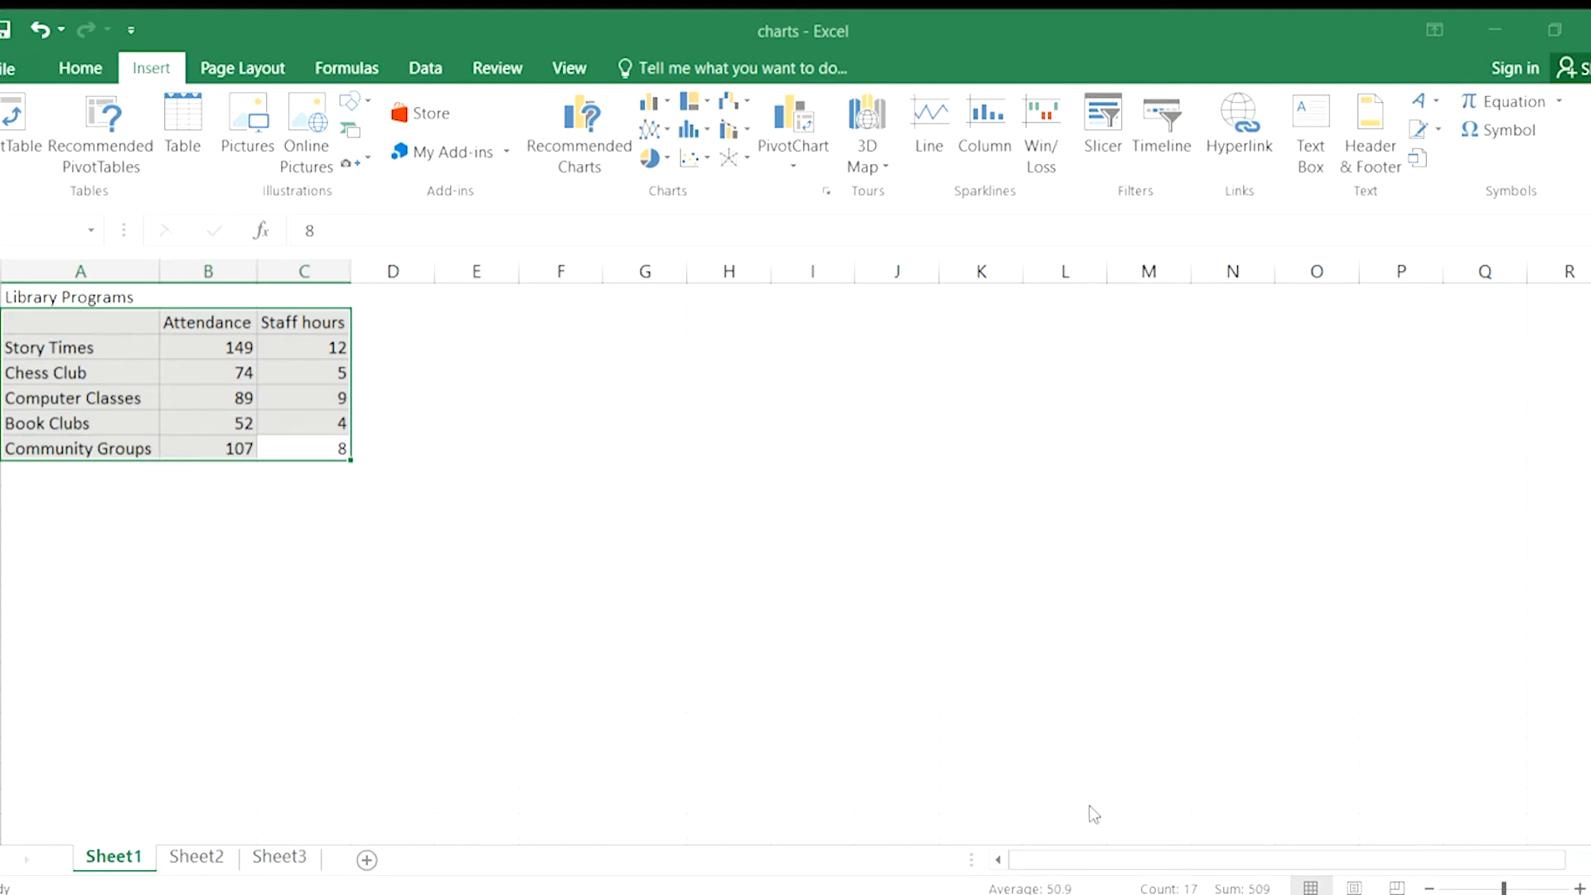
{"action": "key", "text": "alt+F1"}
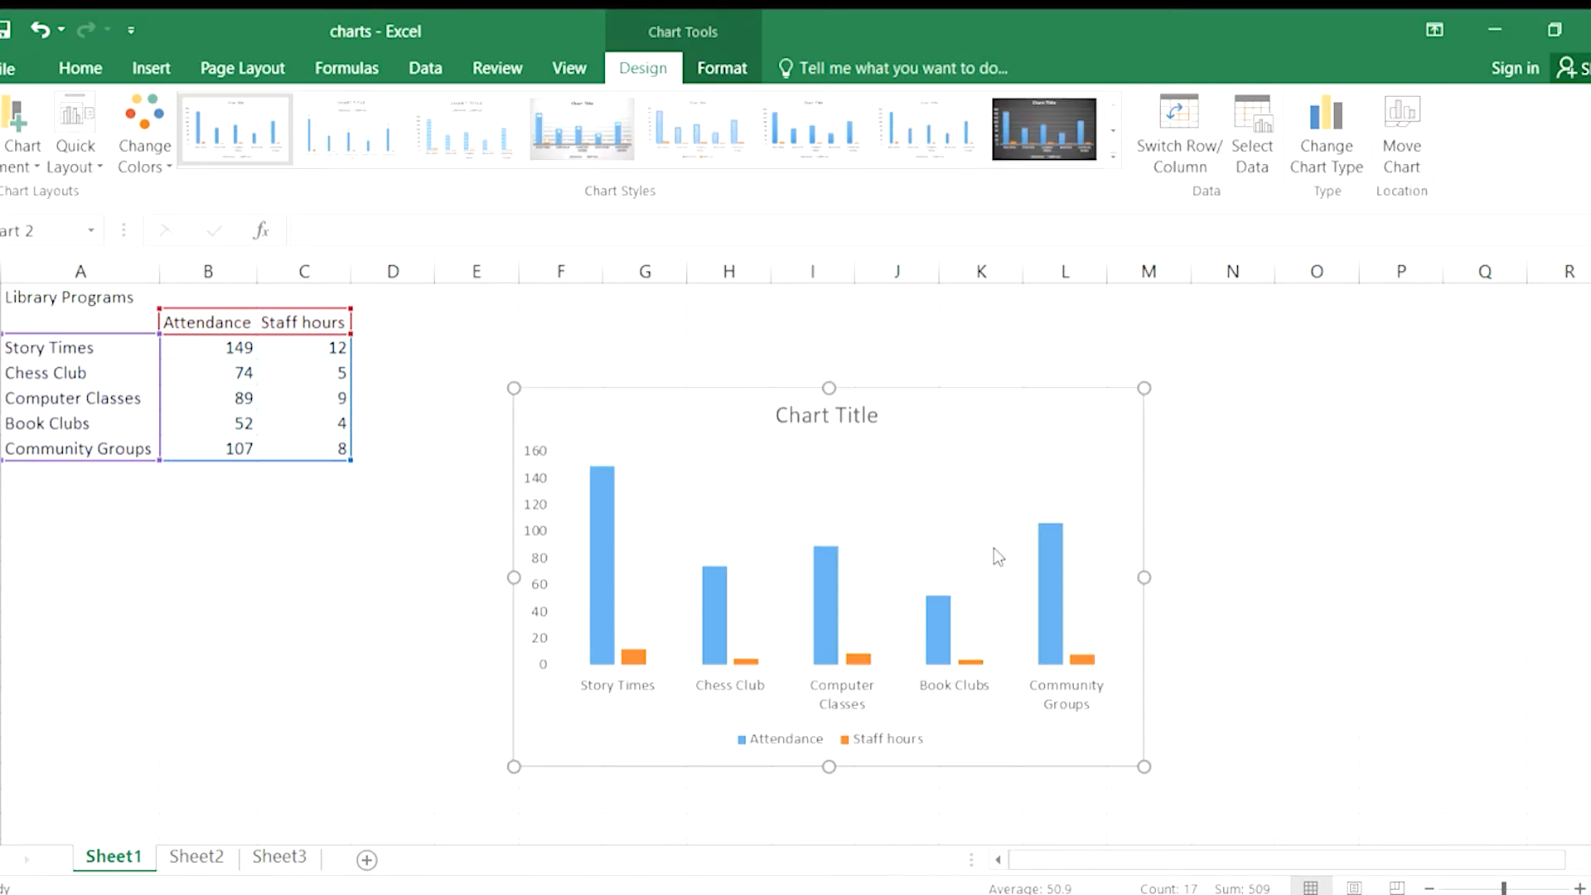
{"action": "key", "text": "Delete"}
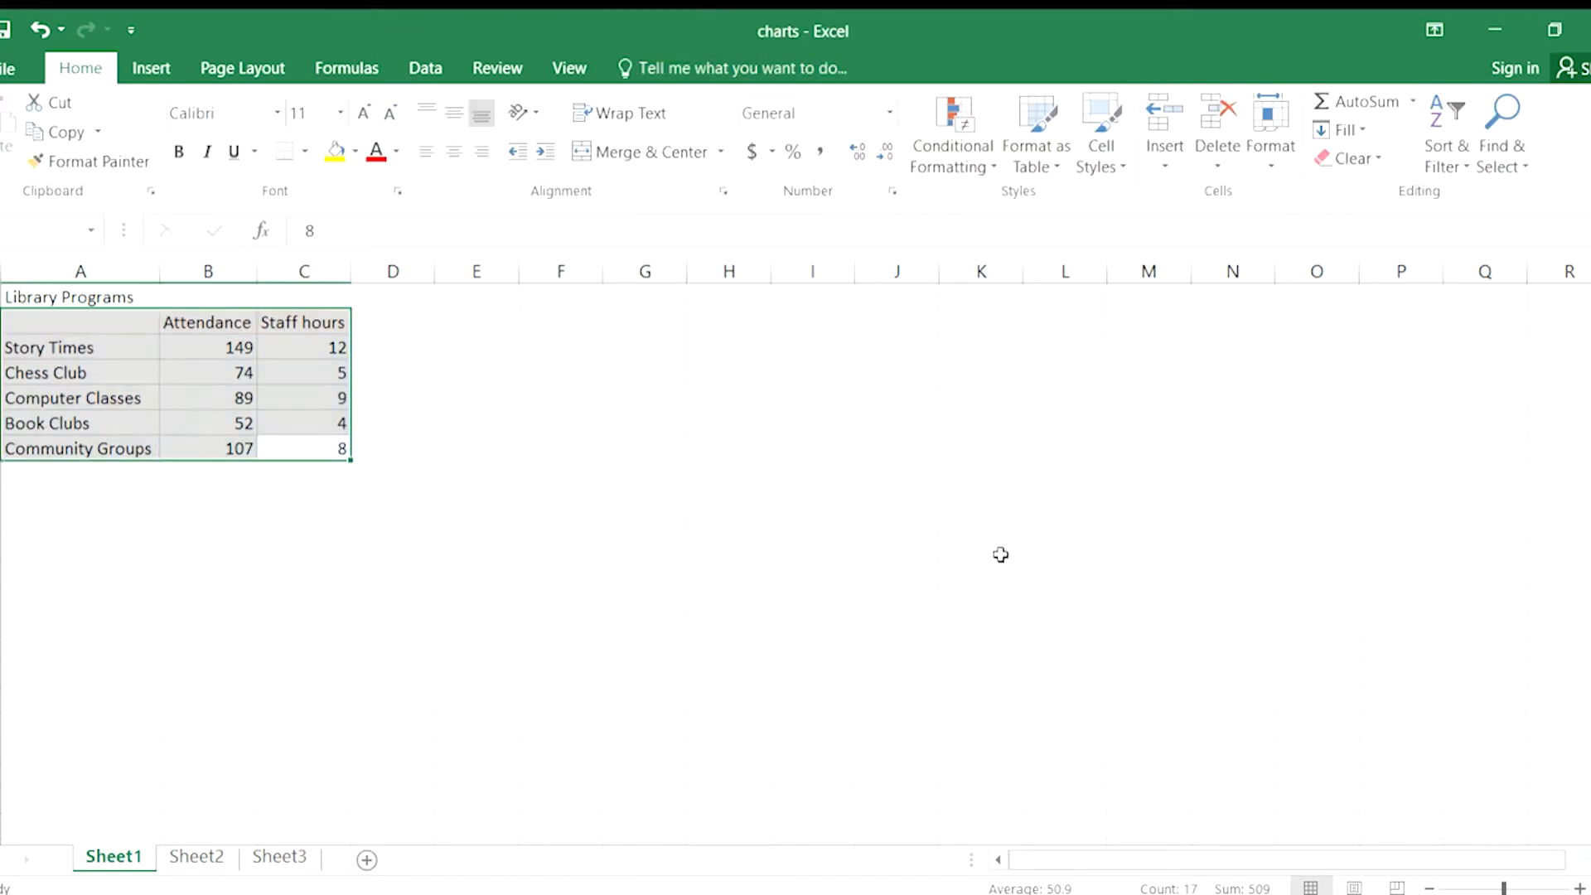
Step: Insert a default clustered column chart from the selected data and position it beside the table
{"action": "left_click", "coordinate": [148, 71]}
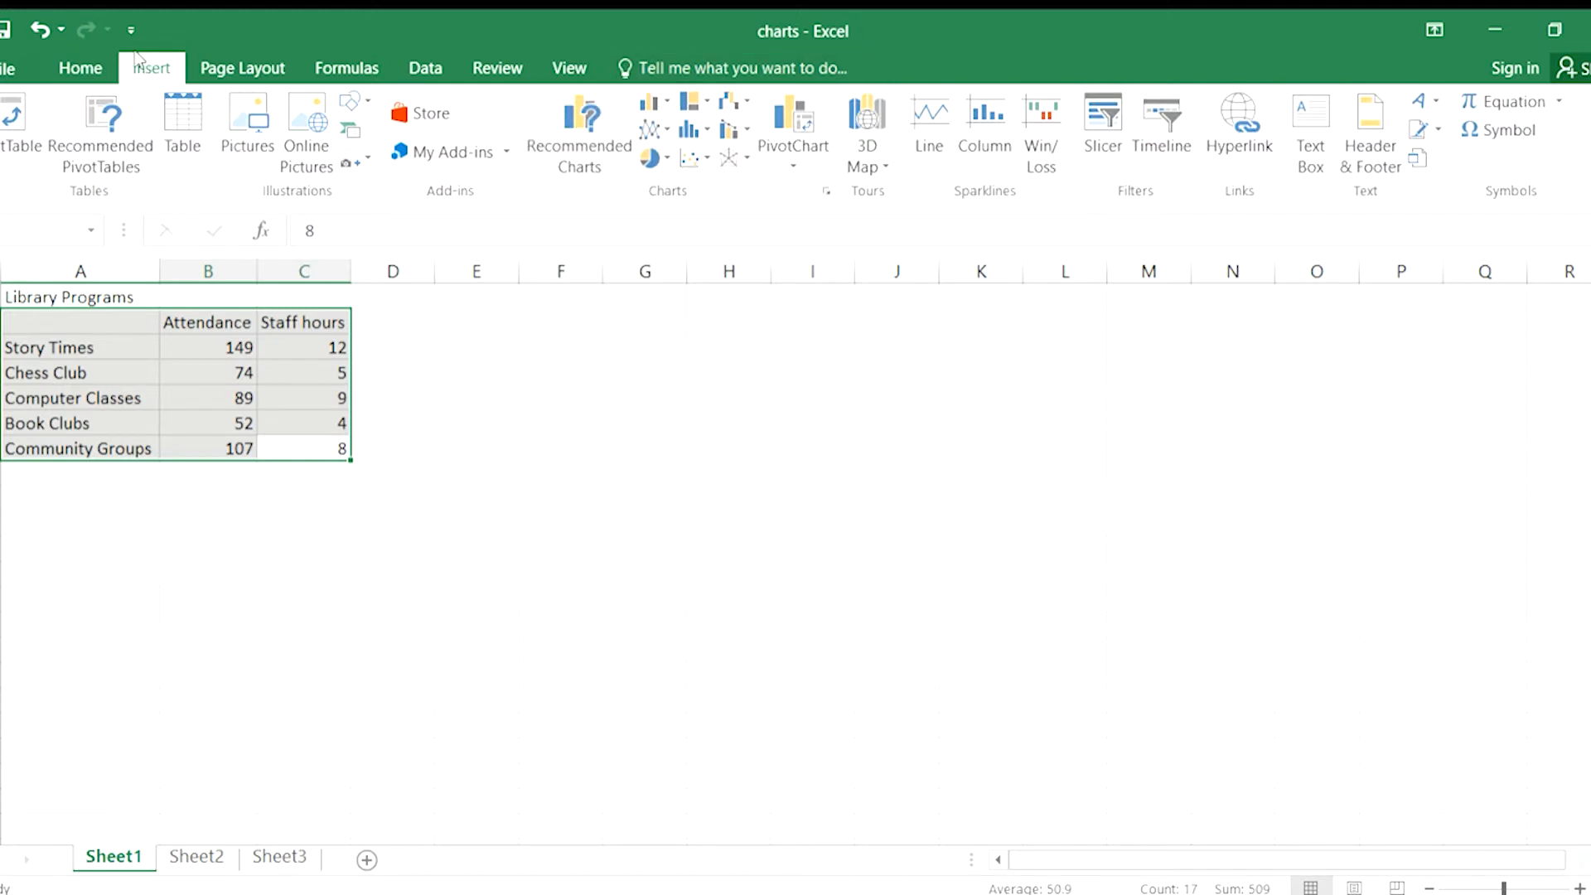
{"action": "left_click", "coordinate": [826, 195]}
{"action": "key", "text": "alt+F1"}
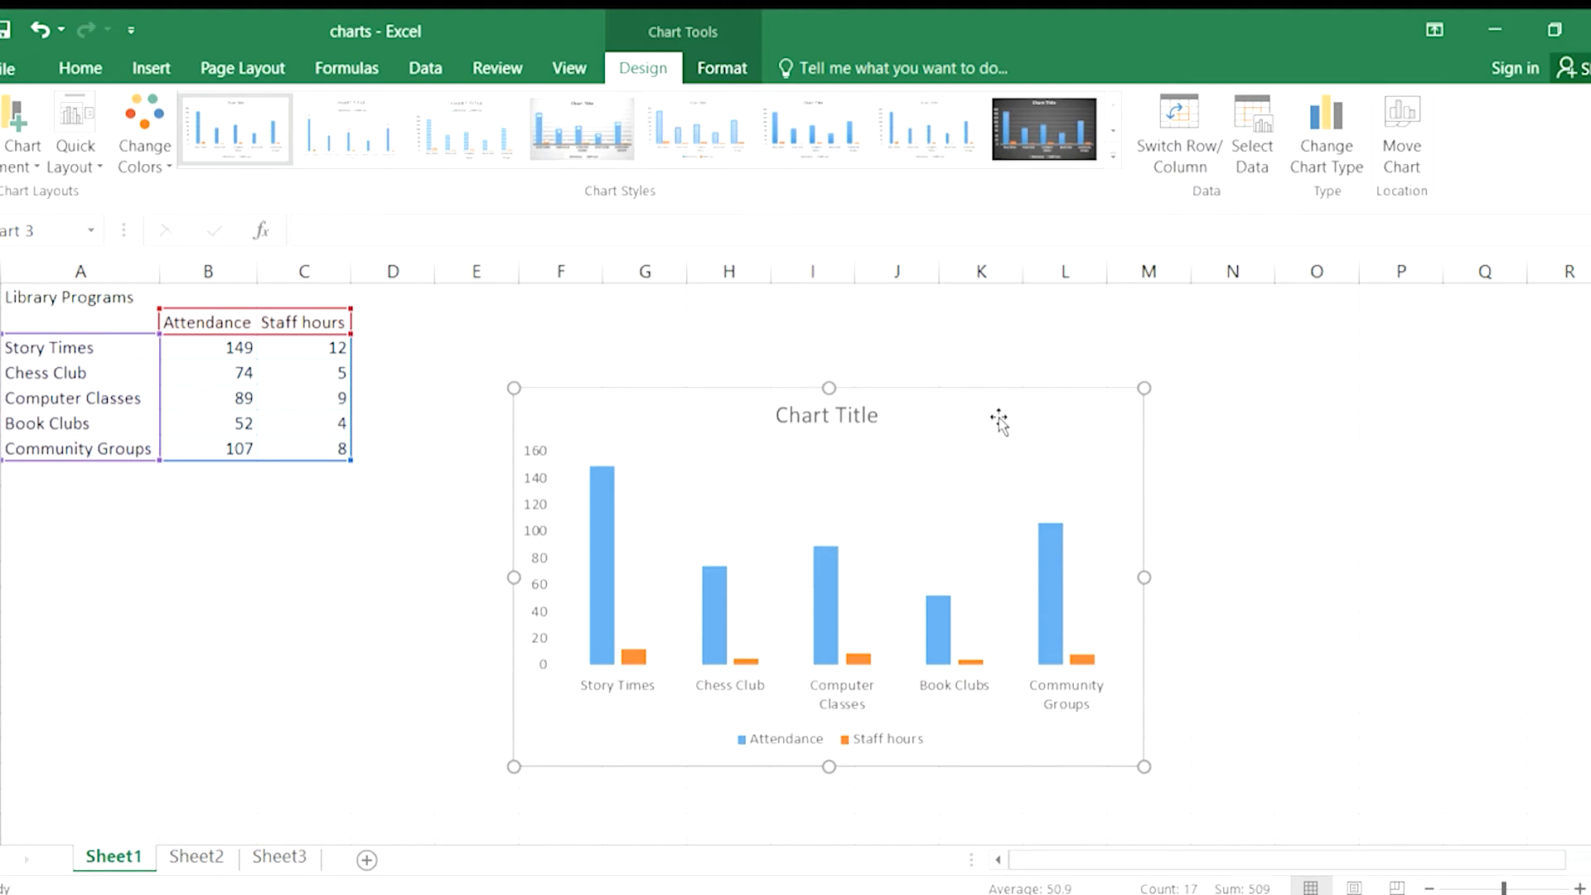
{"action": "left_click_drag", "start_coordinate": [1002, 420], "coordinate": [1091, 400]}
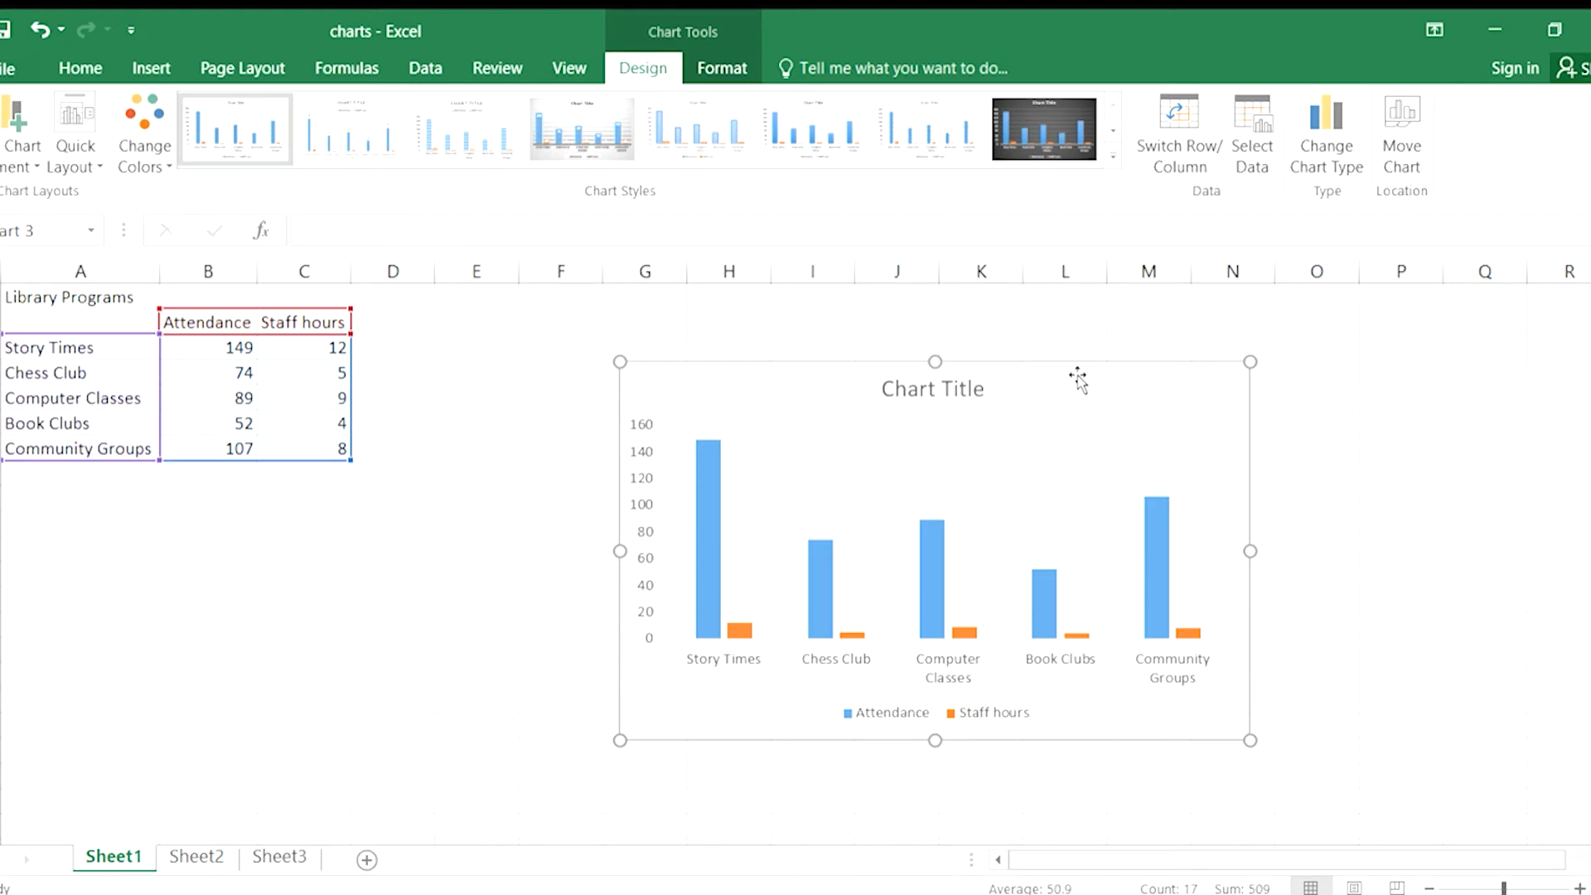
{"action": "left_click_drag", "start_coordinate": [1075, 376], "coordinate": [891, 378]}
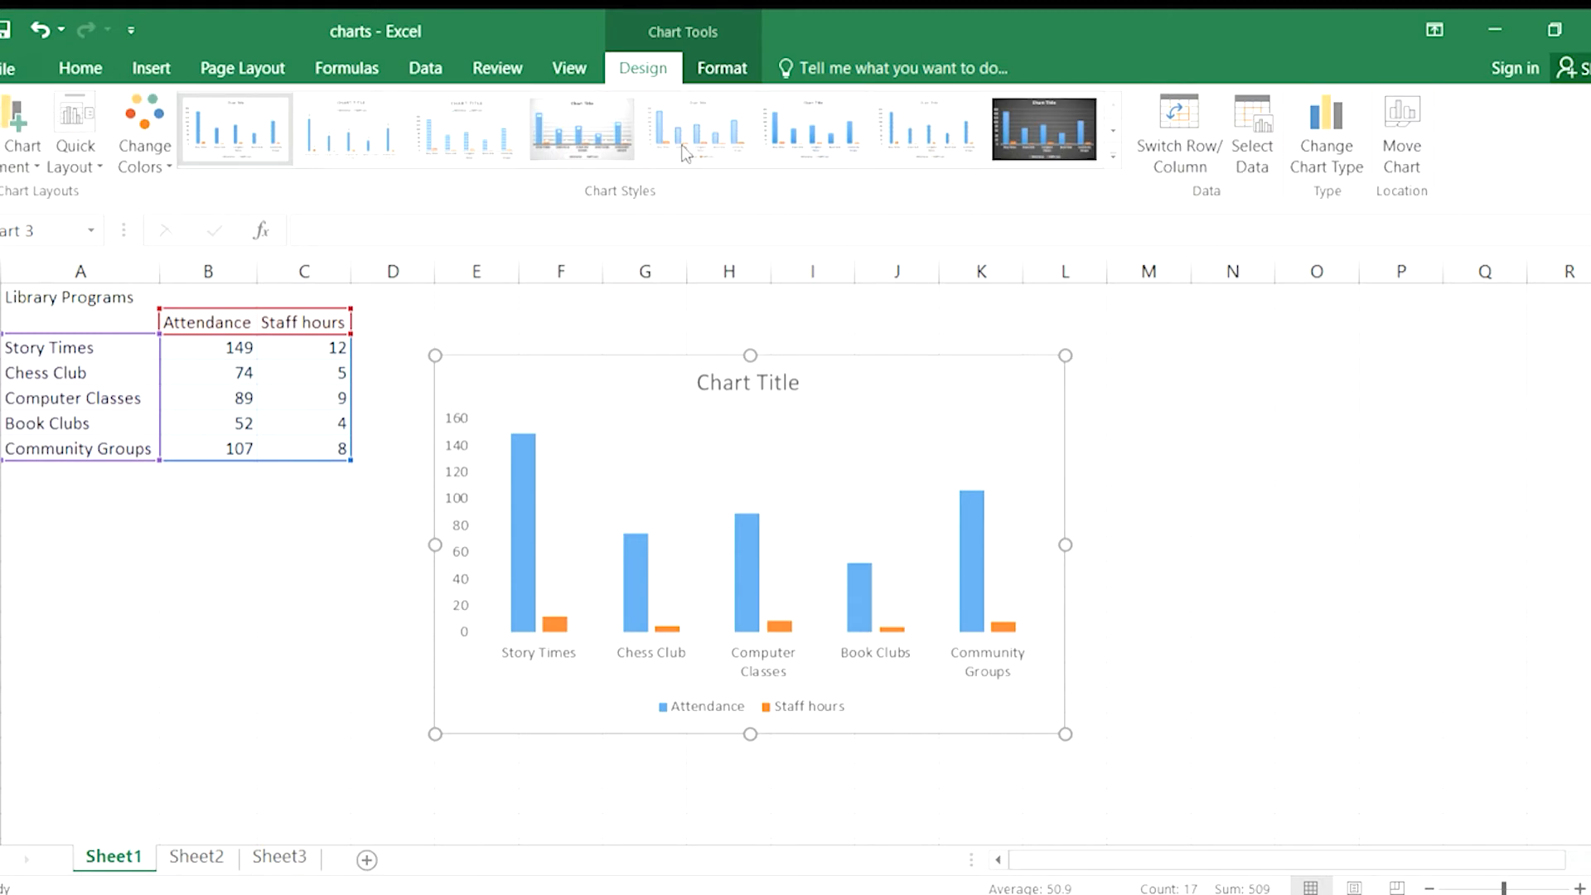
{"action": "left_click_drag", "start_coordinate": [618, 379], "coordinate": [655, 378]}
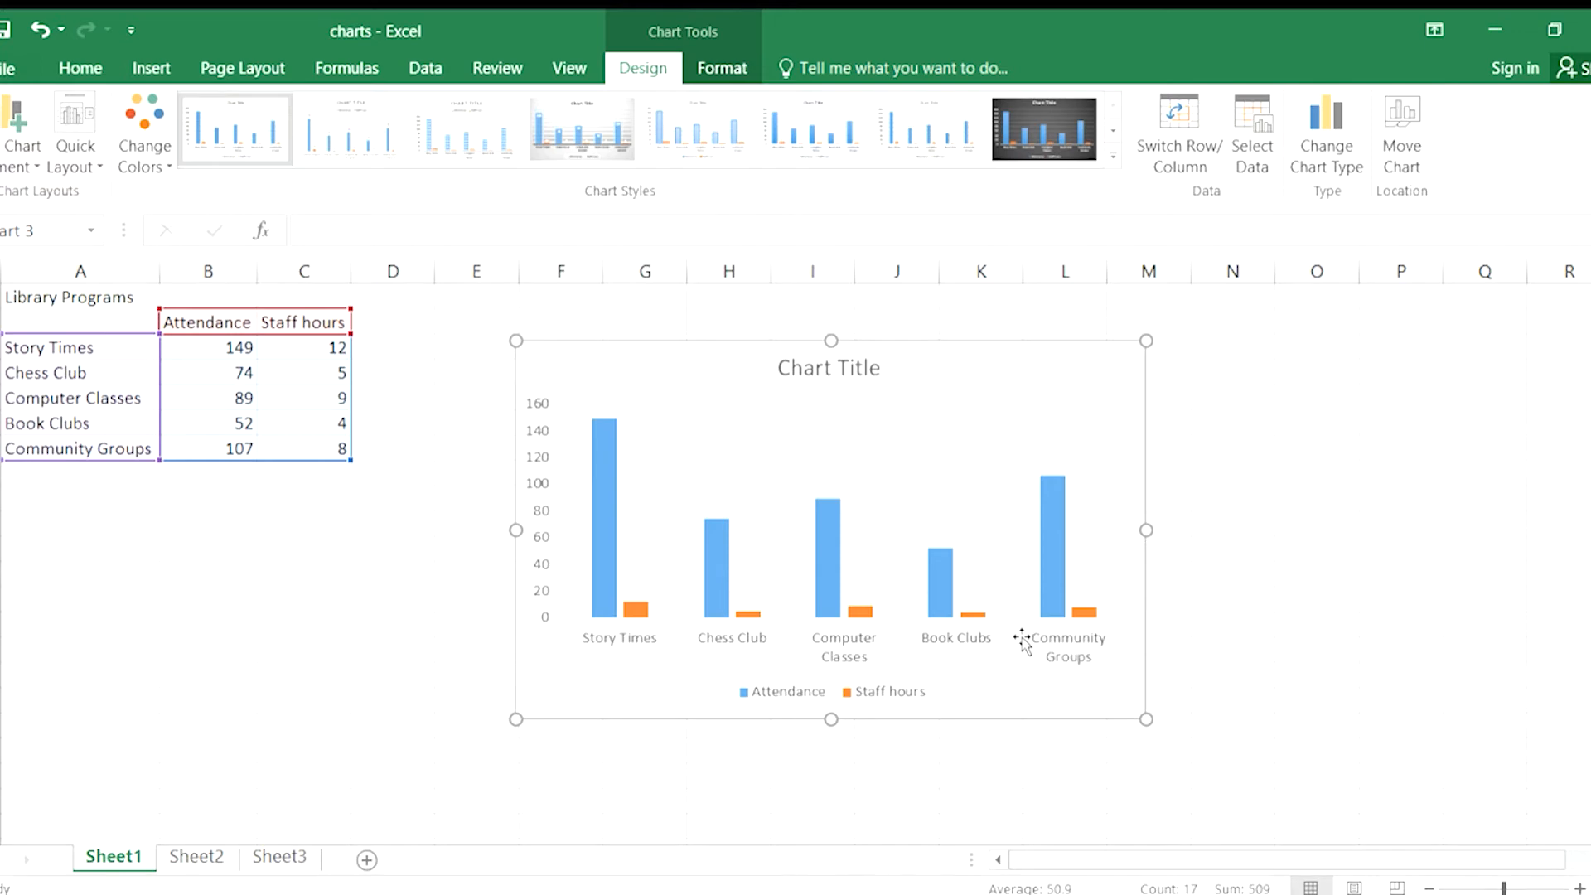
Step: Try removing the chart title and the horizontal axis labels, restoring each one
{"action": "left_click", "coordinate": [1228, 378]}
{"action": "left_click", "coordinate": [1227, 376]}
{"action": "left_click", "coordinate": [1227, 419]}
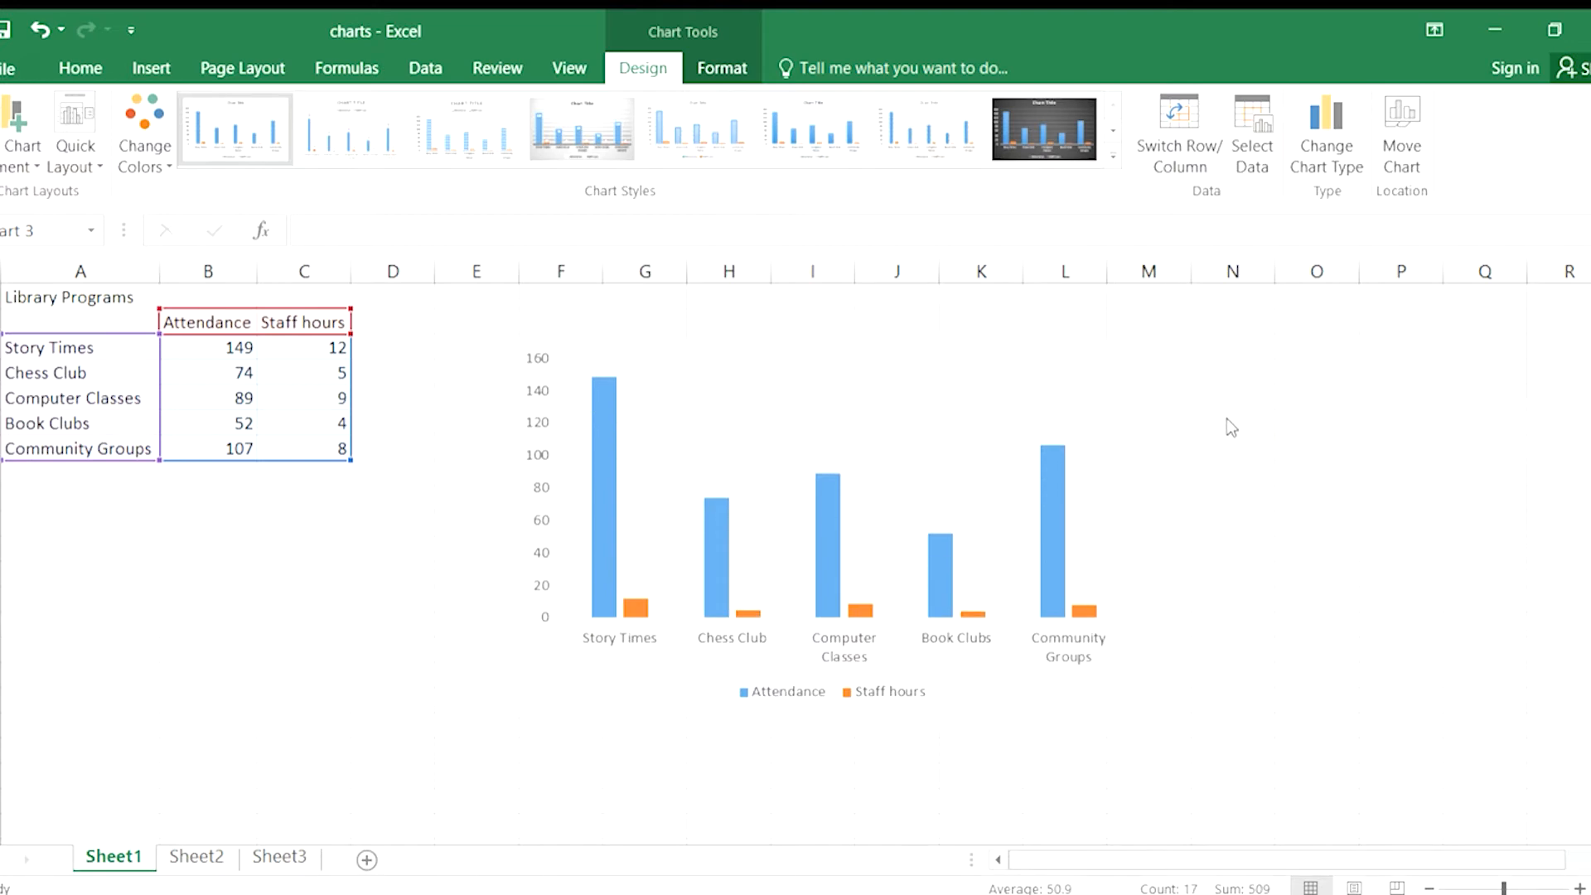
{"action": "left_click", "coordinate": [1226, 420]}
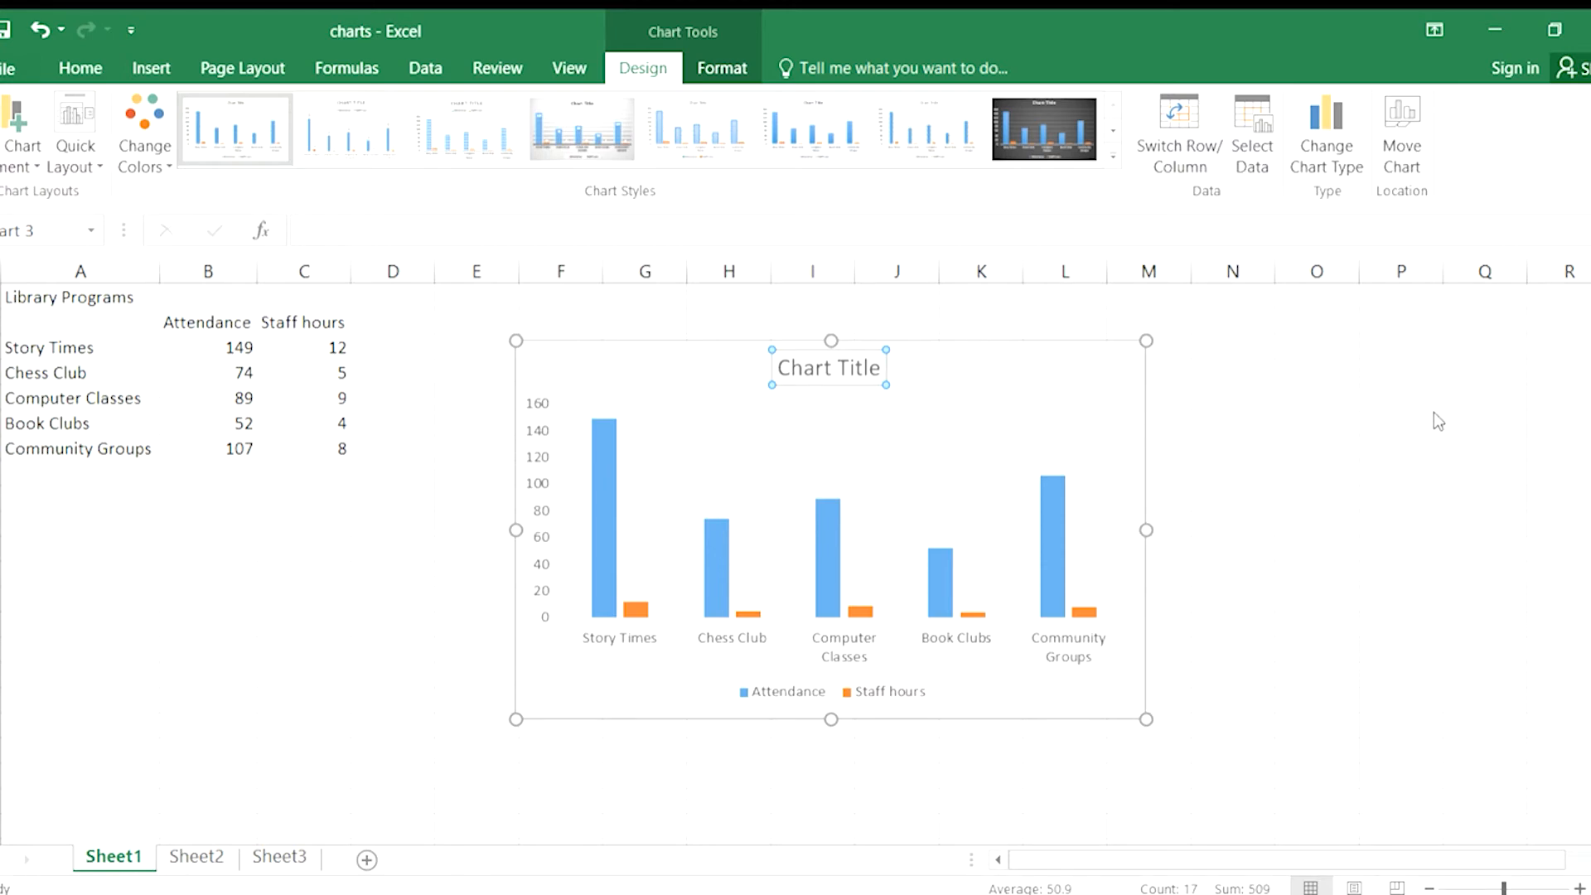
{"action": "left_click", "coordinate": [1410, 376]}
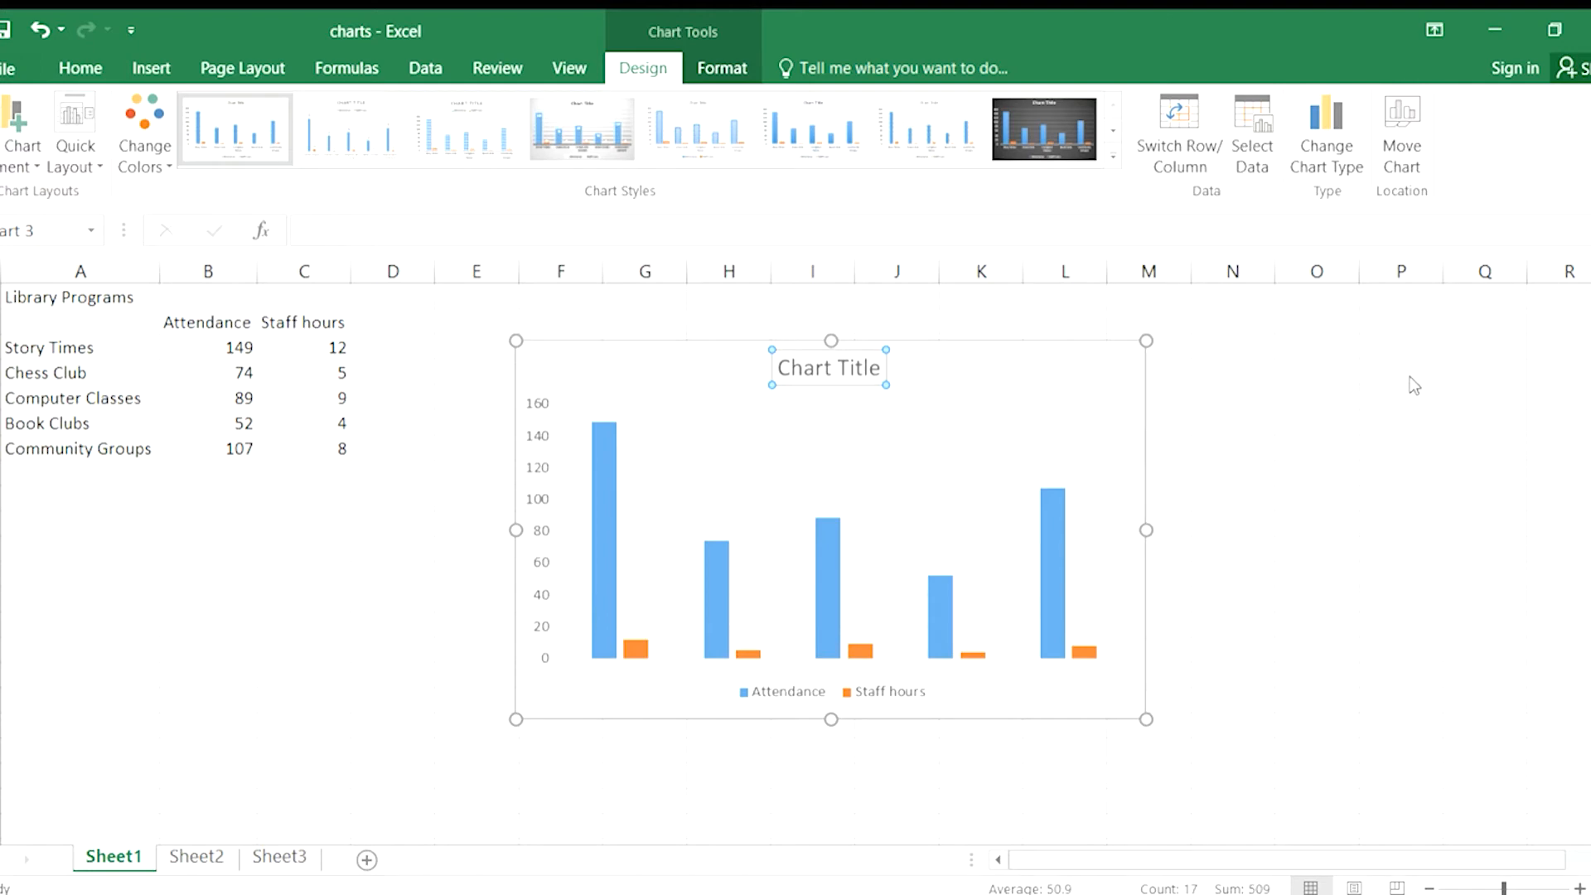
{"action": "left_click", "coordinate": [1409, 377]}
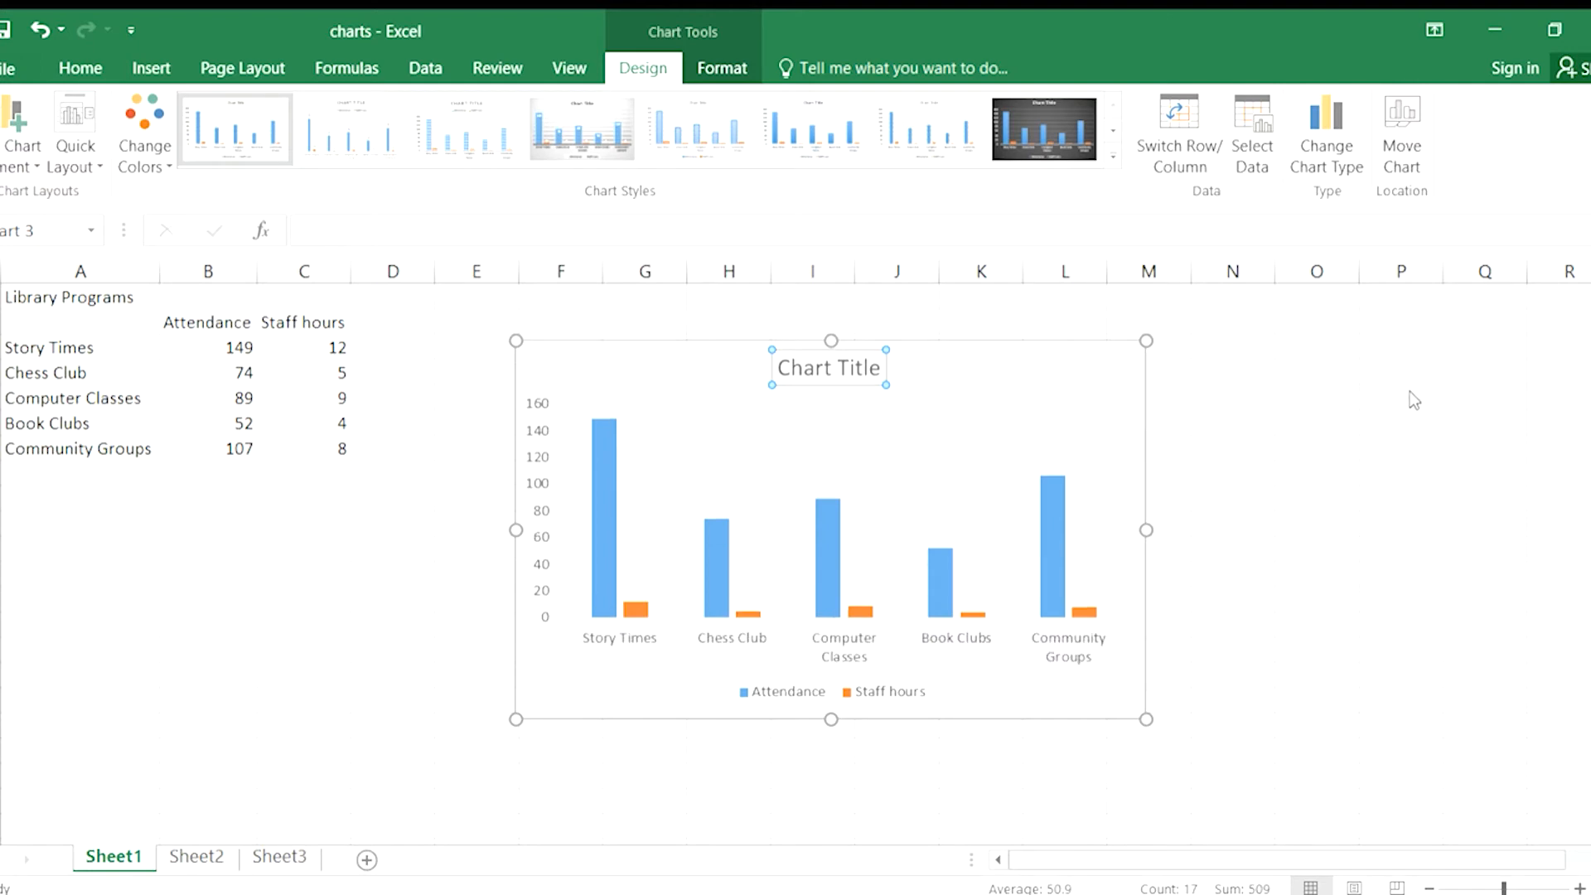
Step: Add data labels above the chart's columns and hide the primary vertical axis
{"action": "left_click", "coordinate": [1414, 402]}
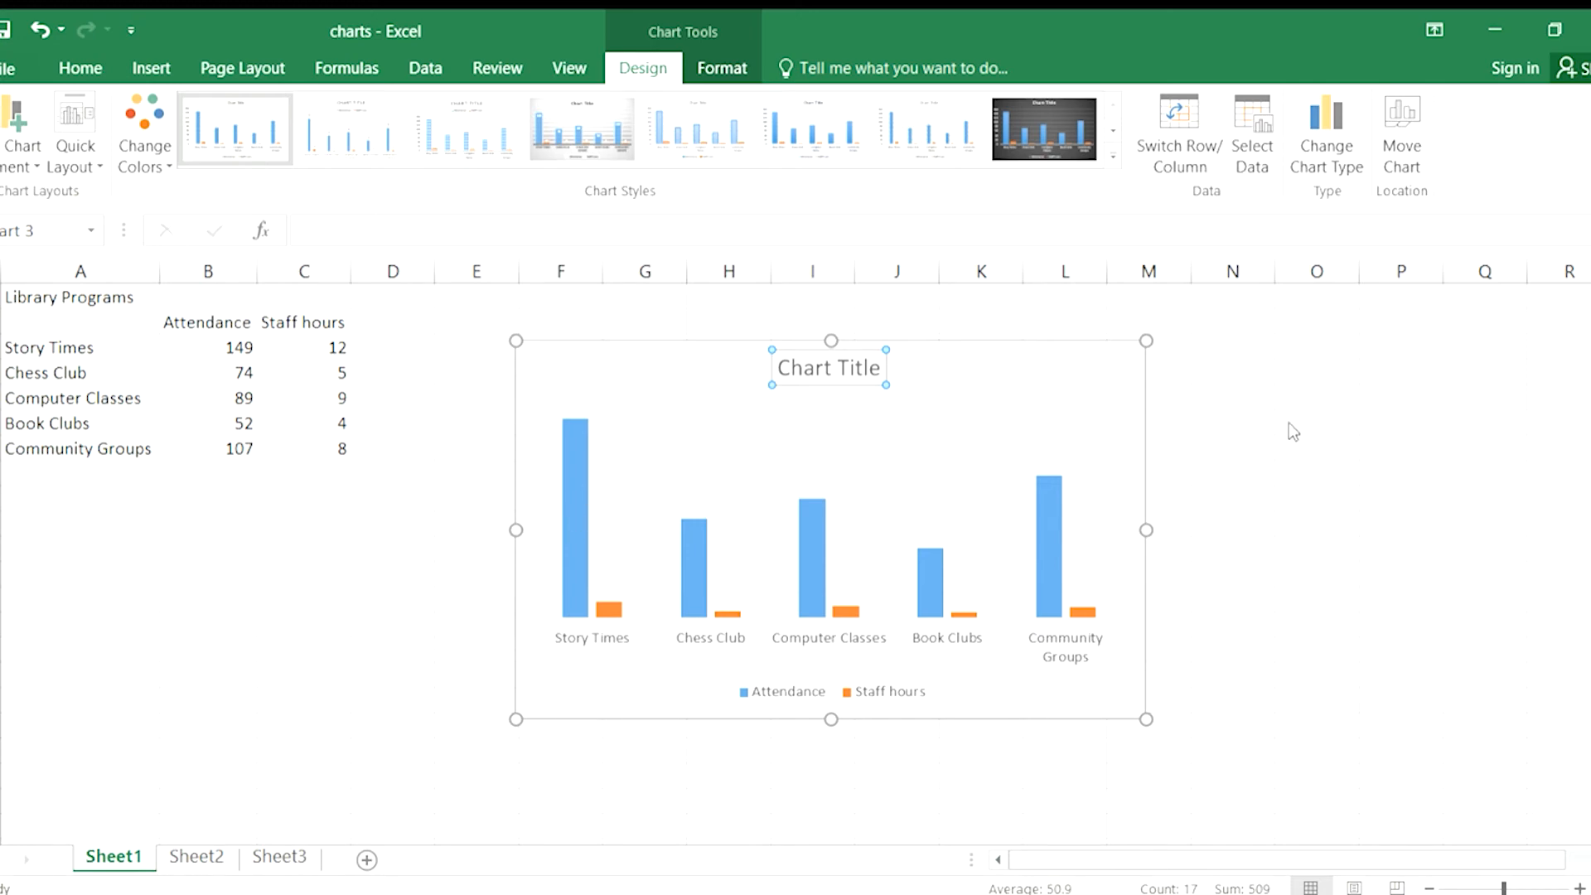
{"action": "left_click", "coordinate": [1412, 409]}
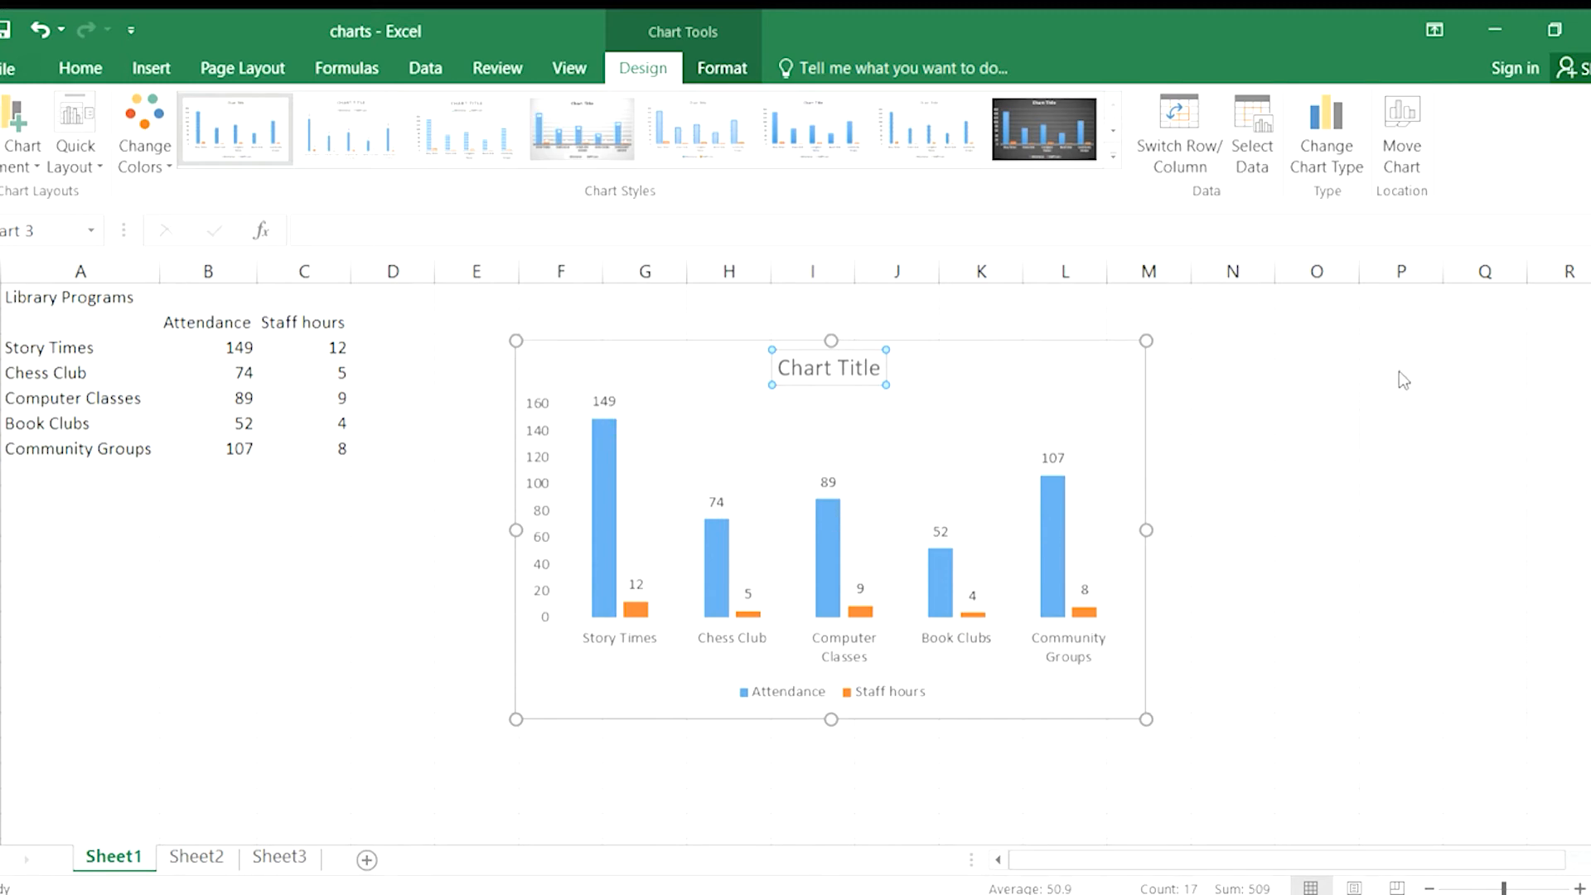
{"action": "left_click", "coordinate": [1430, 399]}
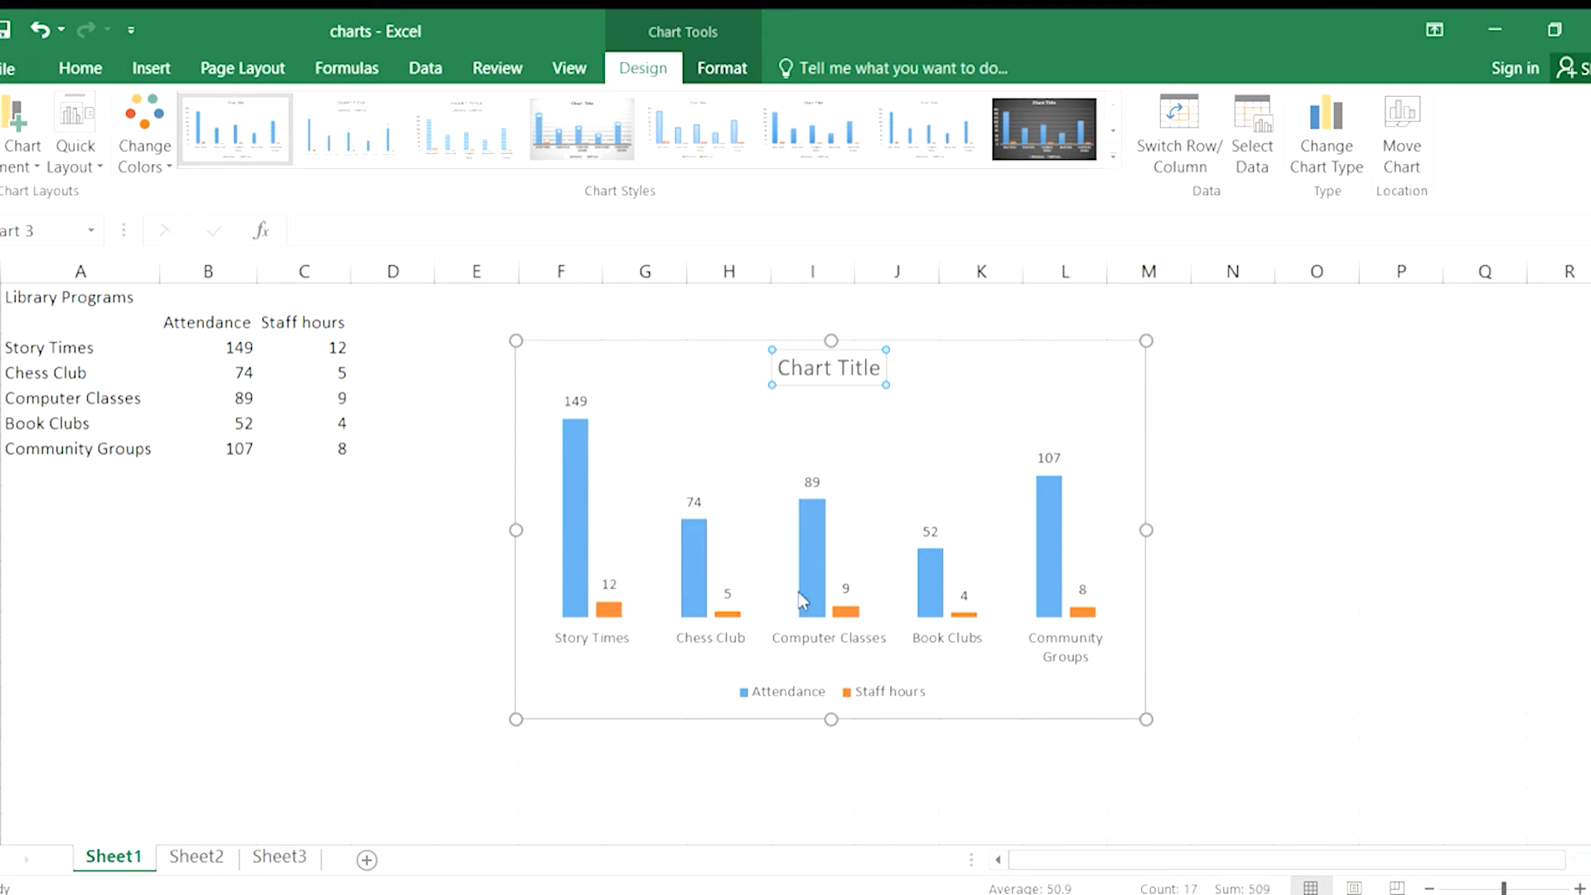
Step: Try adding axis titles and a data table with legend keys to the chart, undoing each addition
{"action": "left_click", "coordinate": [1227, 412]}
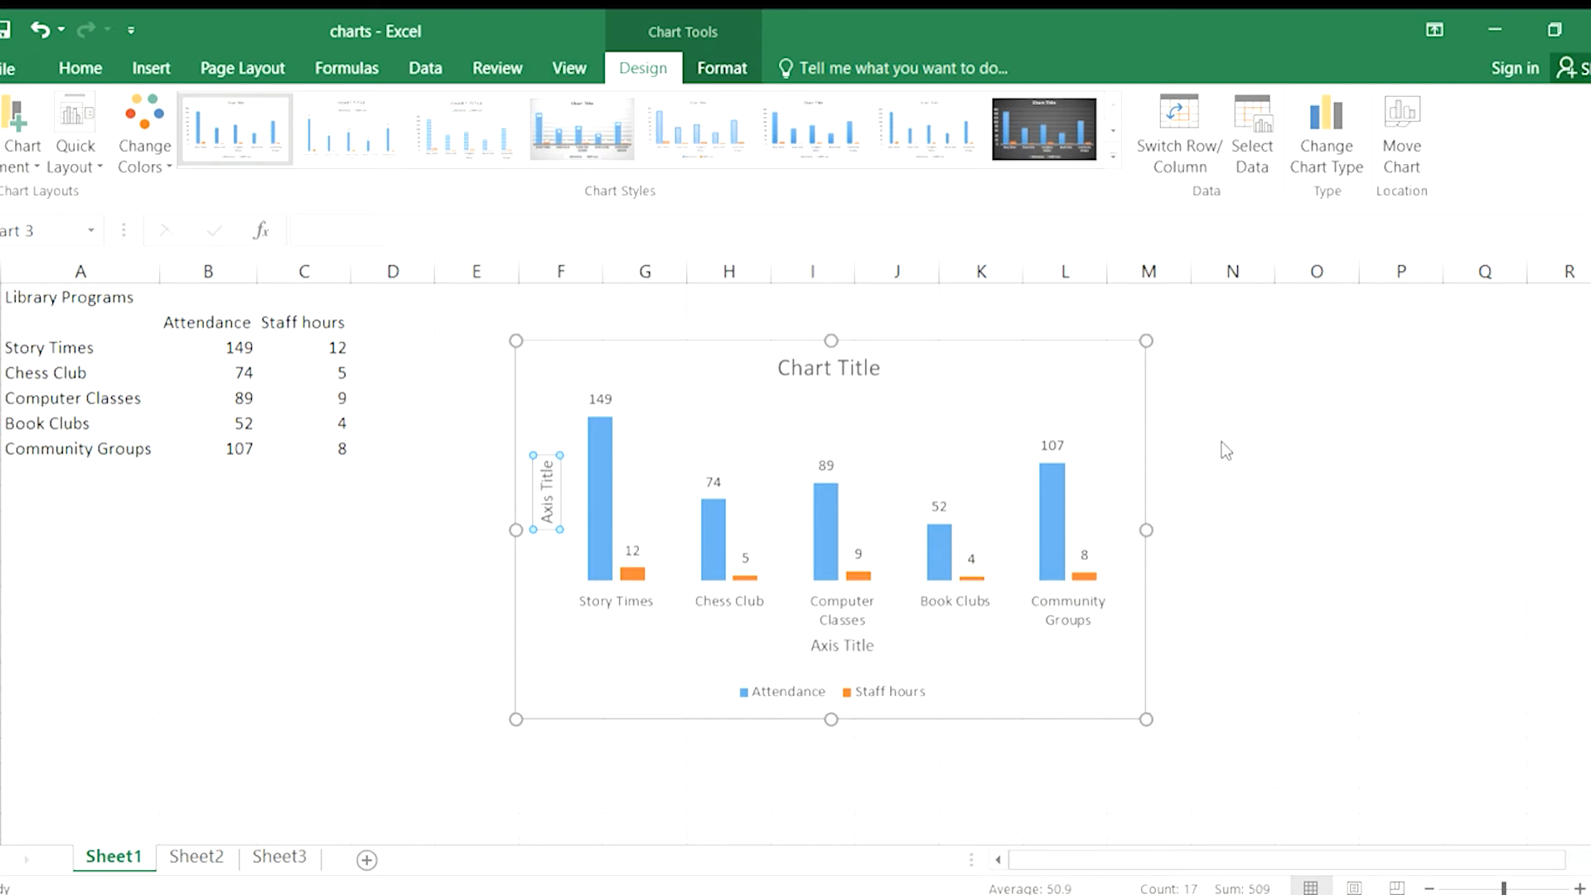
{"action": "key", "text": "ctrl+z"}
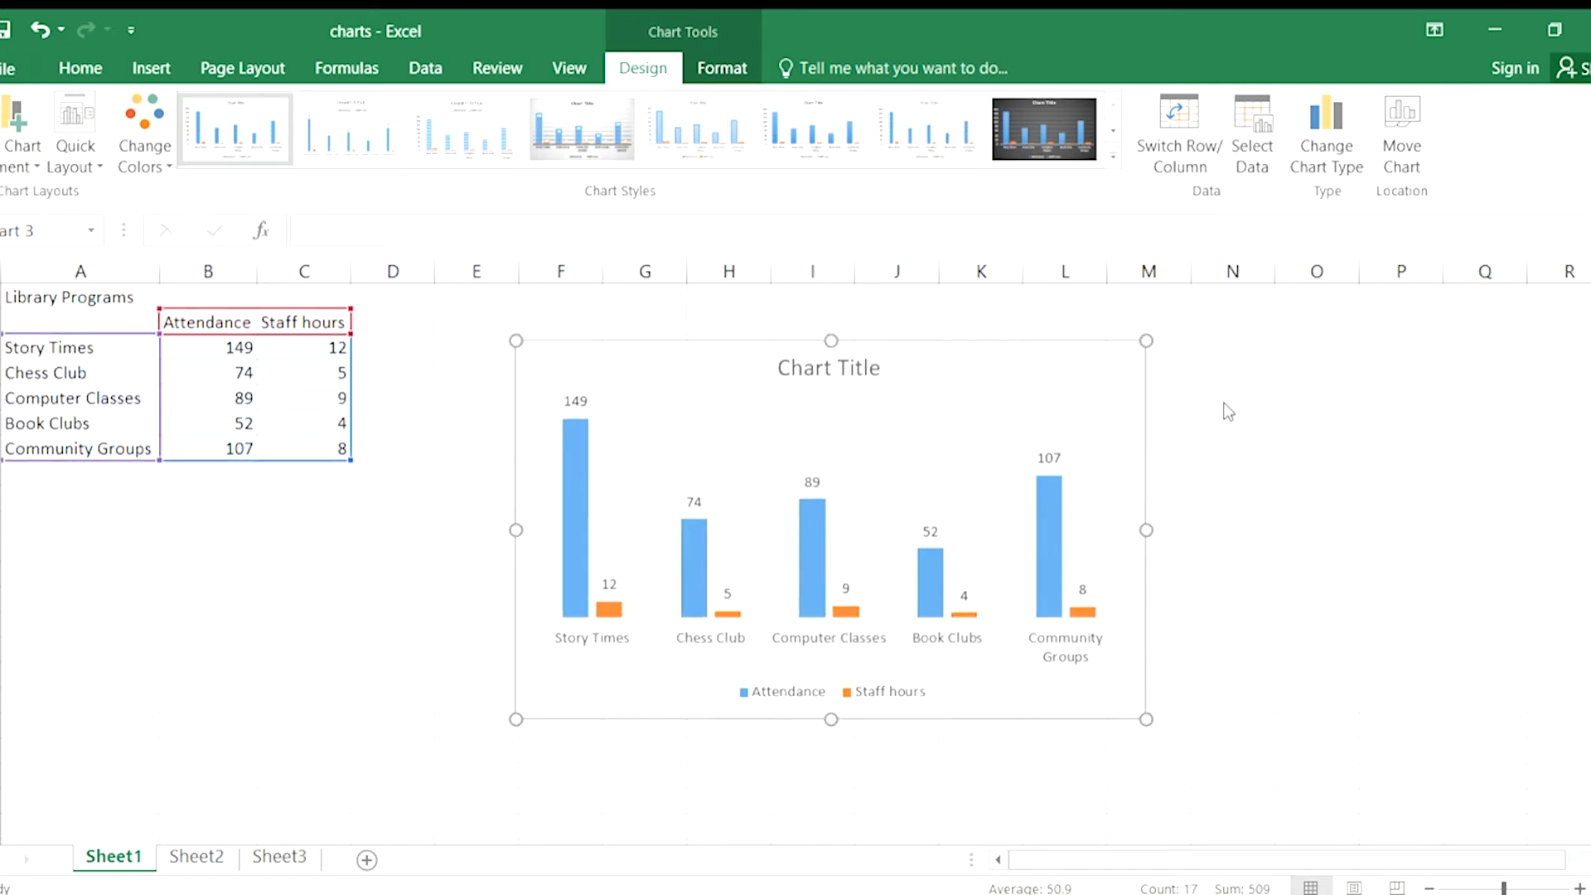
{"action": "left_click", "coordinate": [1225, 479]}
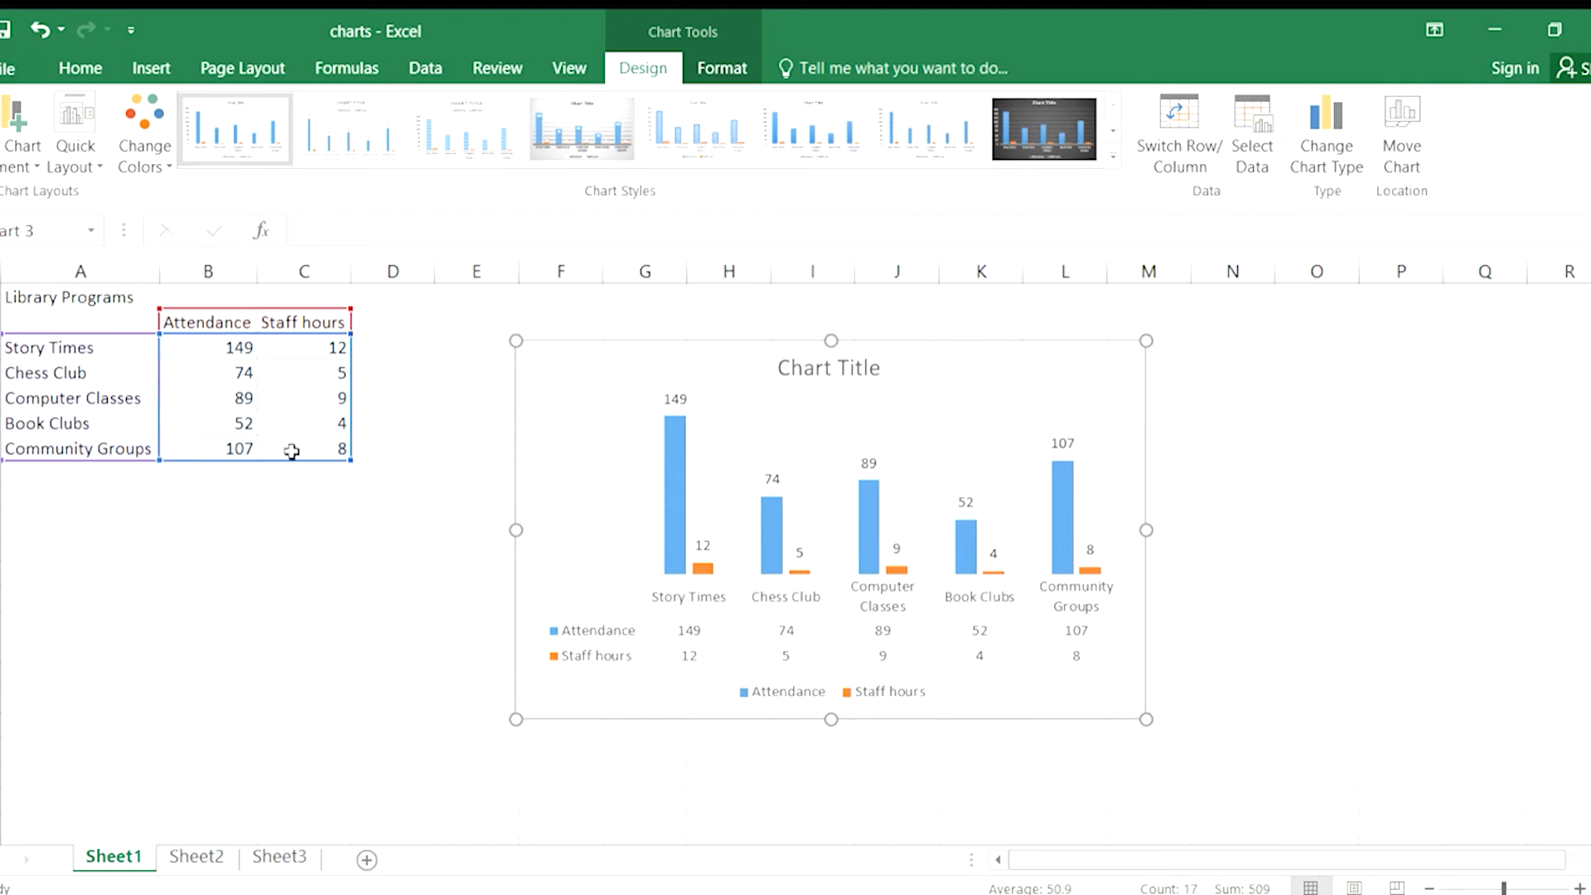
{"action": "key", "text": "ctrl+z"}
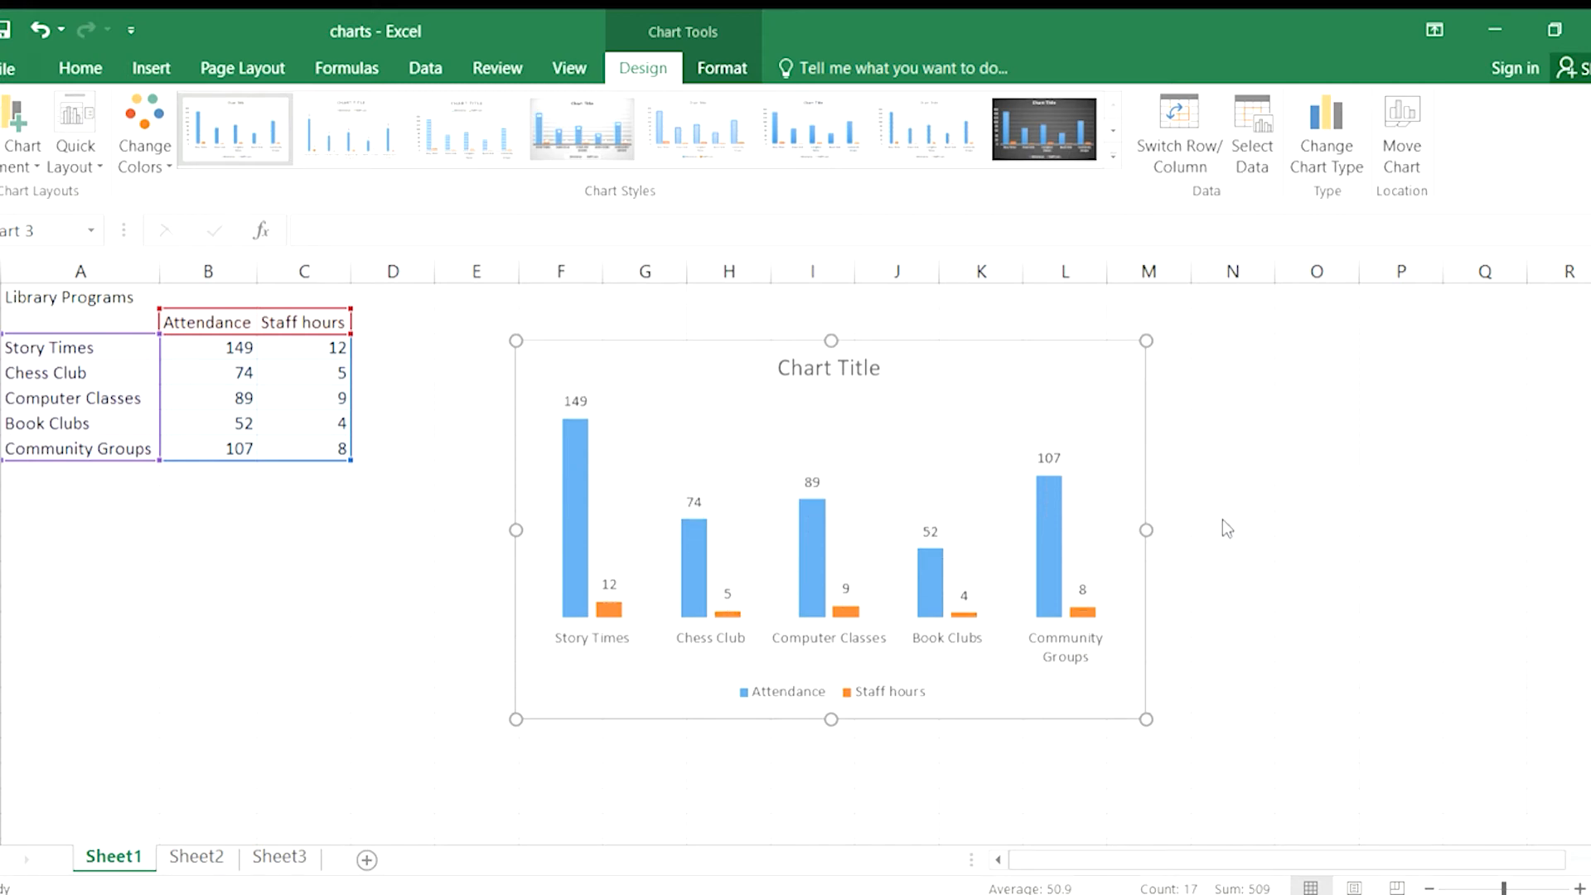
{"action": "key", "text": "ctrl+z"}
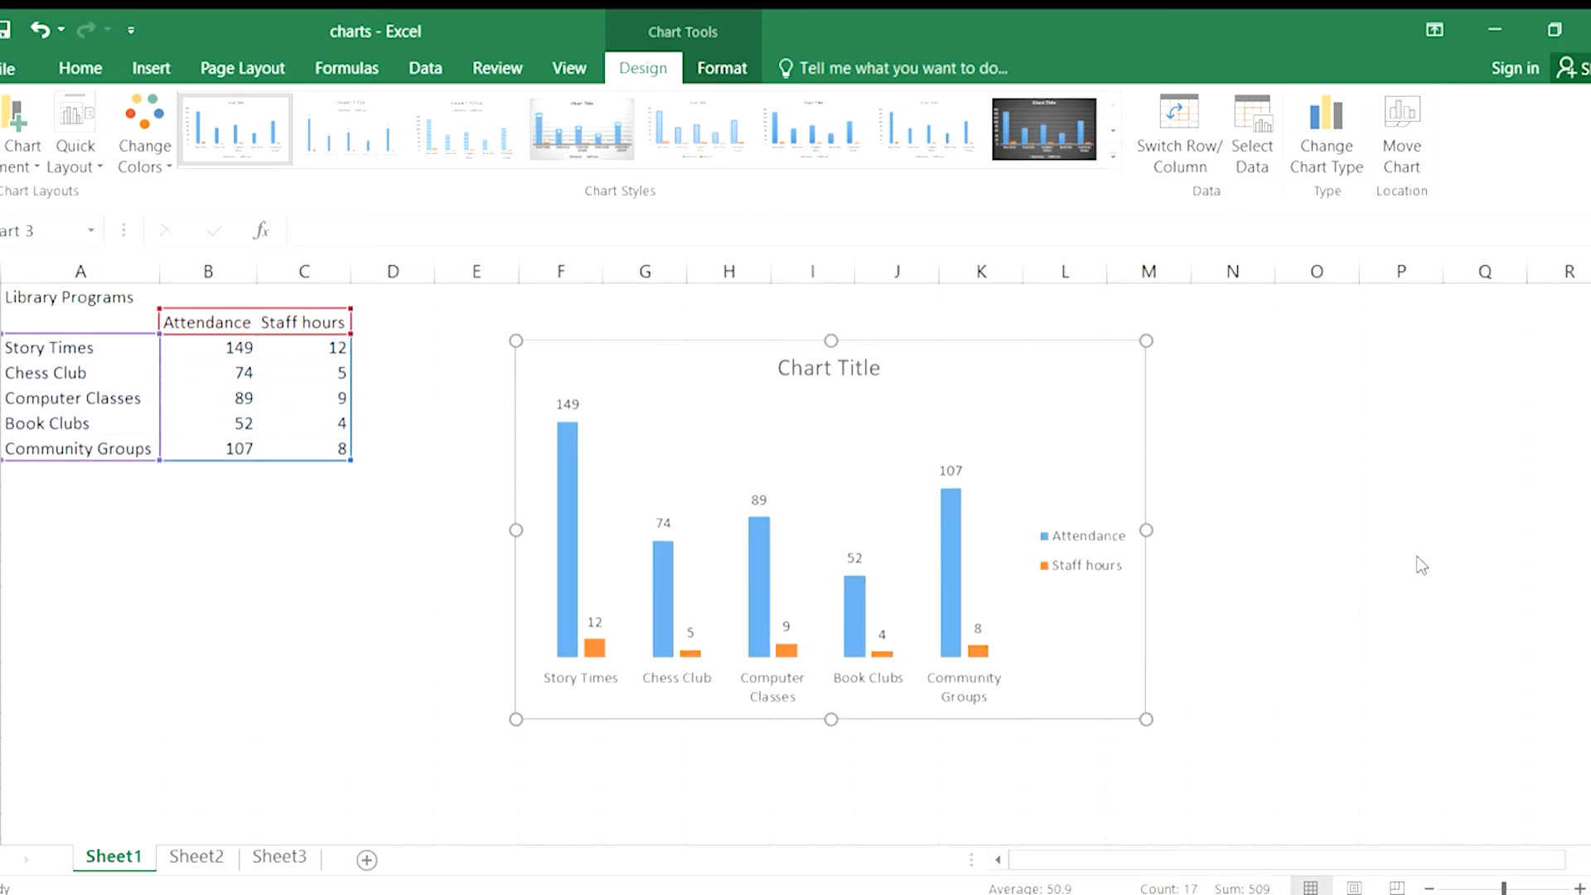
Step: Examine the legend's formatting options for position, effects, fill and border, and close them
{"action": "left_click", "coordinate": [1426, 681]}
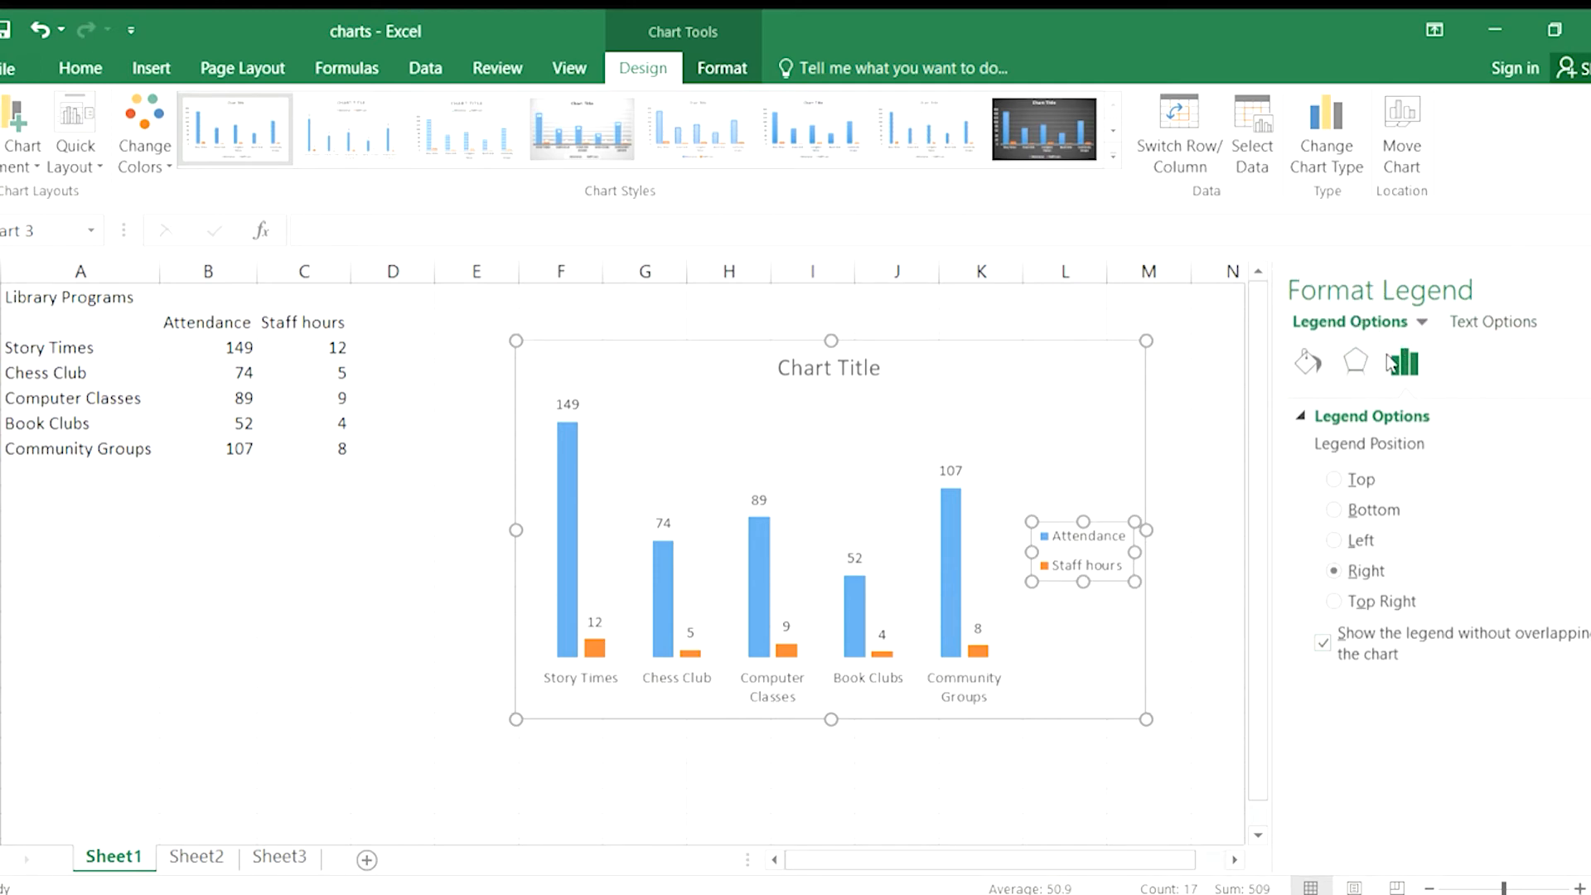
{"action": "left_click", "coordinate": [1356, 362]}
{"action": "left_click", "coordinate": [1308, 362]}
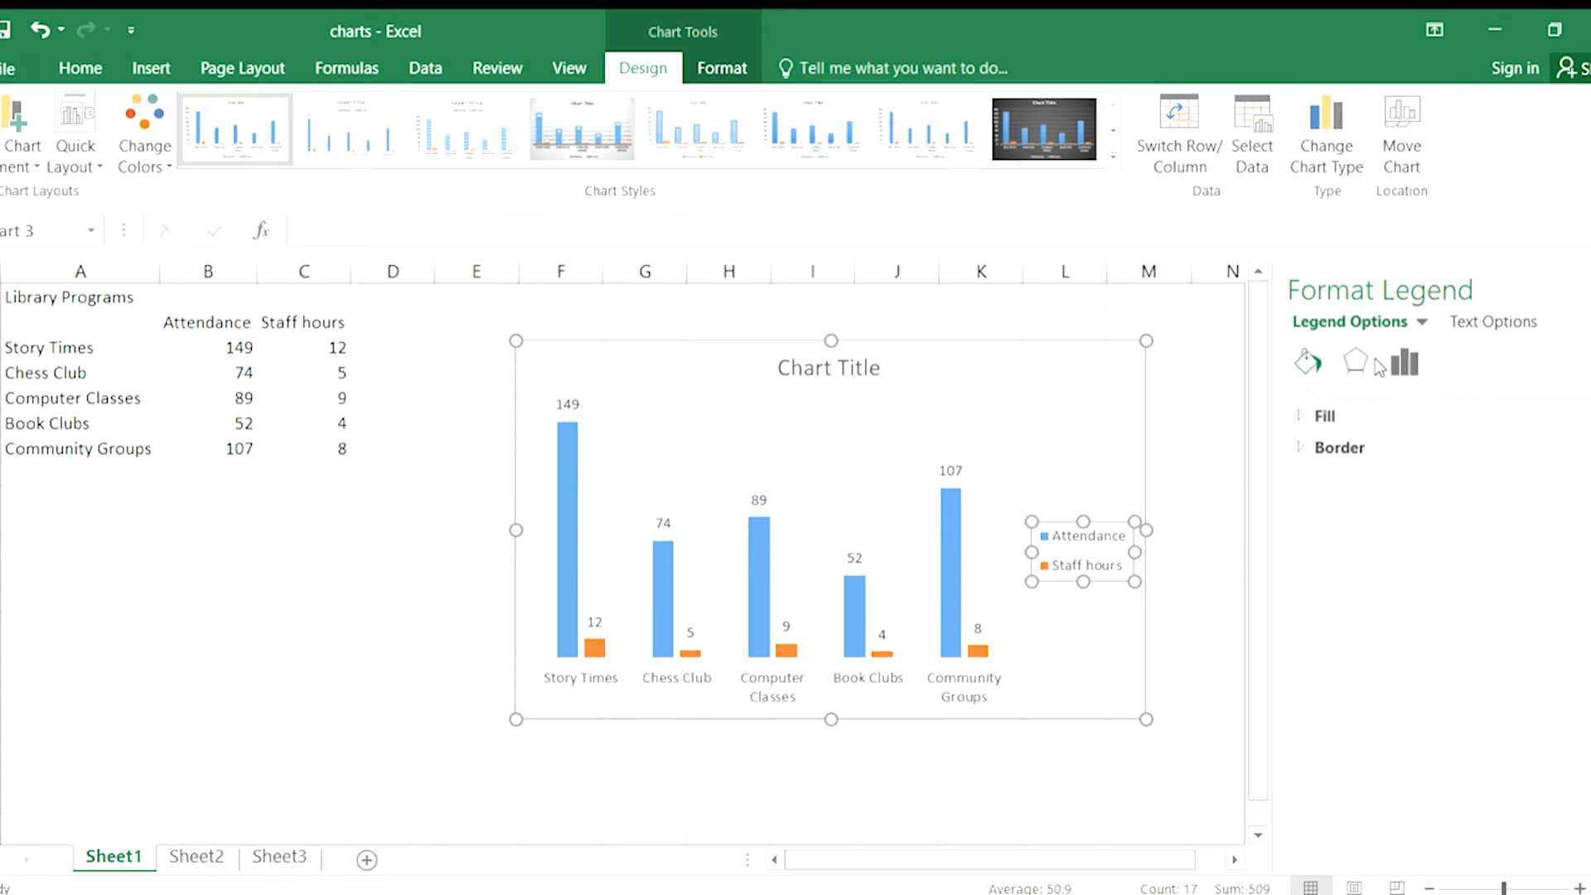
{"action": "left_click", "coordinate": [1403, 364]}
{"action": "left_click", "coordinate": [1589, 291]}
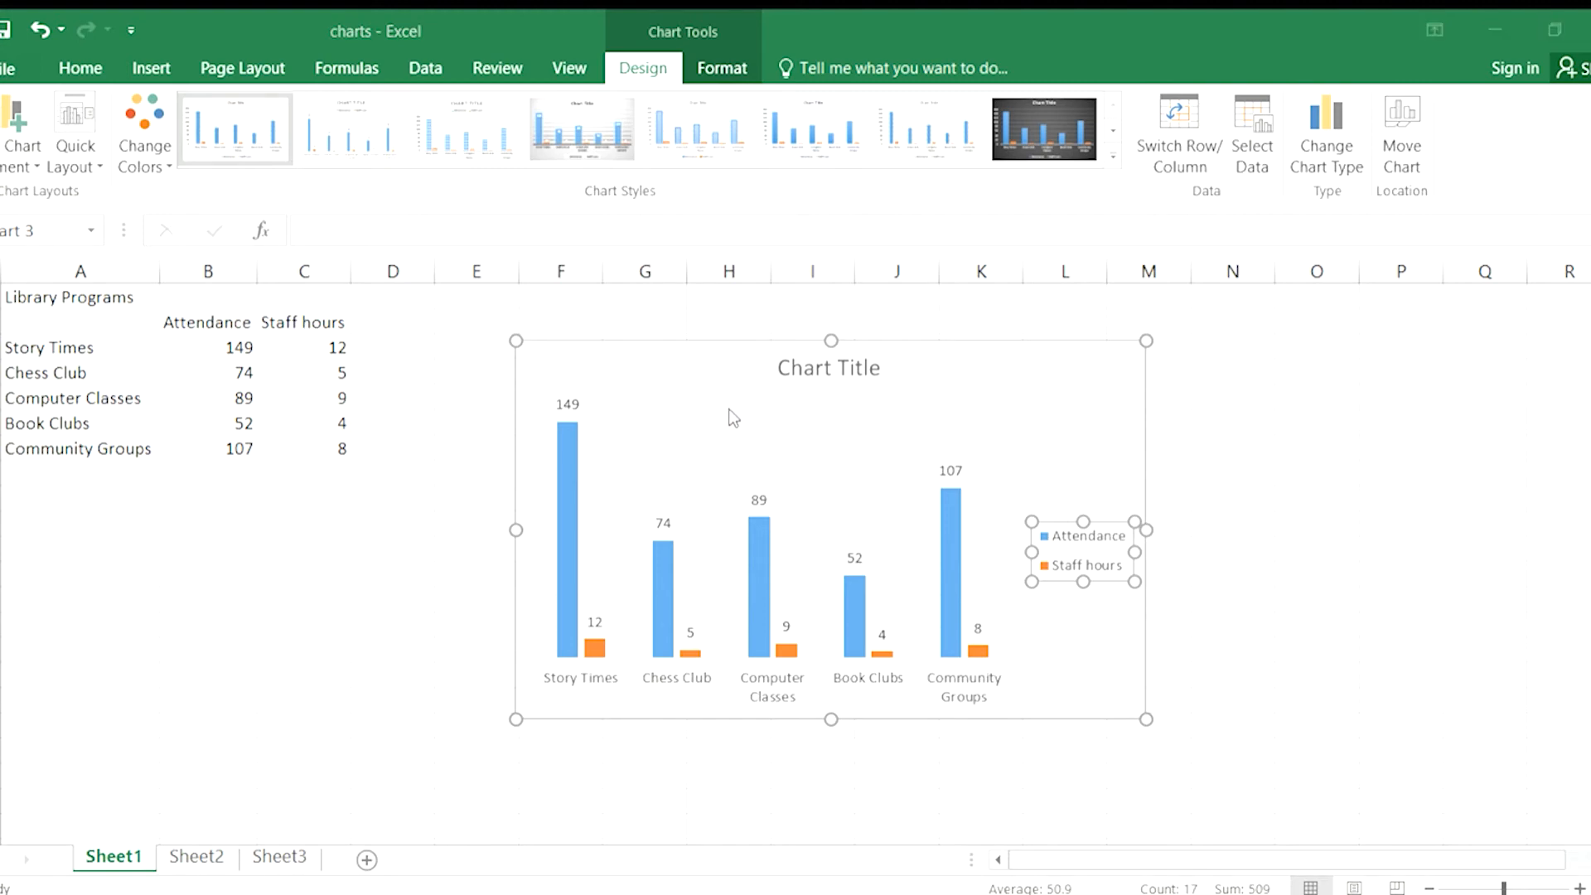
Step: Try adding a linear trendline to the Attendance series and undo it
{"action": "left_click", "coordinate": [729, 559]}
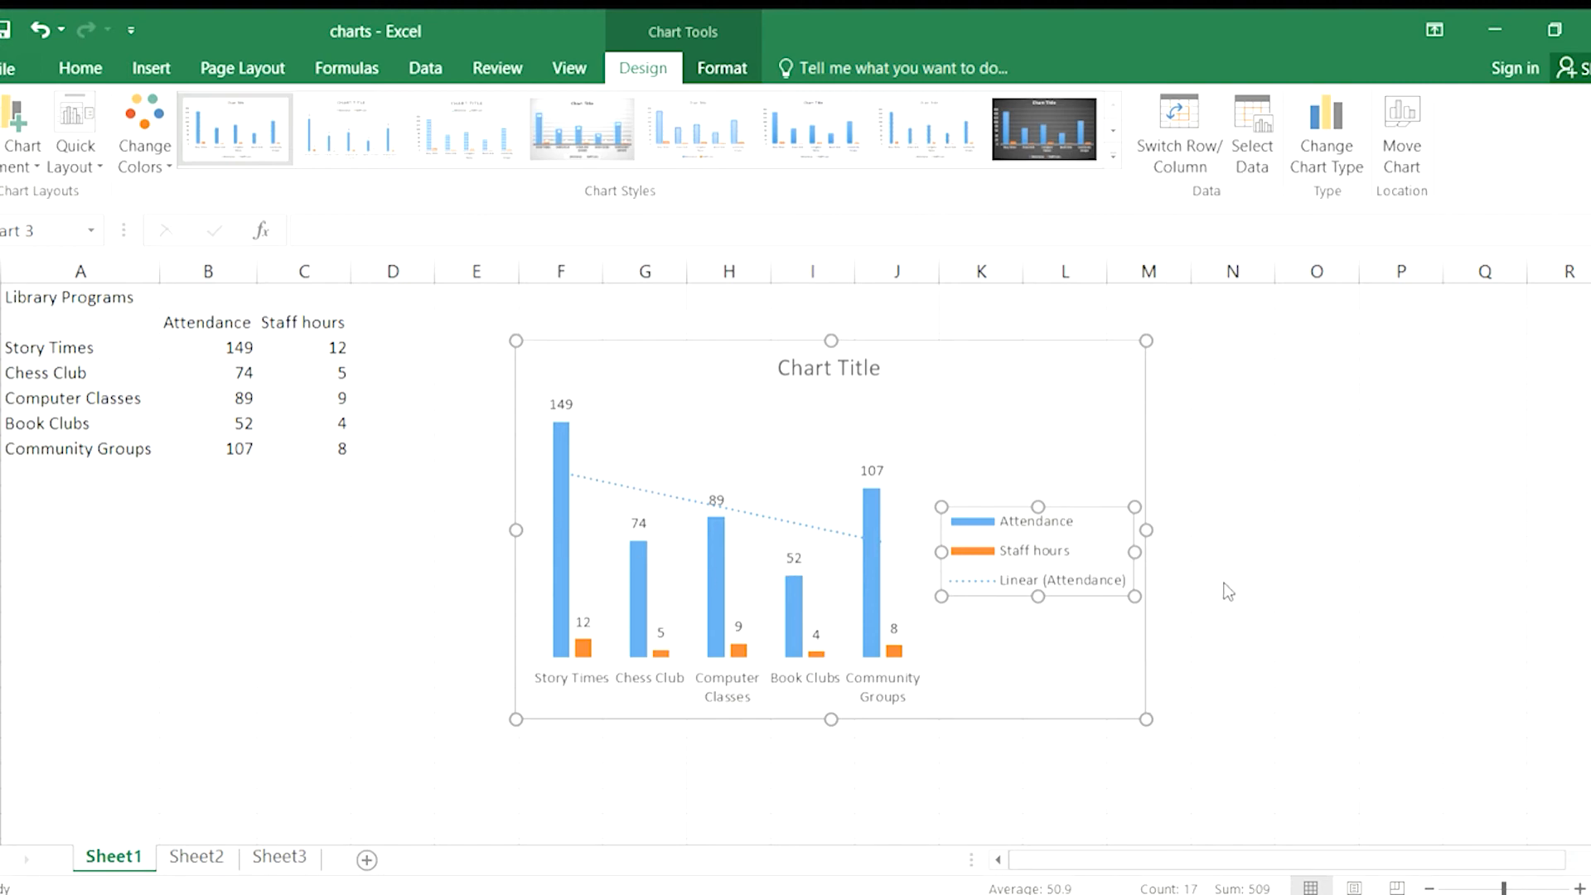
{"action": "key", "text": "ctrl+z"}
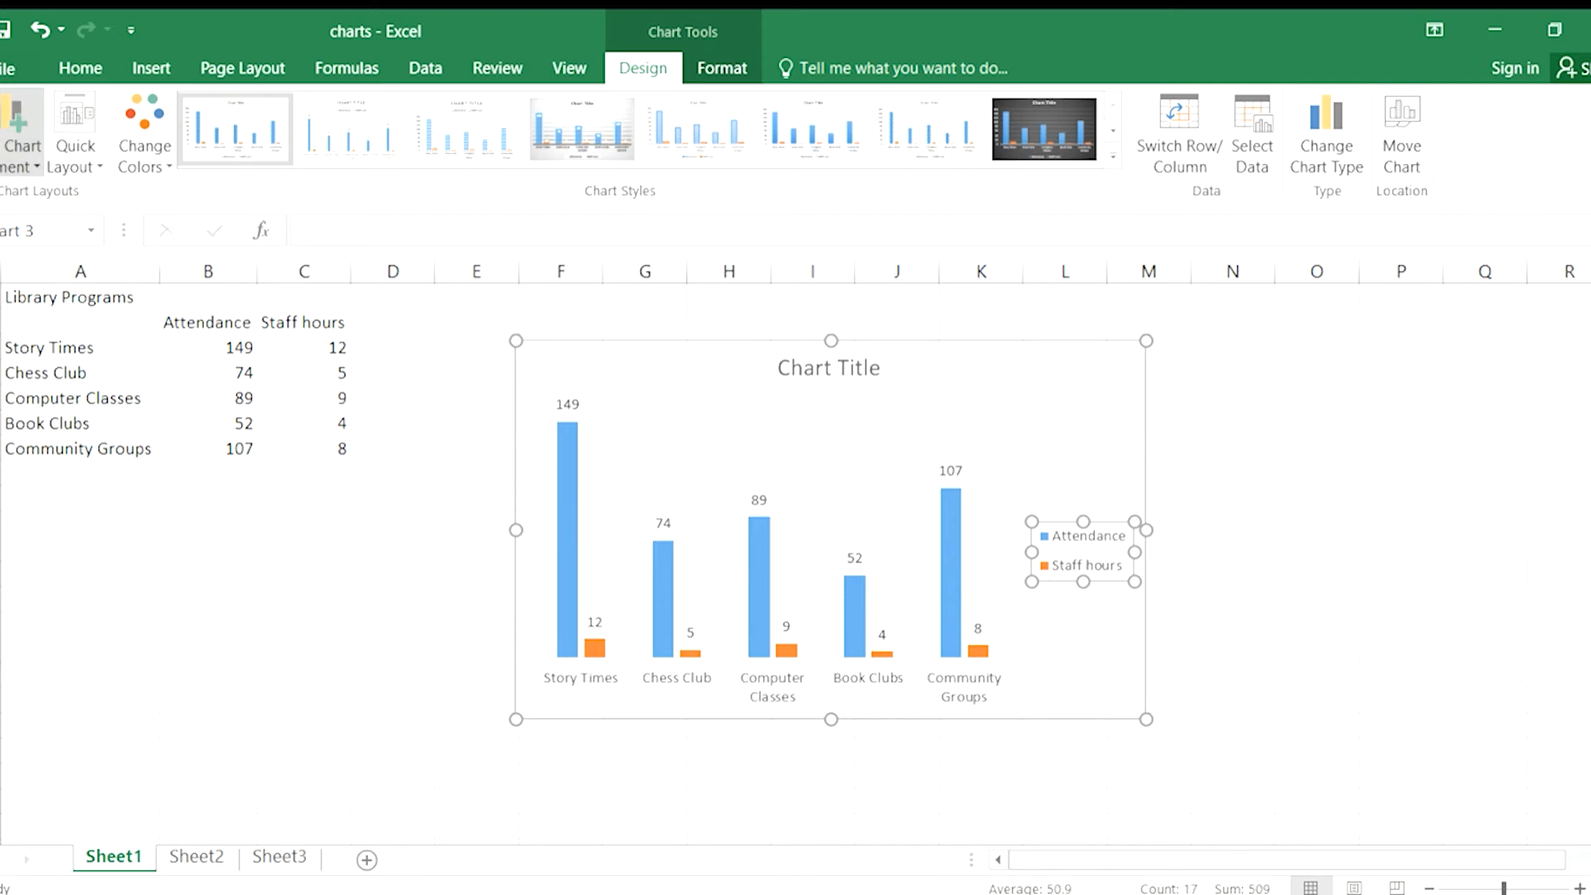
{"action": "left_click", "coordinate": [1087, 678]}
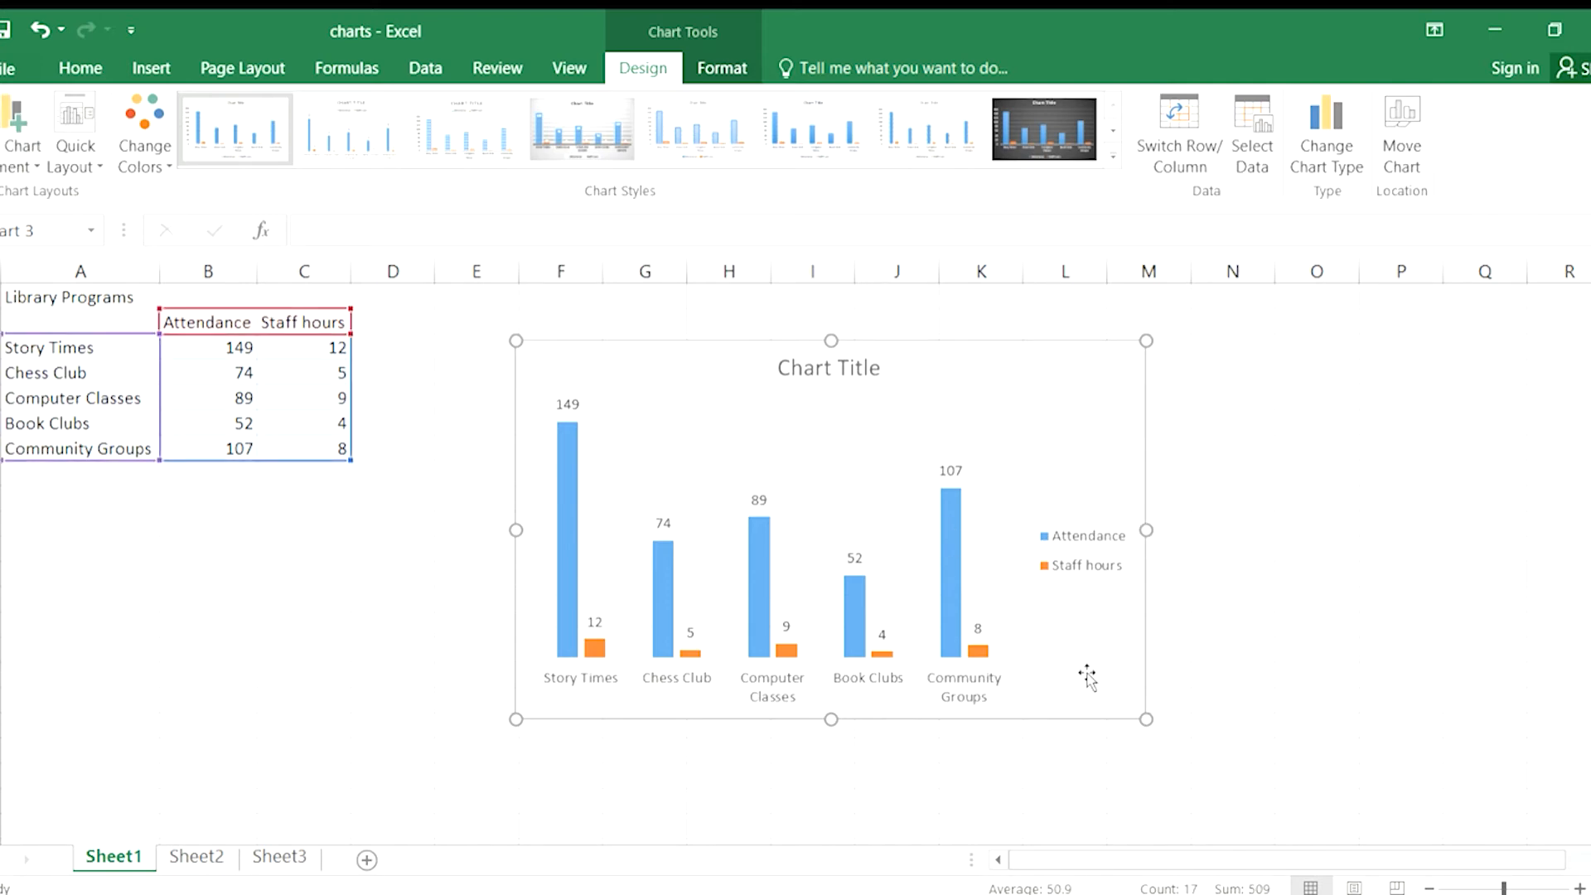
Step: Apply a quick layout with data labels, both axes, the legend below the plot and no chart title
{"action": "left_click", "coordinate": [74, 163]}
{"action": "left_click", "coordinate": [78, 205]}
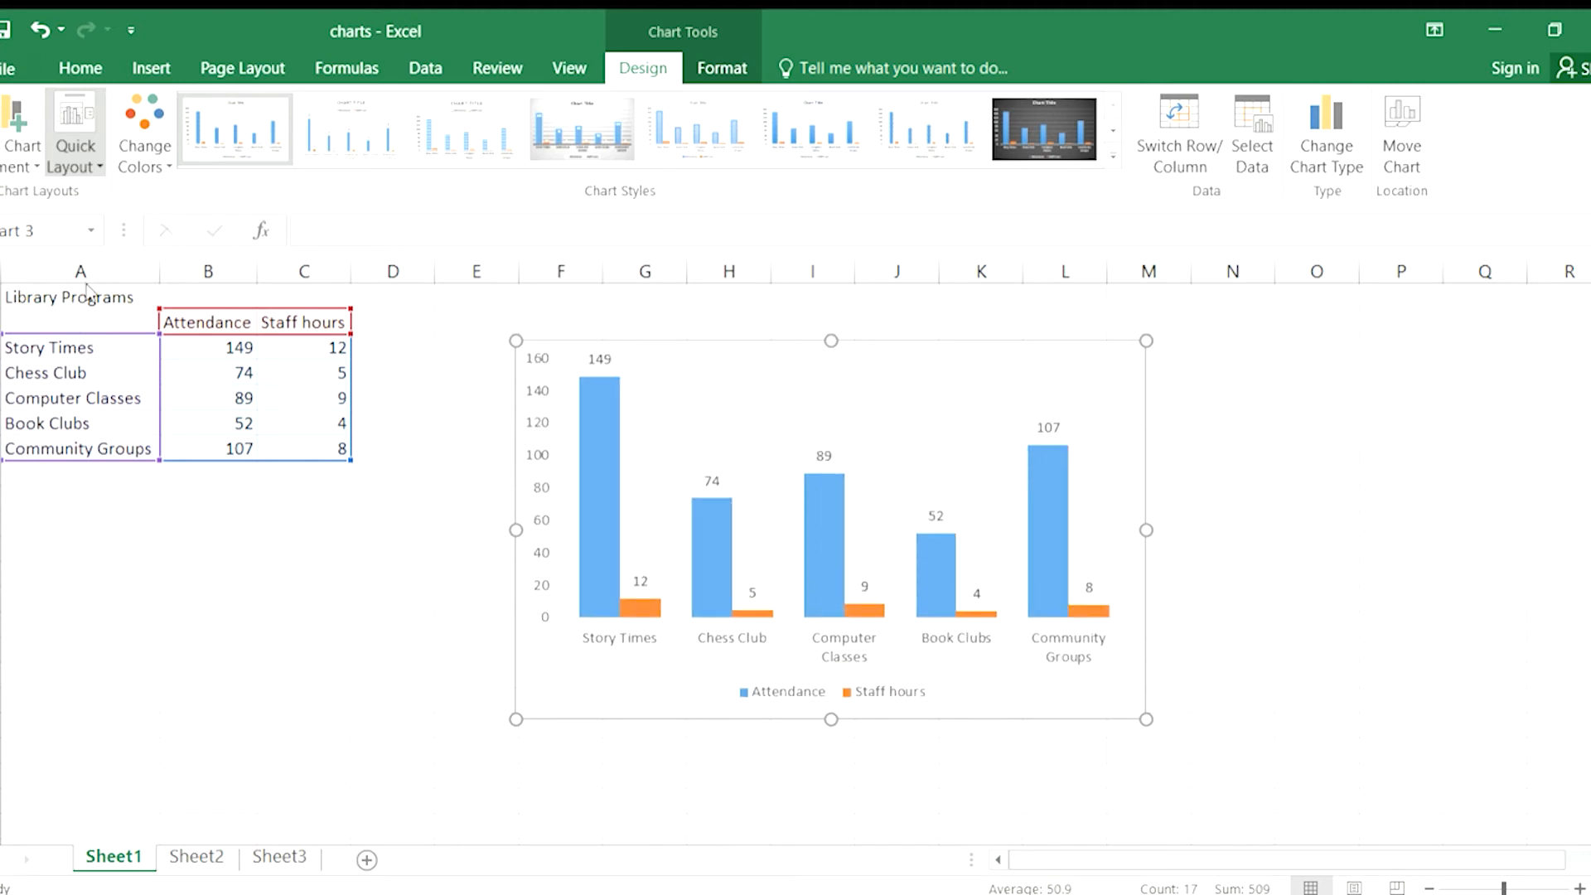
{"action": "left_click", "coordinate": [88, 292]}
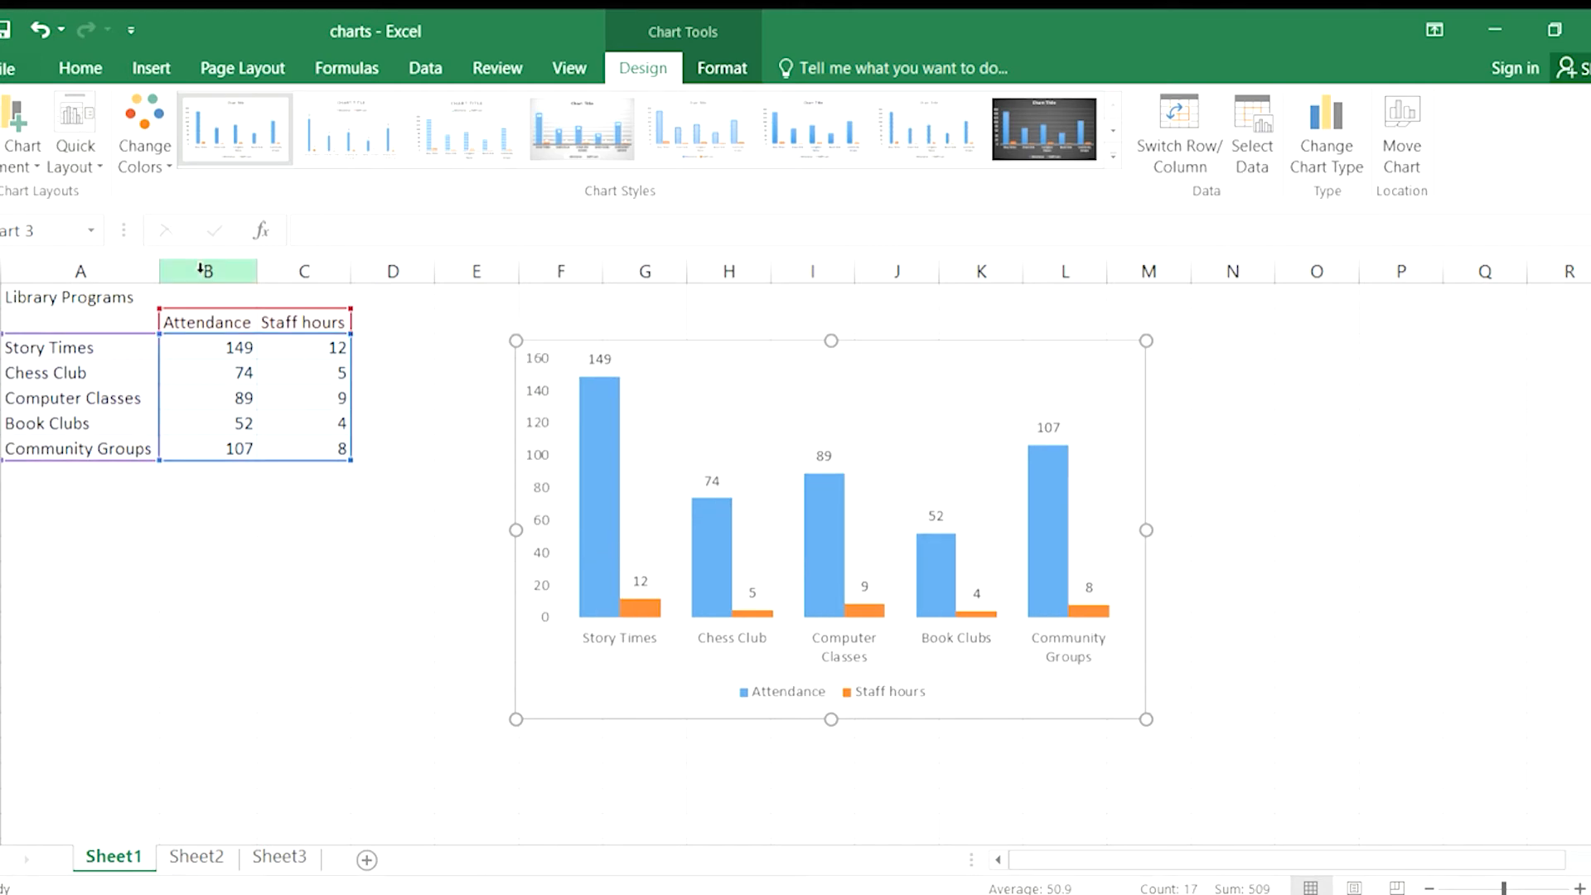
Step: Recolor the chart's columns in blue and gray and apply the dark-background chart style
{"action": "left_click", "coordinate": [145, 157]}
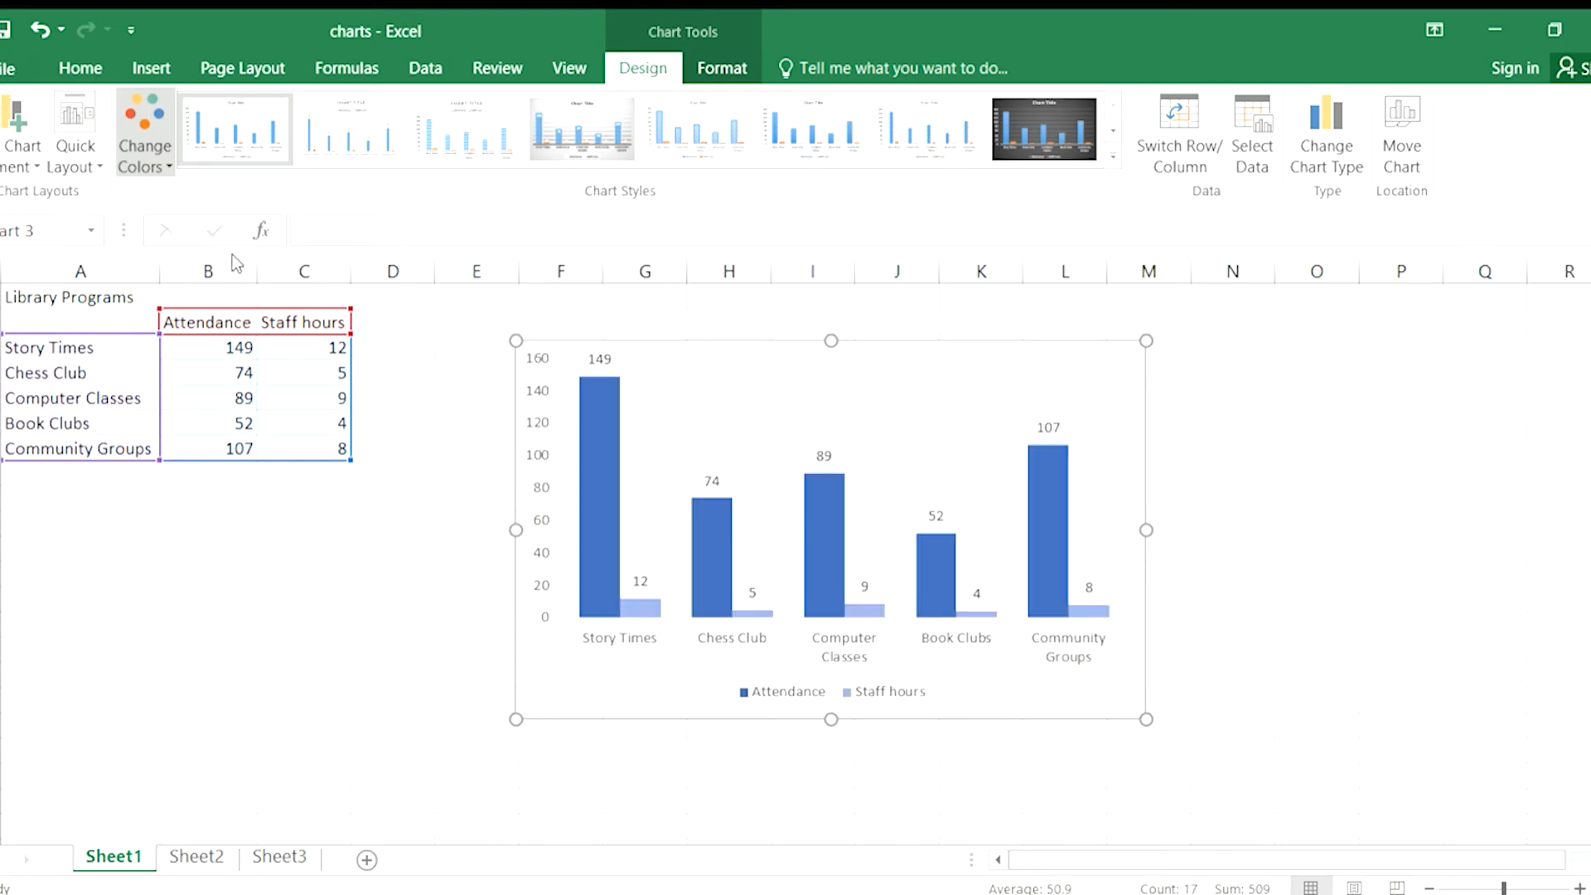
{"action": "left_click", "coordinate": [181, 265]}
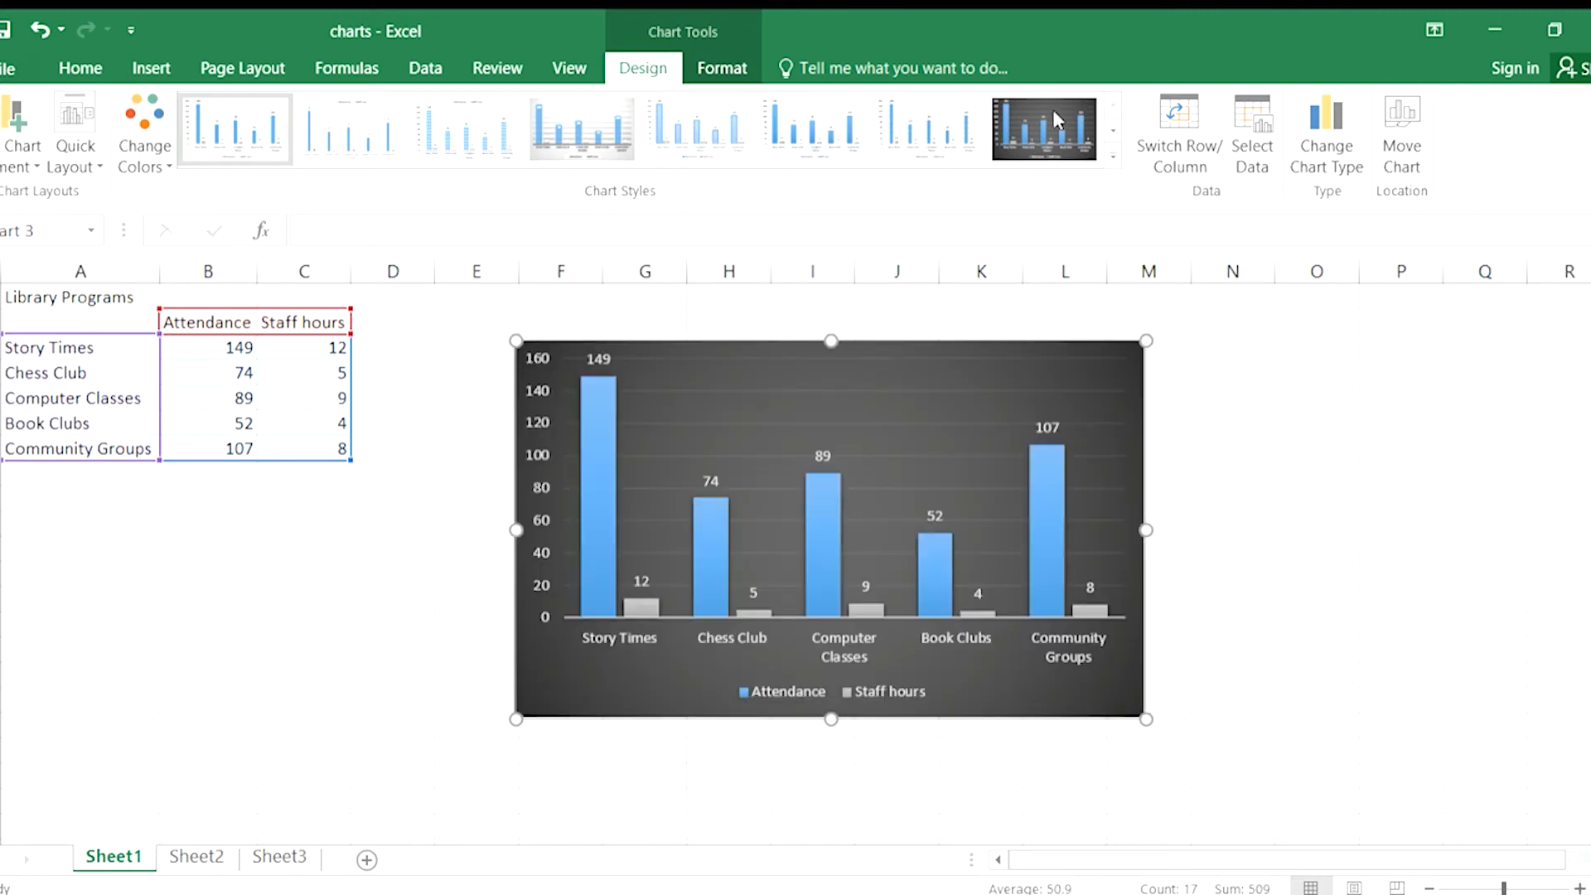
{"action": "left_click", "coordinate": [1051, 124]}
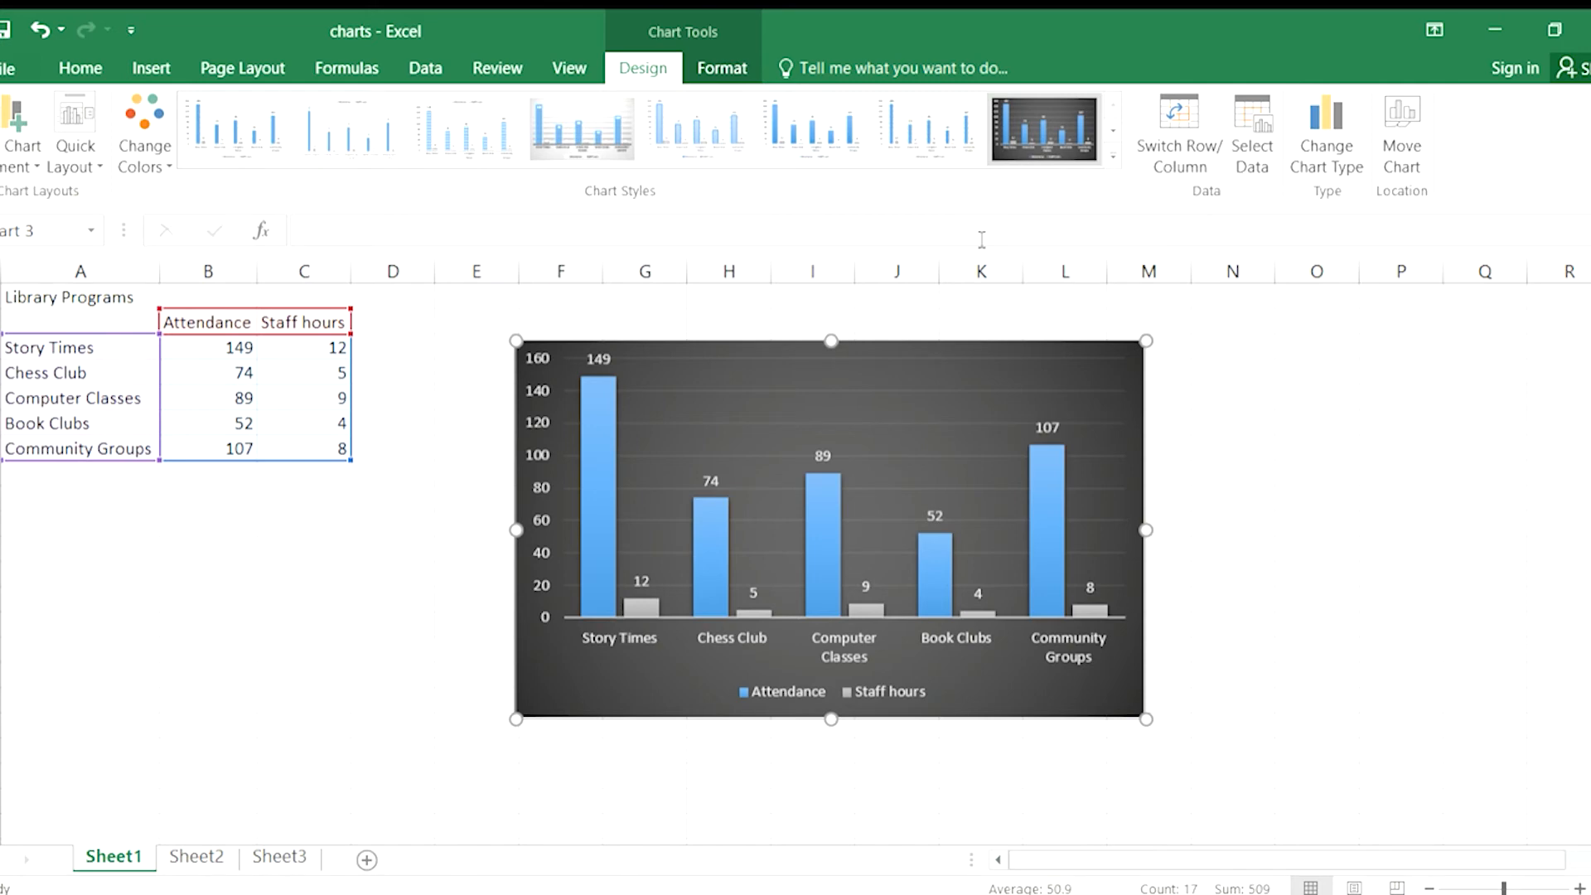
Step: Try switching the chart's rows and columns, switch them back, and open and close its data source settings
{"action": "left_click", "coordinate": [1178, 143]}
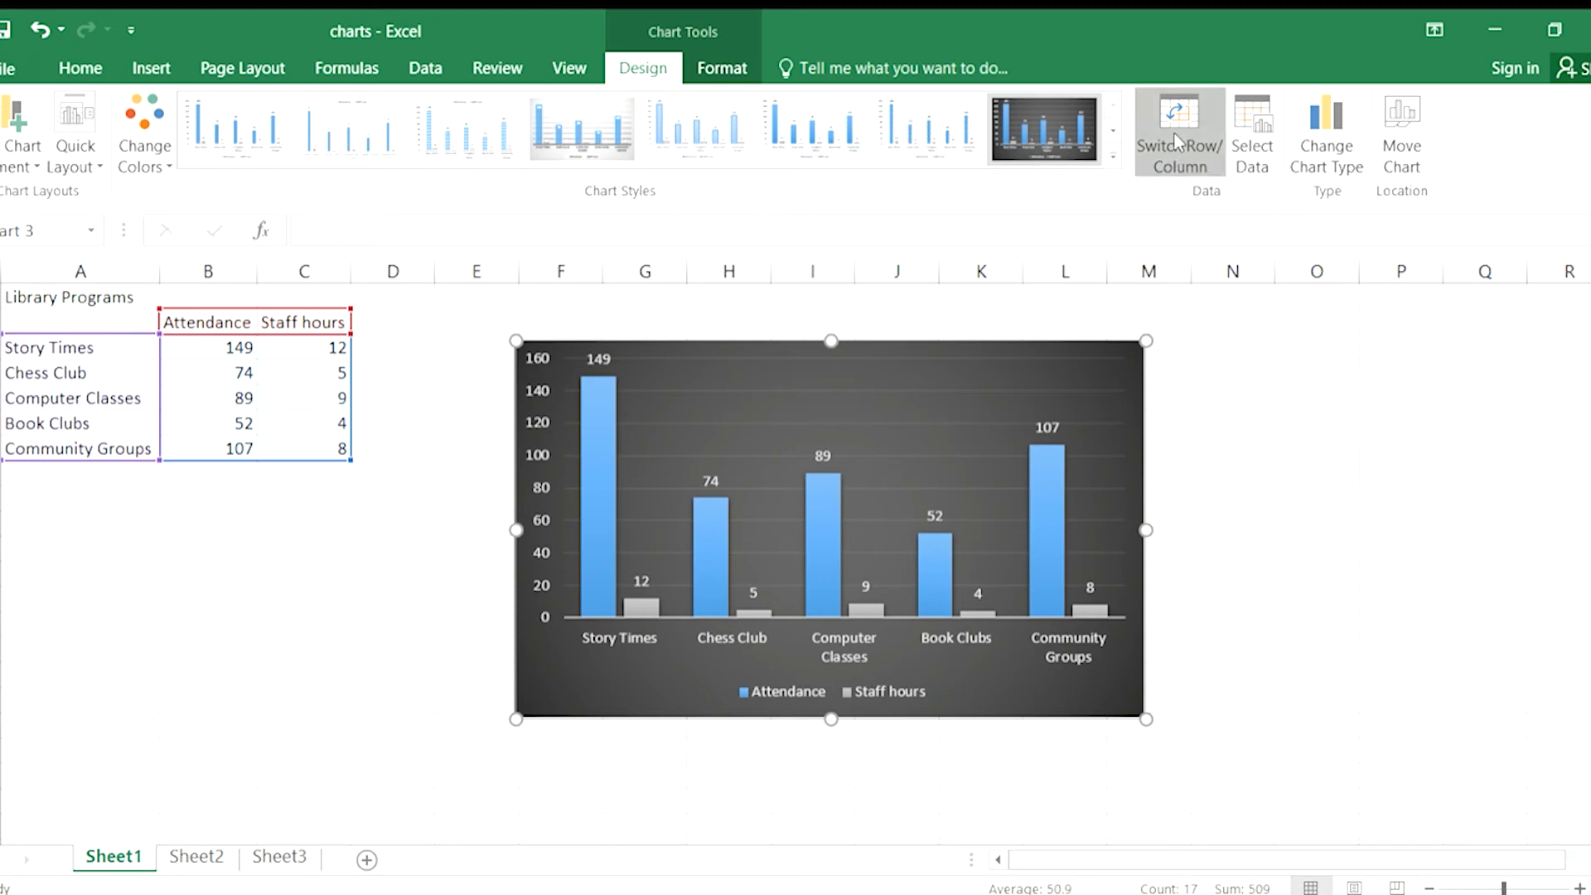
{"action": "left_click", "coordinate": [1178, 143]}
{"action": "left_click", "coordinate": [1150, 131]}
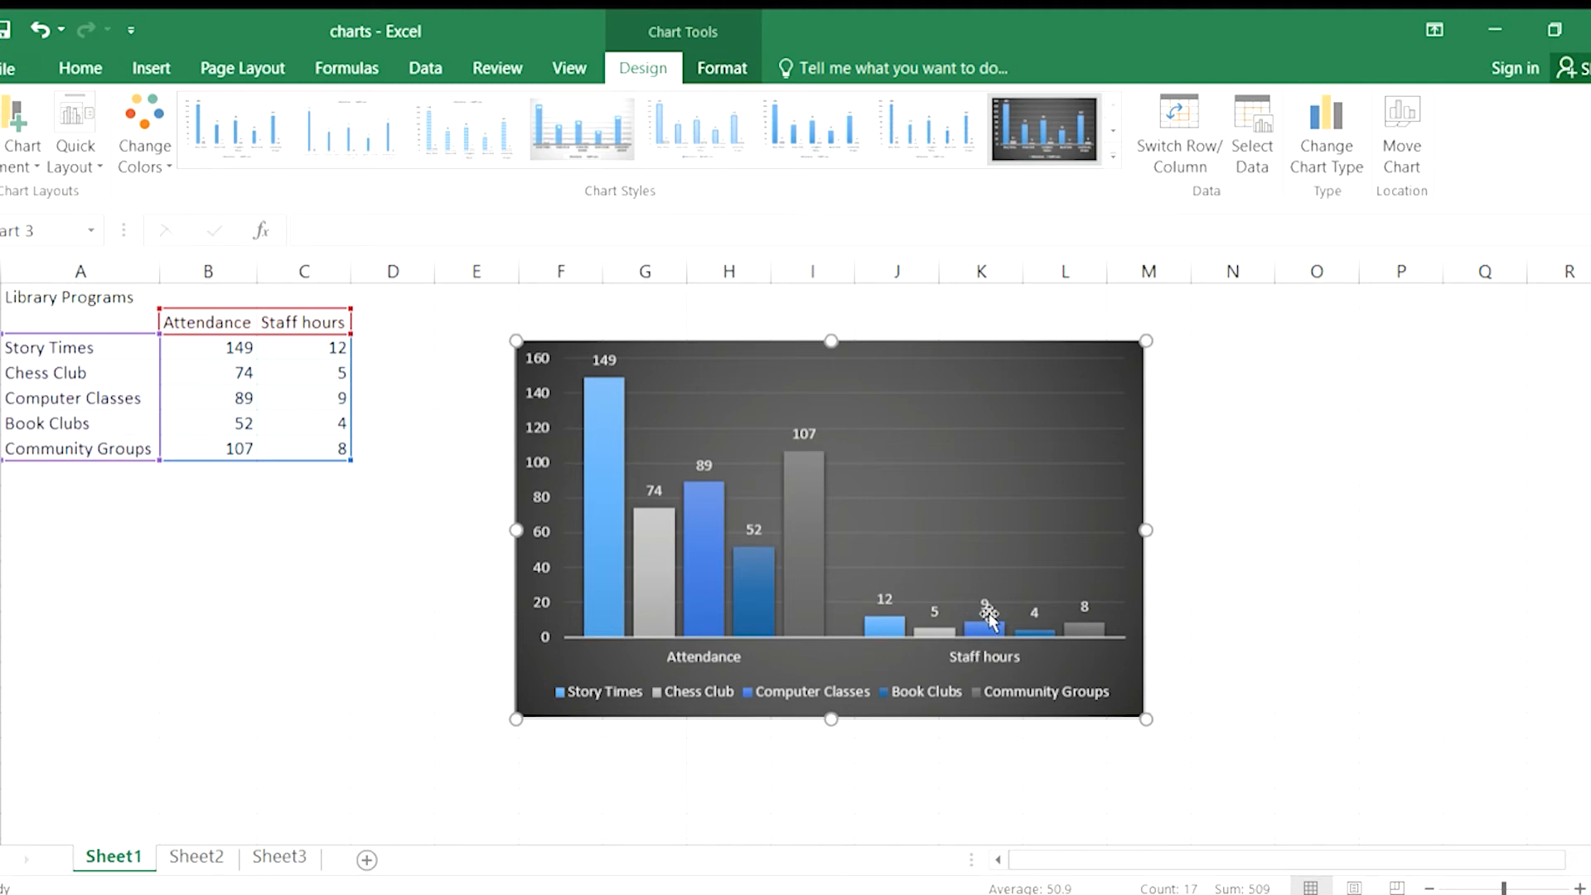
{"action": "left_click", "coordinate": [1169, 135]}
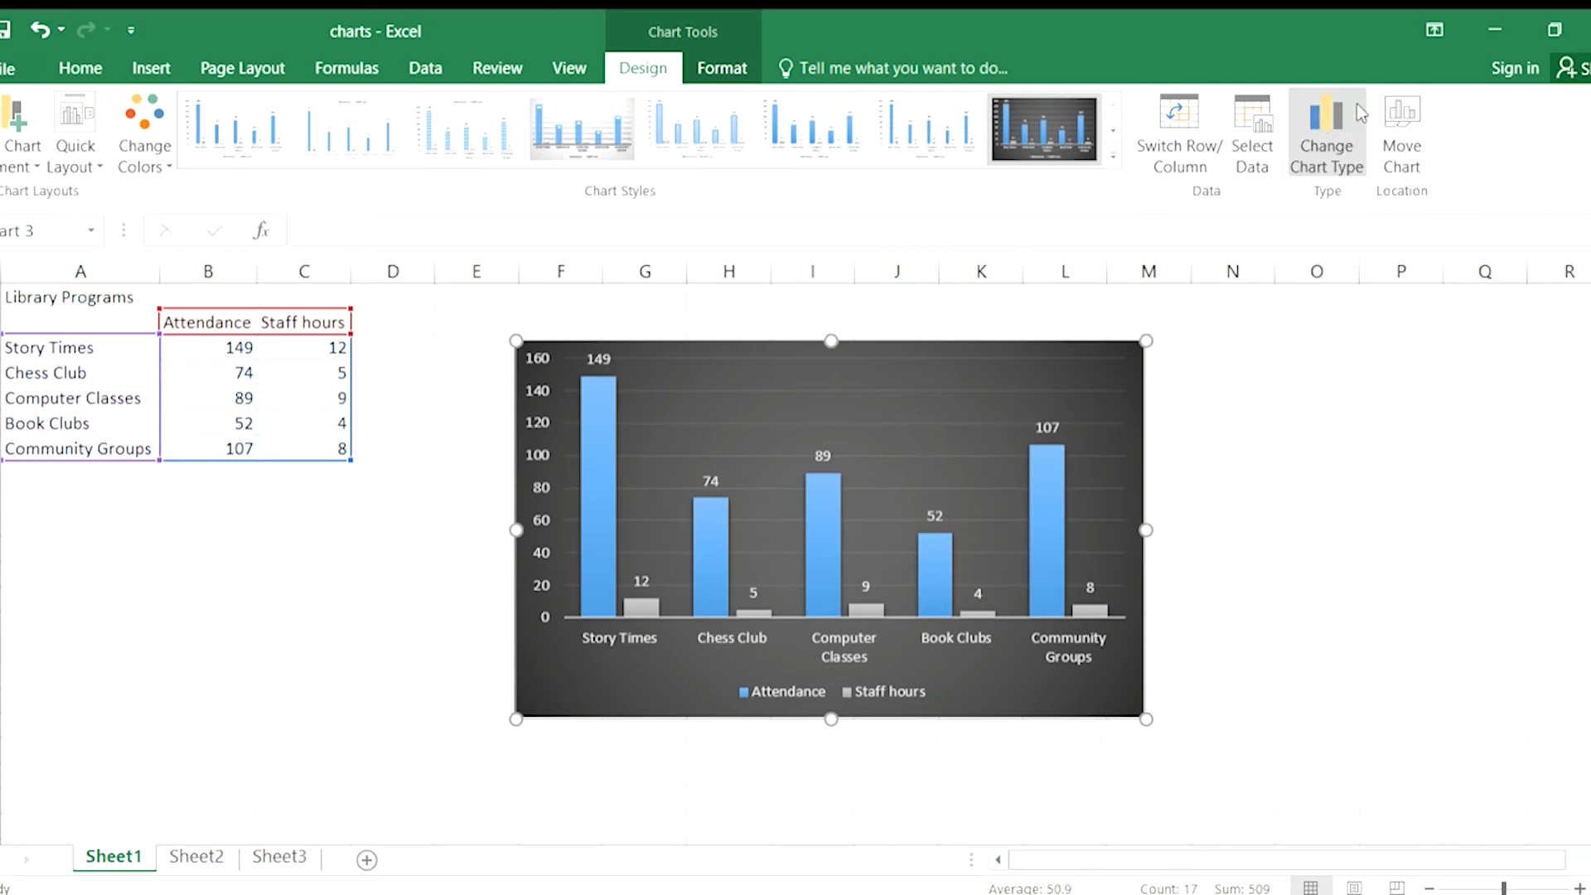
{"action": "left_click", "coordinate": [1236, 114]}
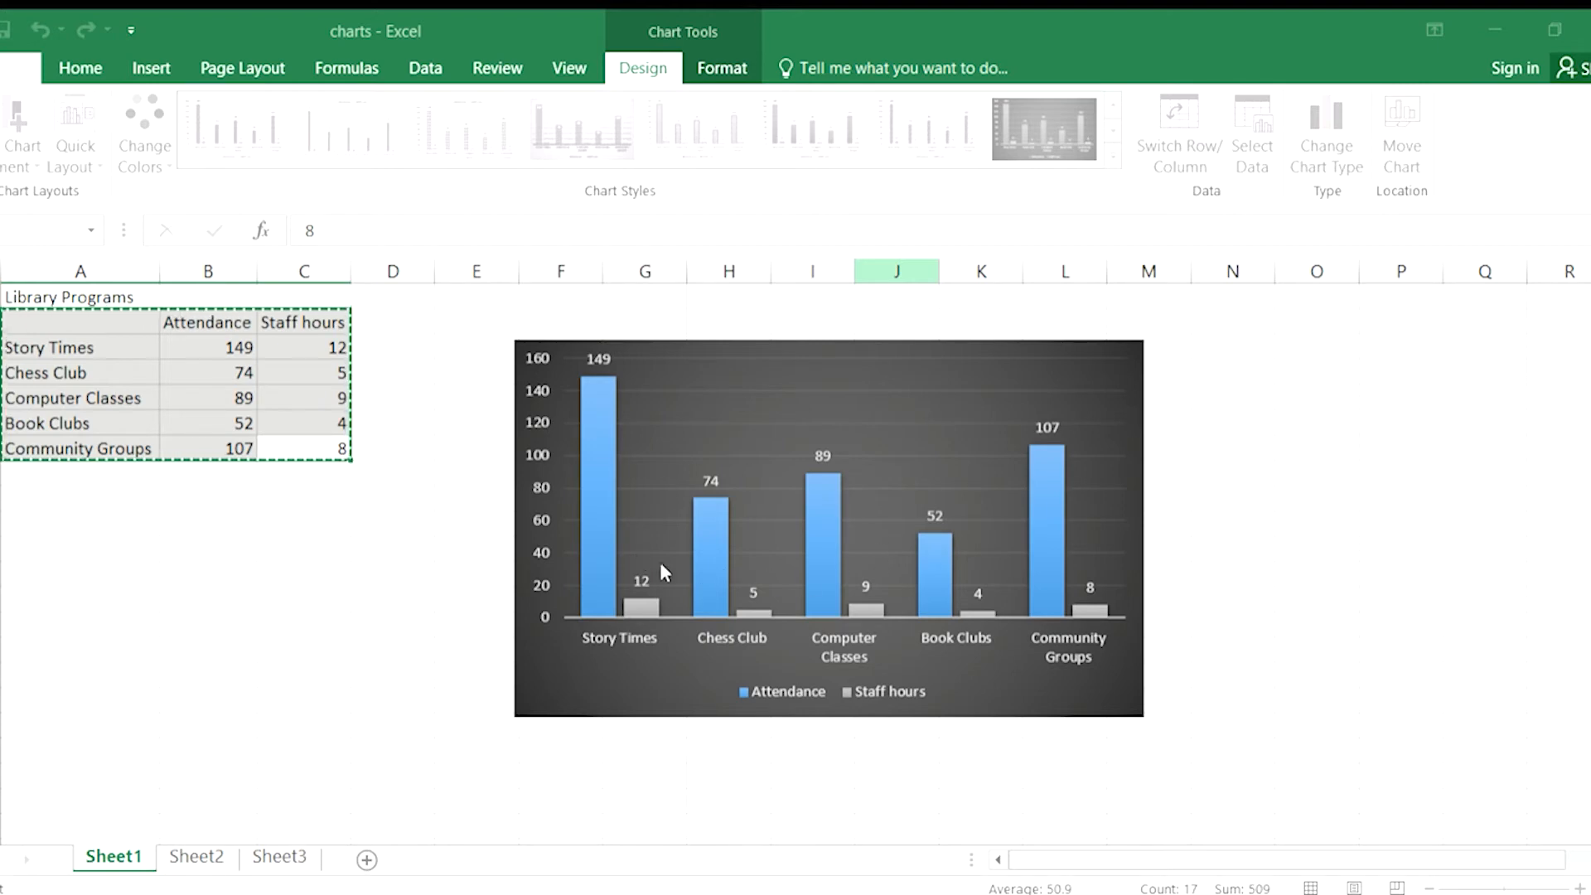
{"action": "left_click", "coordinate": [1249, 694]}
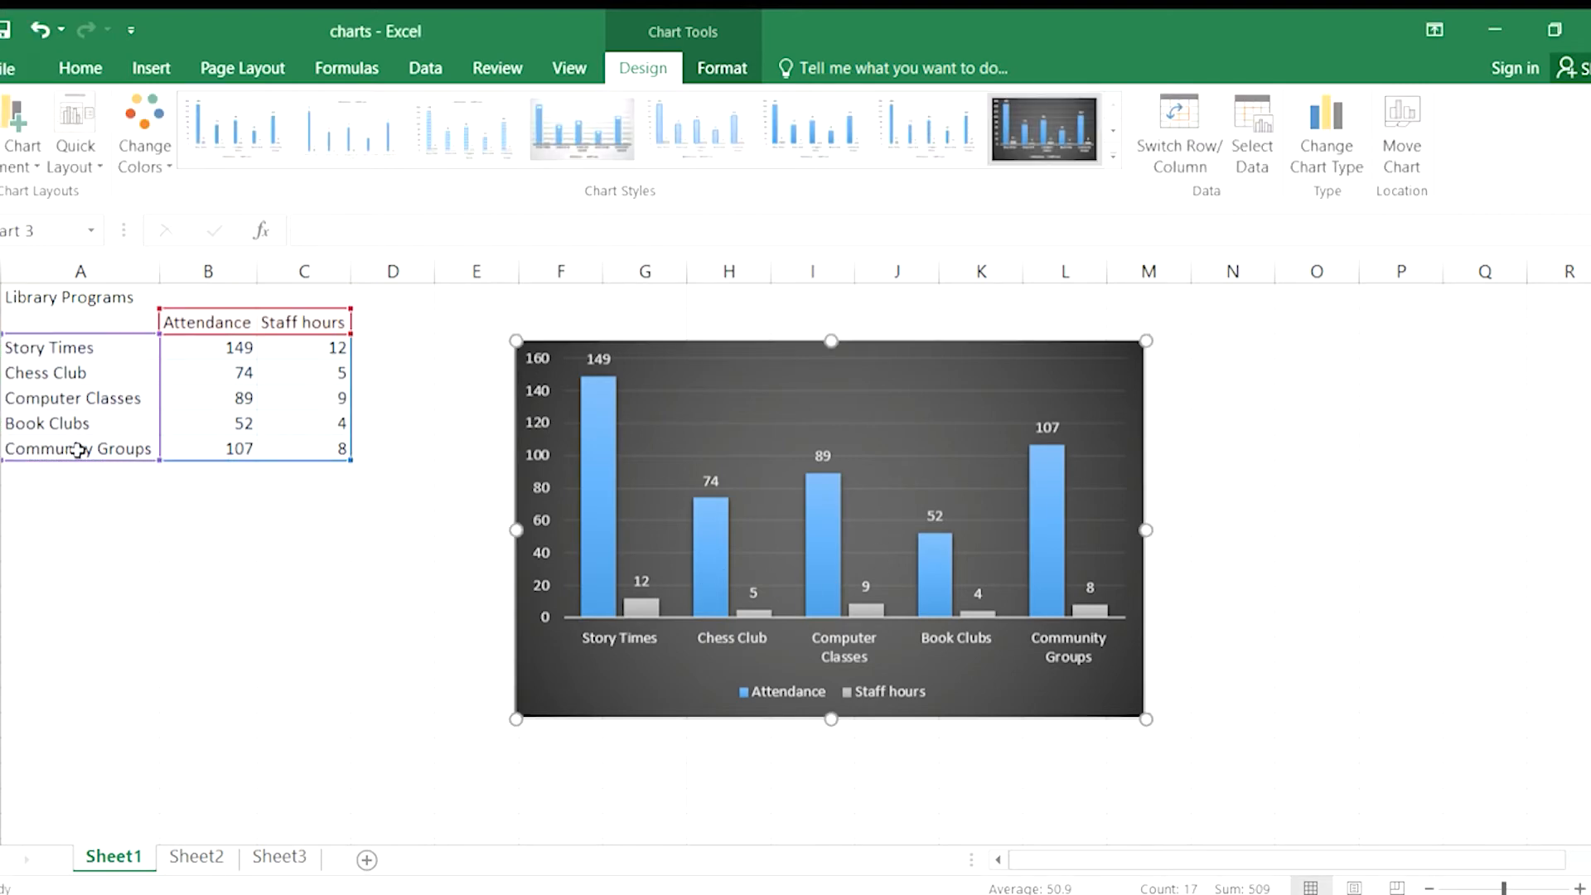
Step: Add a "Movie night" row below Community Groups with attendance 42 and staff hours 2
{"action": "left_click", "coordinate": [81, 476]}
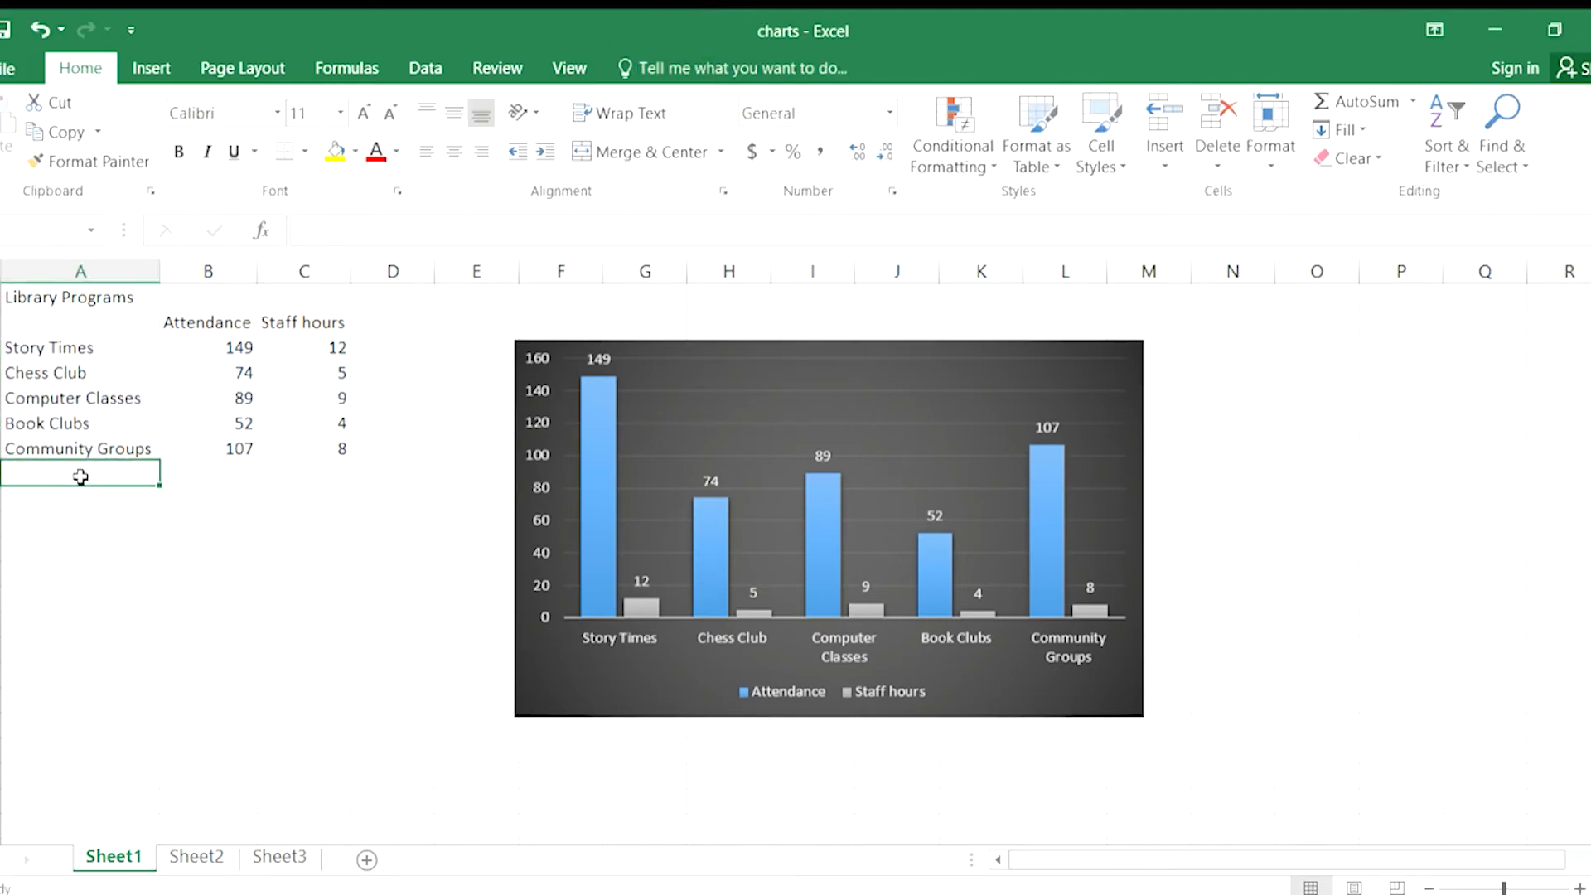
{"action": "type", "text": "Movie night"}
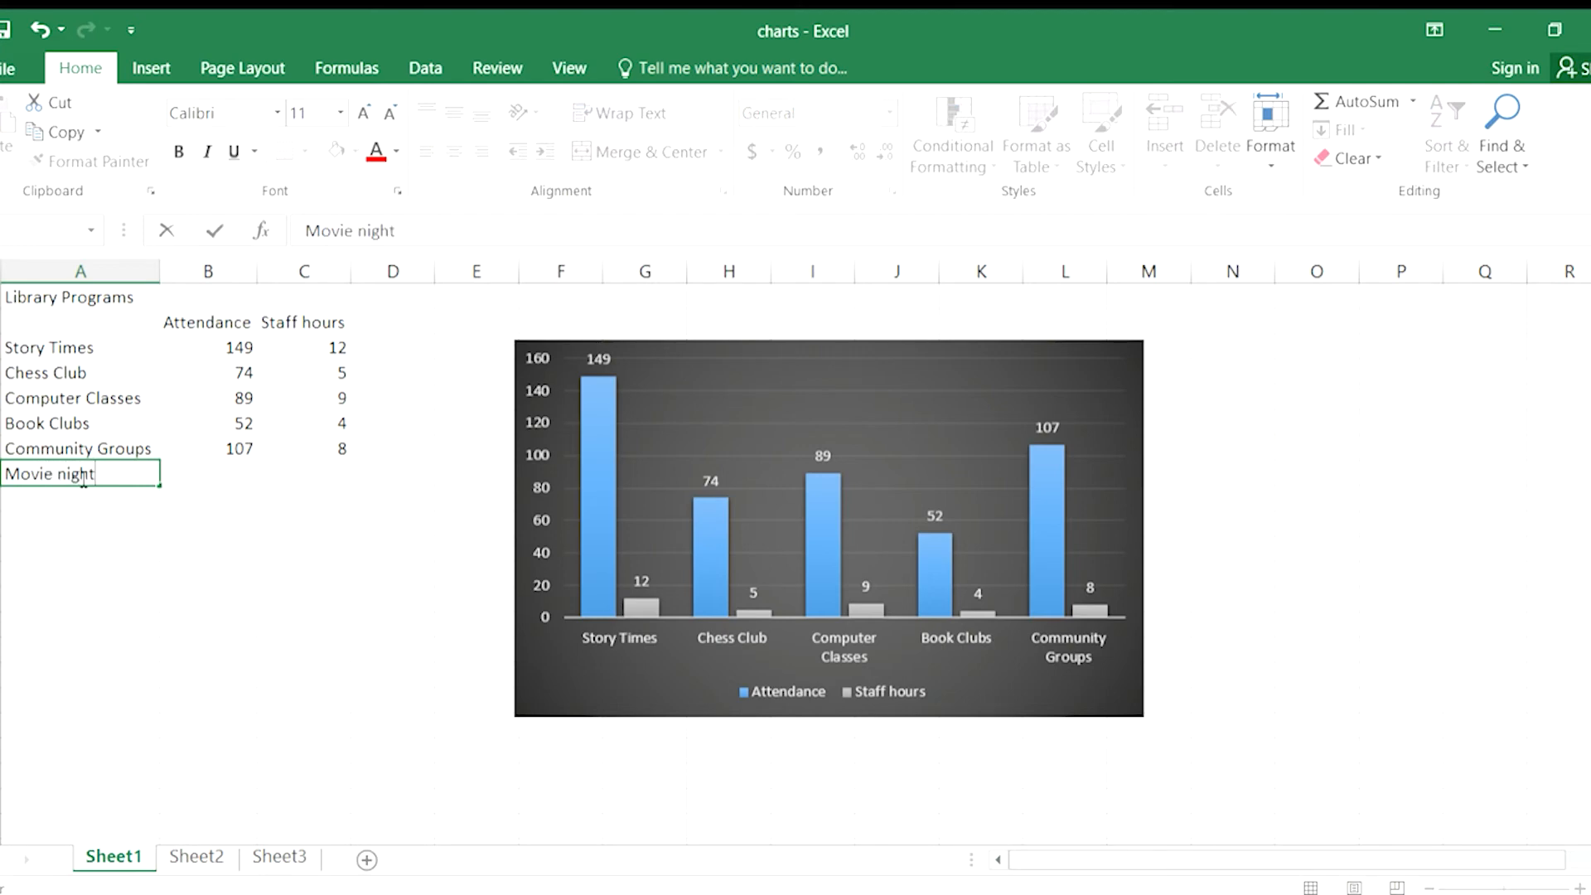
{"action": "key", "text": "Tab"}
{"action": "type", "text": "42"}
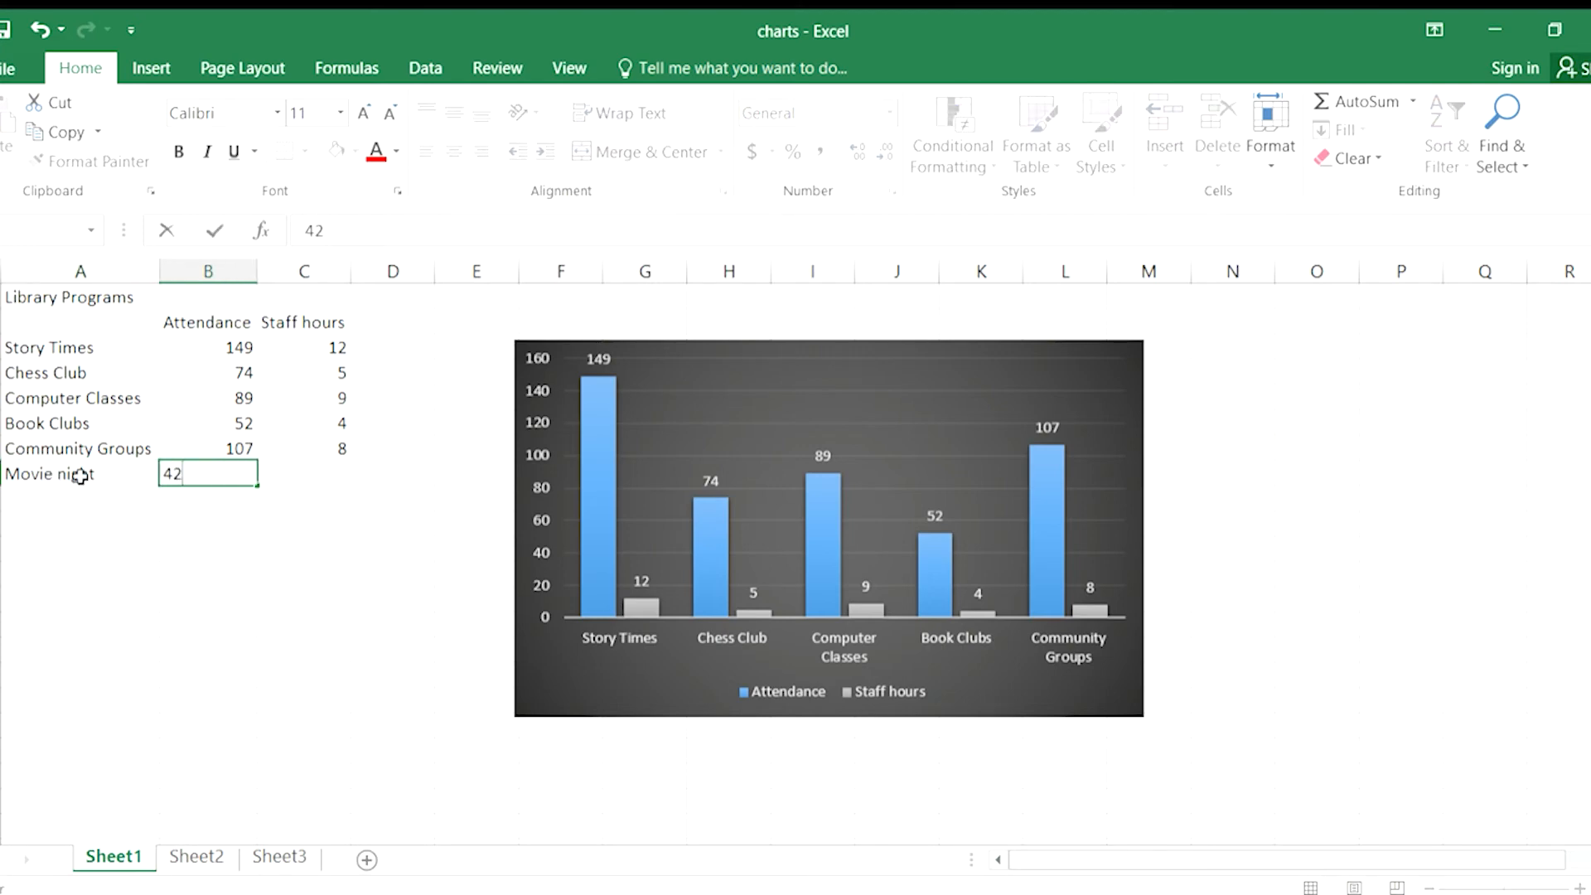
{"action": "key", "text": "Tab"}
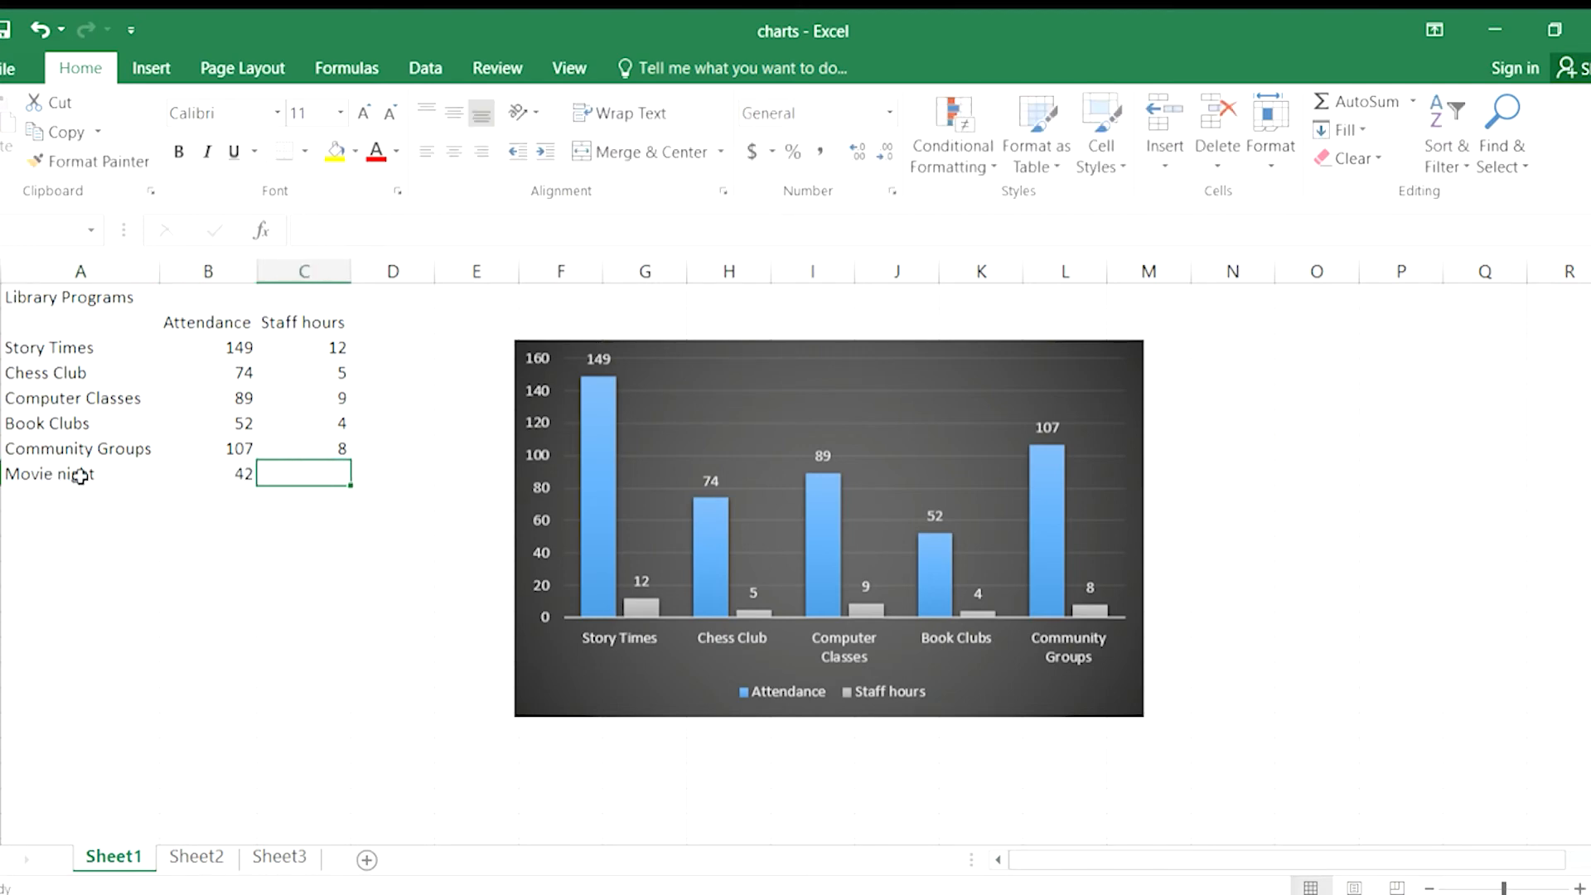
{"action": "type", "text": "2"}
{"action": "key", "text": "Return"}
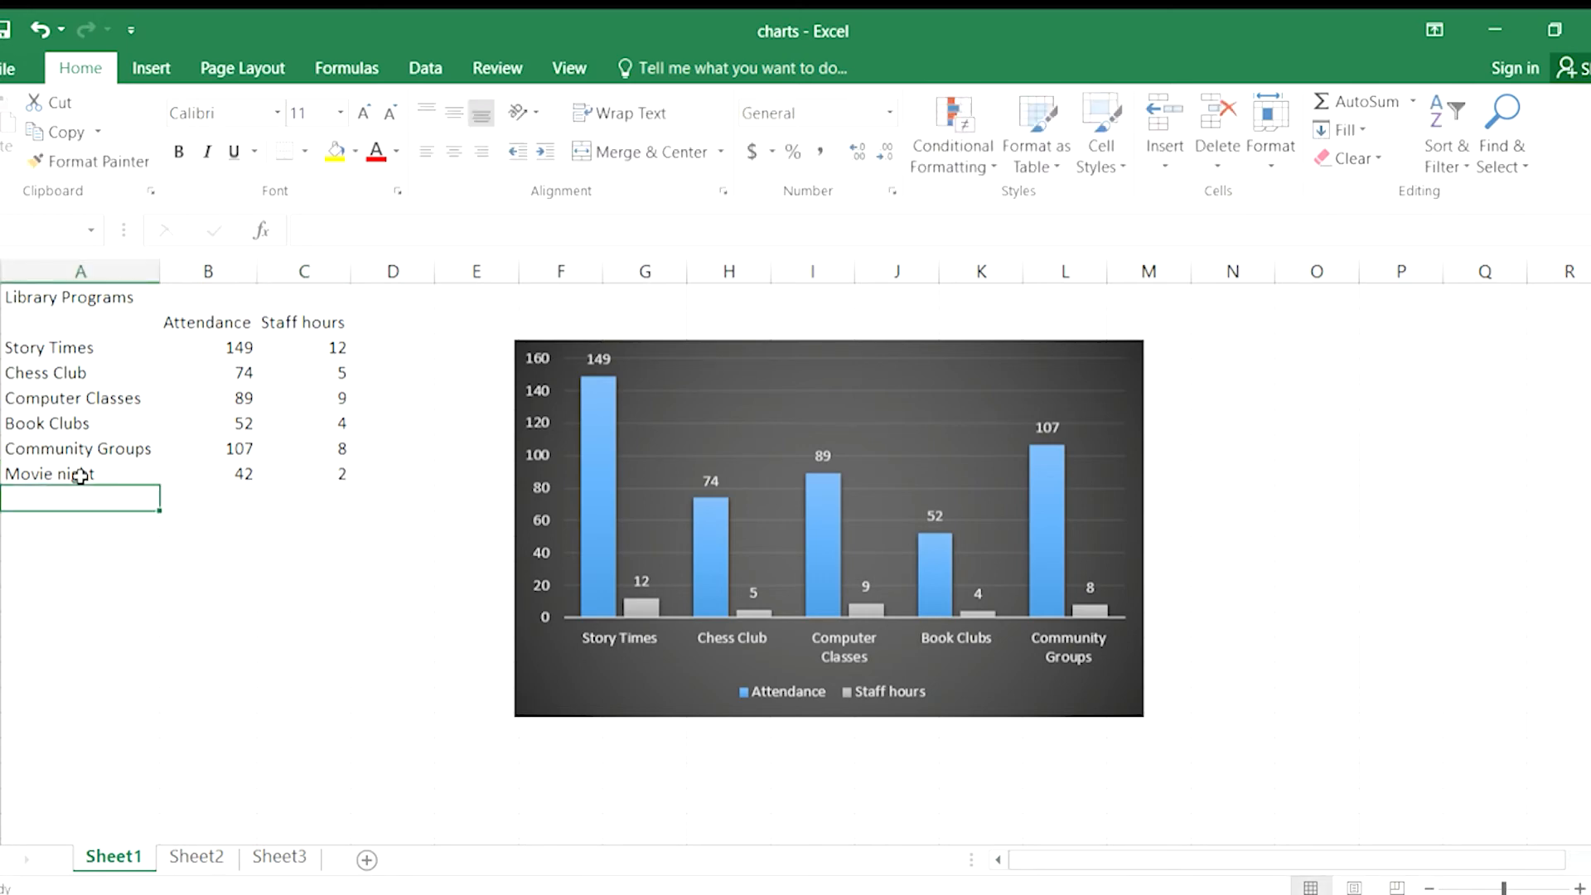
Step: Extend the chart's data range to include the Movie night row
{"action": "left_click", "coordinate": [836, 416]}
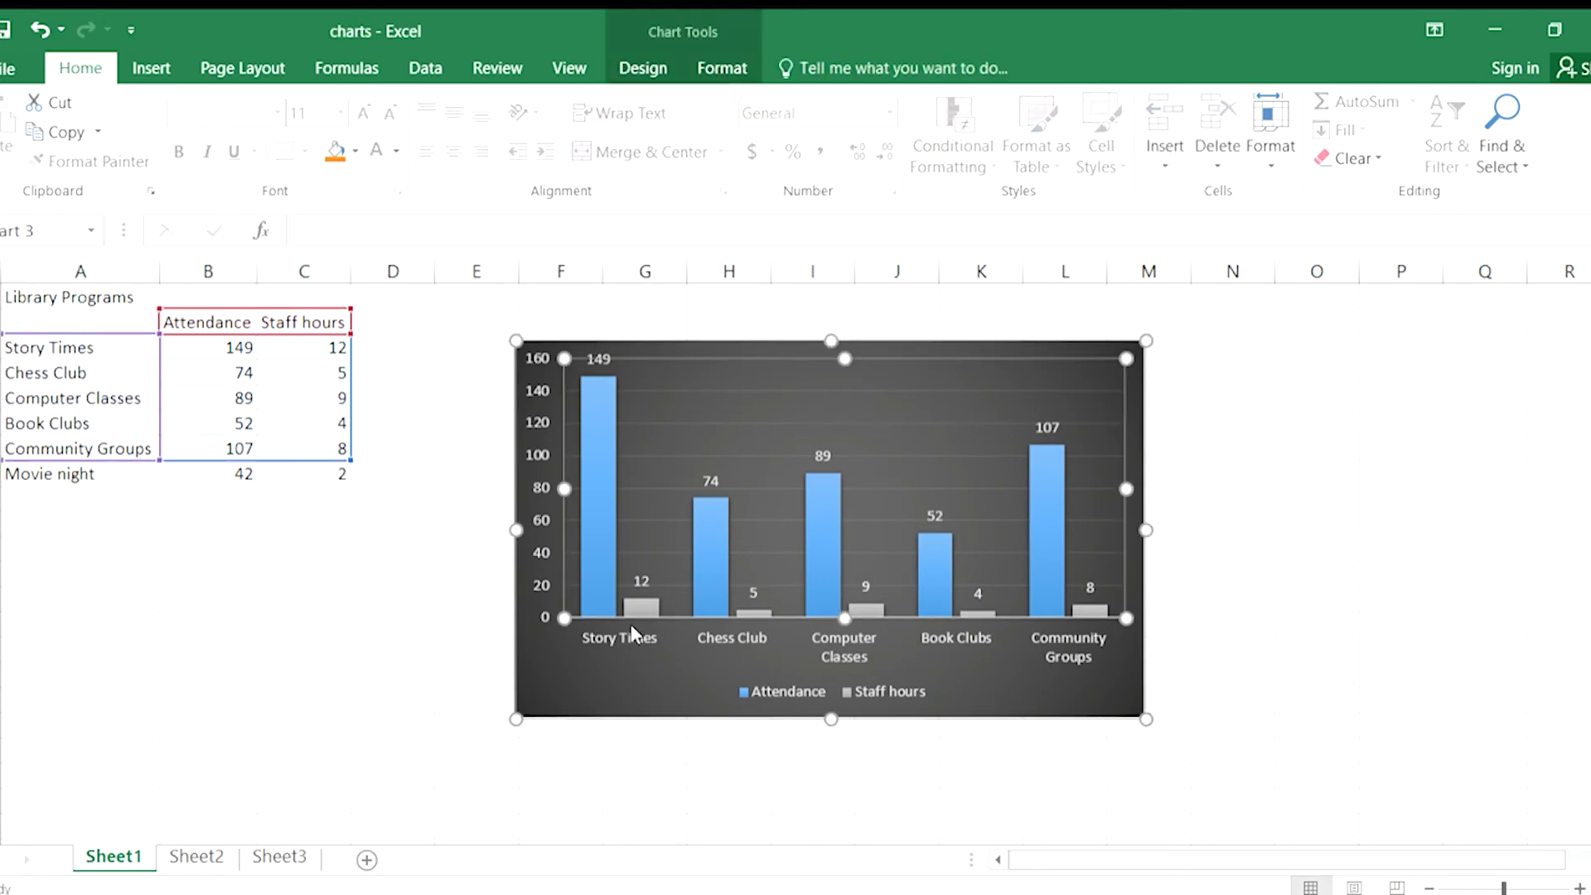
{"action": "left_click", "coordinate": [43, 476]}
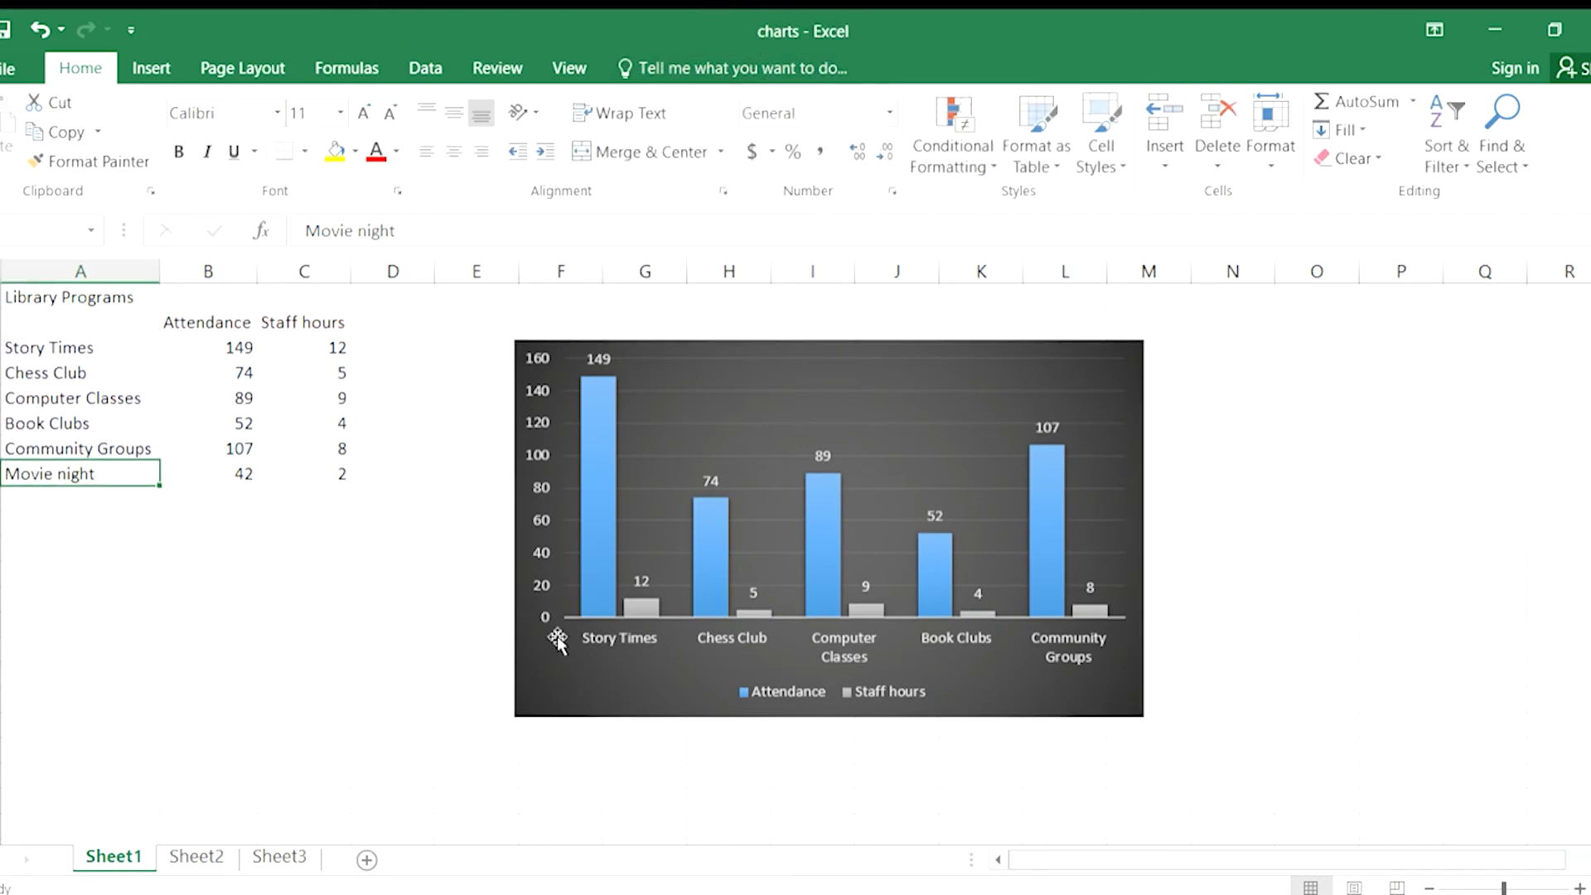
{"action": "left_click", "coordinate": [551, 690]}
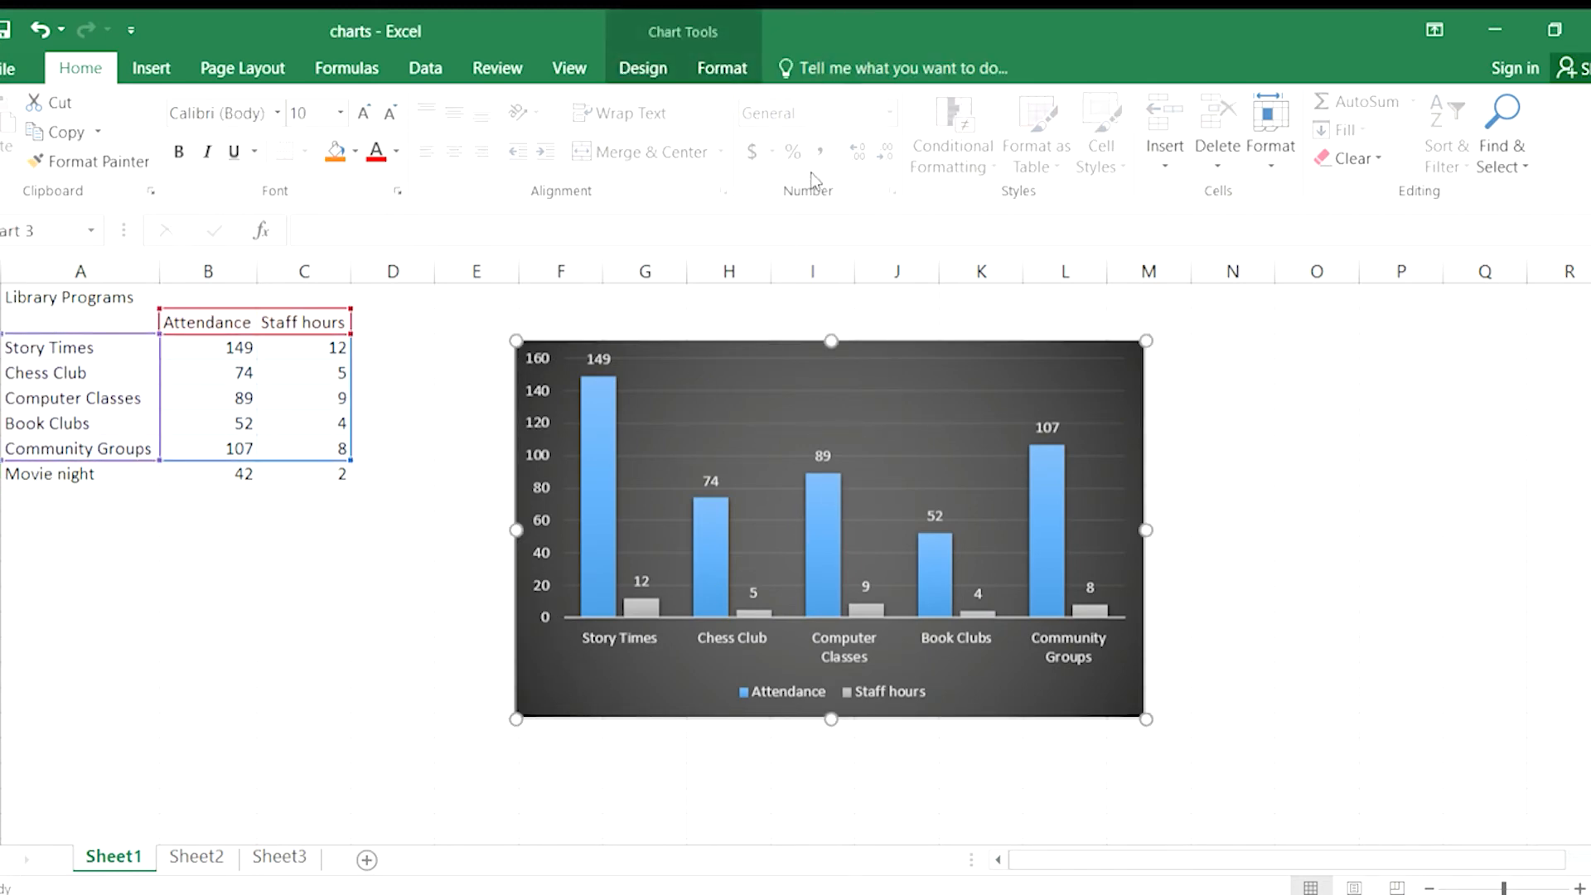
{"action": "left_click", "coordinate": [634, 61]}
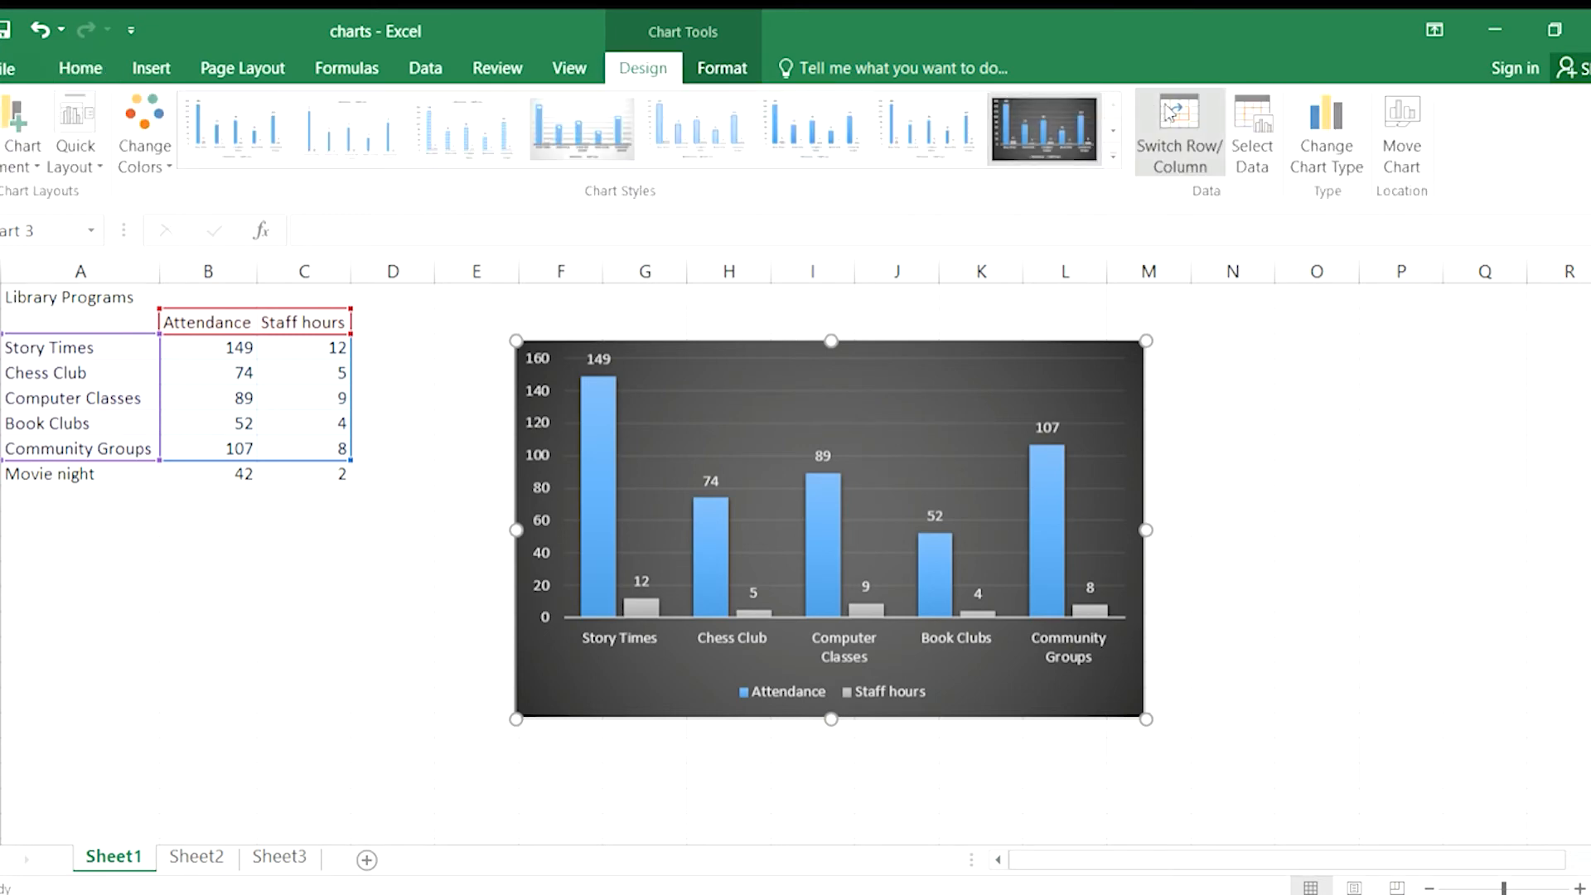
{"action": "left_click", "coordinate": [1252, 122]}
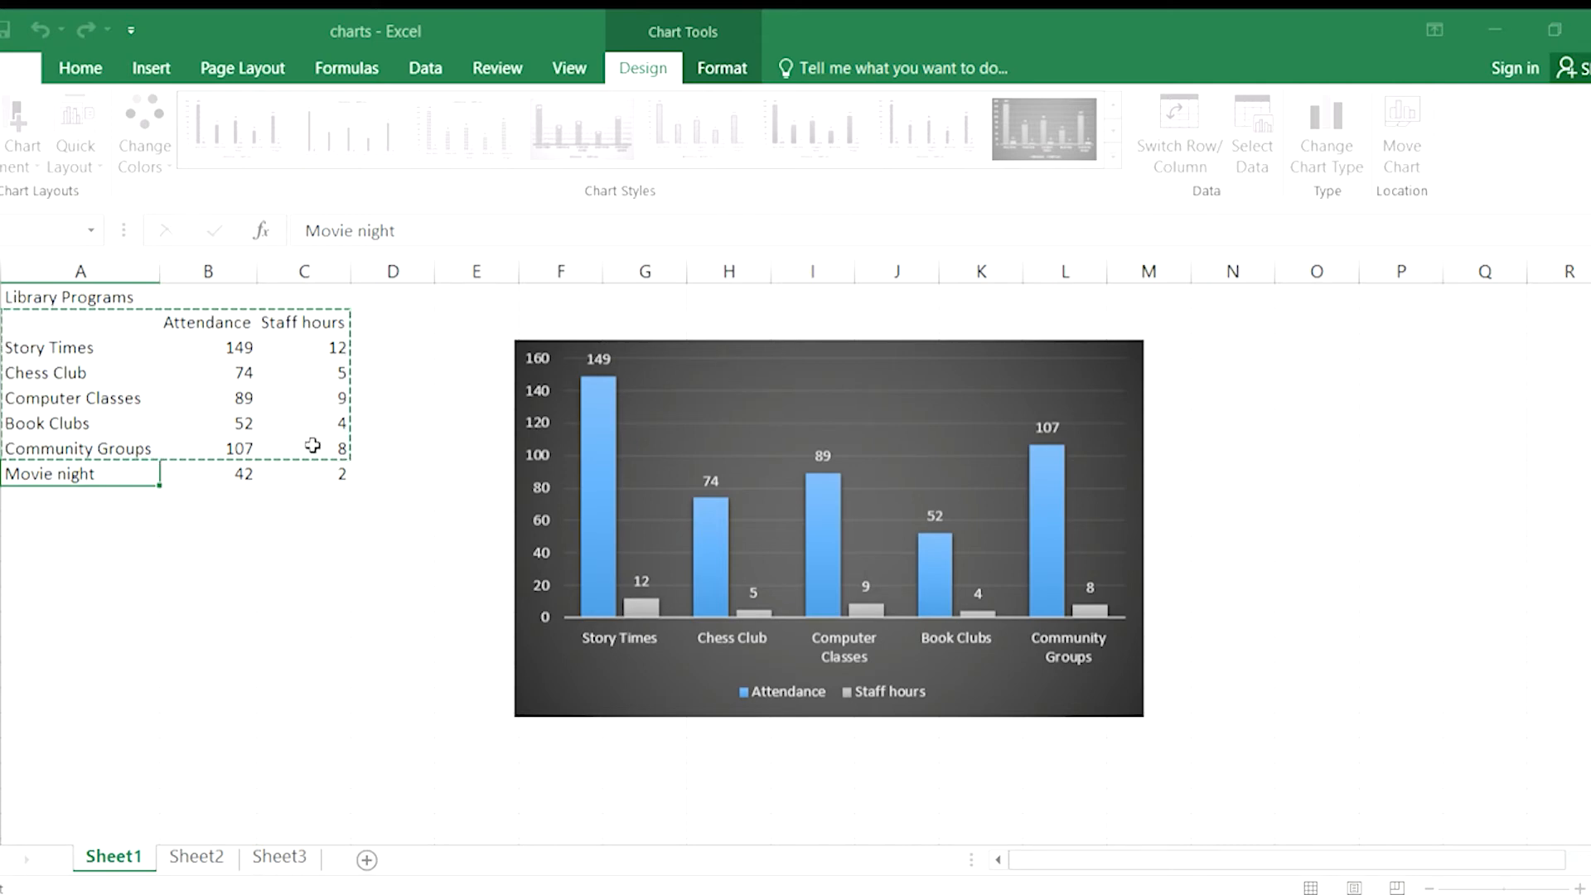
{"action": "left_click", "coordinate": [853, 364]}
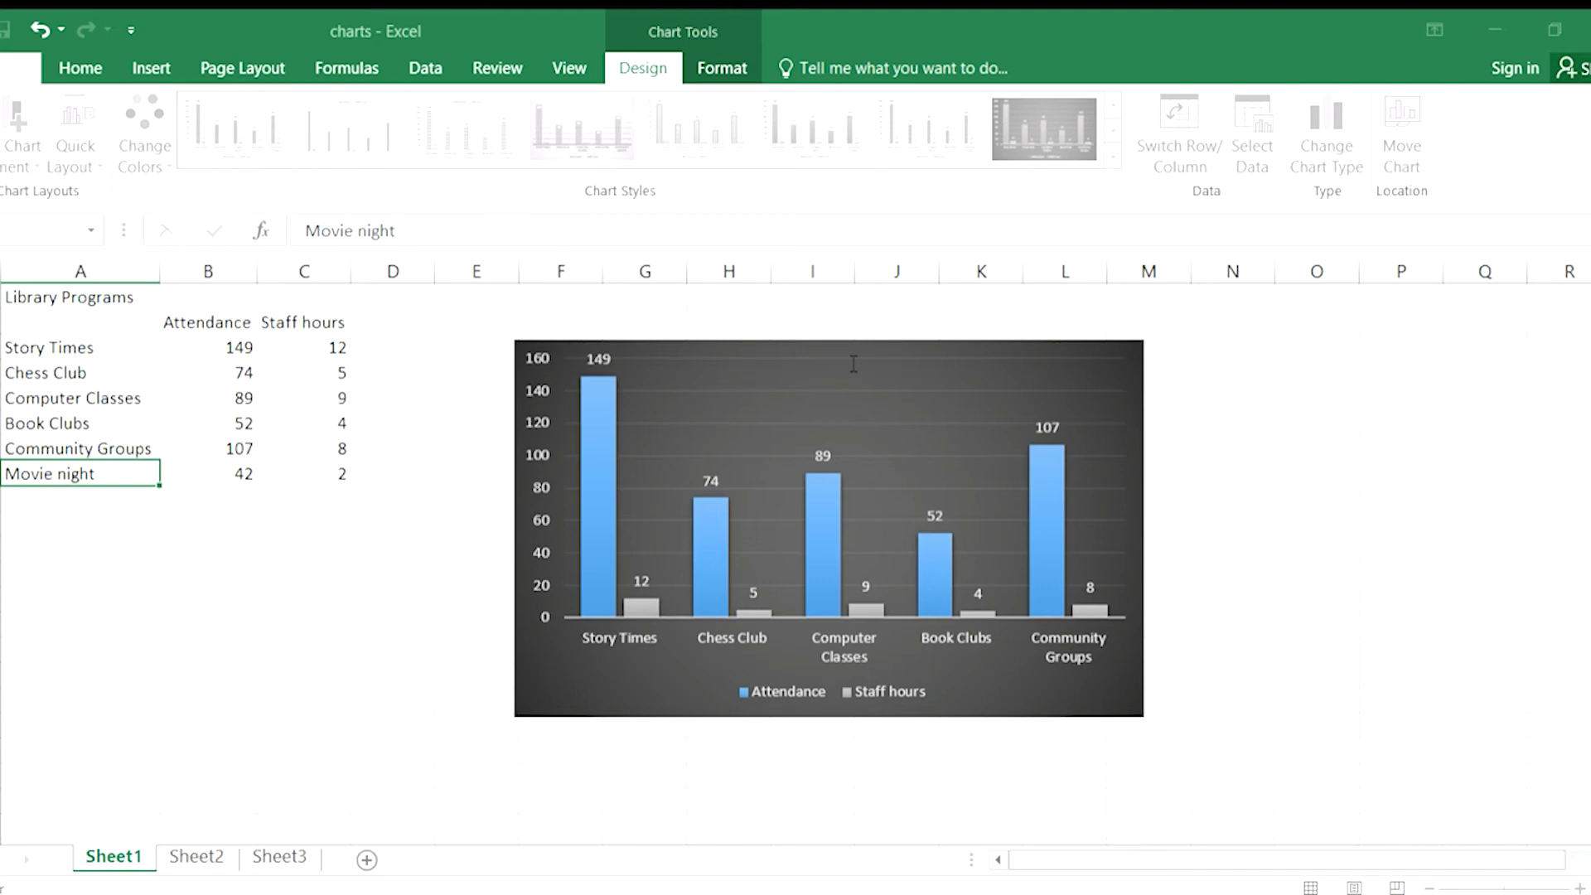
{"action": "key", "text": "Return"}
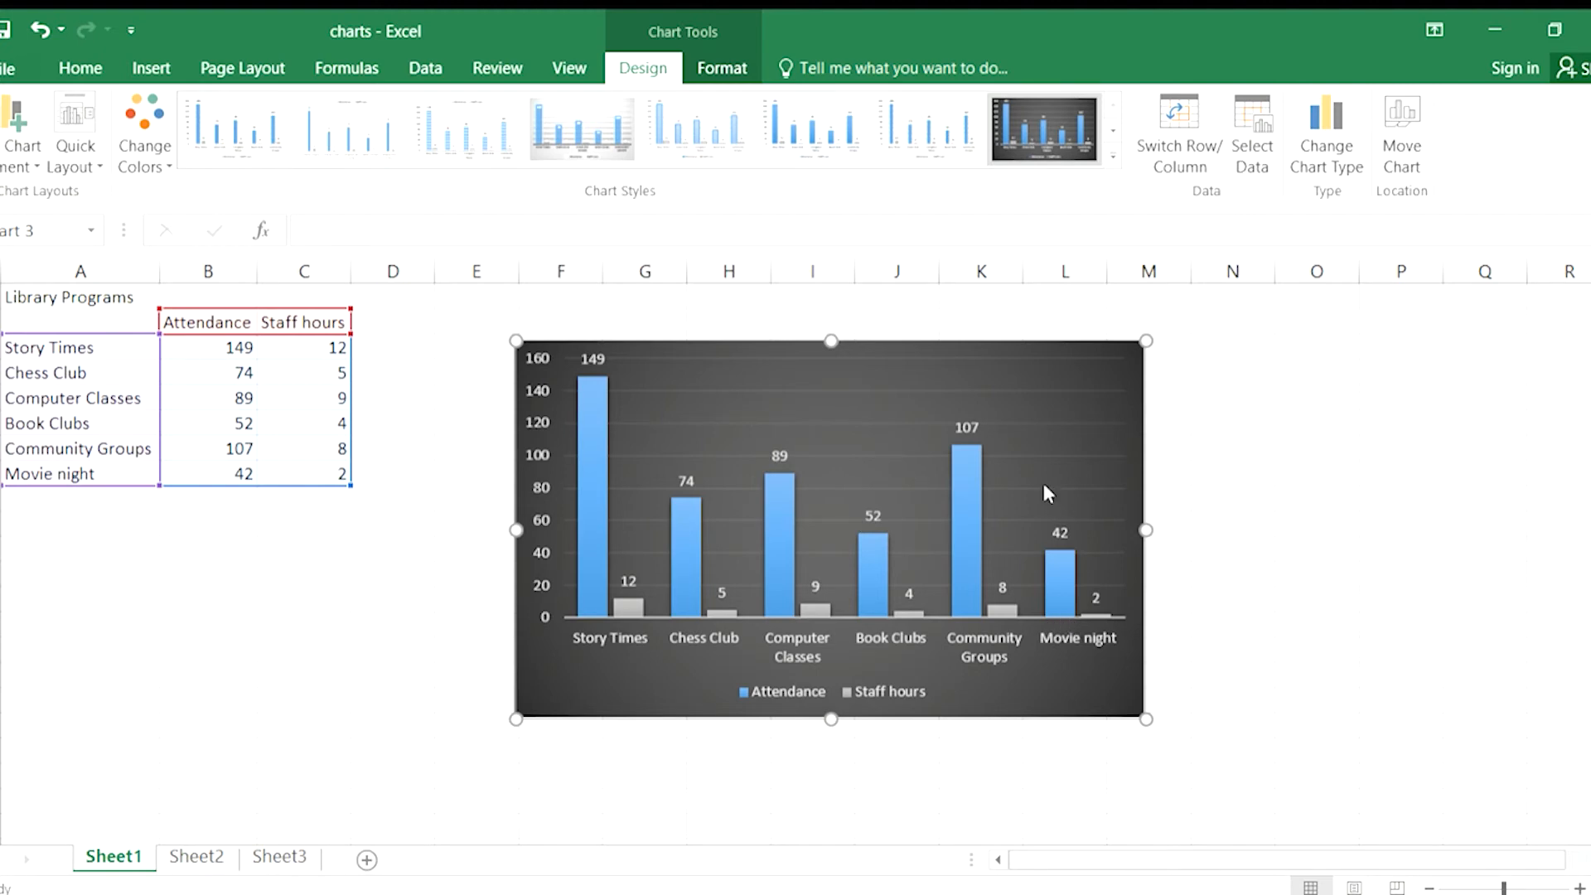
Step: Try adding a new data series and remove it, and hide the Story Times, Chess Club and Computer Classes categories
{"action": "left_click", "coordinate": [1252, 133]}
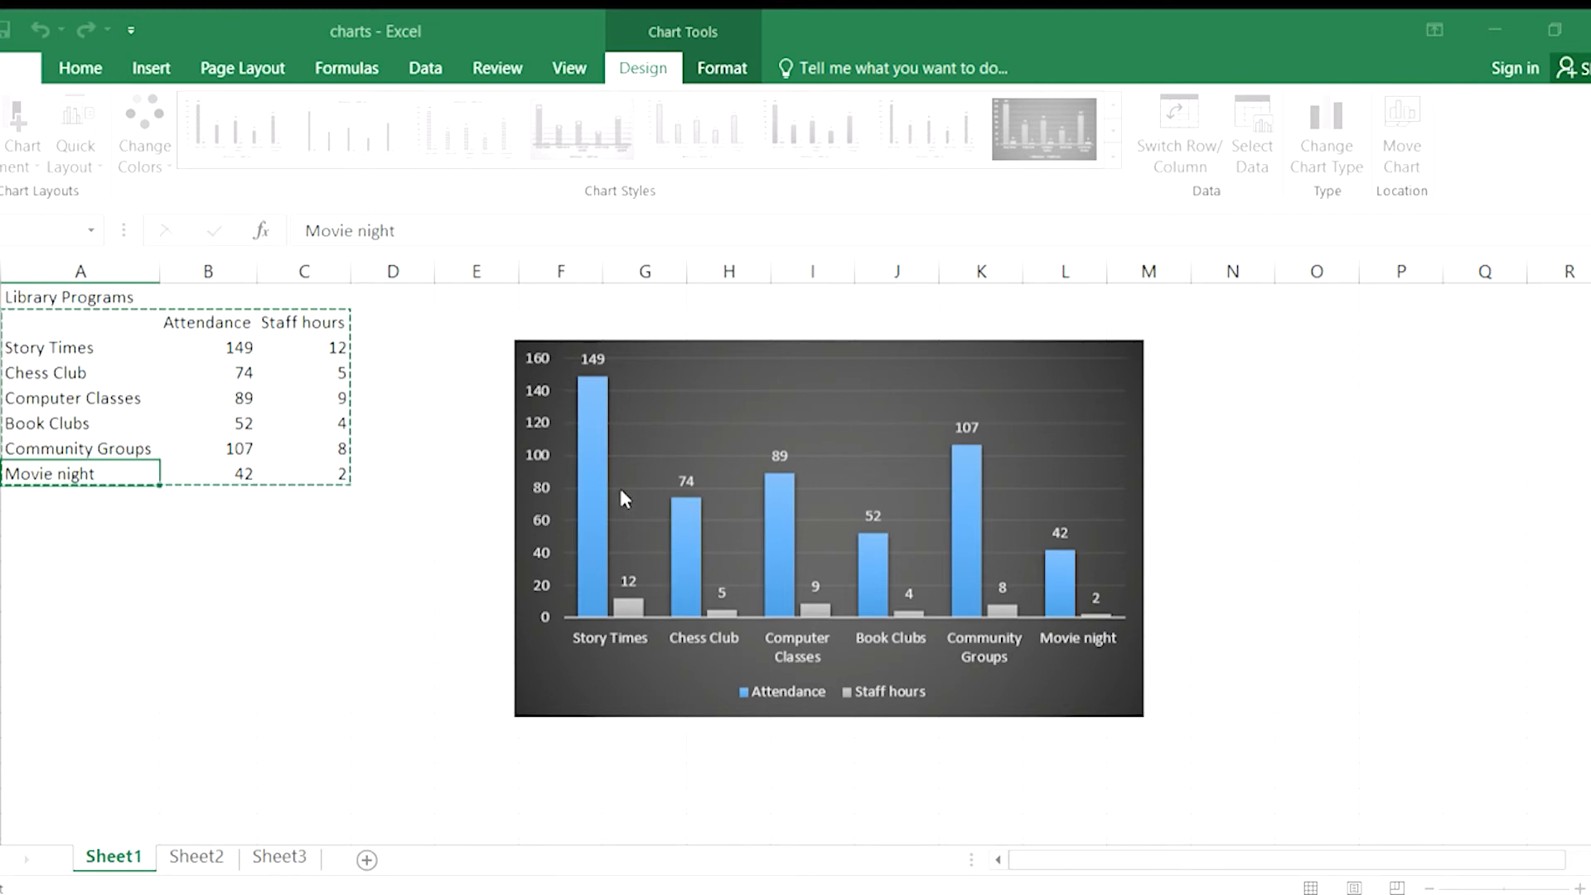
{"action": "key", "text": "ctrl+v"}
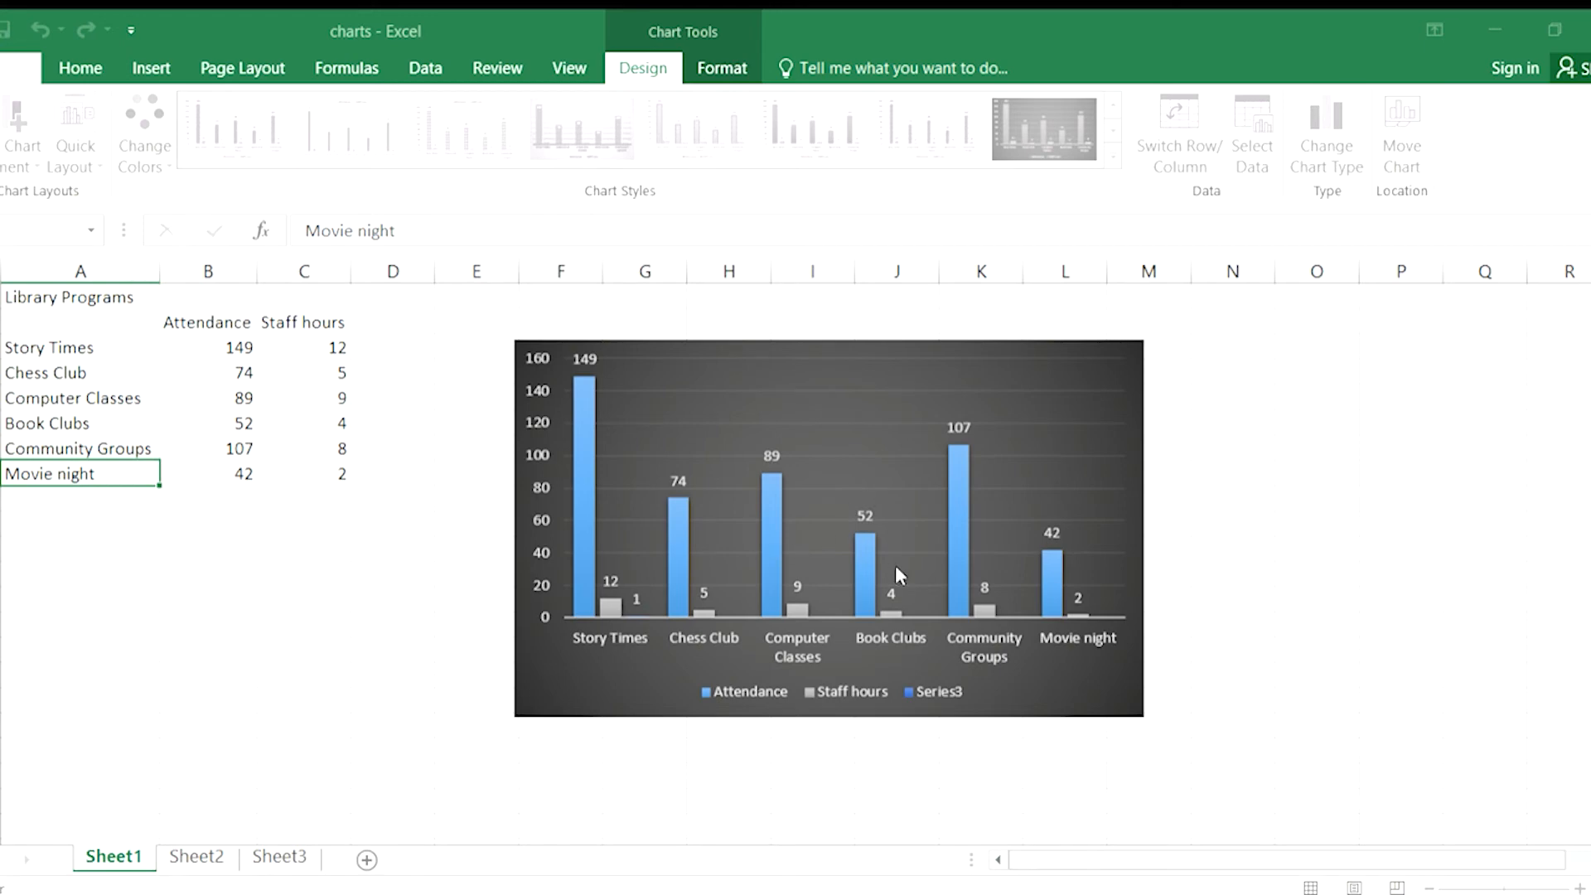
{"action": "left_click", "coordinate": [1066, 591]}
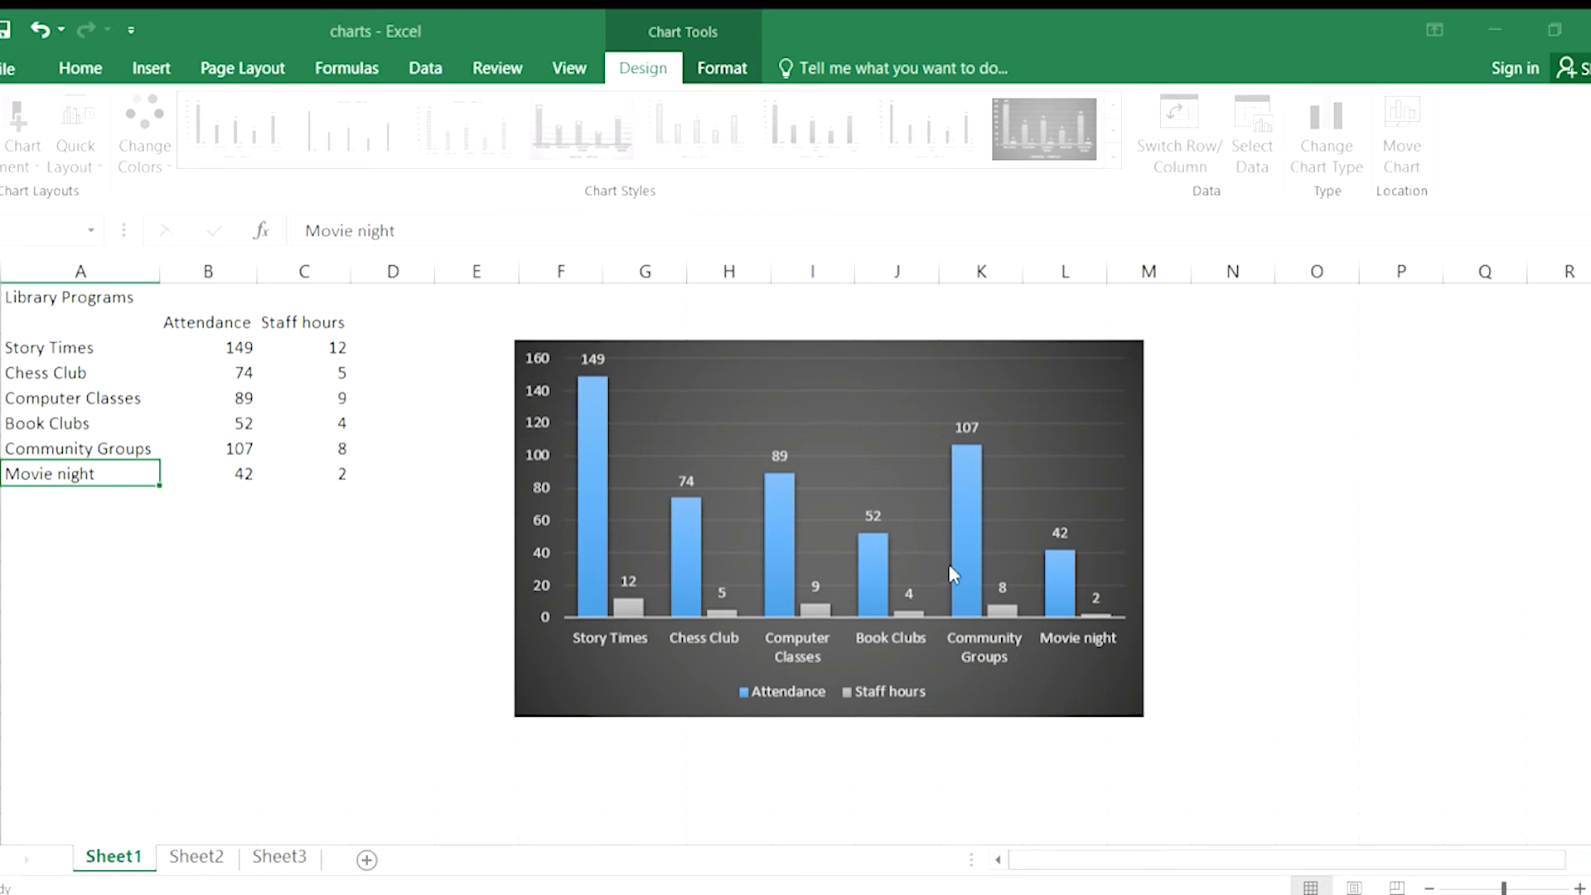
{"action": "left_click", "coordinate": [1140, 692]}
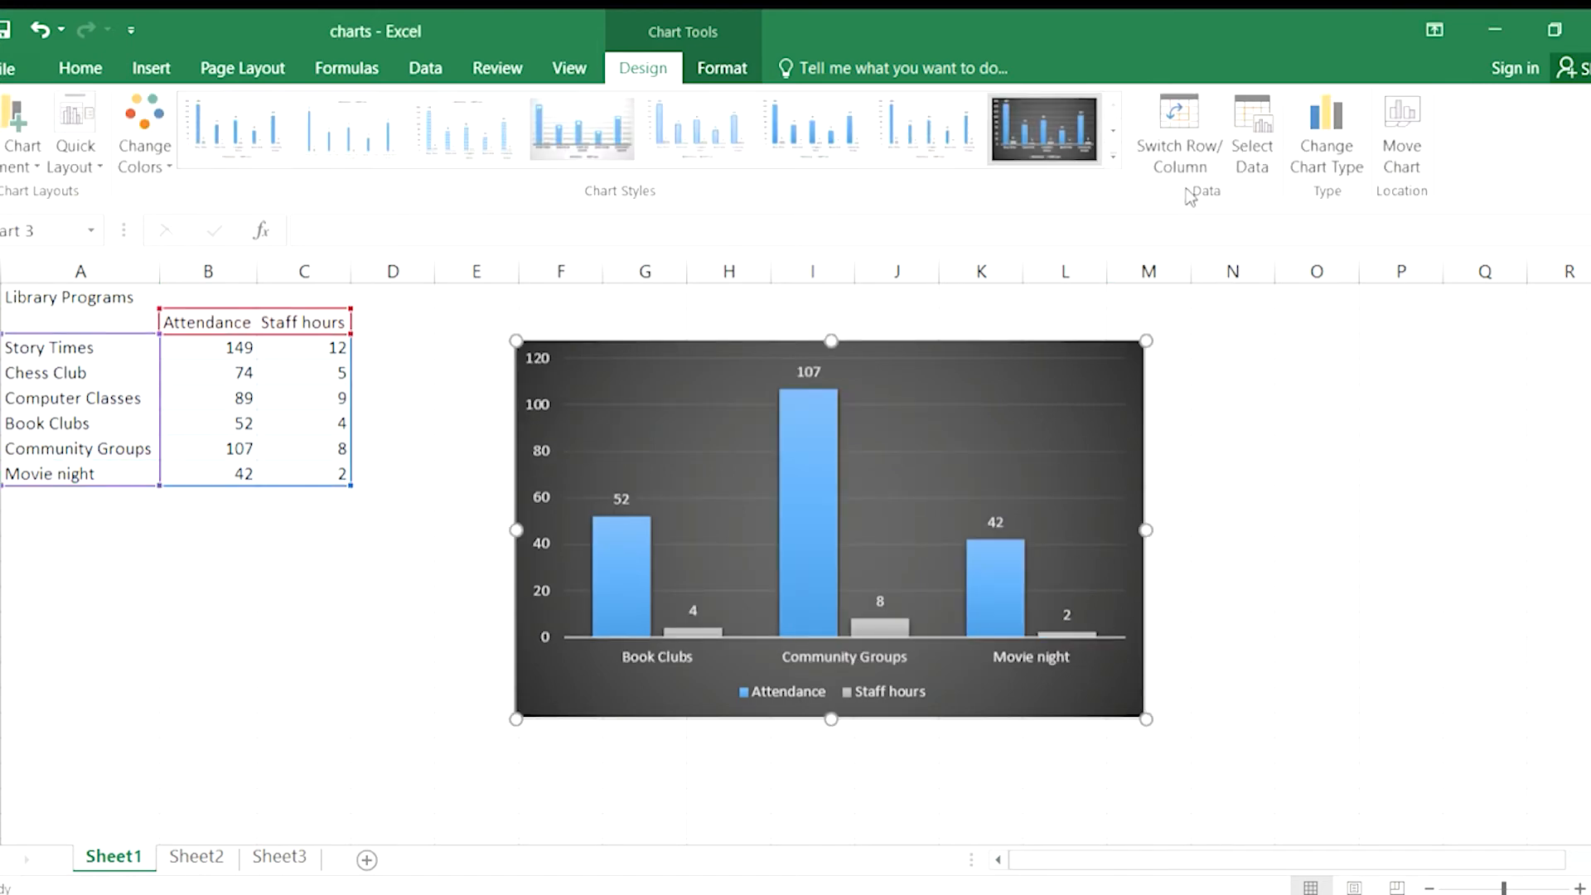
Step: Show the three hidden program categories in the chart again and hide the Staff hours series
{"action": "left_click", "coordinate": [1253, 133]}
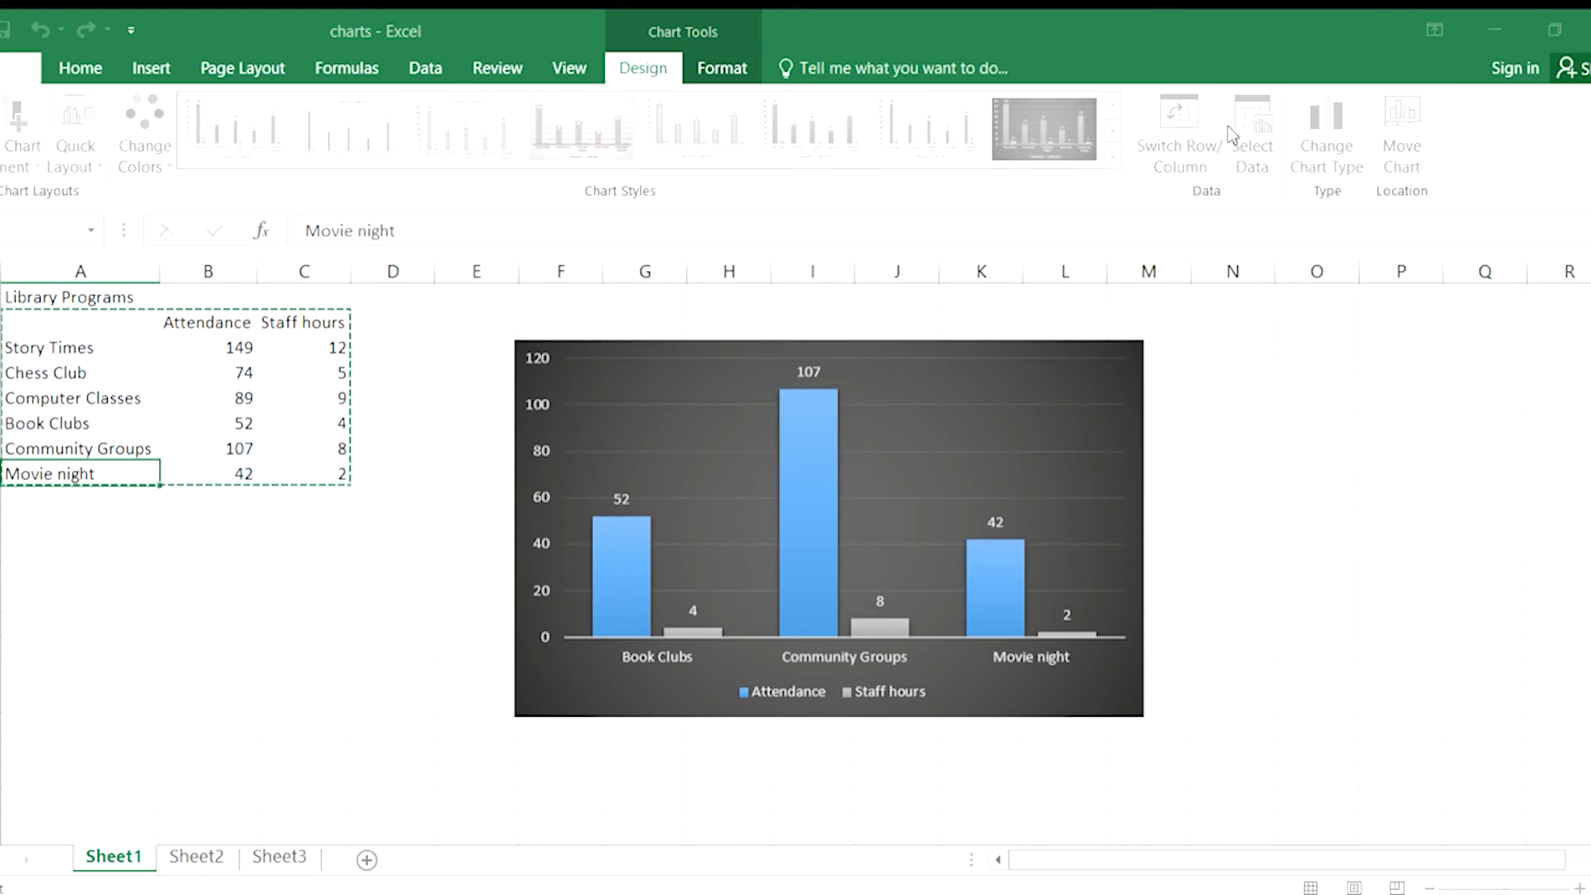
{"action": "left_click", "coordinate": [950, 584]}
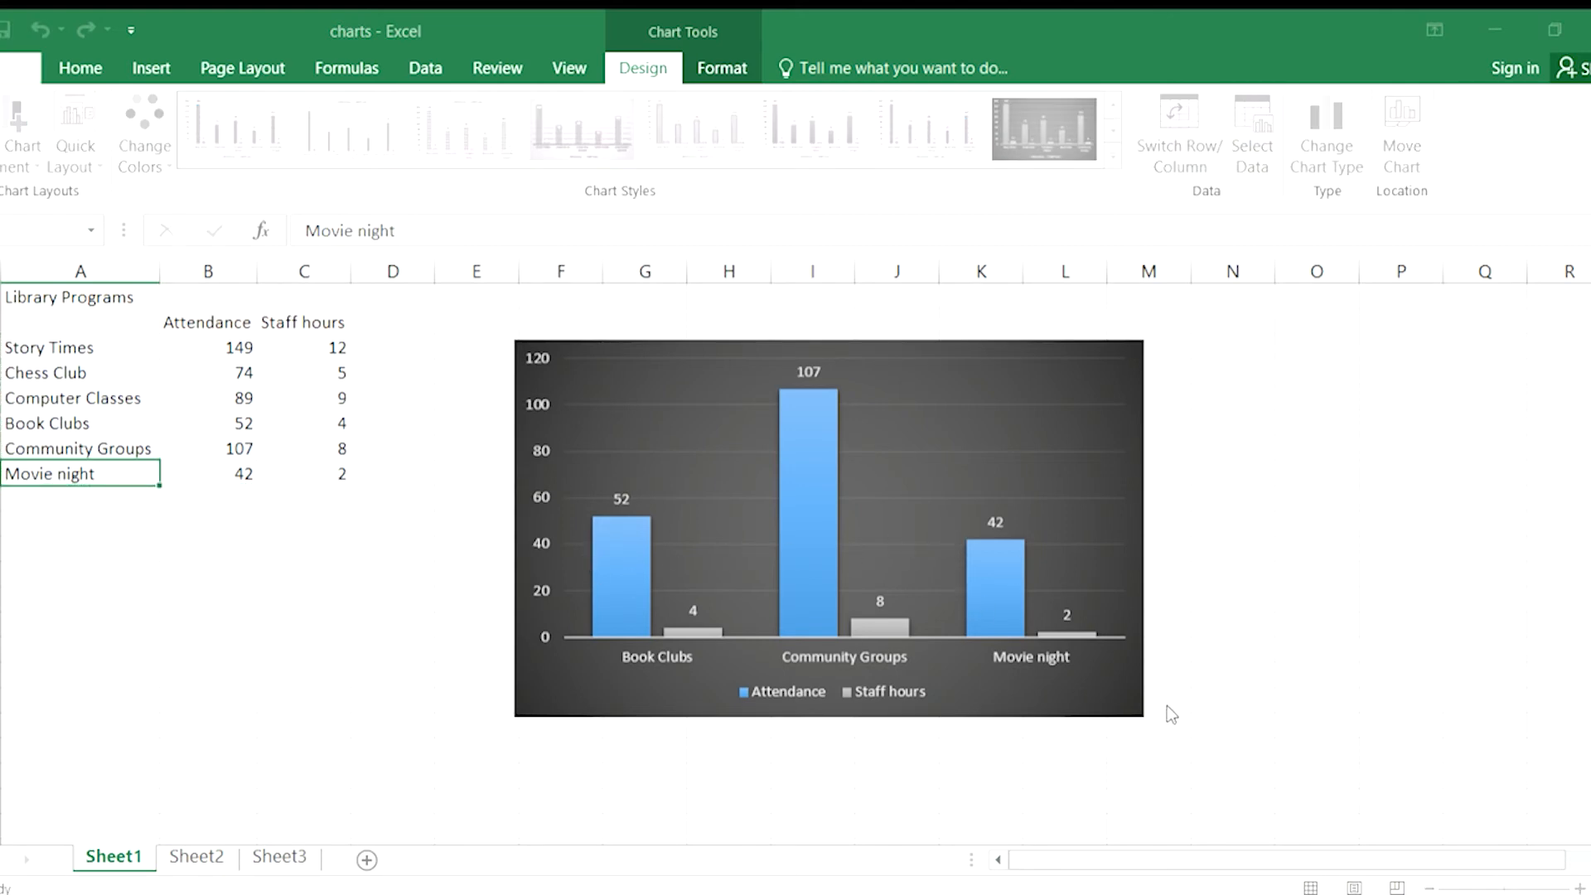
{"action": "left_click", "coordinate": [1132, 673]}
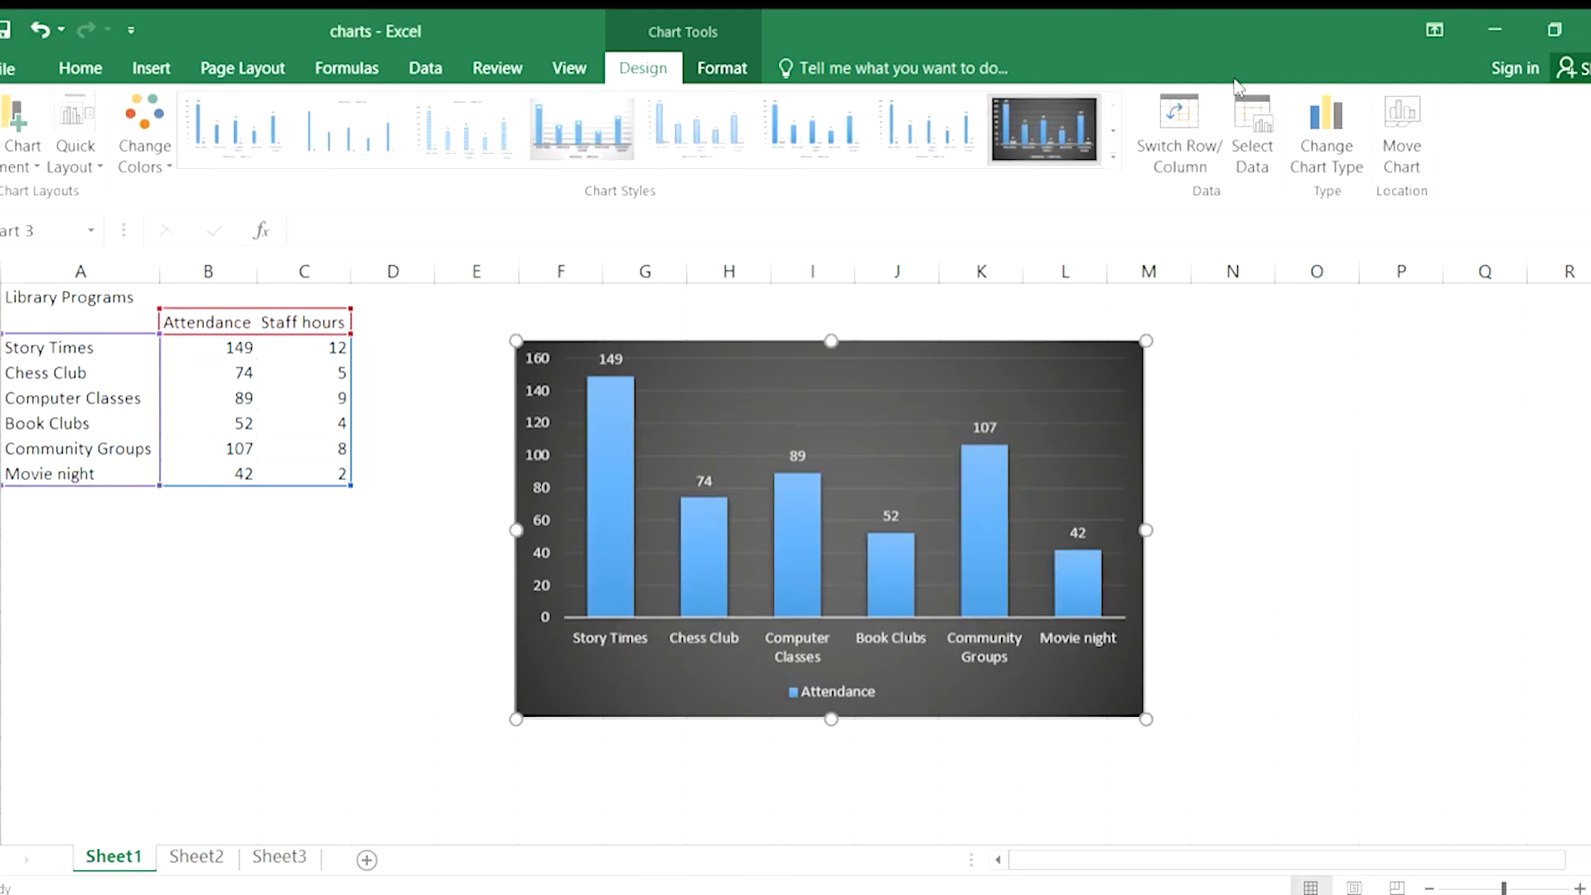
Step: Show the Staff hours series again and add a series named "staff hours repeat" with the Staff hours column, including its header, as values
{"action": "left_click", "coordinate": [1252, 120]}
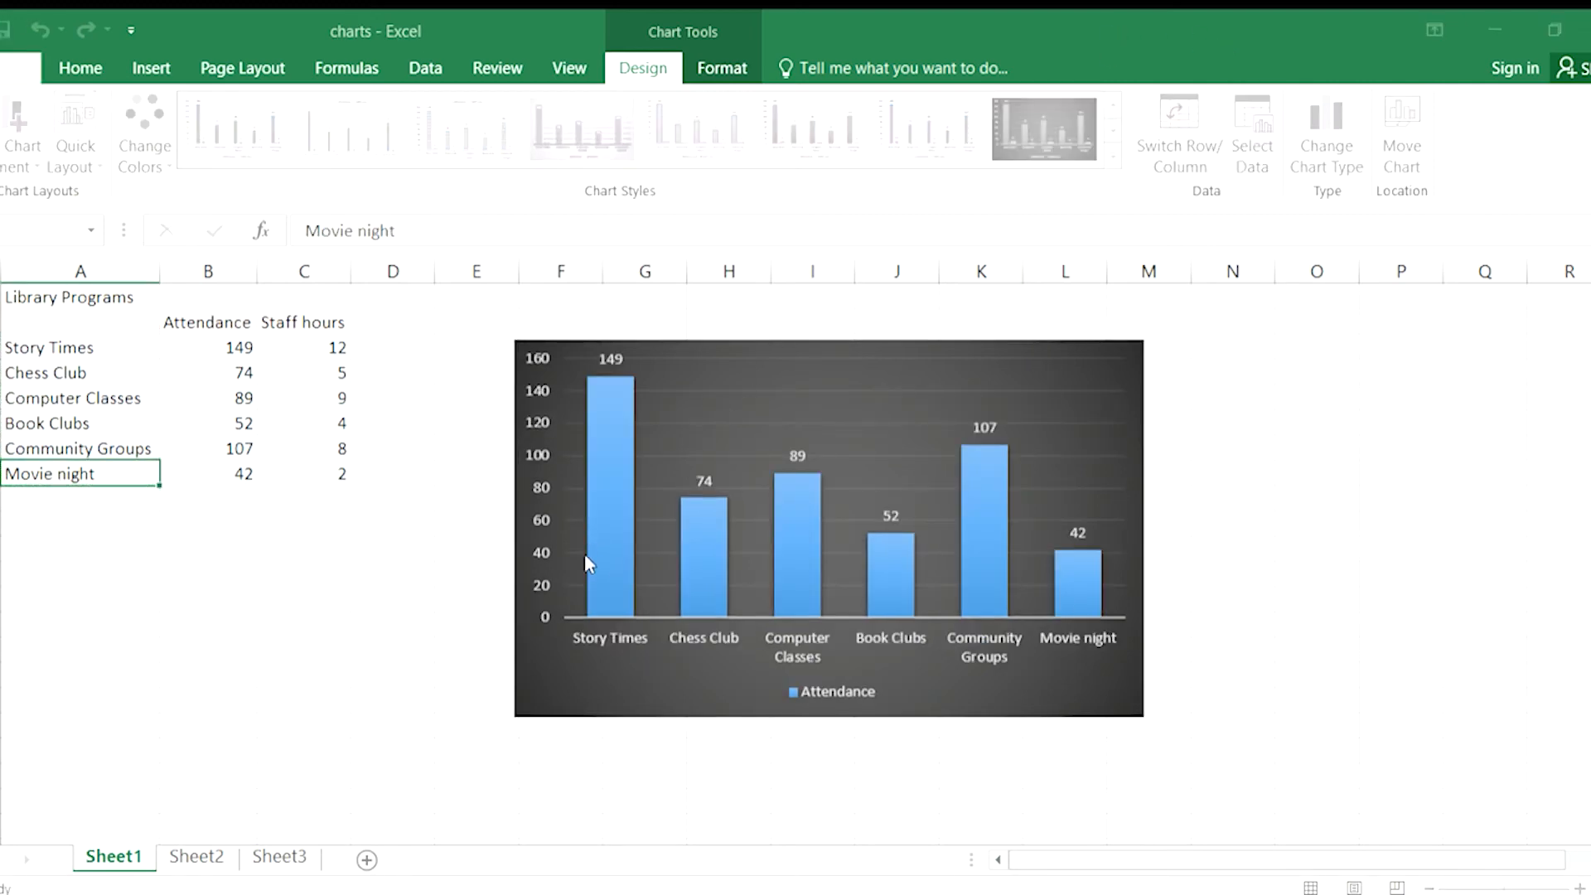
{"action": "left_click", "coordinate": [620, 502]}
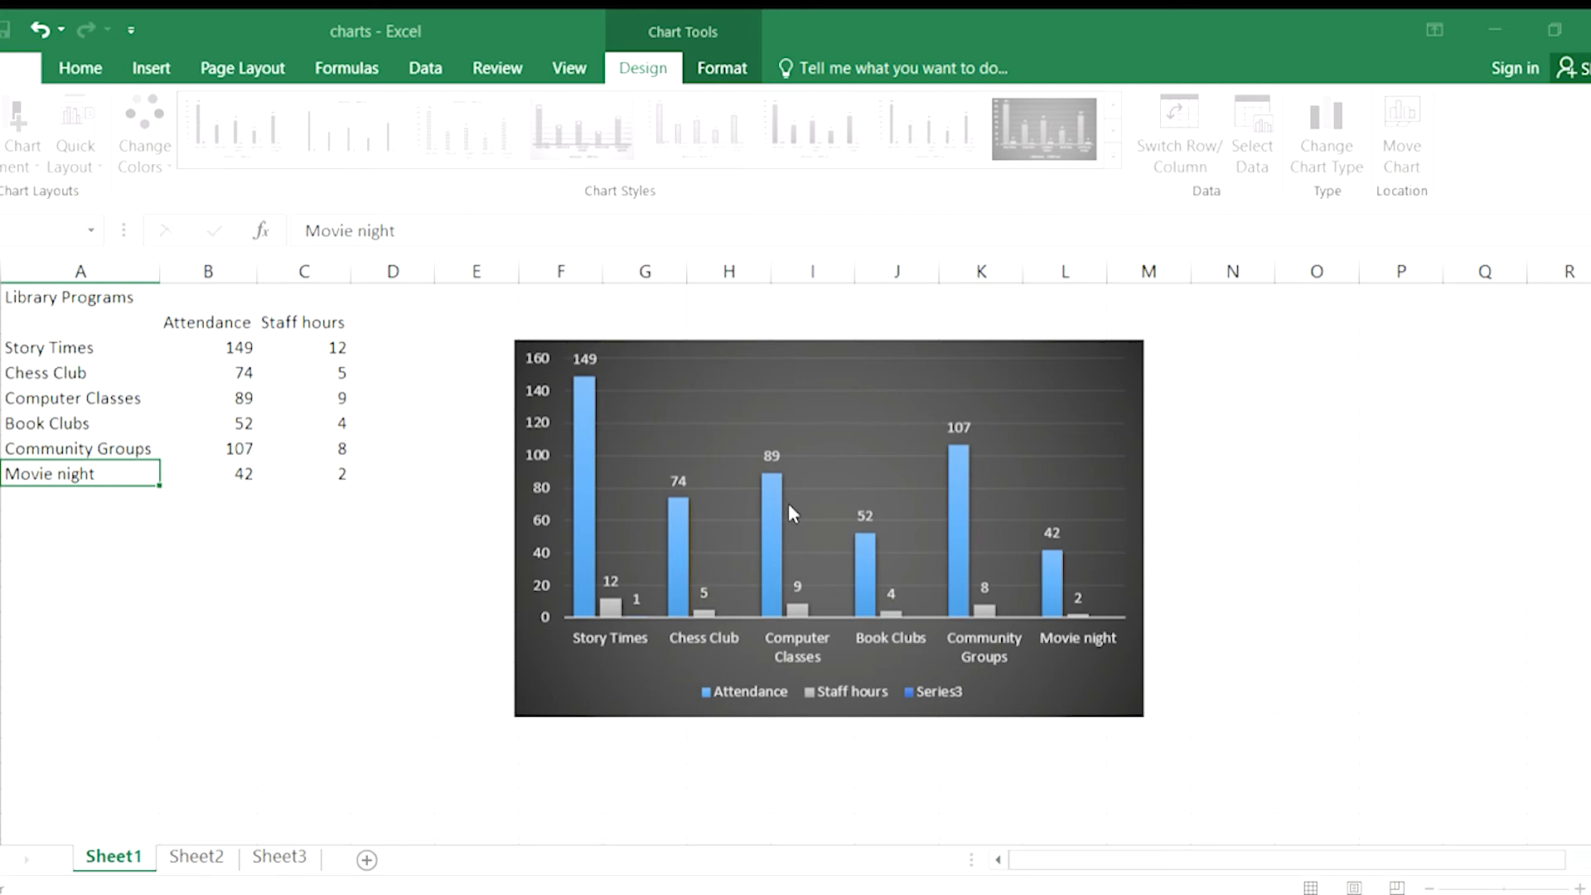
{"action": "left_click", "coordinate": [800, 555]}
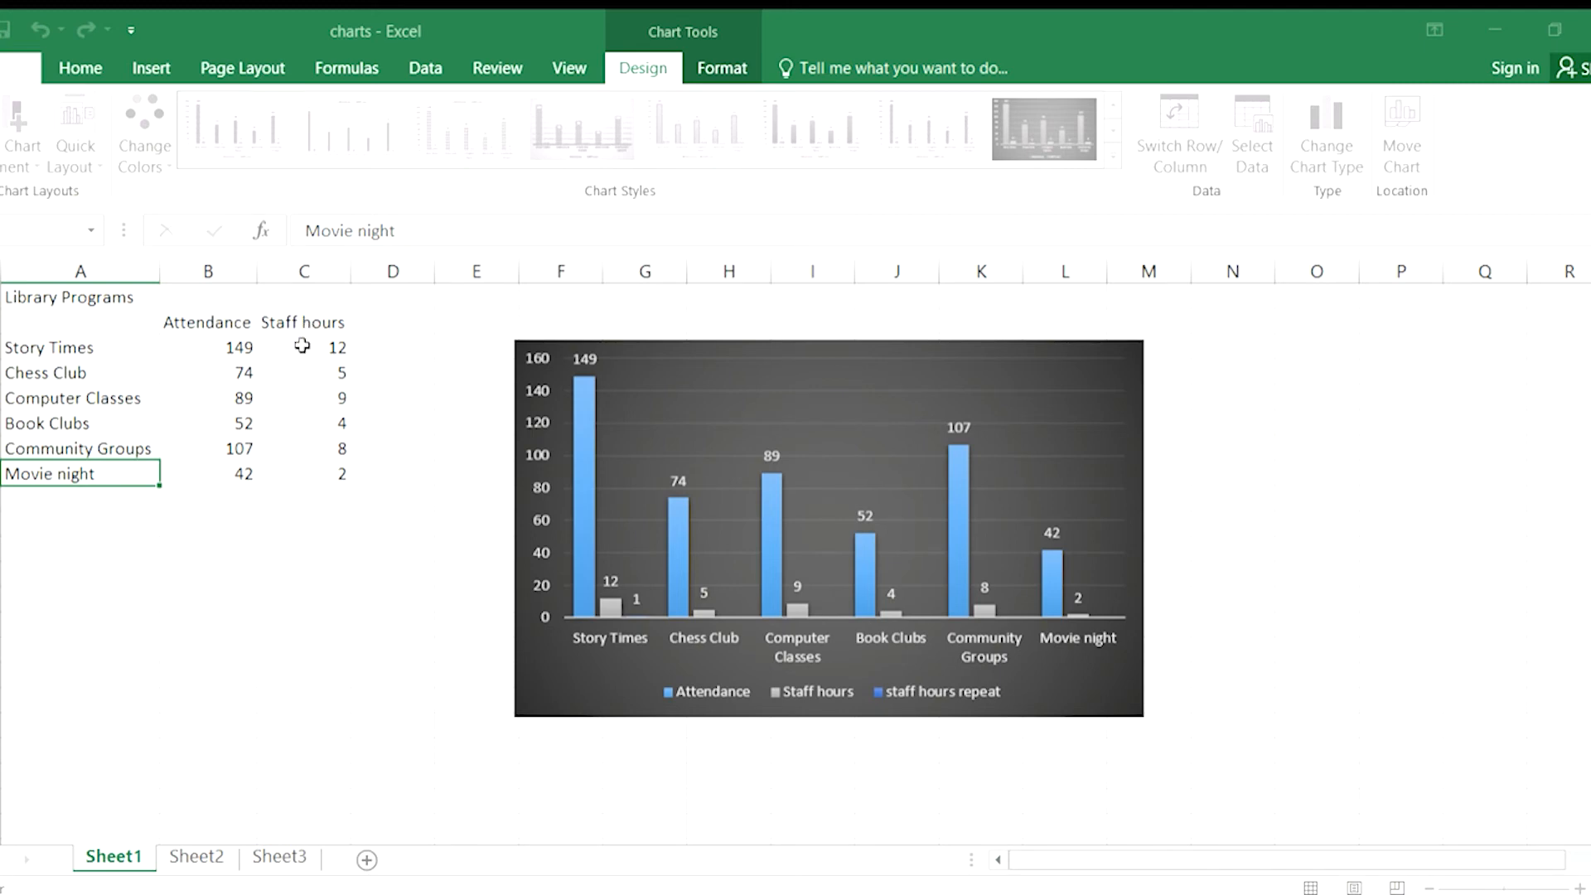
{"action": "left_click_drag", "start_coordinate": [303, 348], "coordinate": [299, 466]}
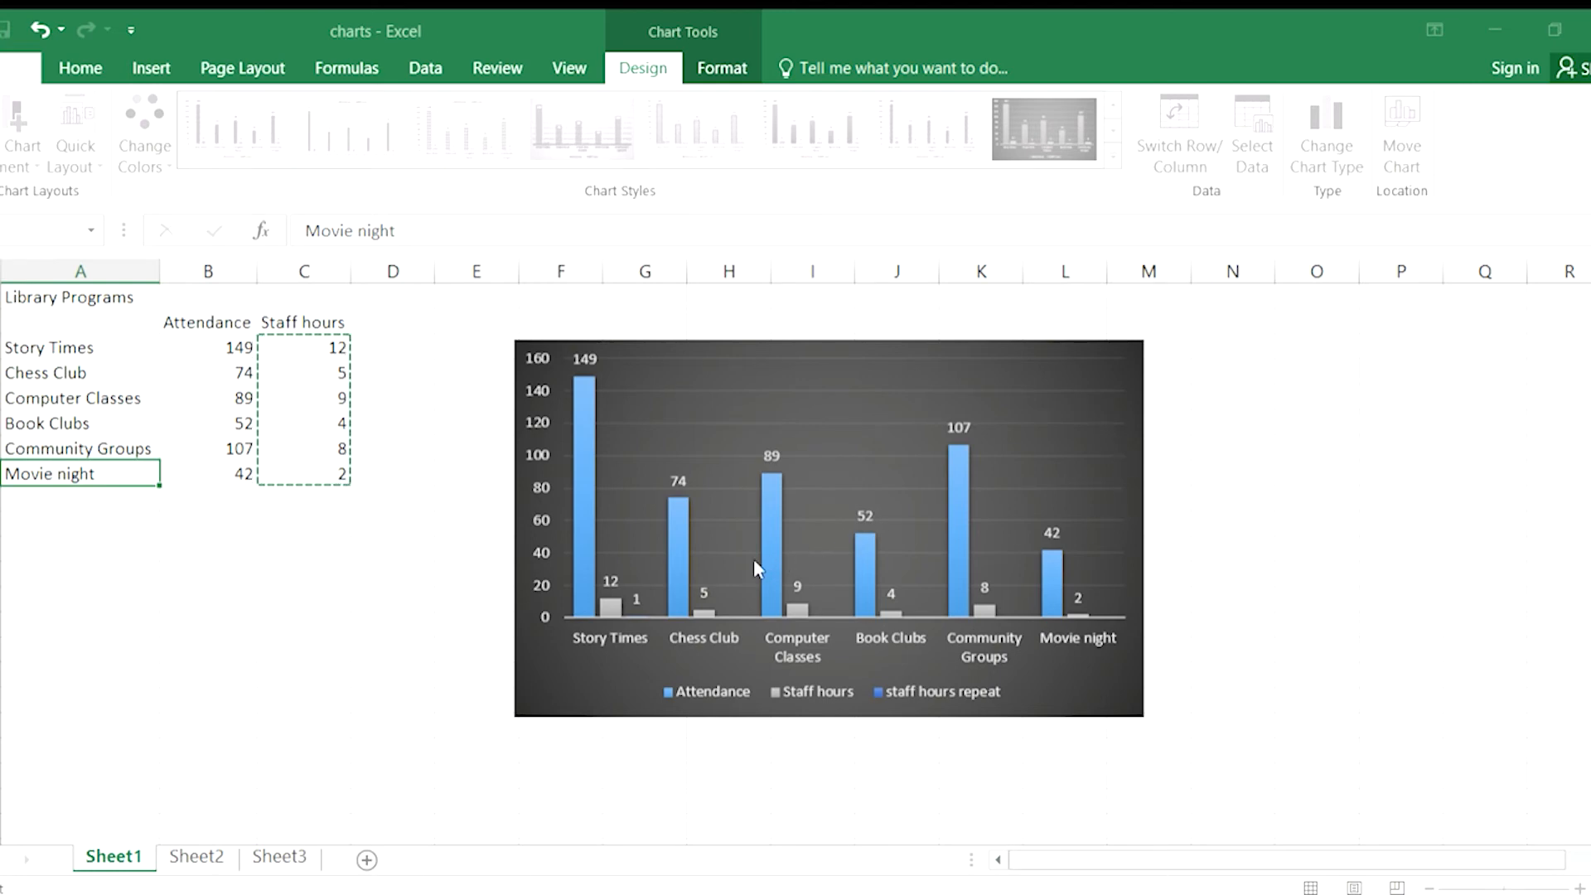
{"action": "key", "text": "Escape"}
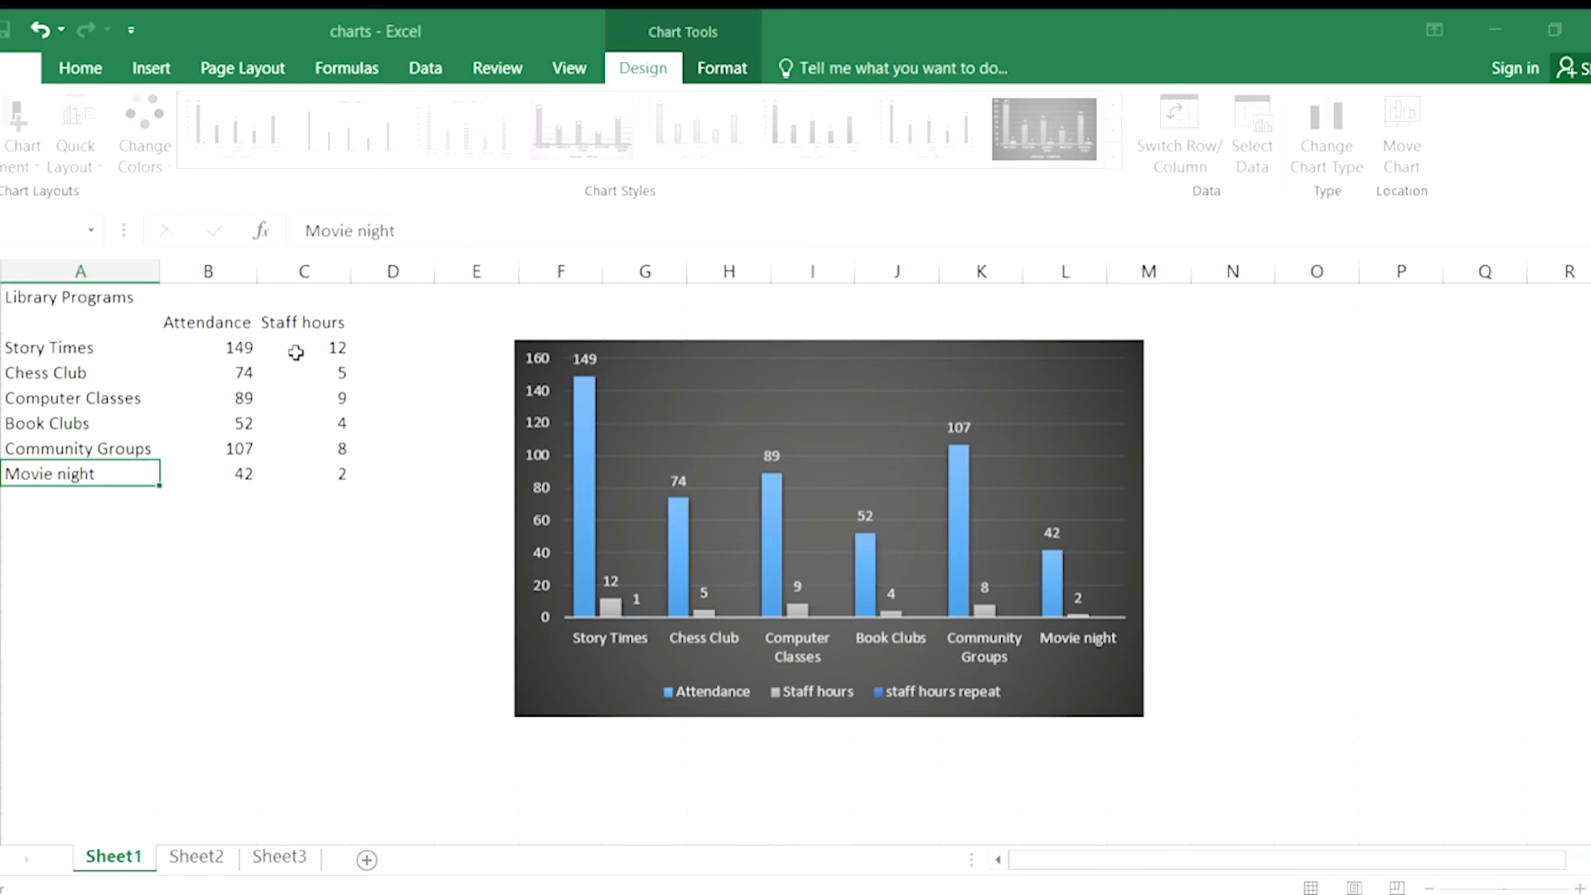
{"action": "left_click_drag", "start_coordinate": [308, 324], "coordinate": [312, 475]}
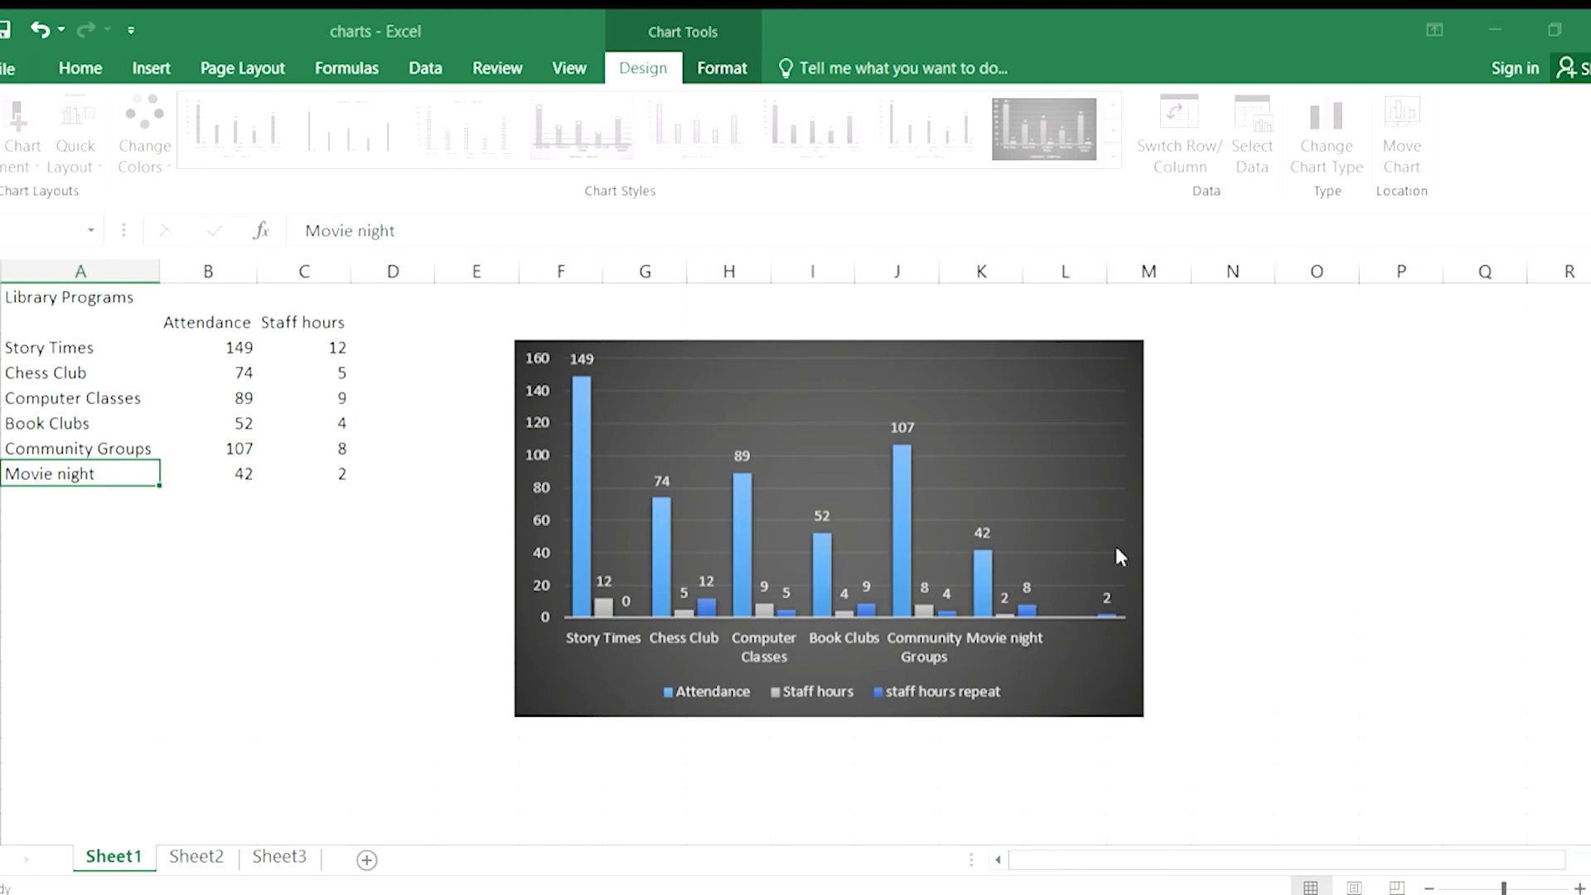
{"action": "left_click", "coordinate": [1141, 693]}
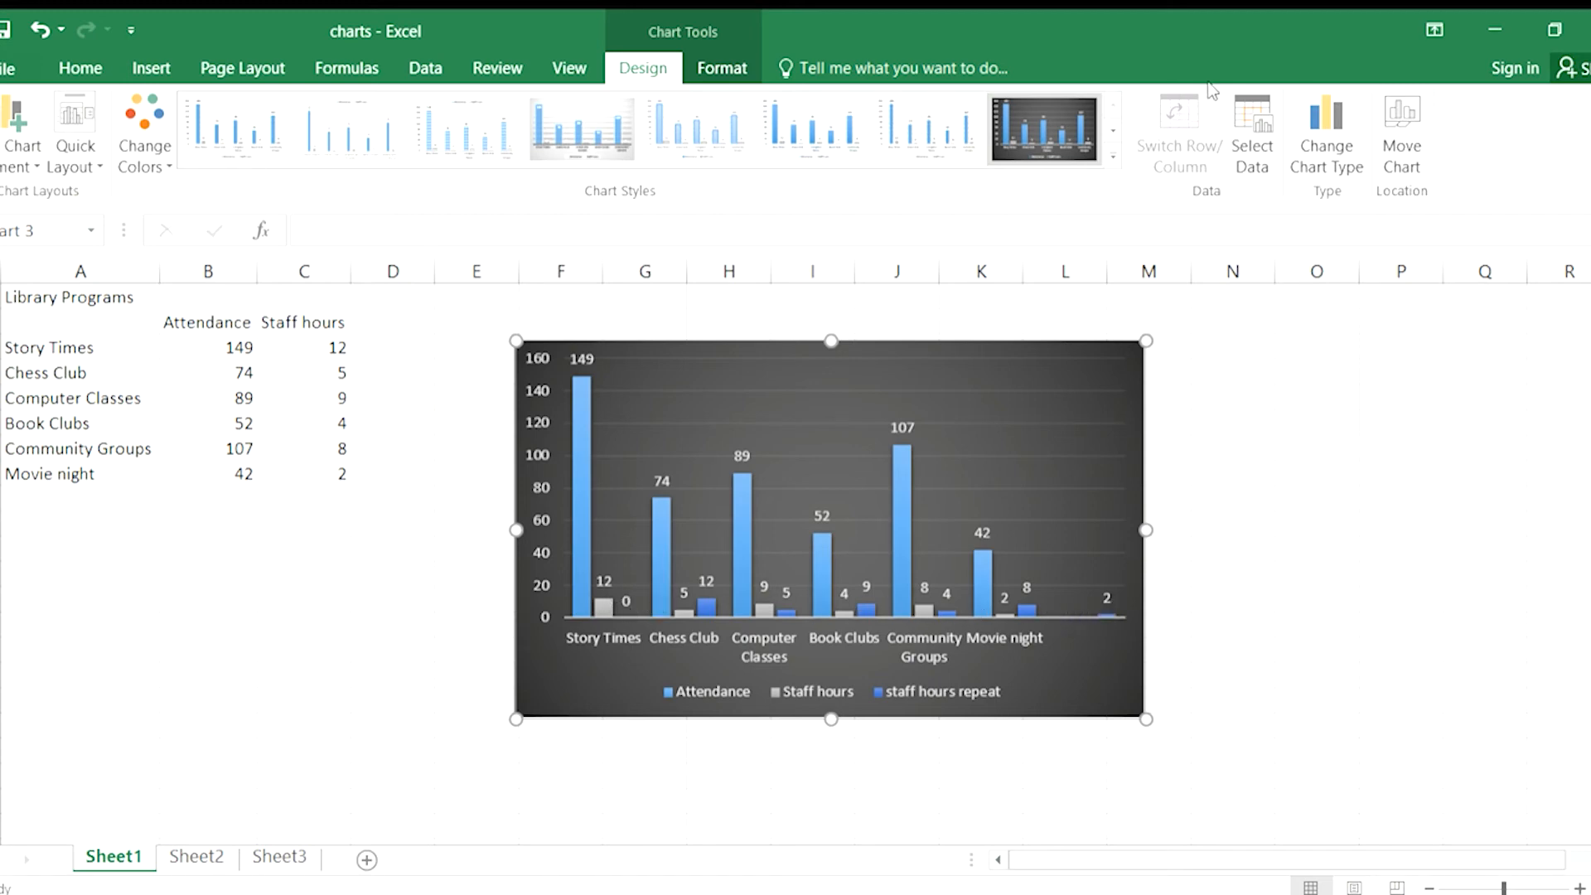
Step: Remove the "staff hours repeat" series from the chart
{"action": "left_click", "coordinate": [1243, 116]}
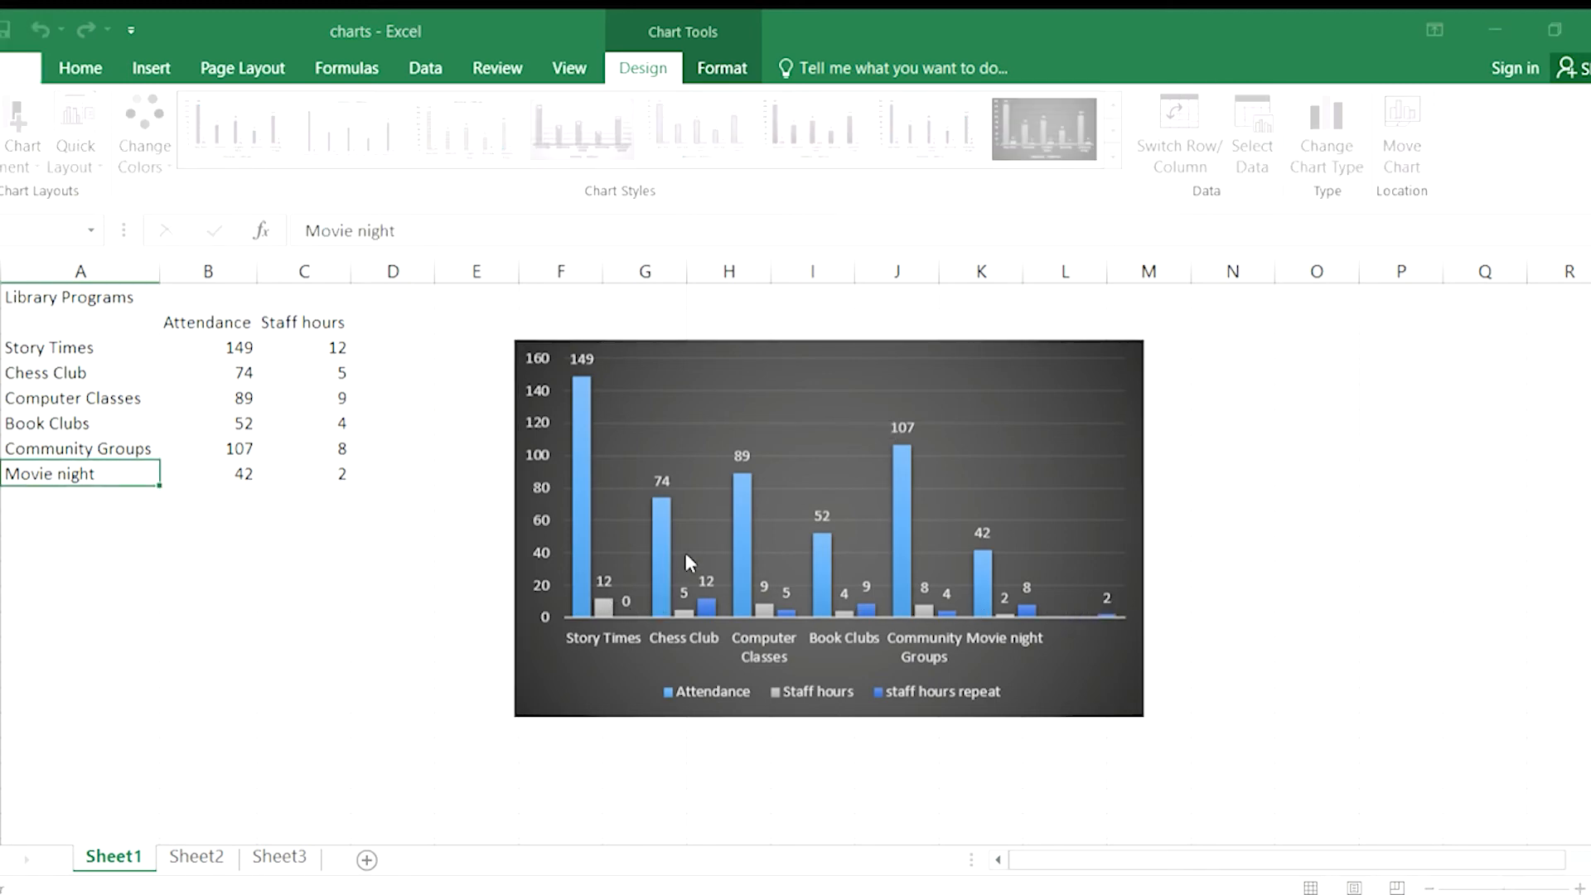
{"action": "left_click", "coordinate": [806, 493]}
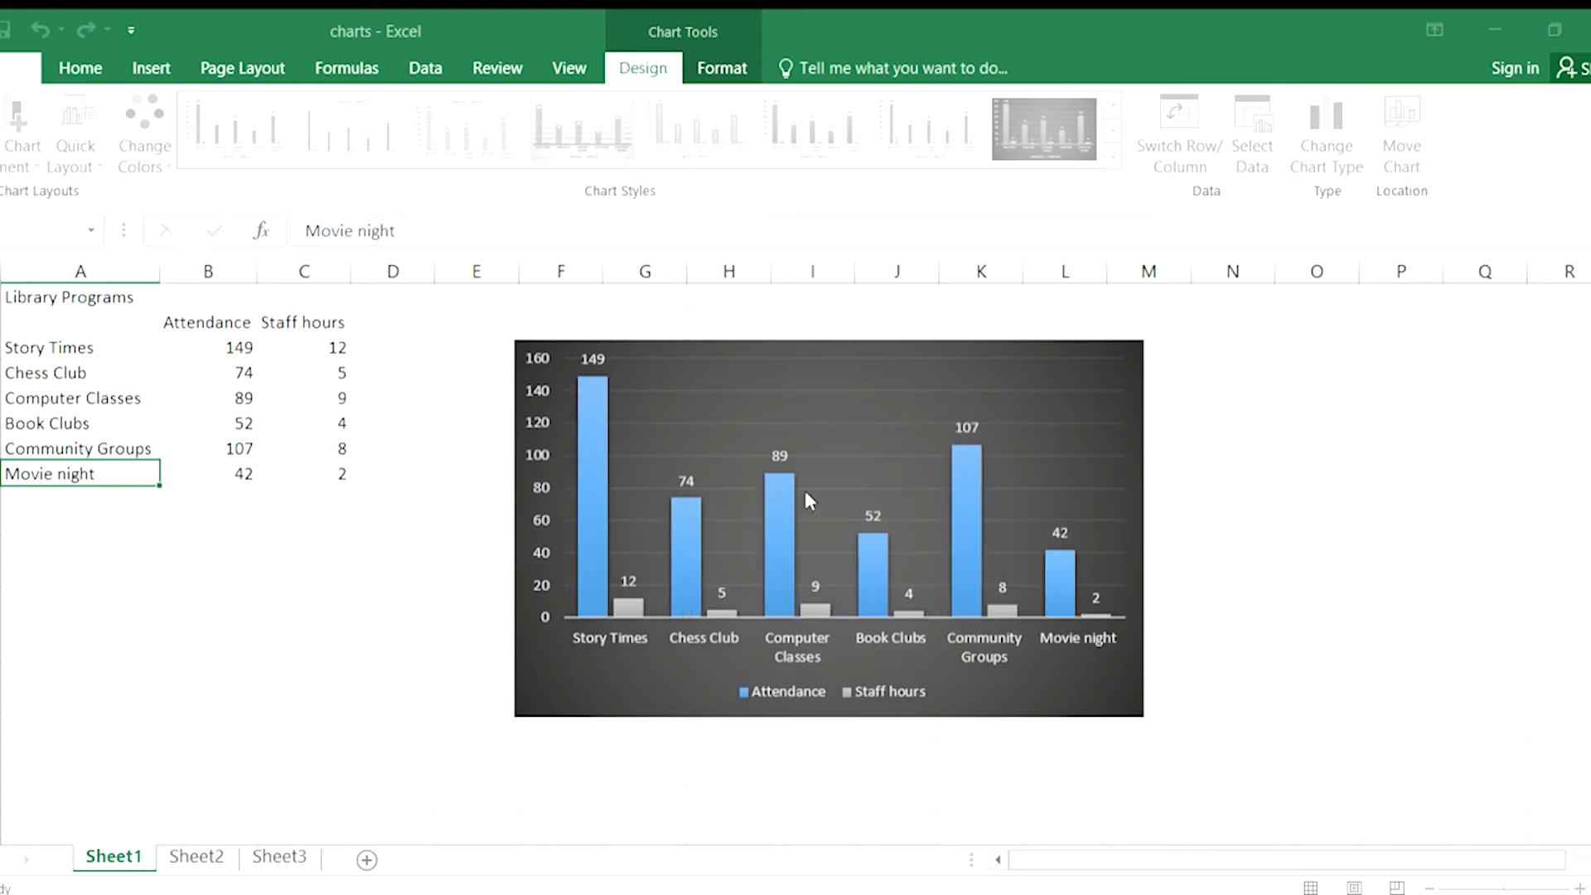
{"action": "left_click", "coordinate": [1152, 694]}
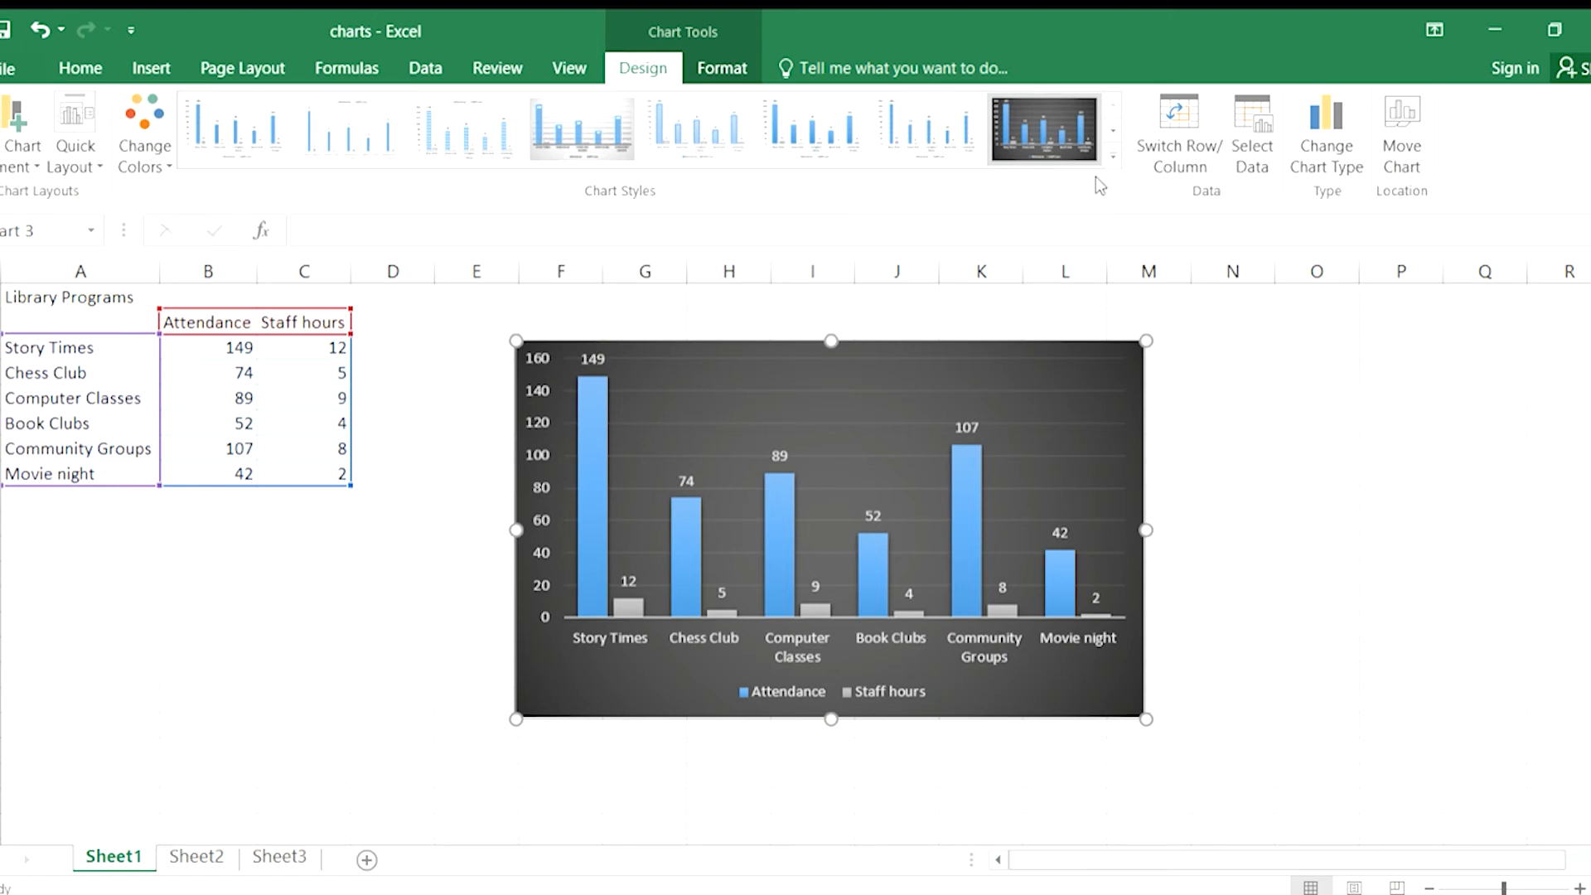
Step: Add a Cost column beside Staff hours with the values 125, 89, 199, 25, 10 and 50 for the six programs
{"action": "left_click", "coordinate": [387, 321]}
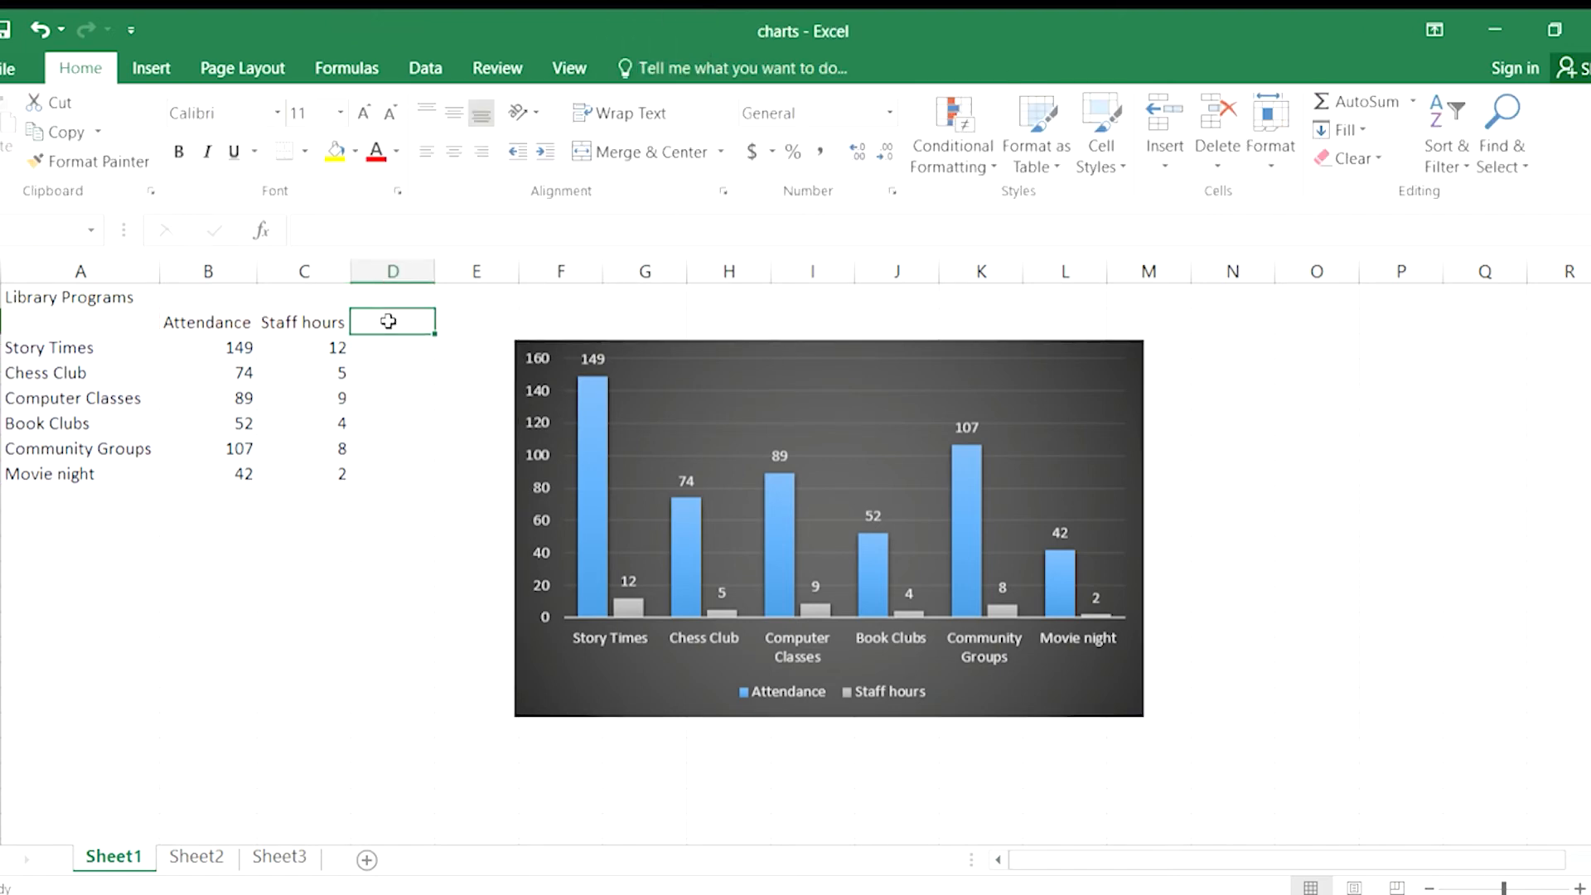
{"action": "type", "text": "Cost"}
{"action": "key", "text": "Return"}
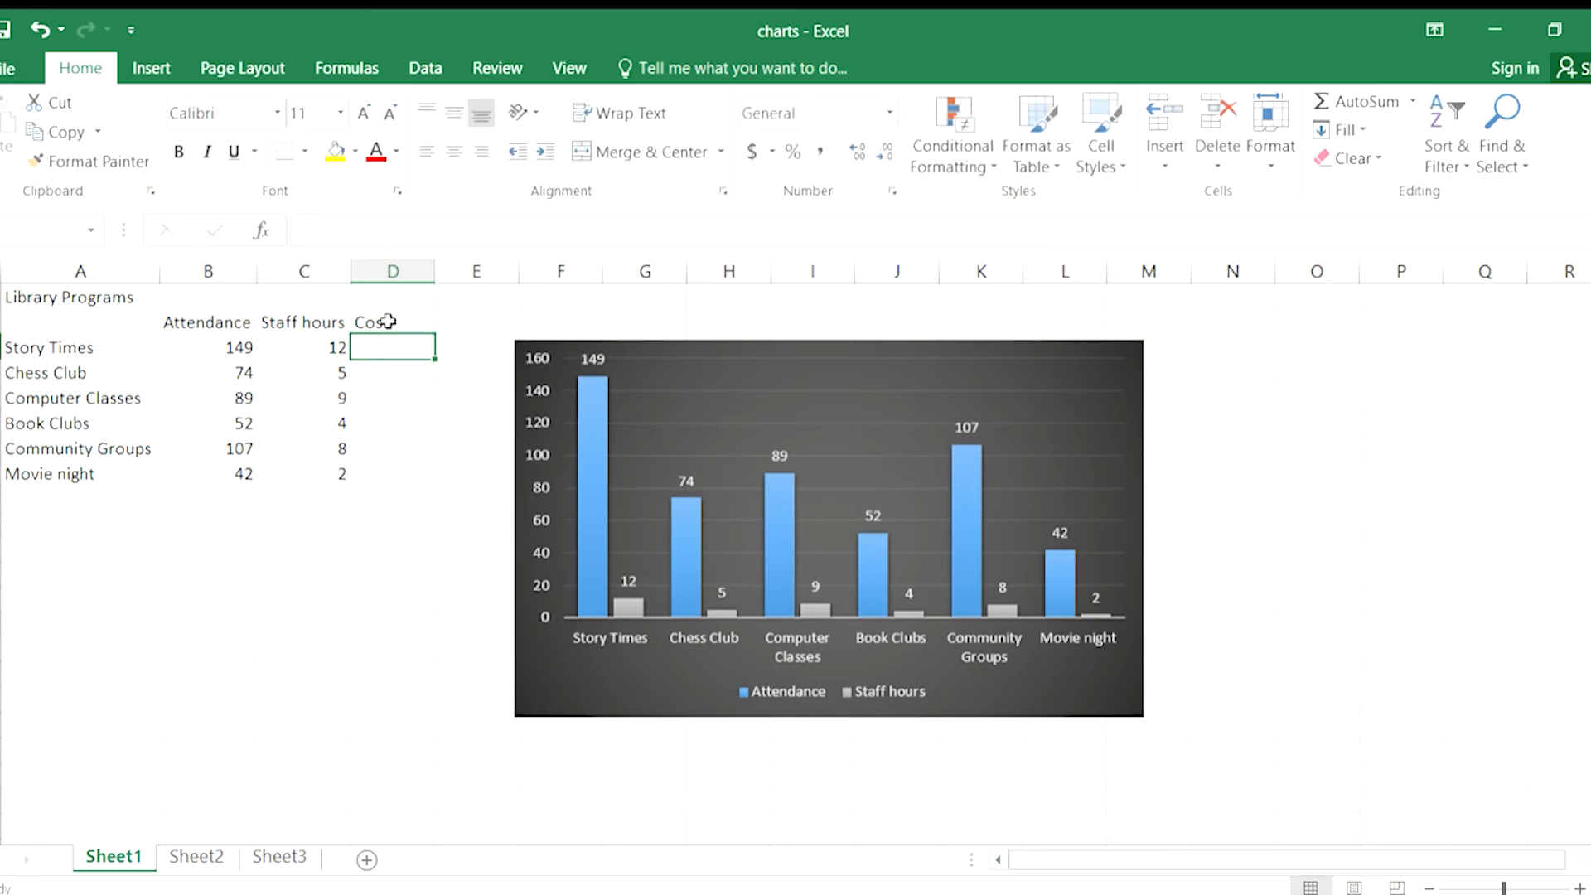
{"action": "type", "text": "125"}
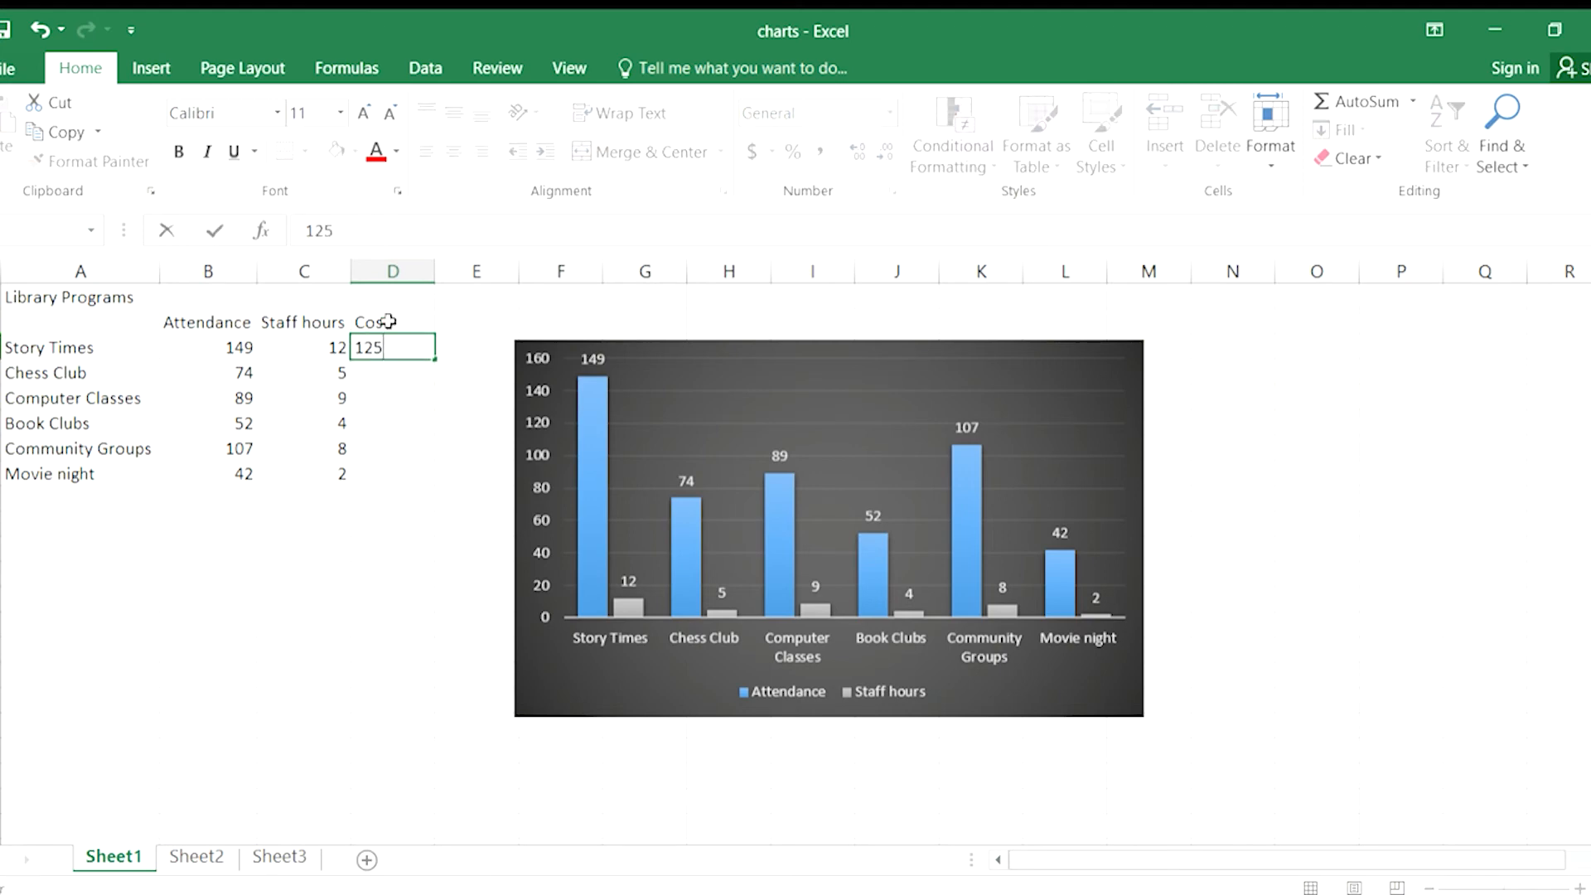
{"action": "key", "text": "Return"}
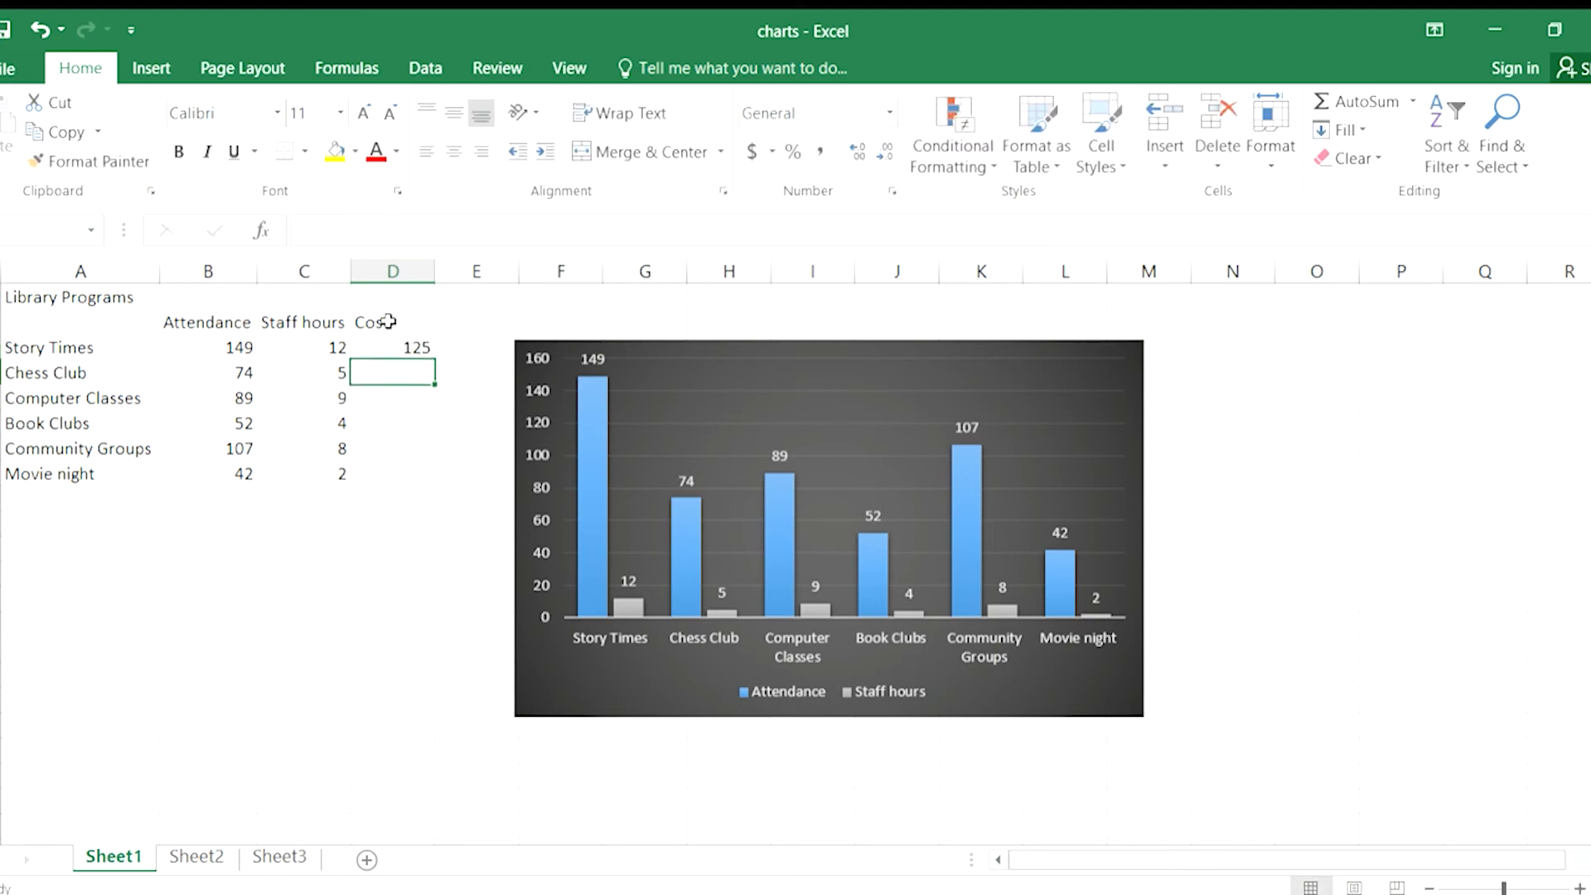
{"action": "type", "text": "89"}
{"action": "key", "text": "Return"}
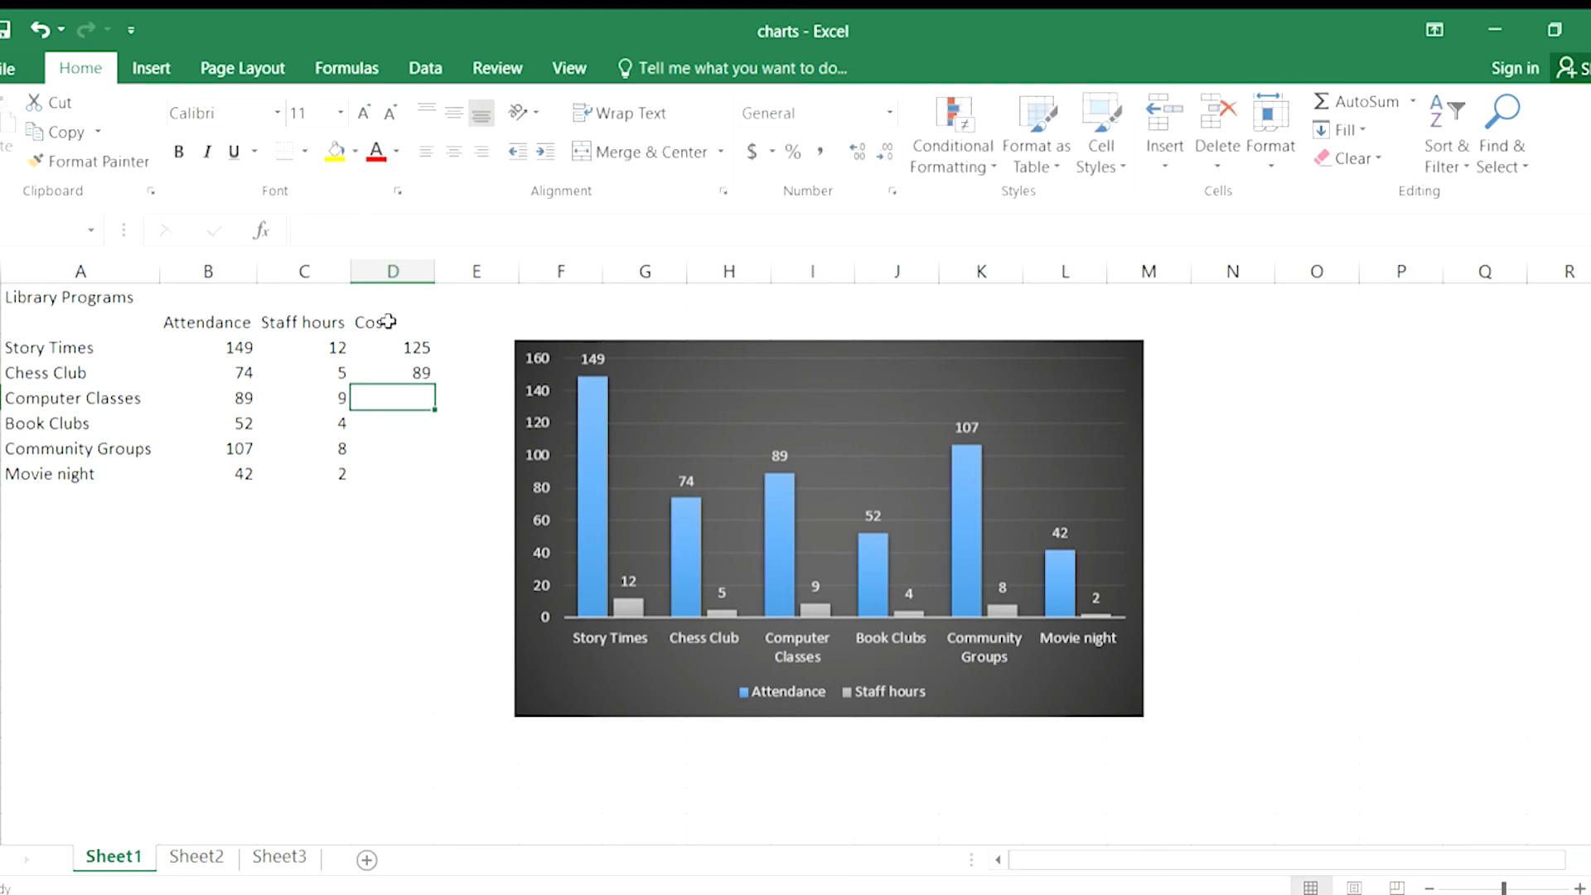
{"action": "type", "text": "199"}
{"action": "key", "text": "Return"}
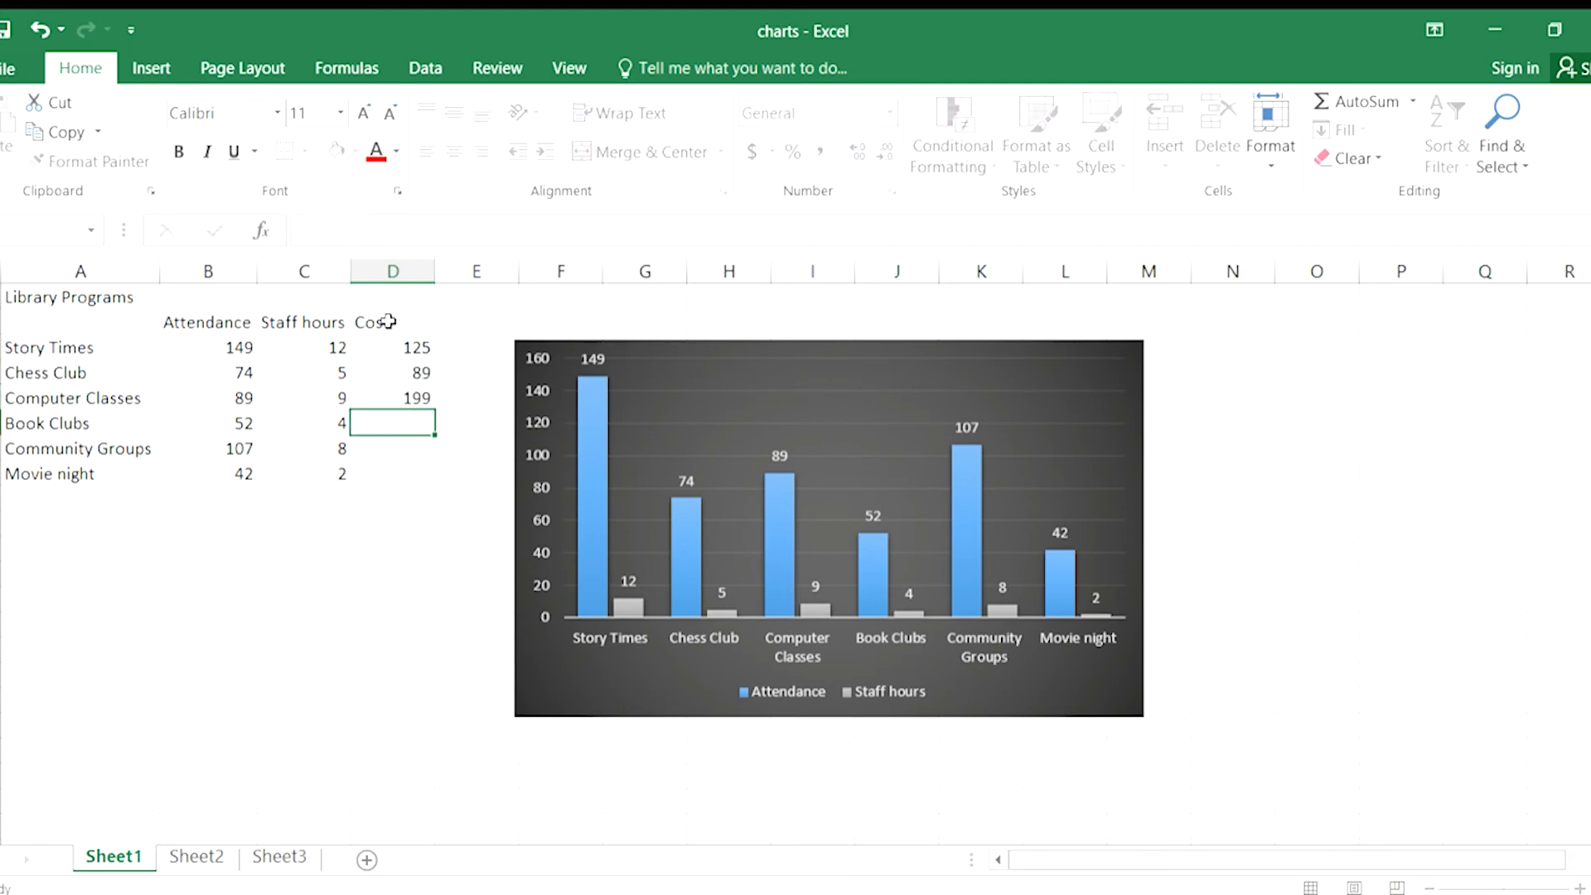
{"action": "type", "text": "25"}
{"action": "key", "text": "Return"}
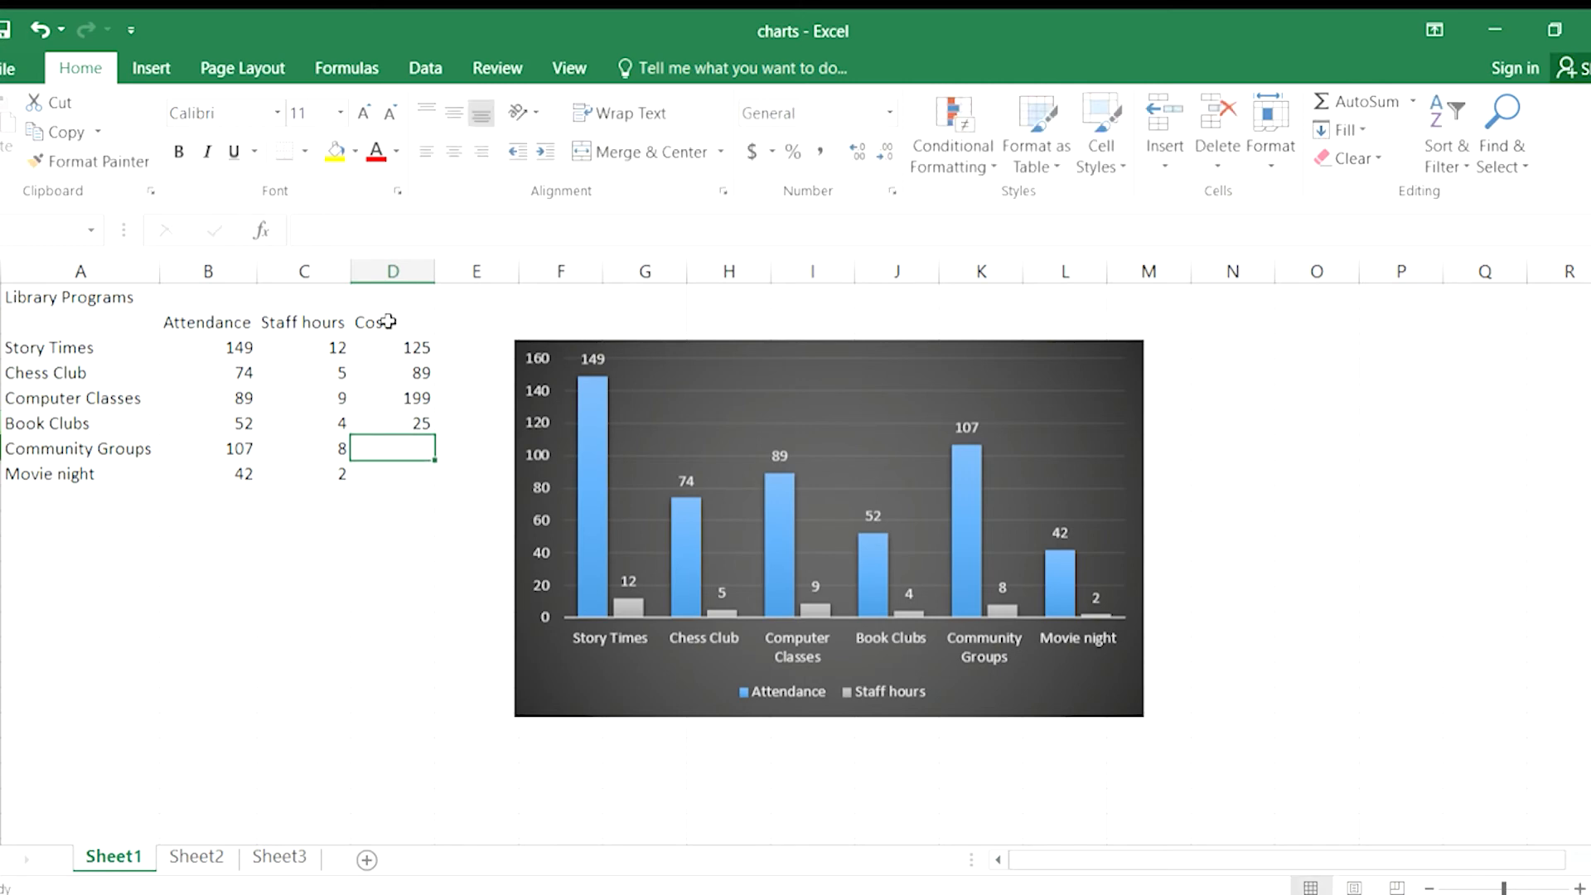
{"action": "type", "text": "10"}
{"action": "key", "text": "Return"}
{"action": "type", "text": "50"}
{"action": "key", "text": "Return"}
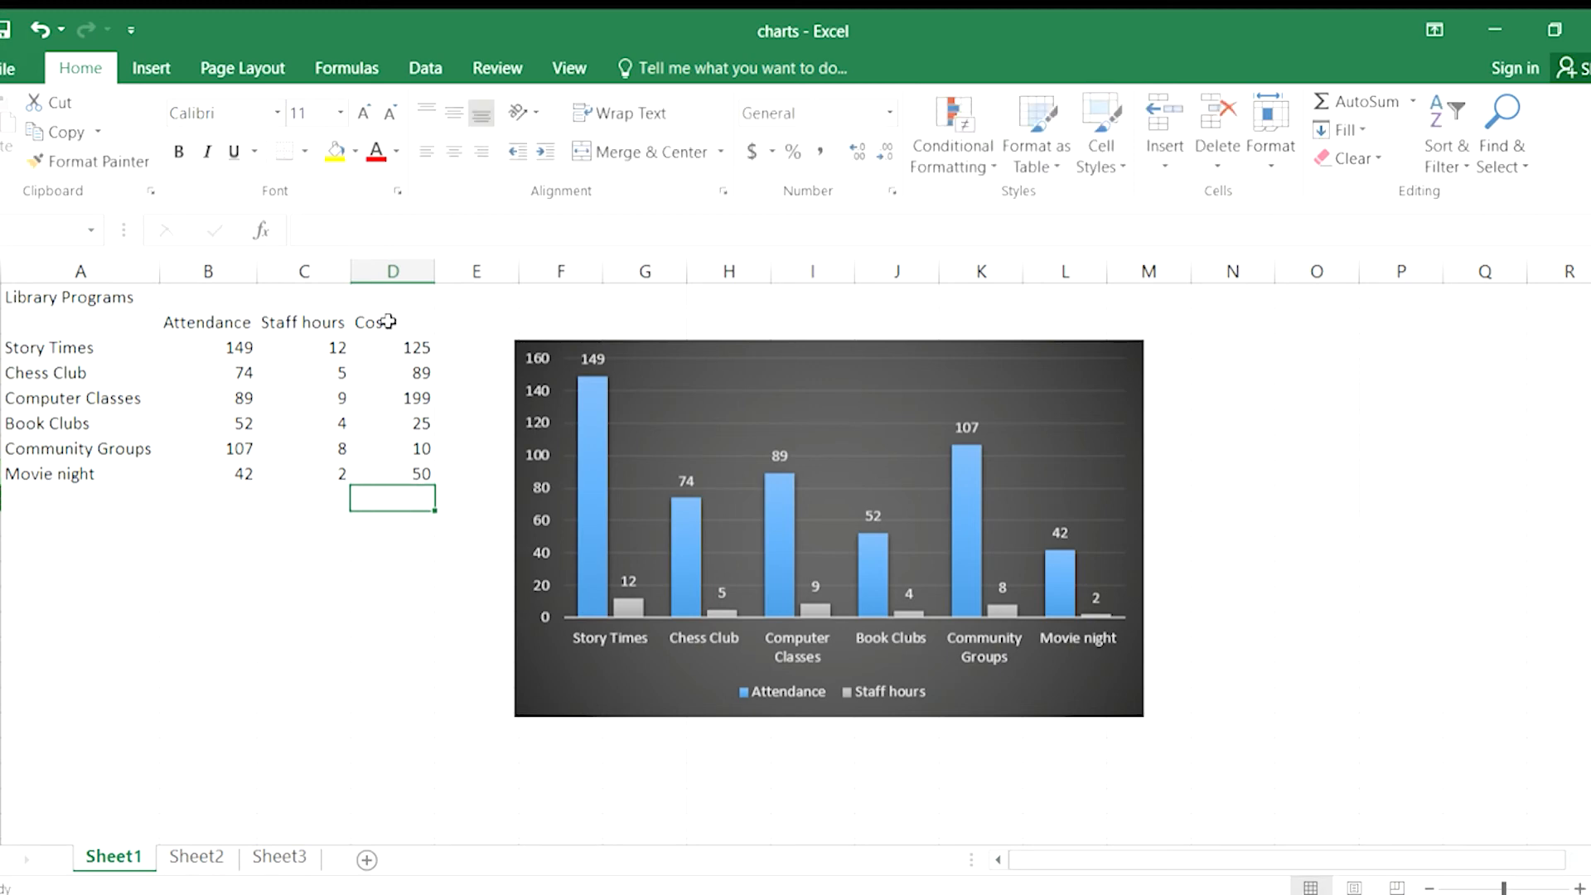
Step: Format the six Cost values as Currency with two decimal places
{"action": "key", "text": "Up"}
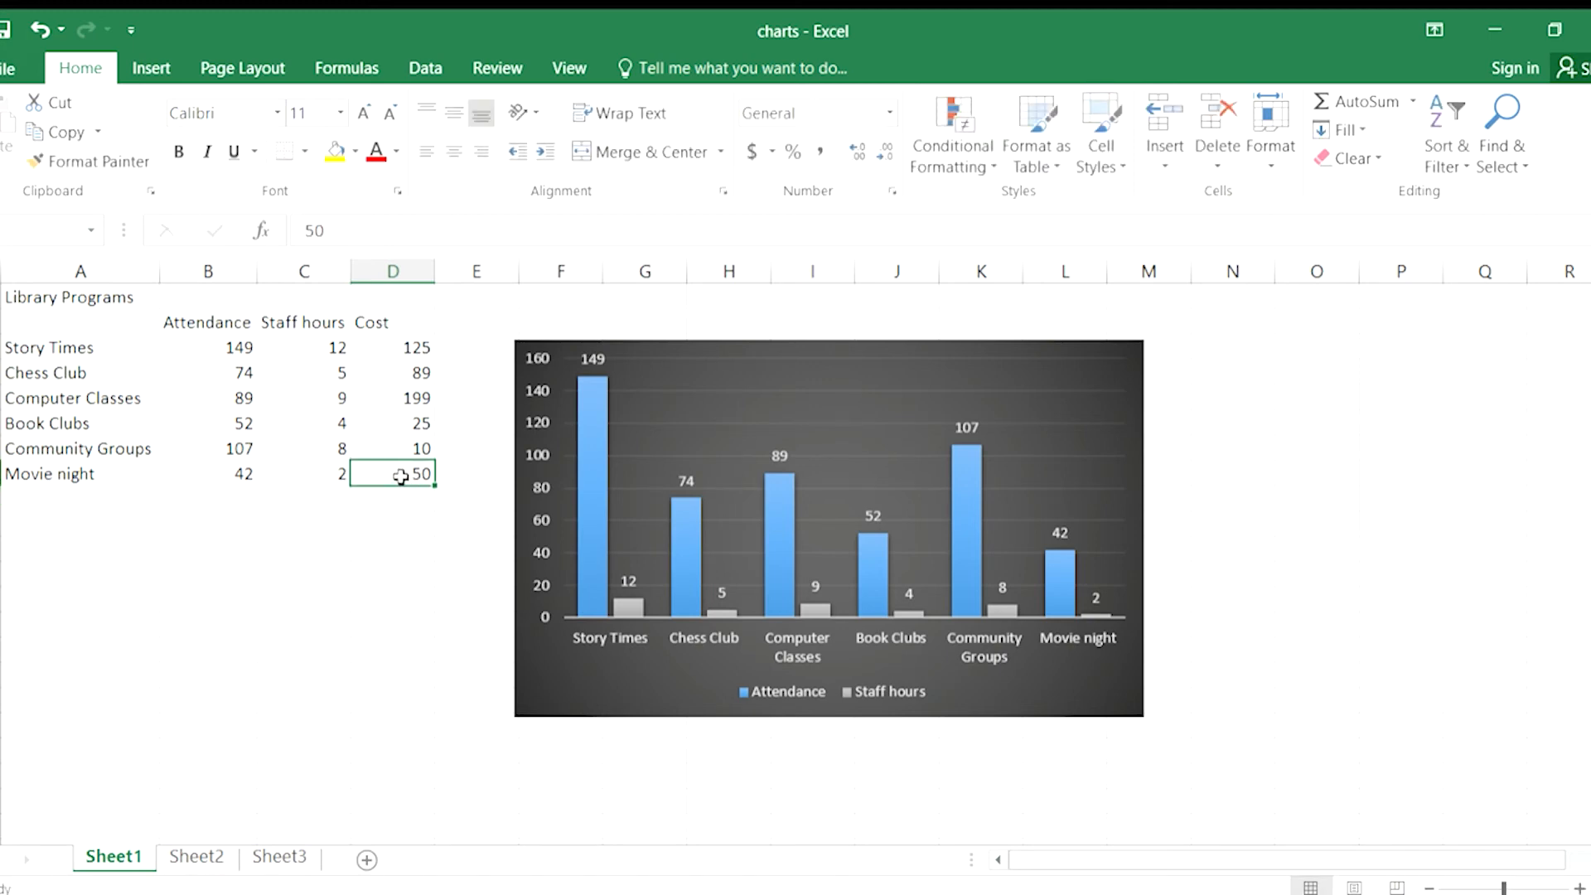
{"action": "left_click_drag", "start_coordinate": [412, 470], "coordinate": [381, 336]}
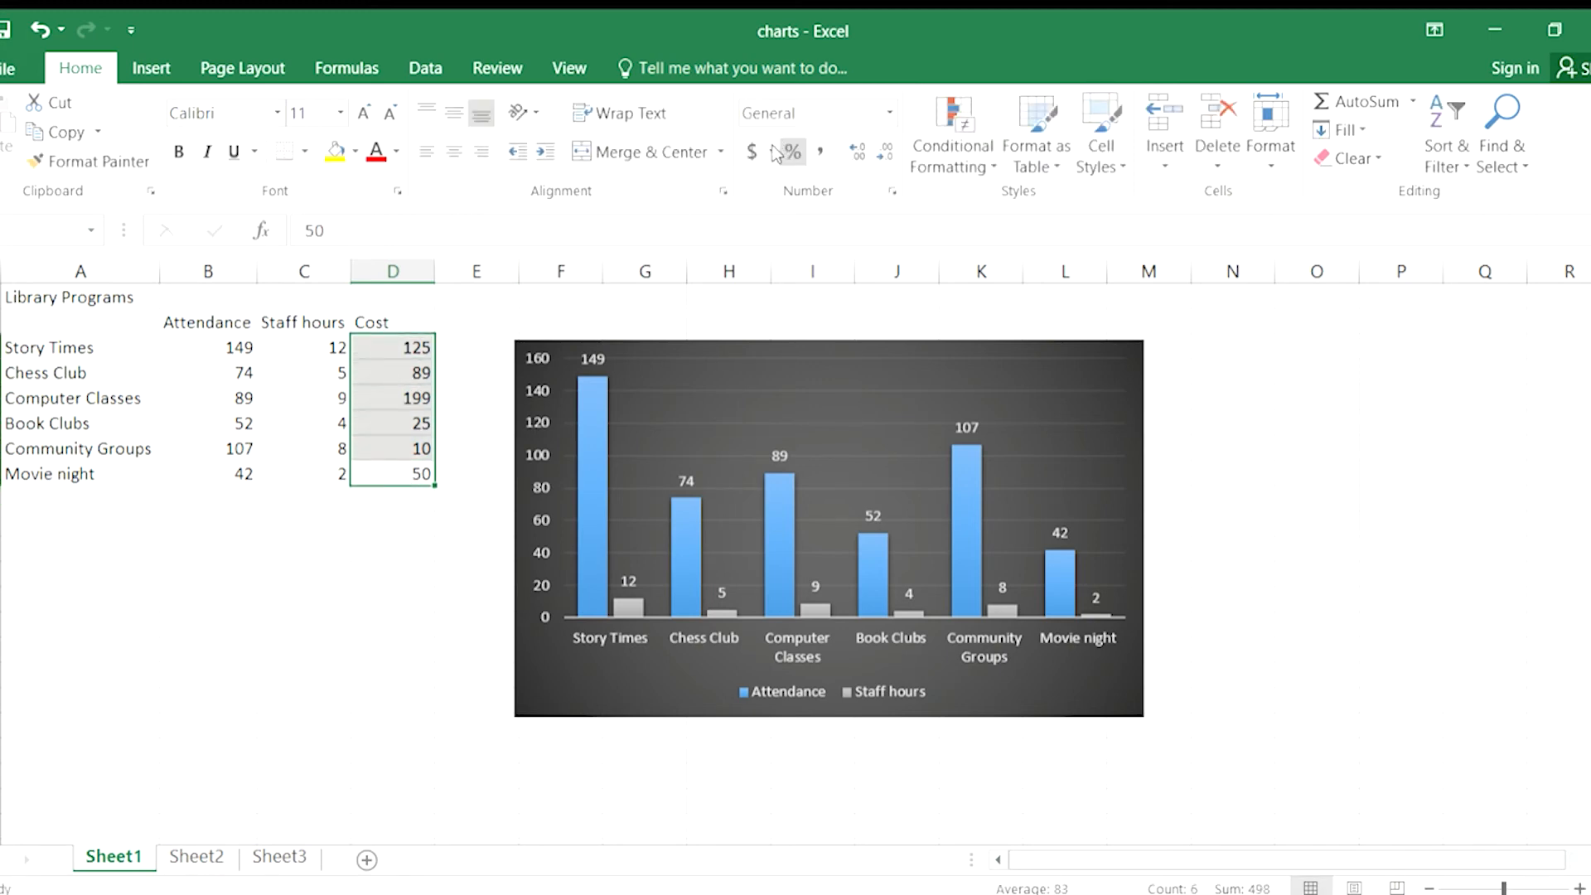
{"action": "left_click", "coordinate": [887, 192]}
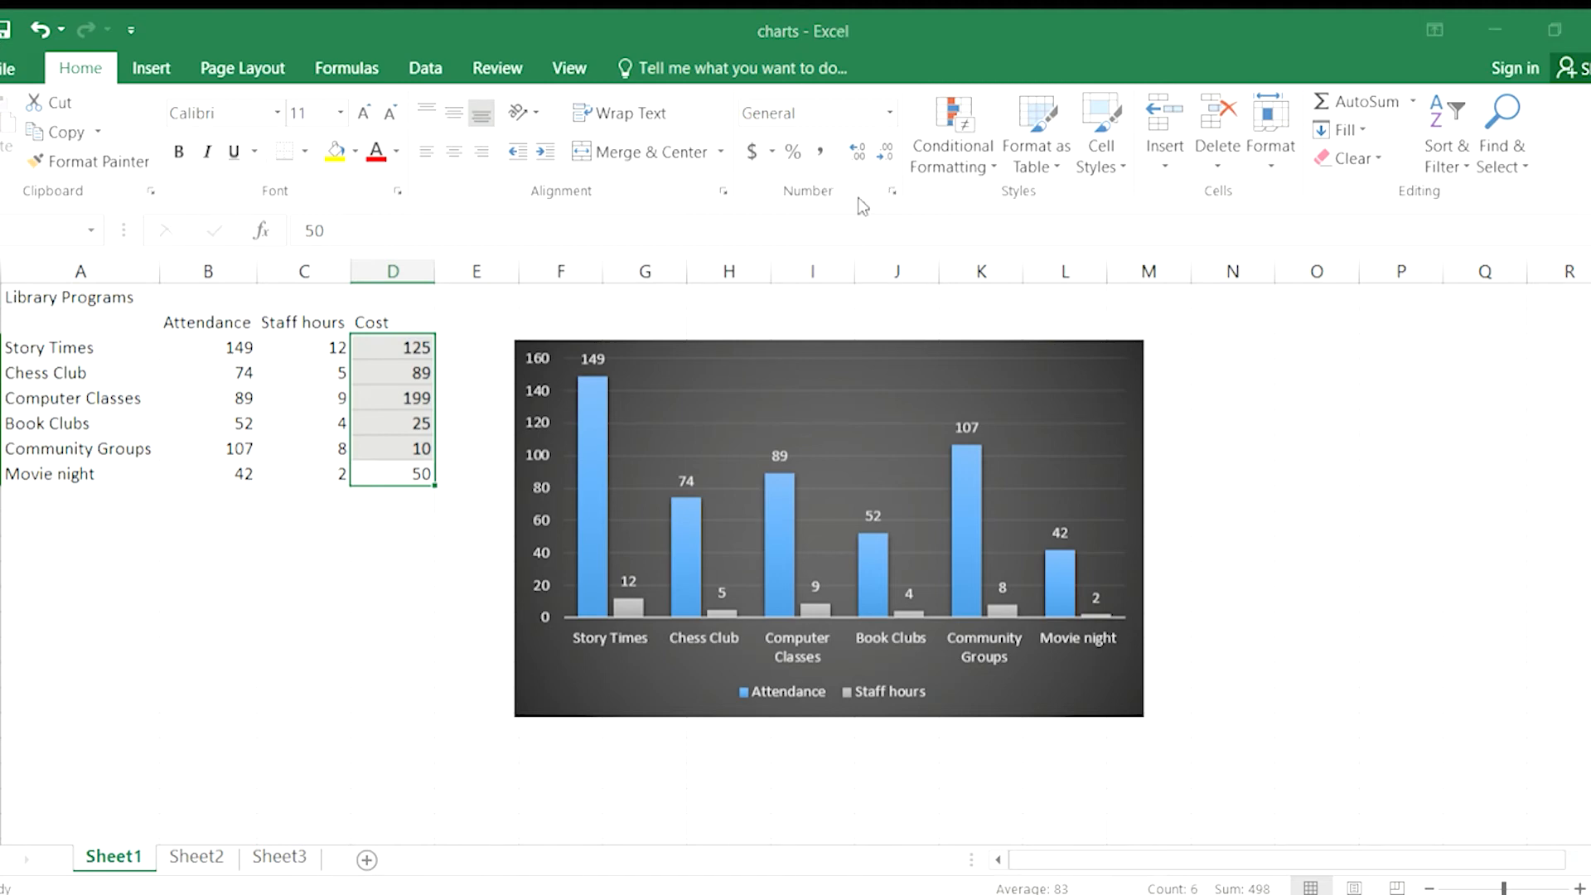
{"action": "left_click", "coordinate": [1092, 752]}
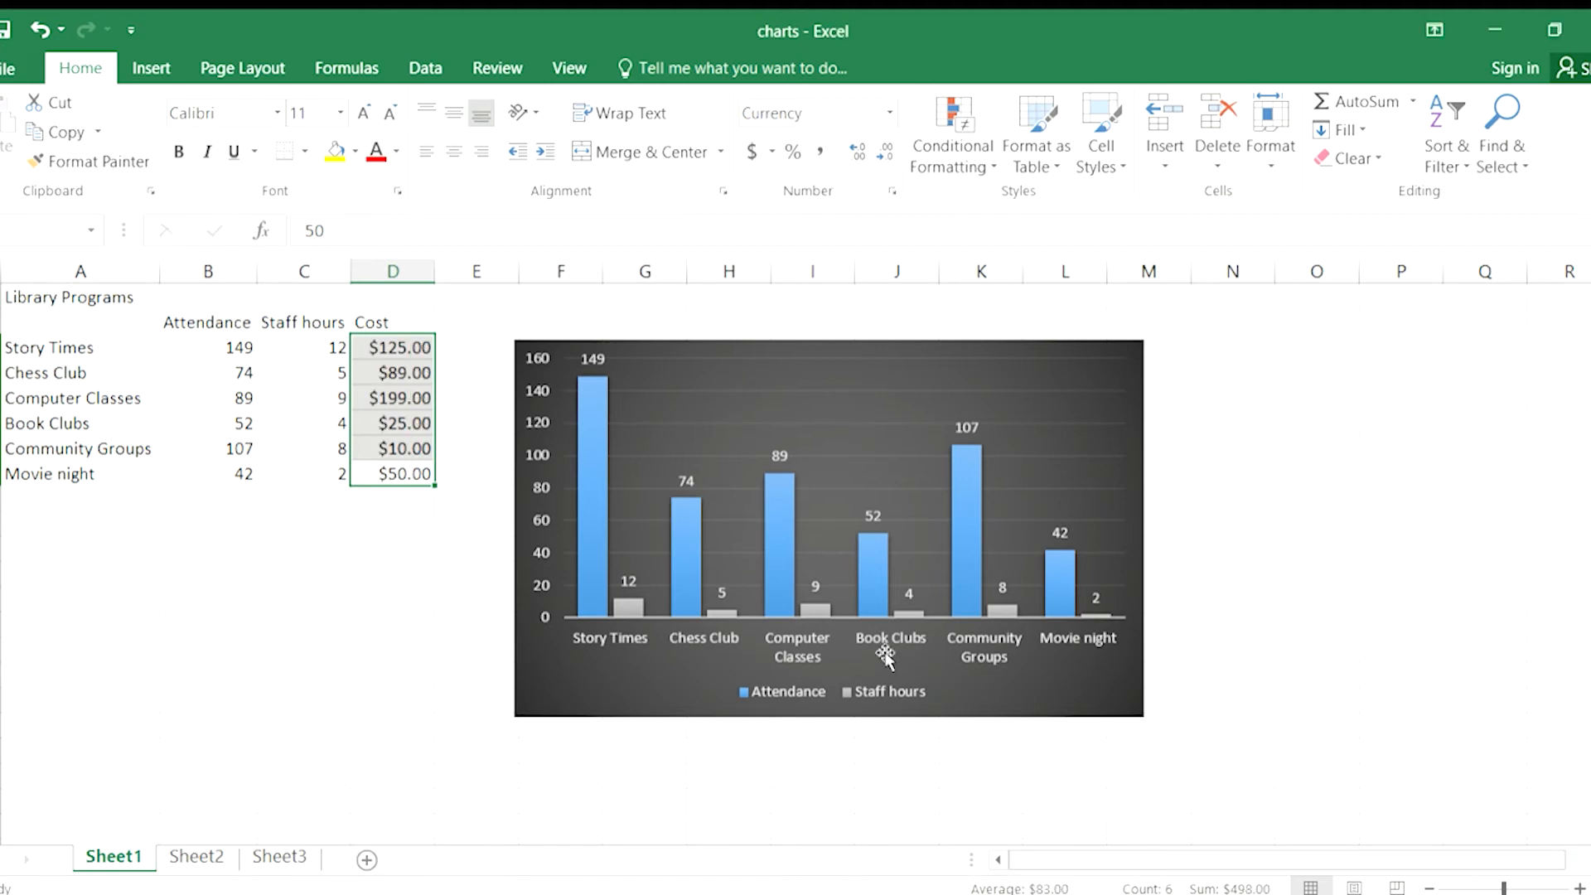
{"action": "left_click", "coordinate": [428, 526]}
Step: Add a data series named "Cost" to the chart, using the Cost column including its header as values
{"action": "left_click", "coordinate": [863, 434]}
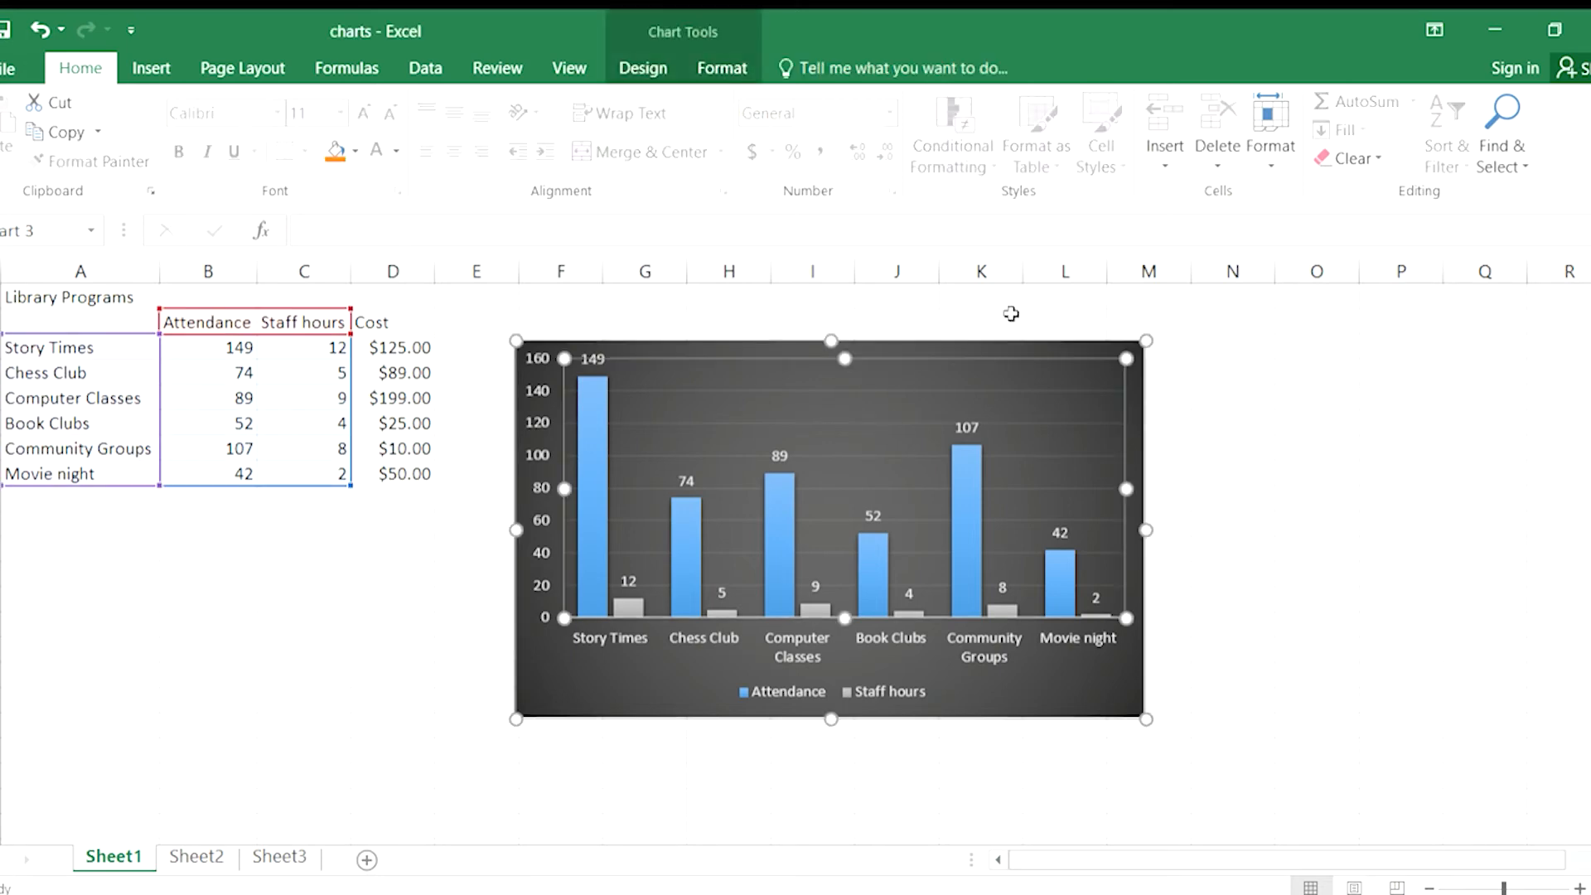
{"action": "left_click", "coordinate": [643, 68]}
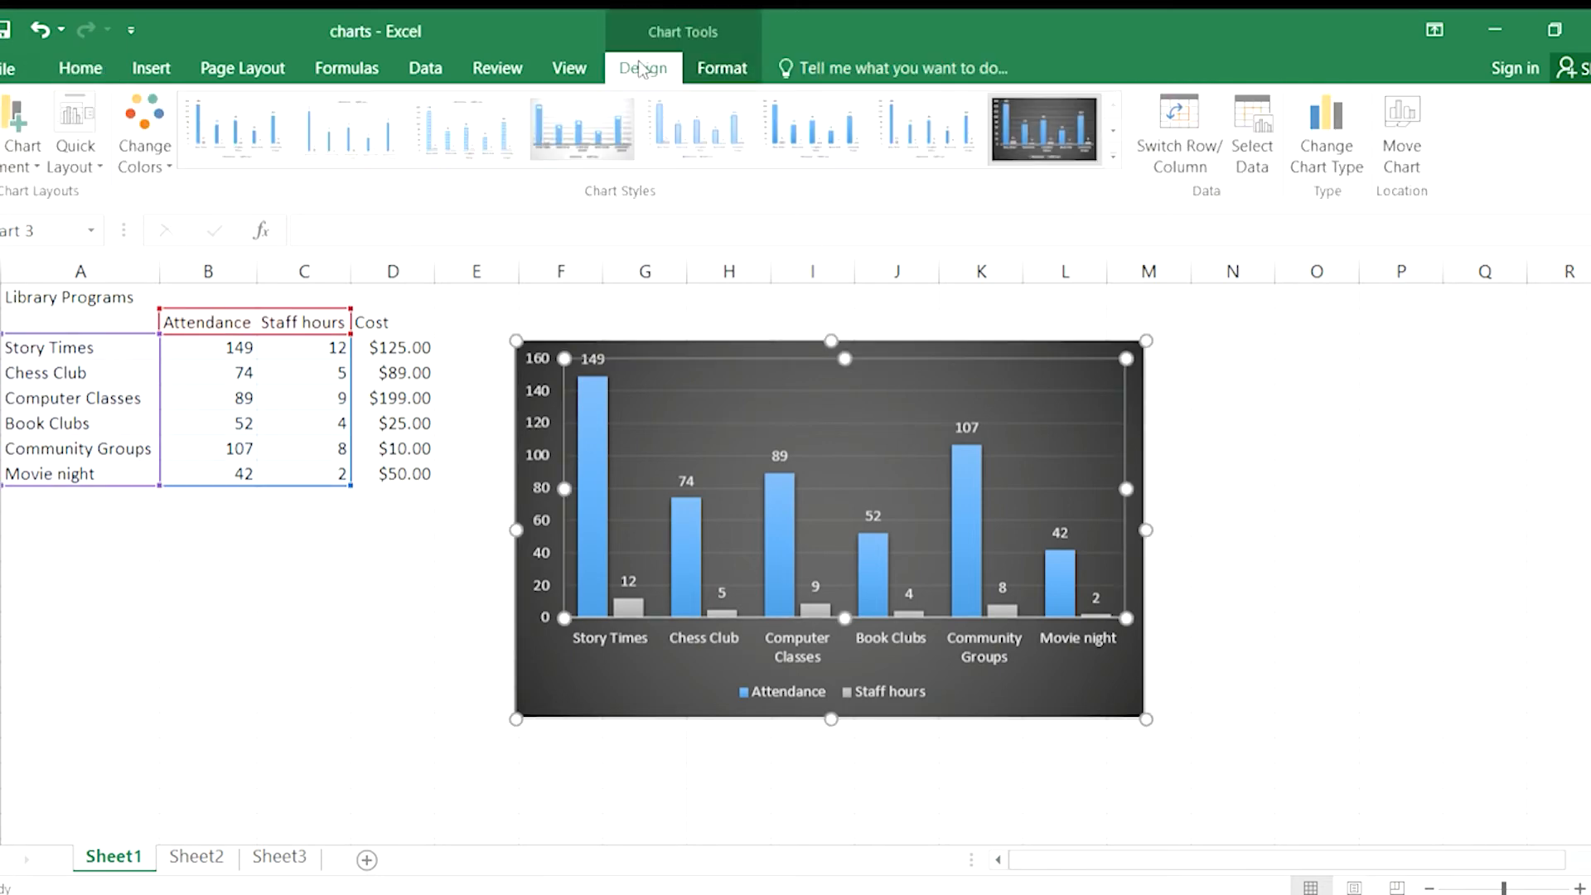
{"action": "left_click", "coordinate": [1225, 106]}
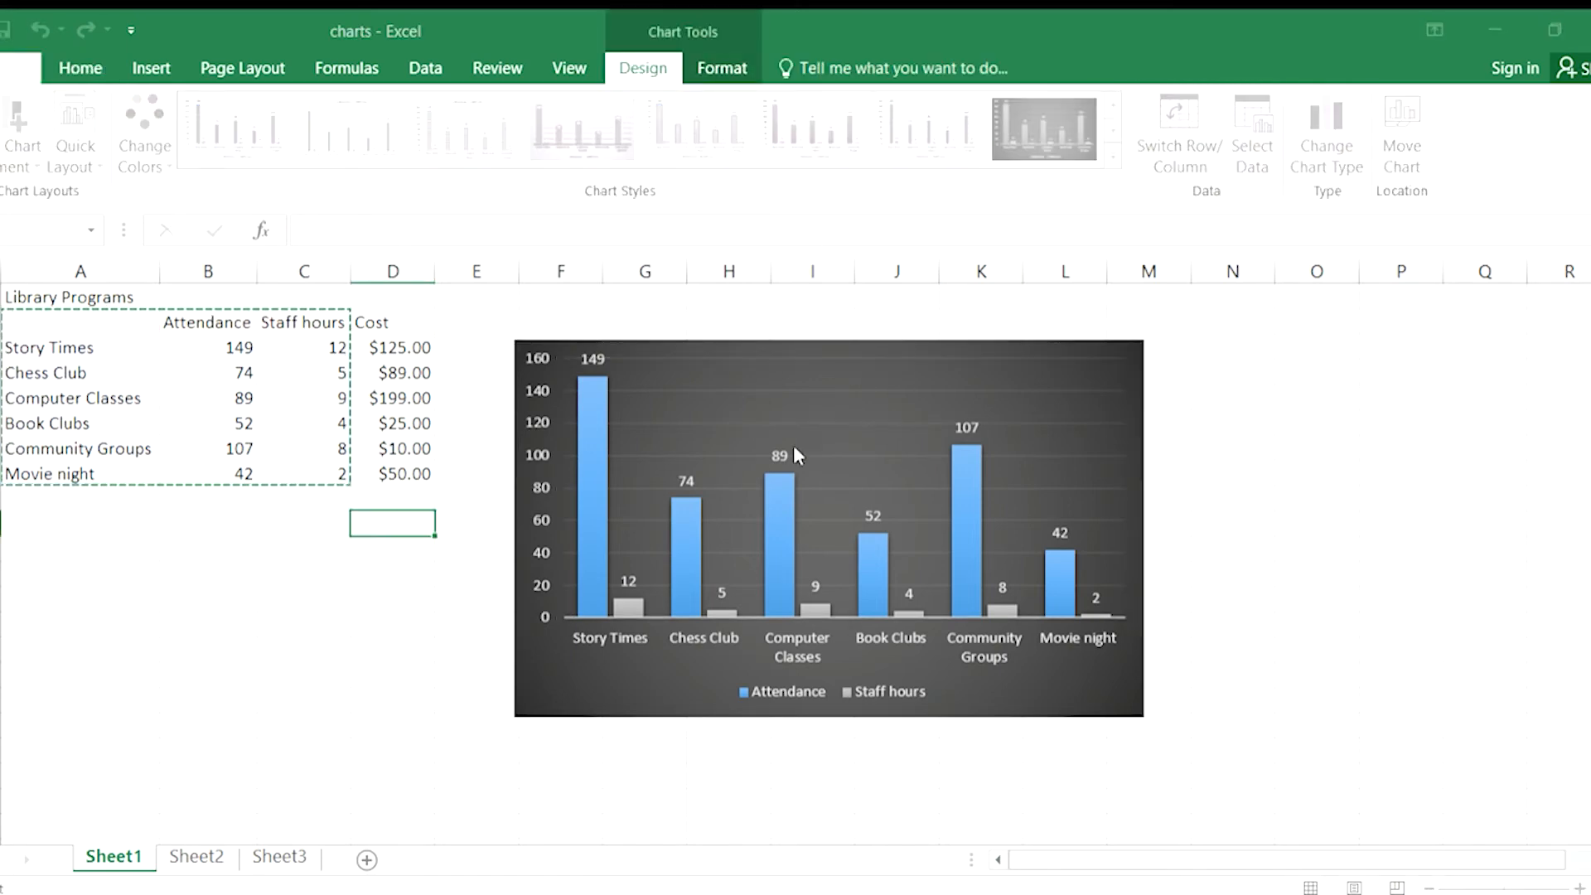
{"action": "left_click", "coordinate": [625, 499]}
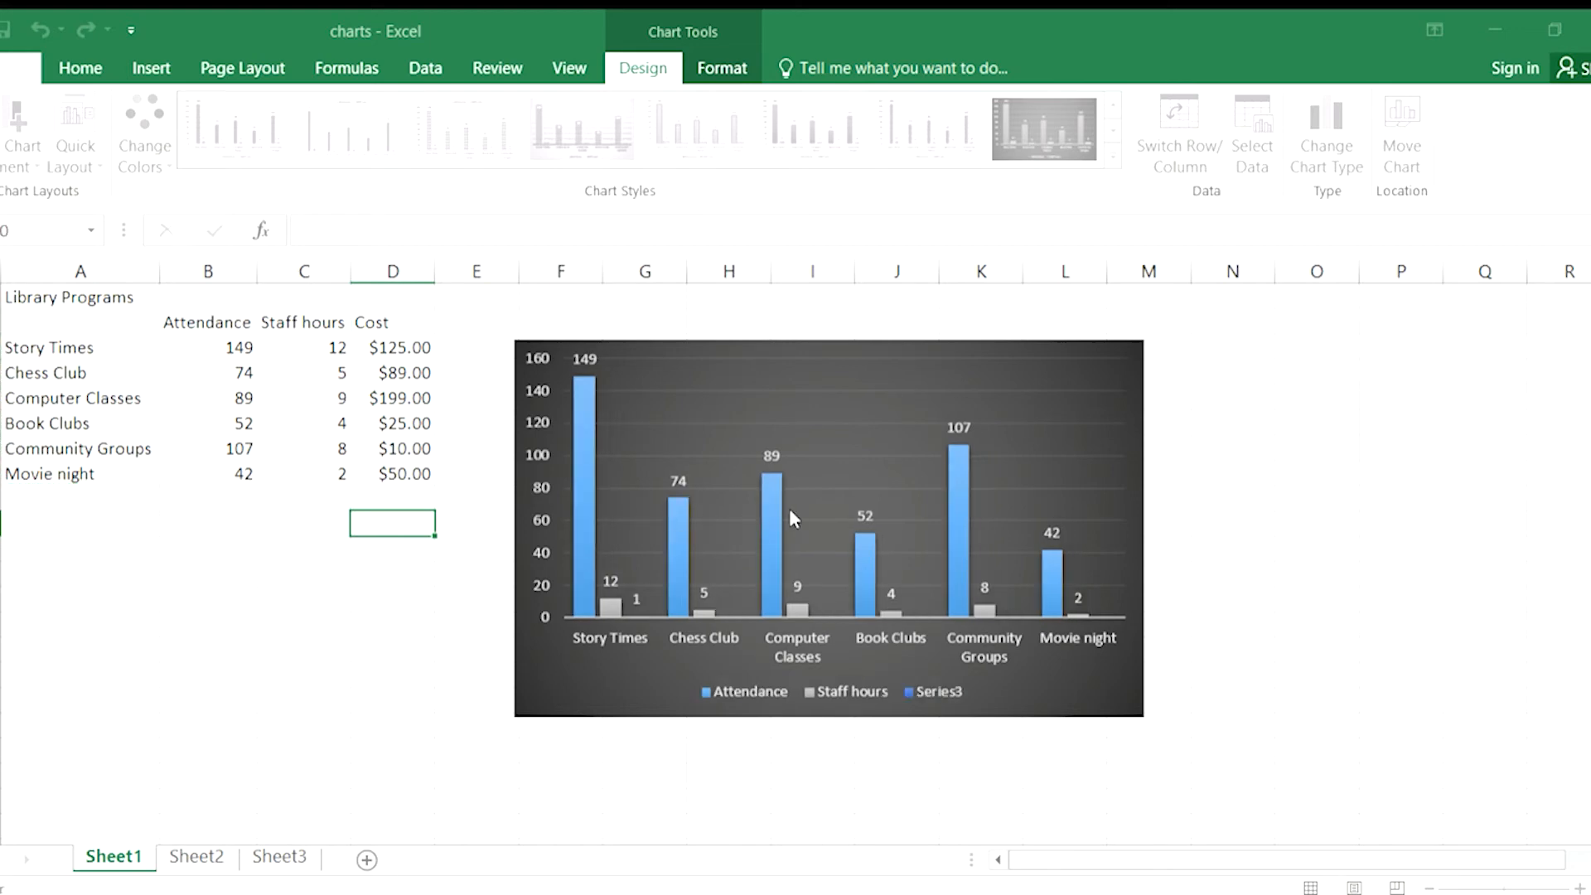
{"action": "left_click", "coordinate": [998, 547]}
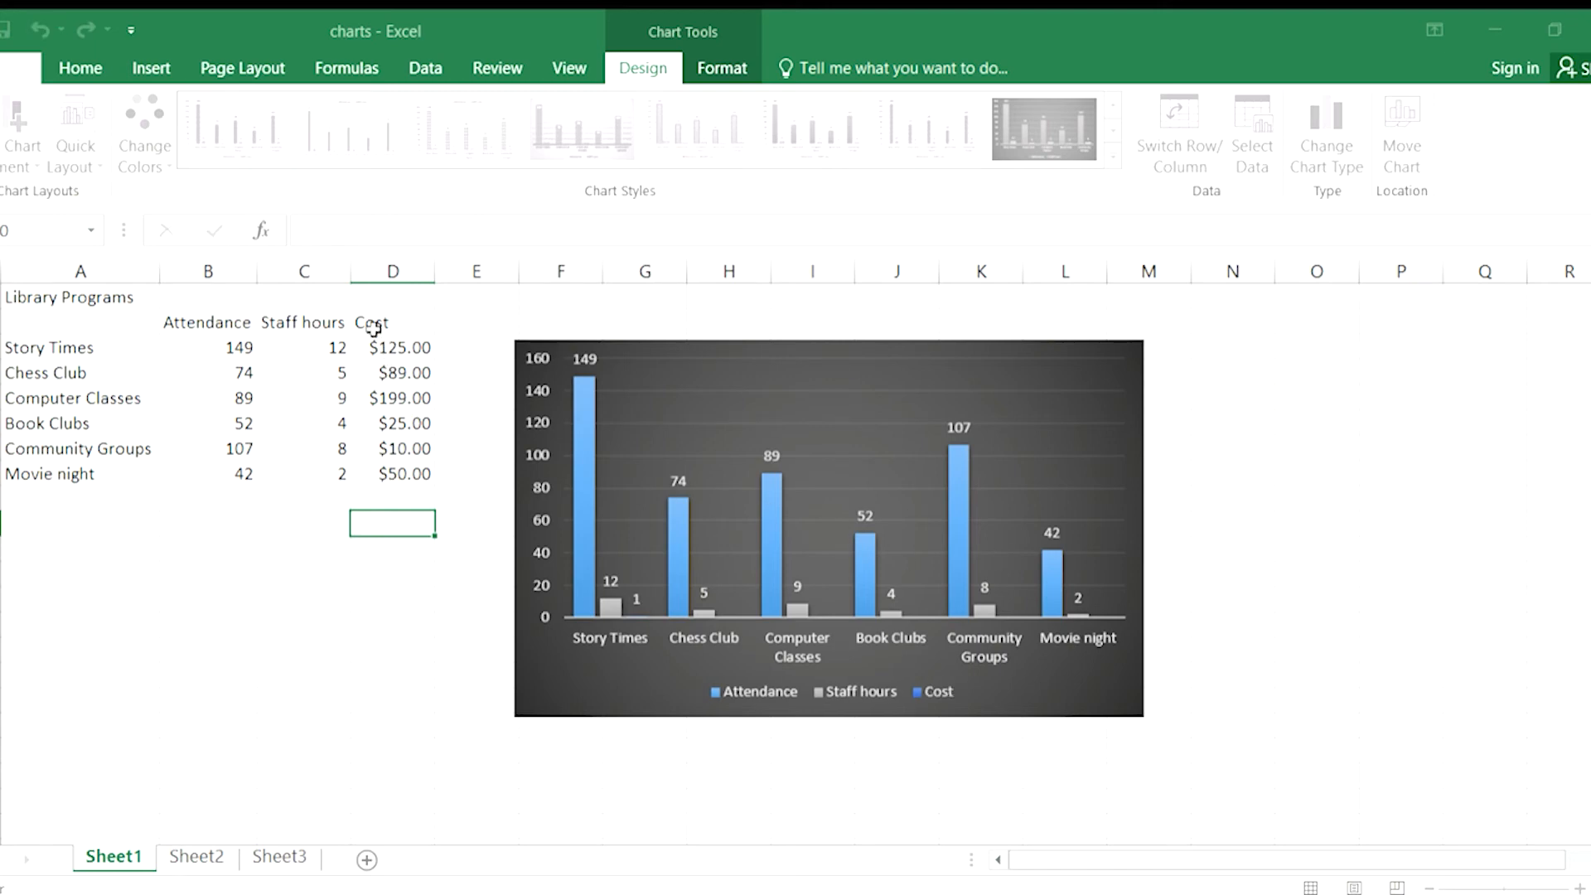
{"action": "left_click_drag", "start_coordinate": [374, 327], "coordinate": [389, 474]}
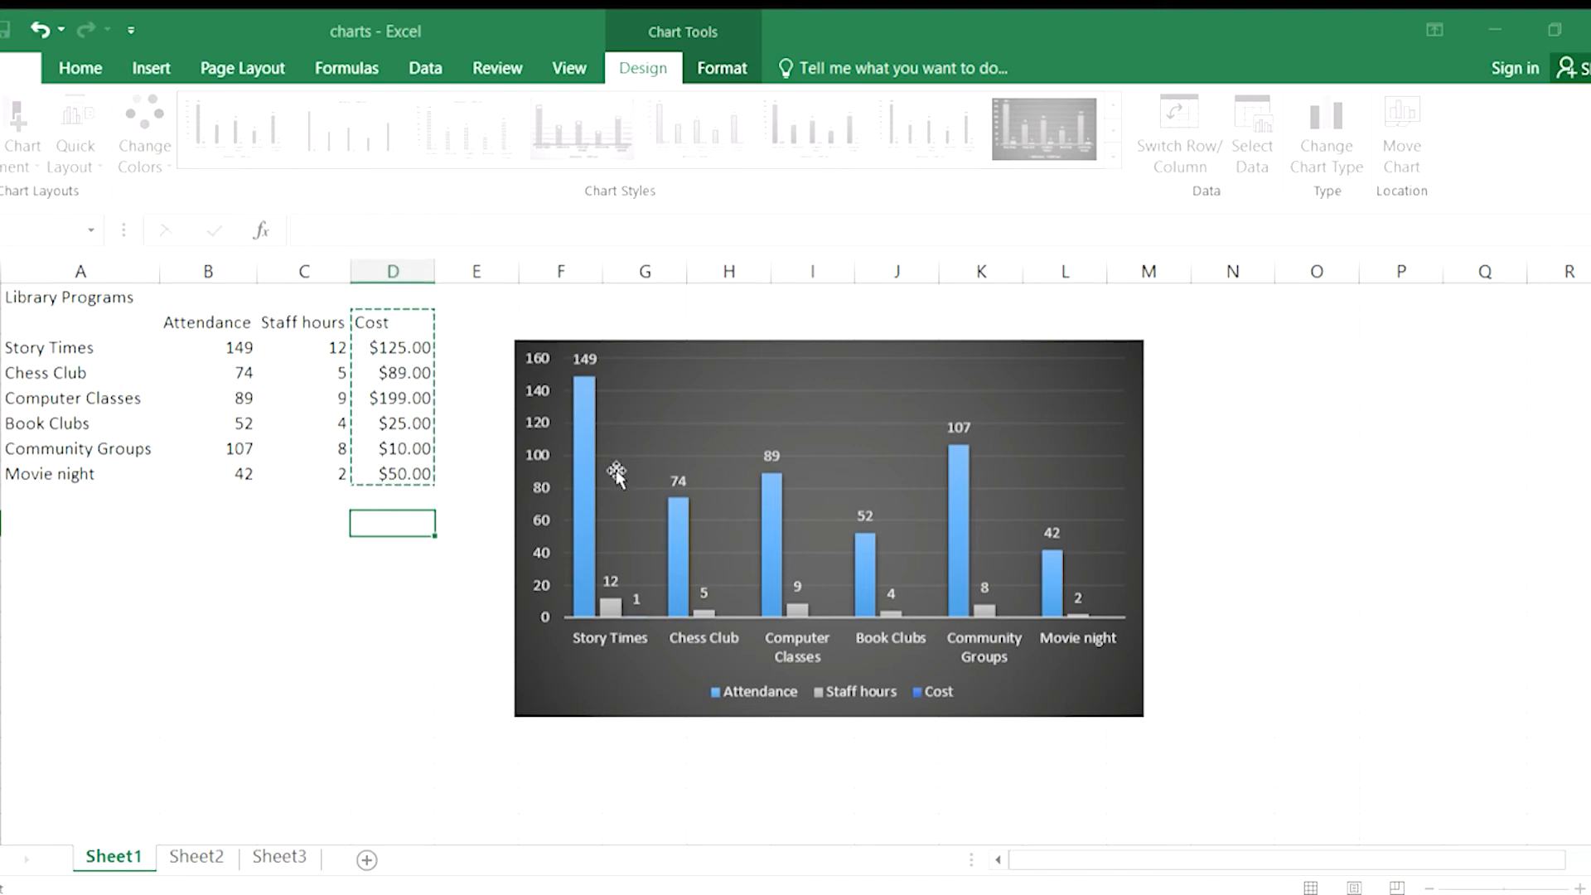
{"action": "left_click", "coordinate": [1119, 463]}
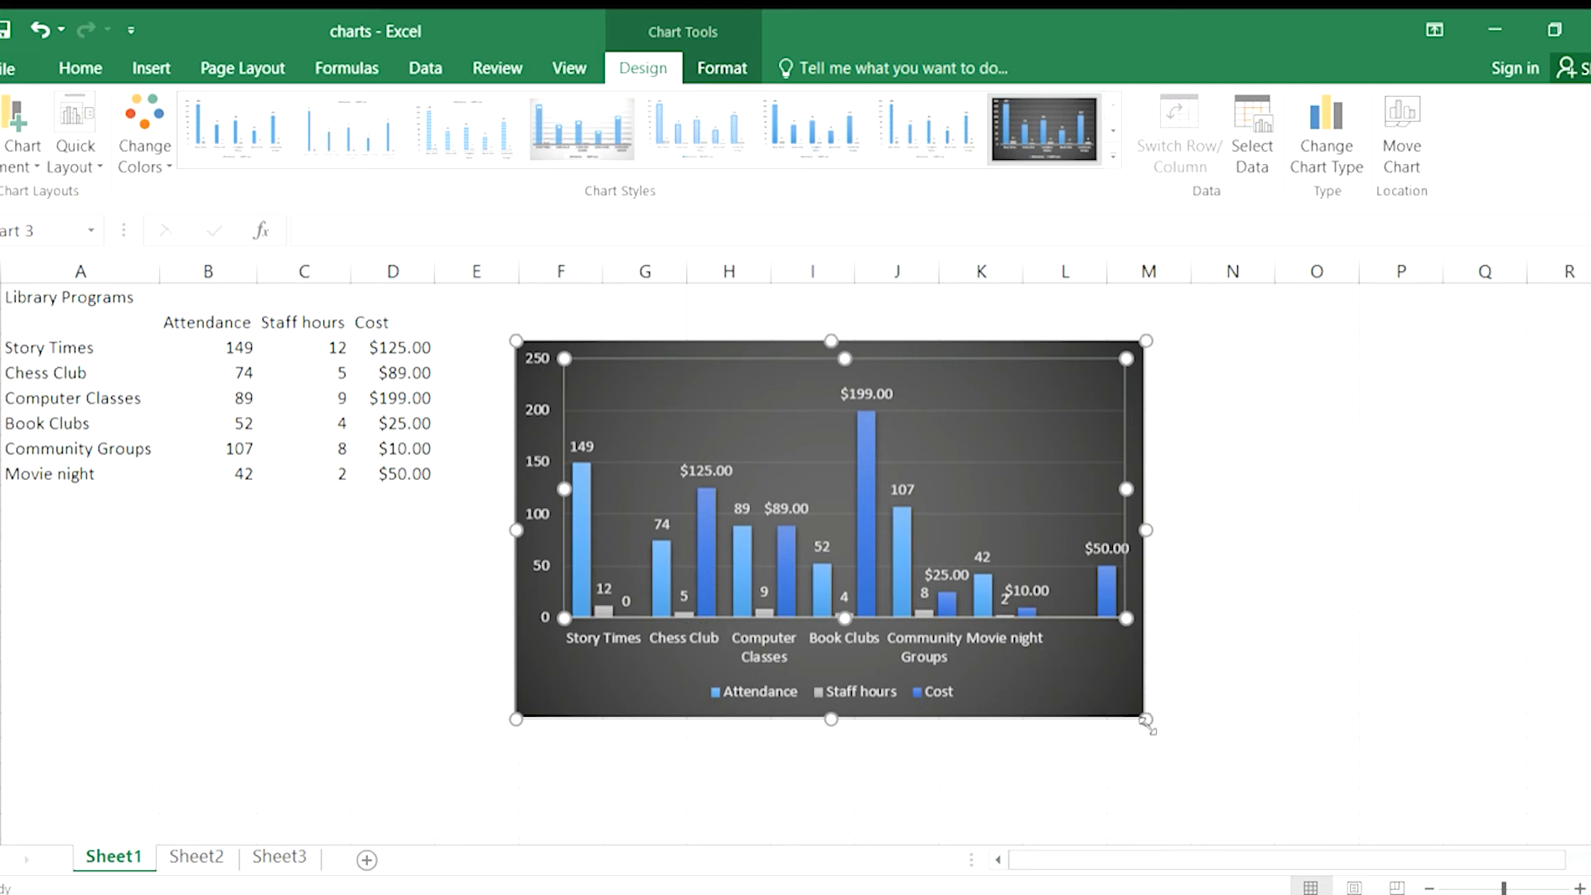
Step: Enlarge the chart slightly, and undo both the resize and the addition of the Cost series
{"action": "left_click_drag", "start_coordinate": [1146, 719], "coordinate": [1190, 740]}
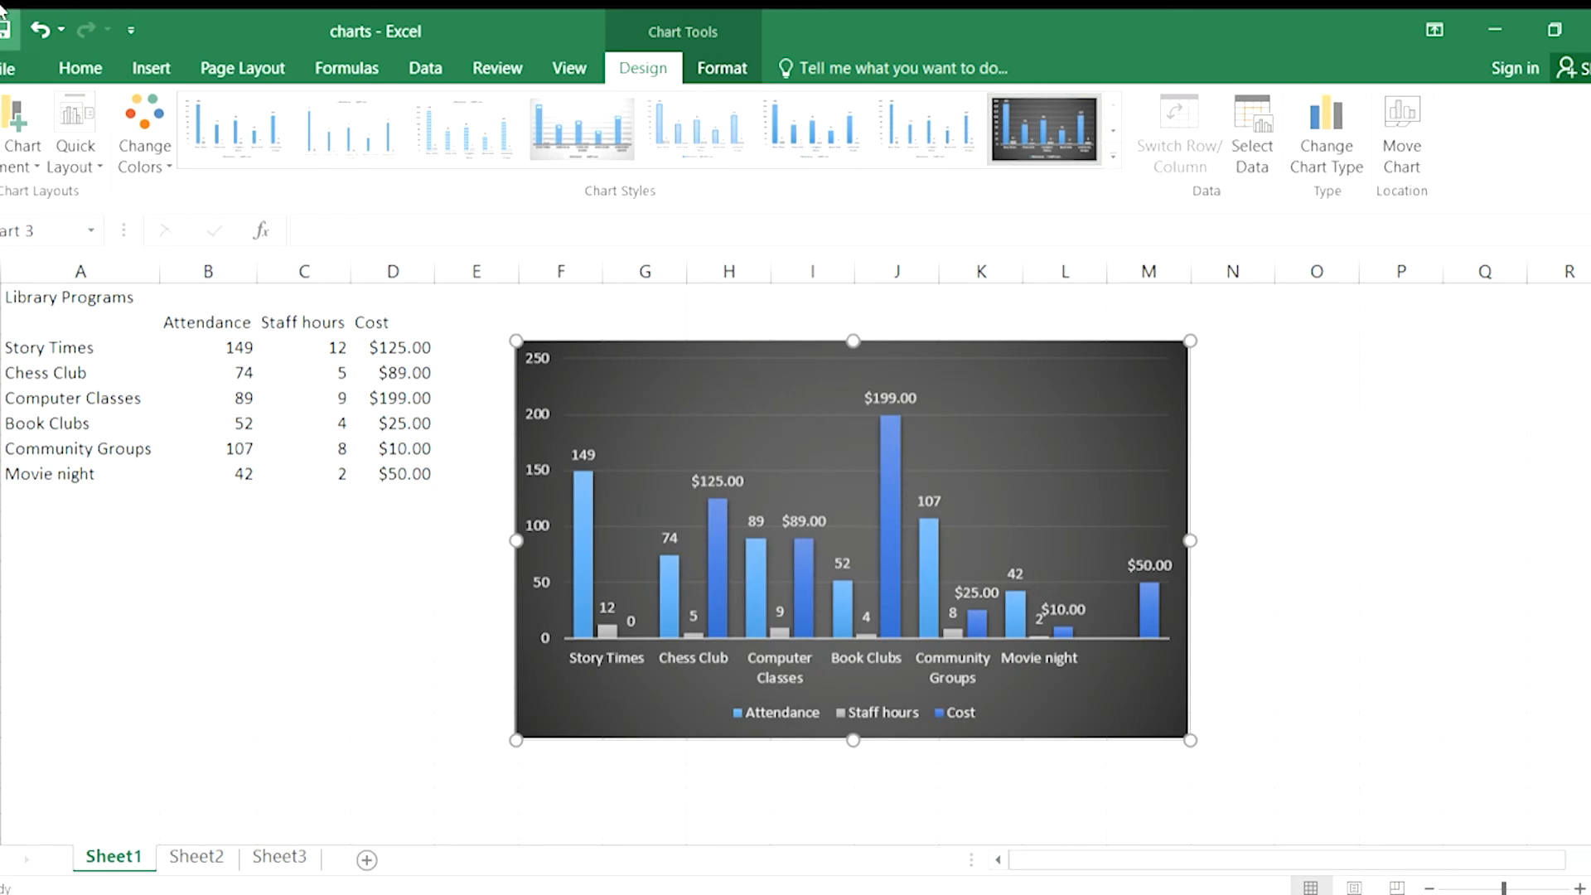
{"action": "left_click", "coordinate": [37, 31]}
{"action": "left_click", "coordinate": [37, 31]}
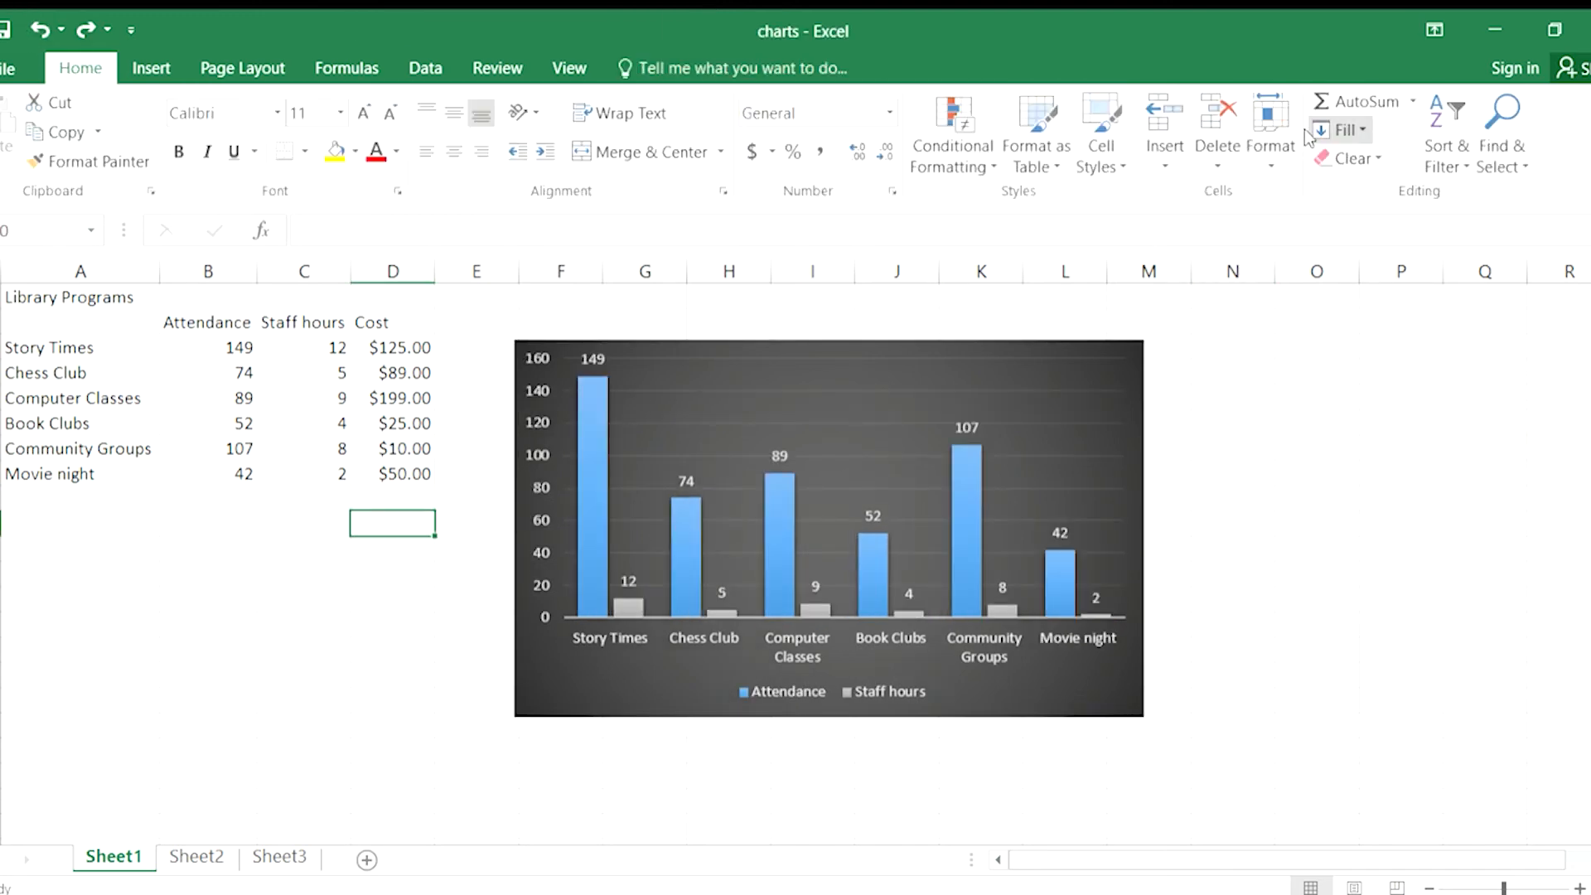
Step: Change the chart to a combo type with Attendance as columns and Staff hours as a line on the secondary axis
{"action": "left_click", "coordinate": [813, 381]}
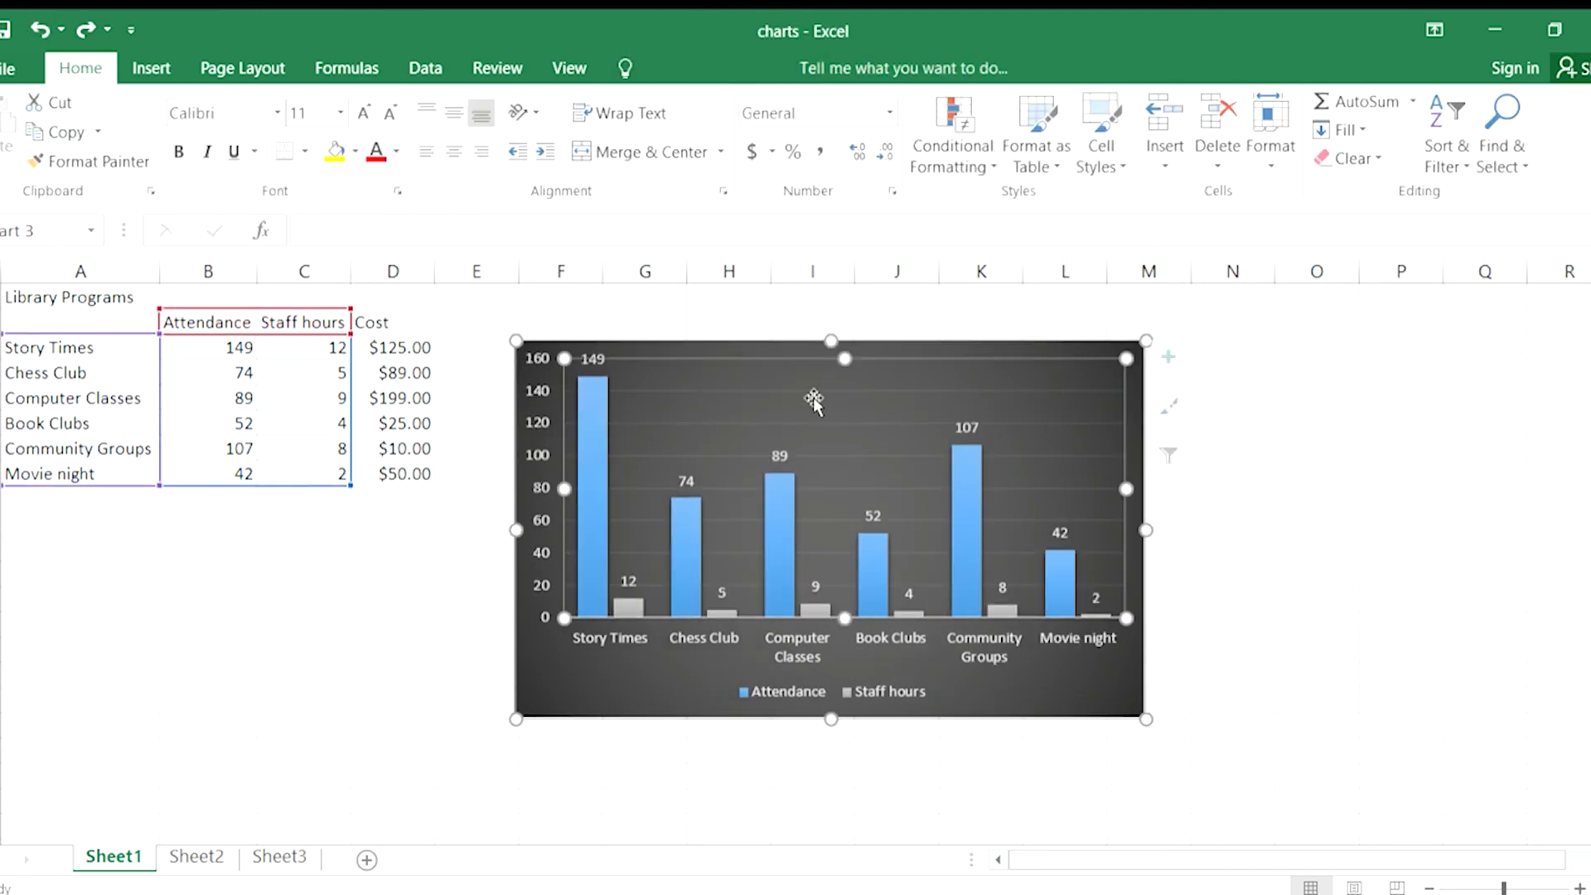
{"action": "left_click", "coordinate": [642, 68]}
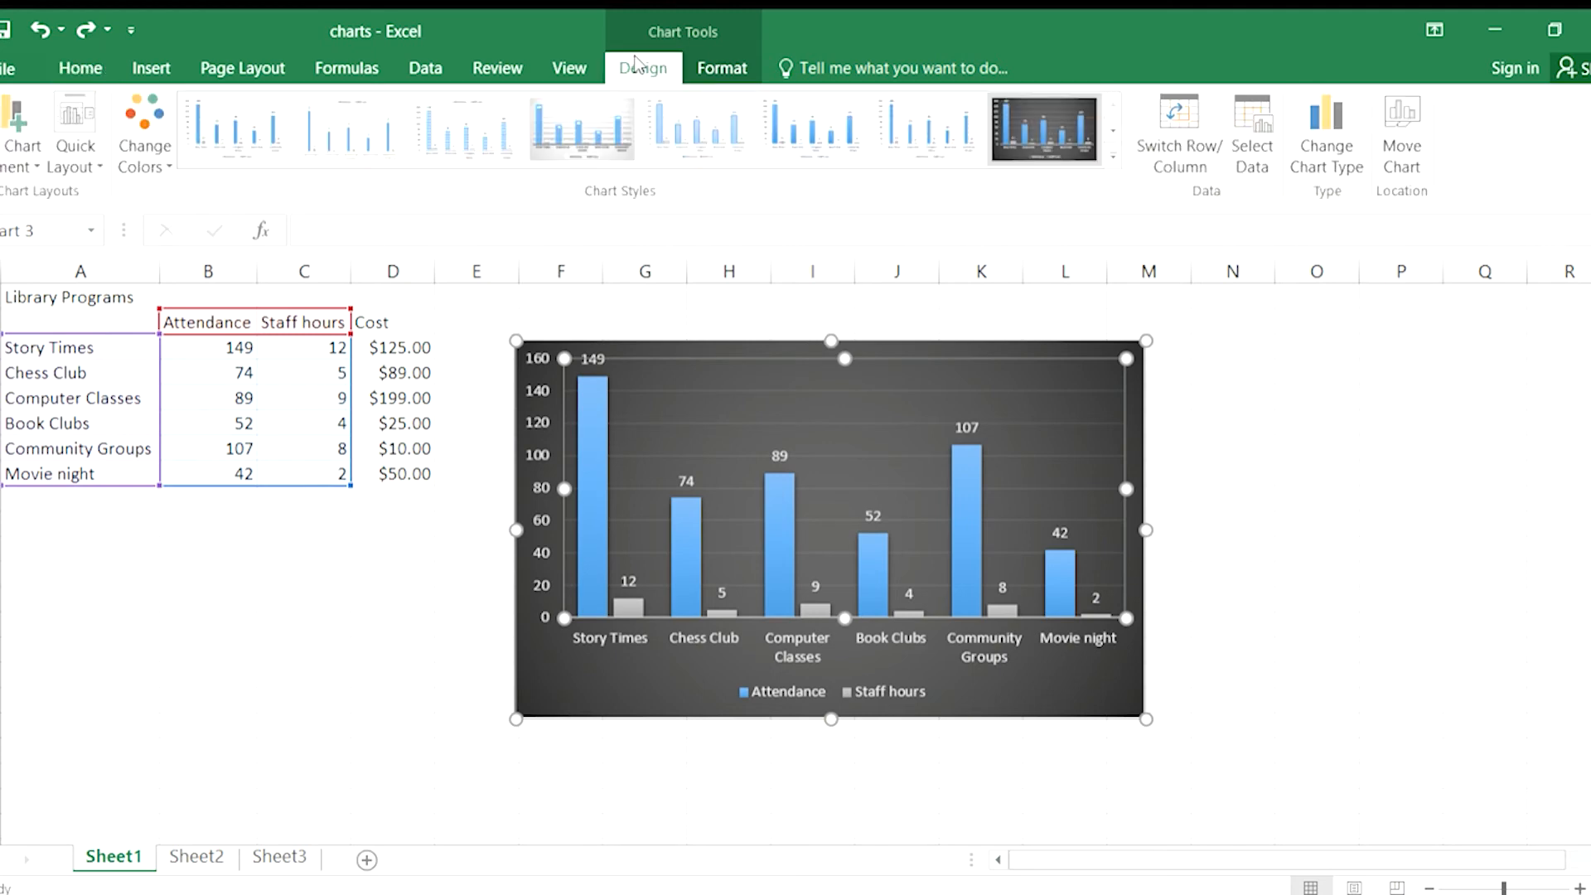
{"action": "left_click", "coordinate": [1324, 118]}
{"action": "left_click", "coordinate": [1049, 817]}
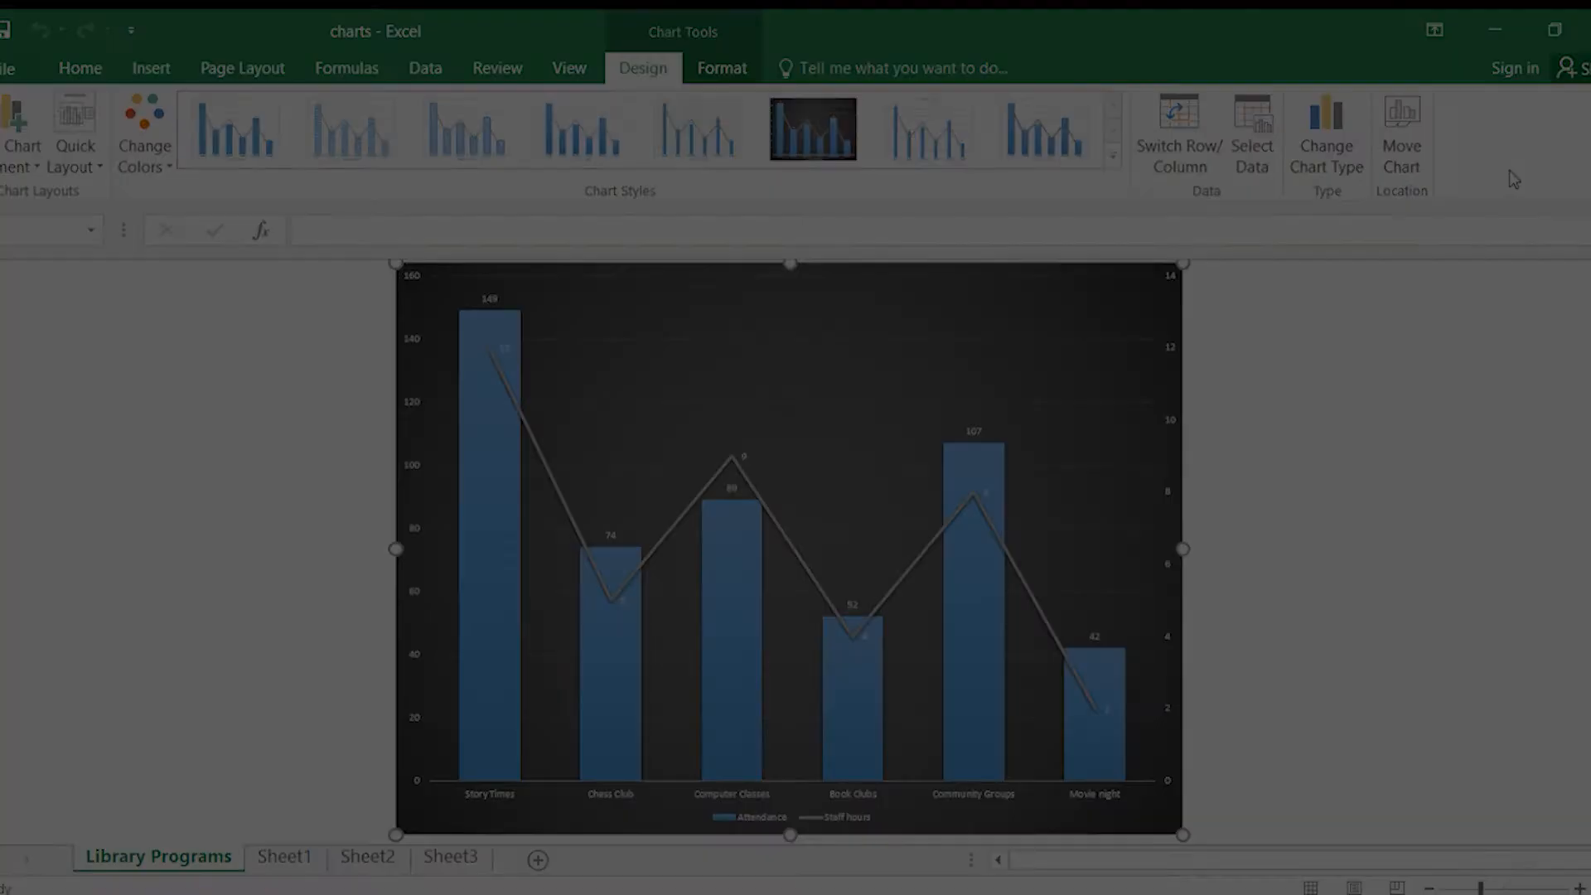
Step: Apply a white WordArt style to the program names on the chart's horizontal axis
{"action": "left_click", "coordinate": [722, 68]}
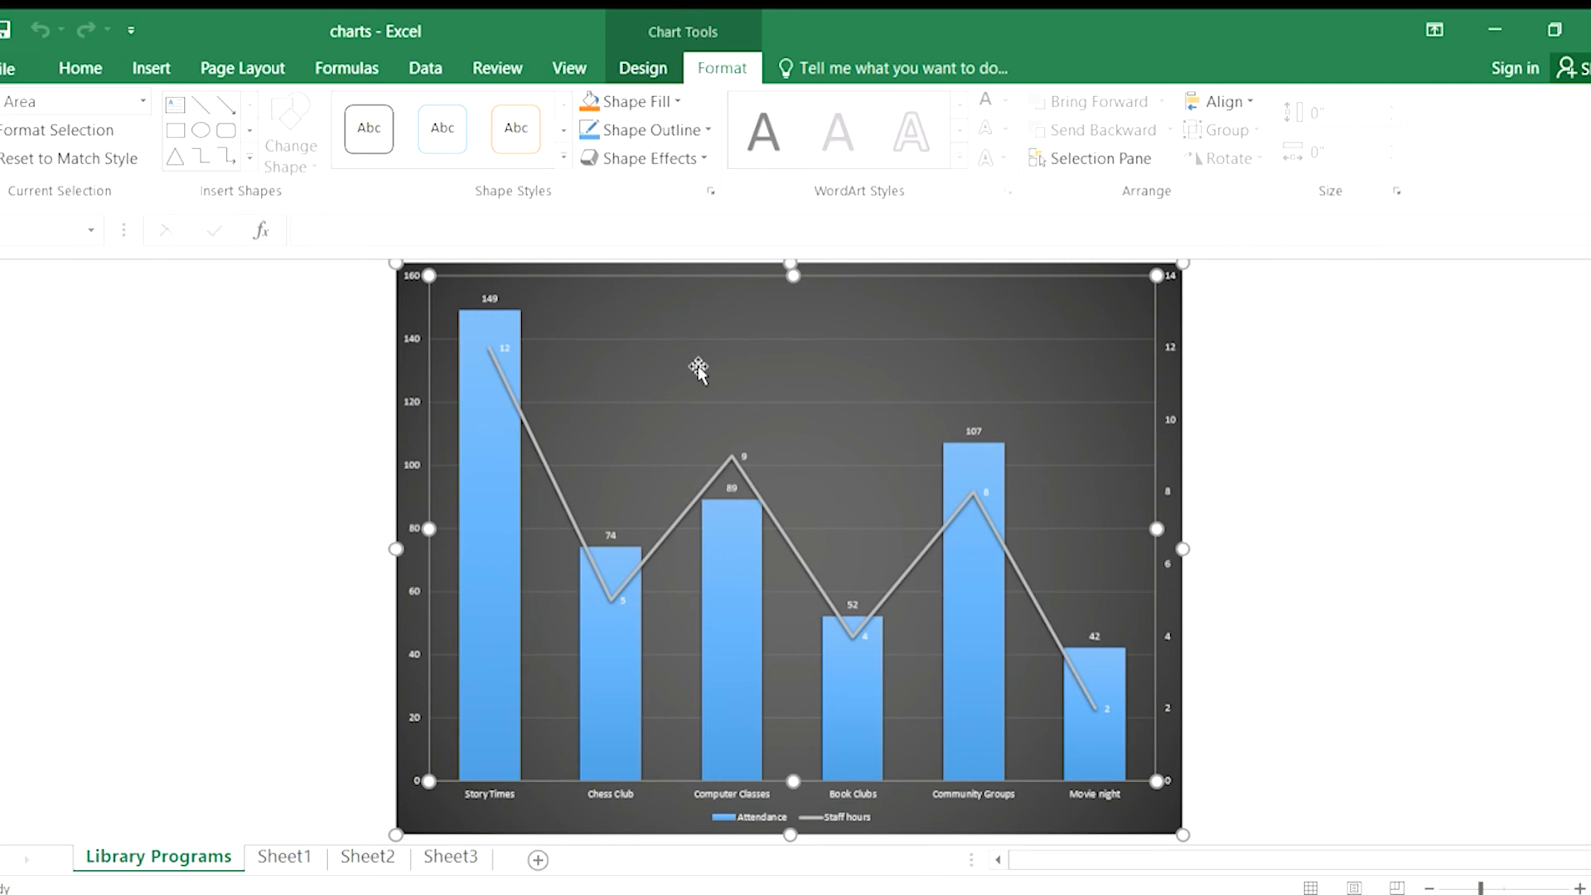
{"action": "left_click", "coordinate": [634, 401]}
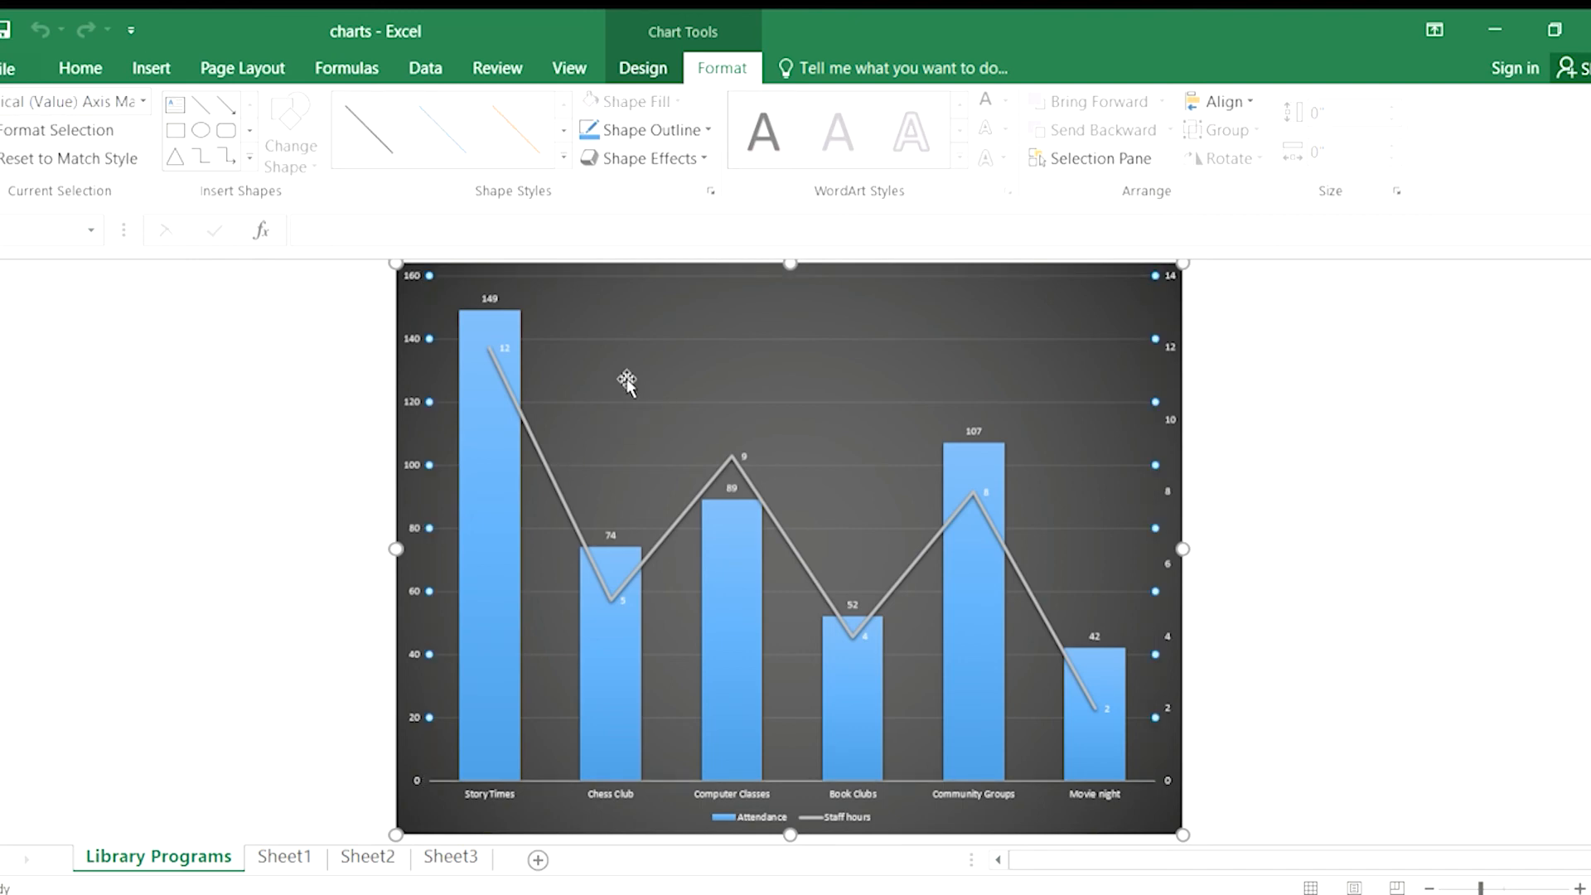
{"action": "left_click", "coordinate": [550, 583]}
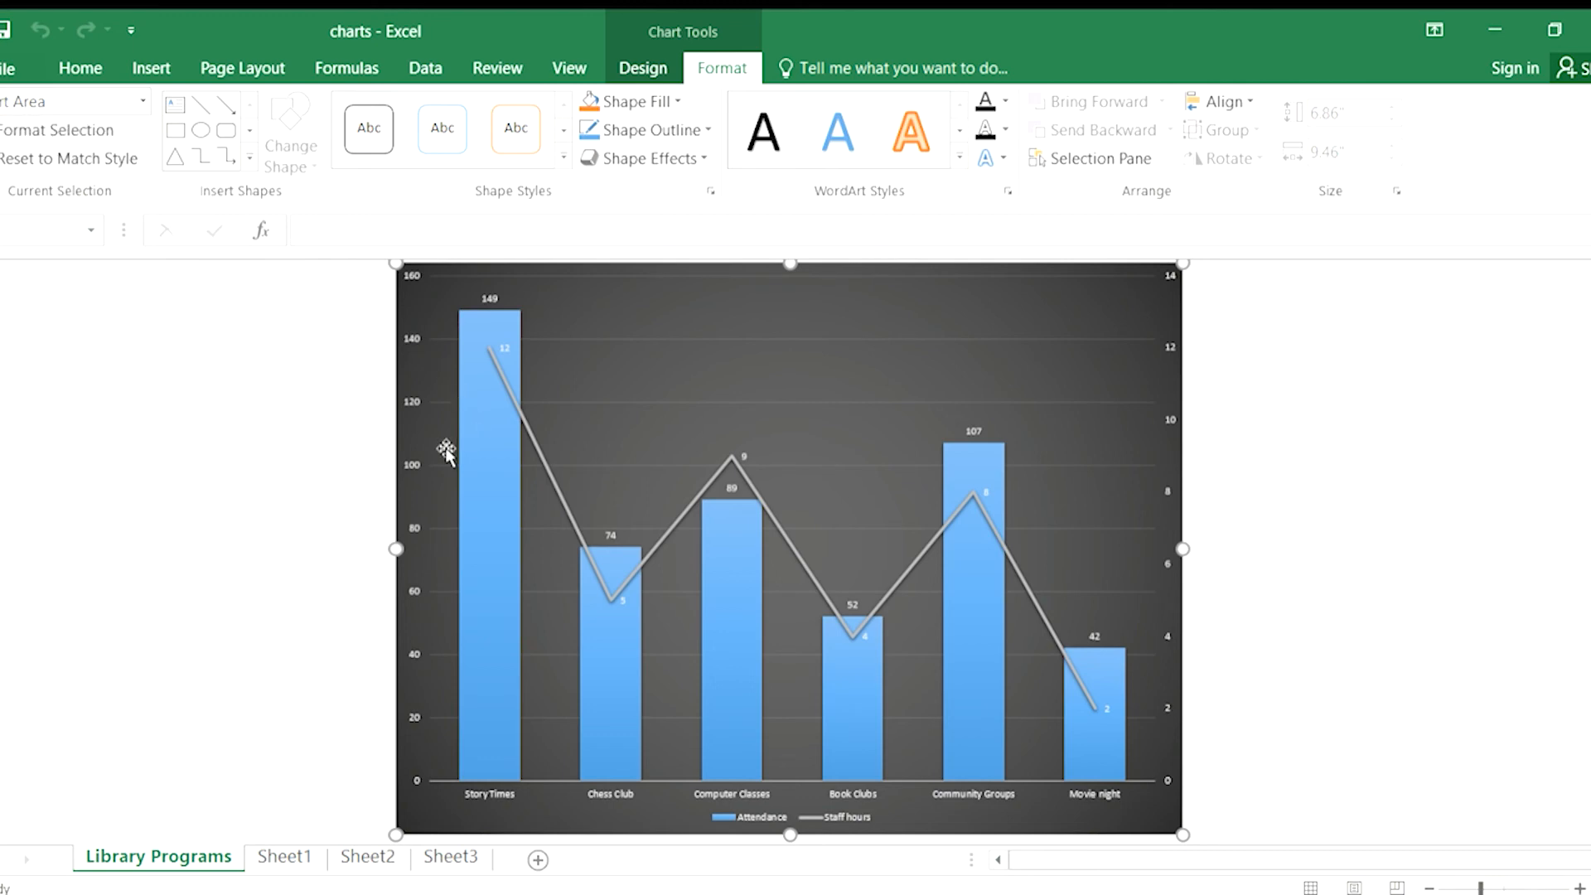
{"action": "left_click", "coordinate": [480, 788]}
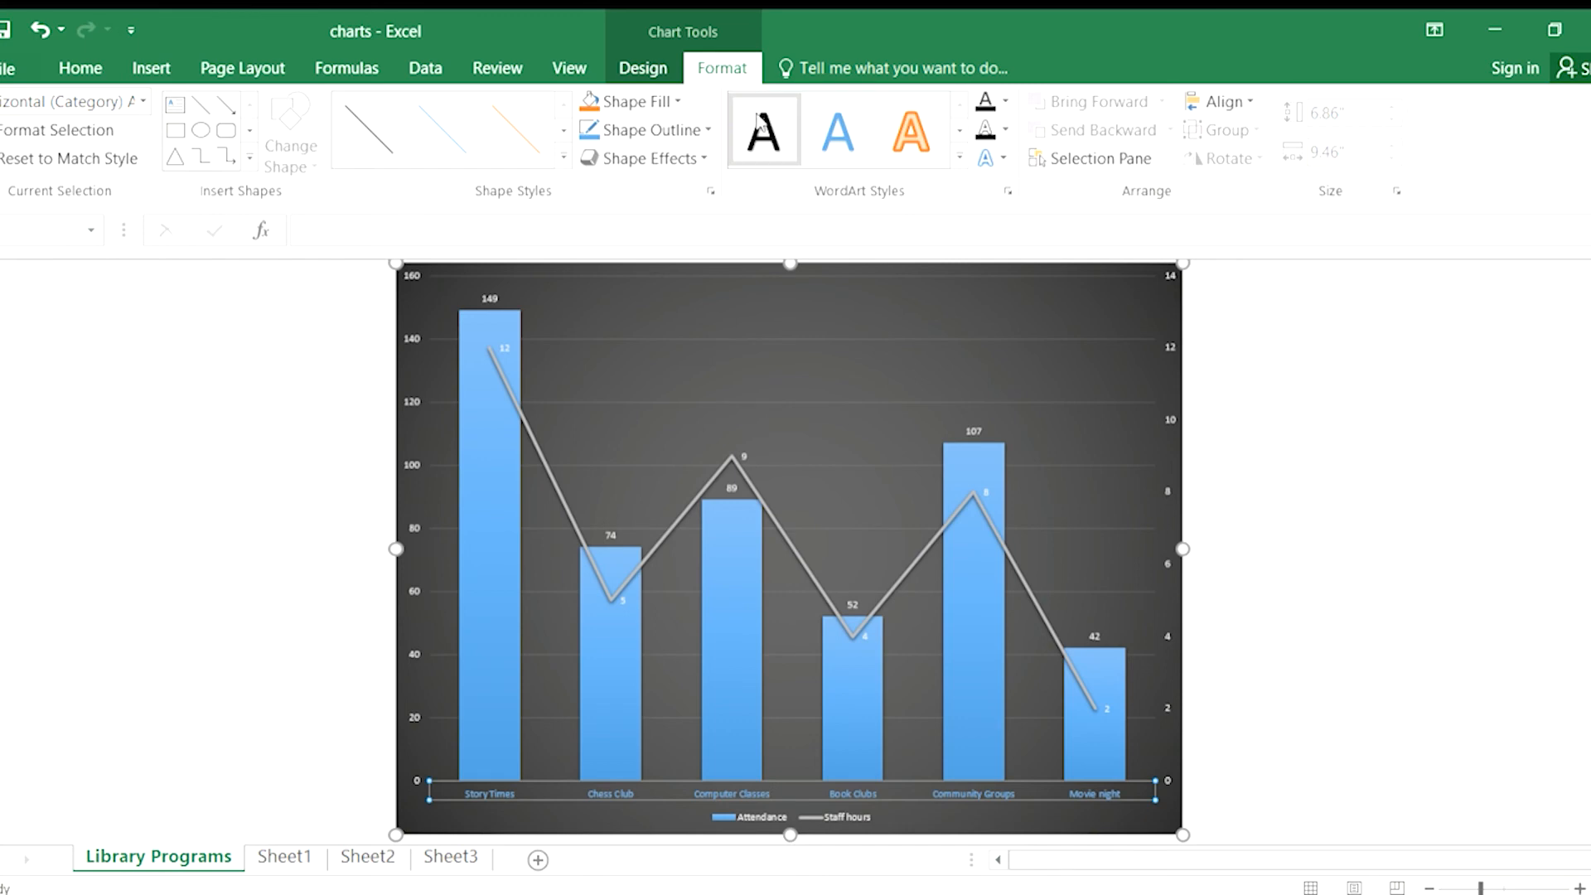
{"action": "left_click", "coordinate": [958, 130]}
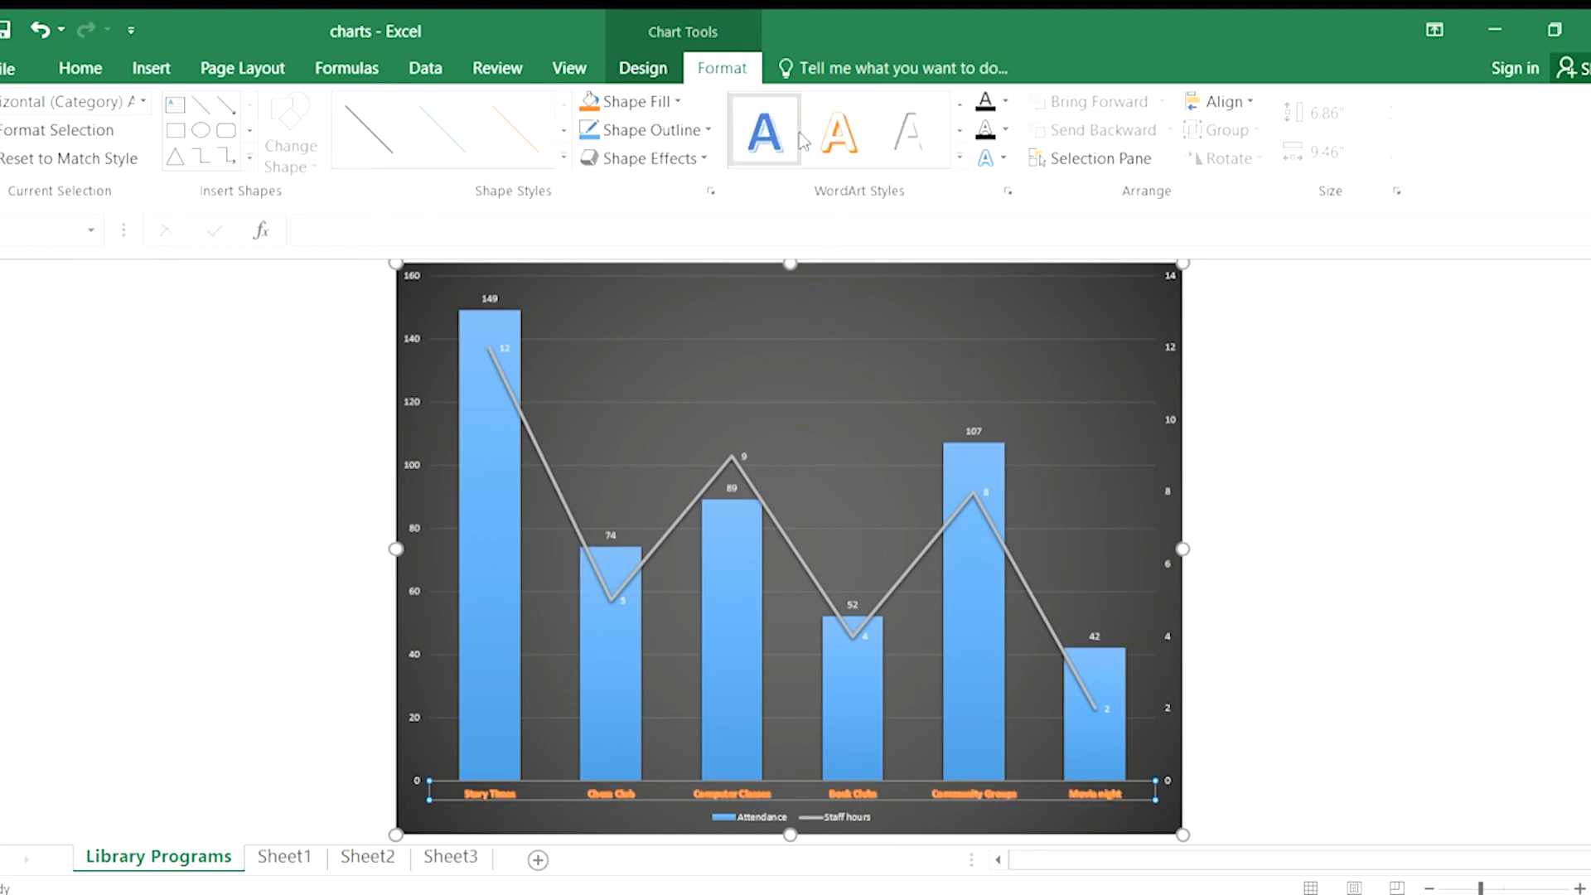
{"action": "left_click", "coordinate": [901, 146]}
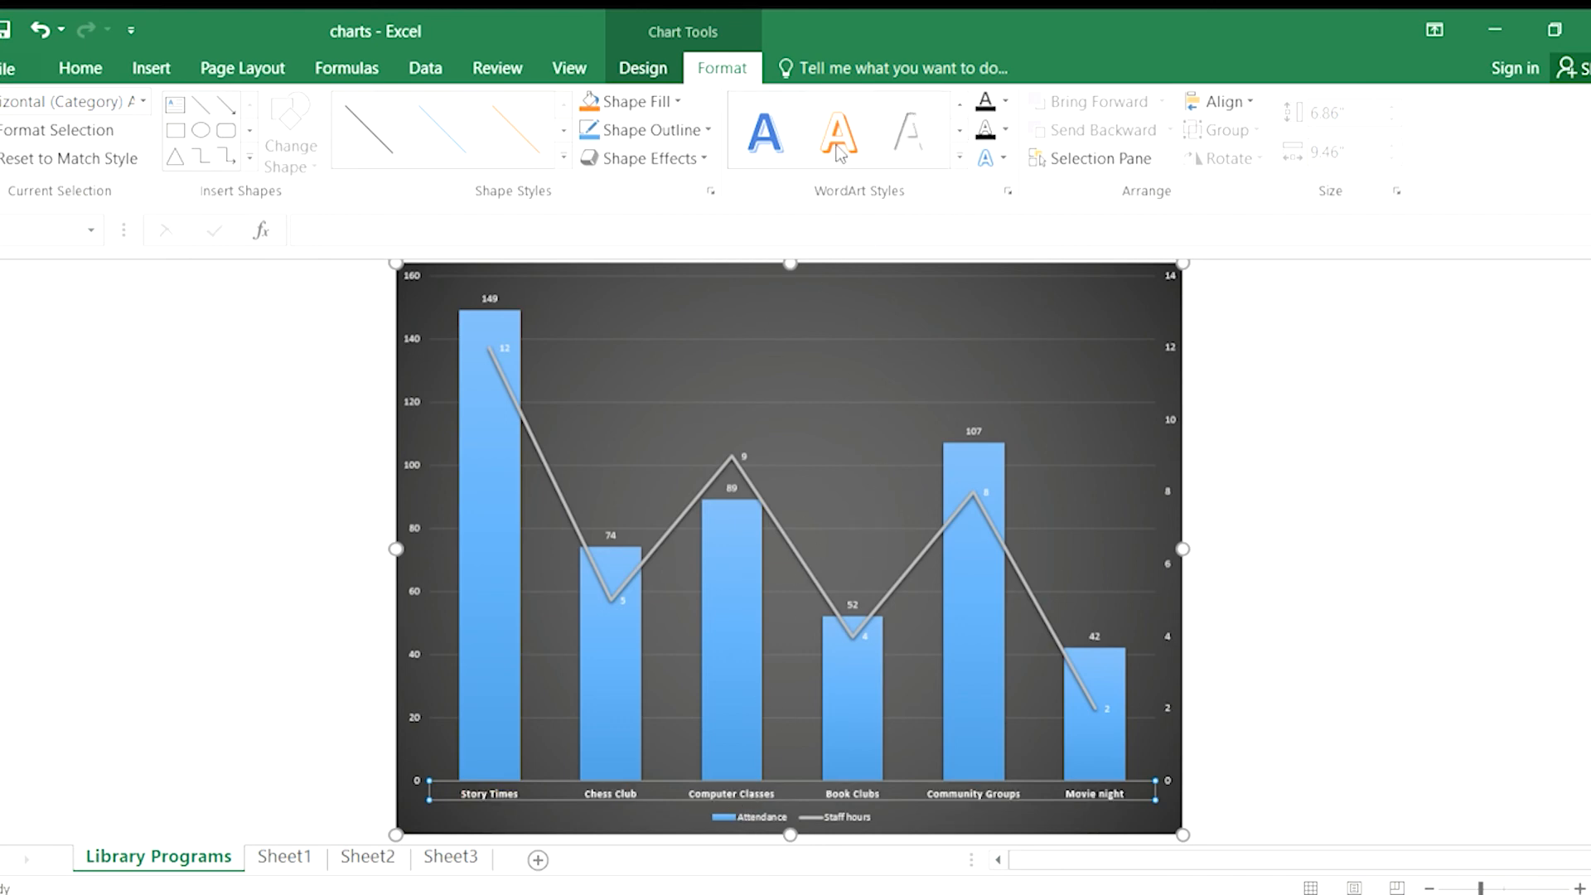
Step: Apply the white shape style with a blue outline to the Attendance columns
{"action": "left_click", "coordinate": [490, 545]}
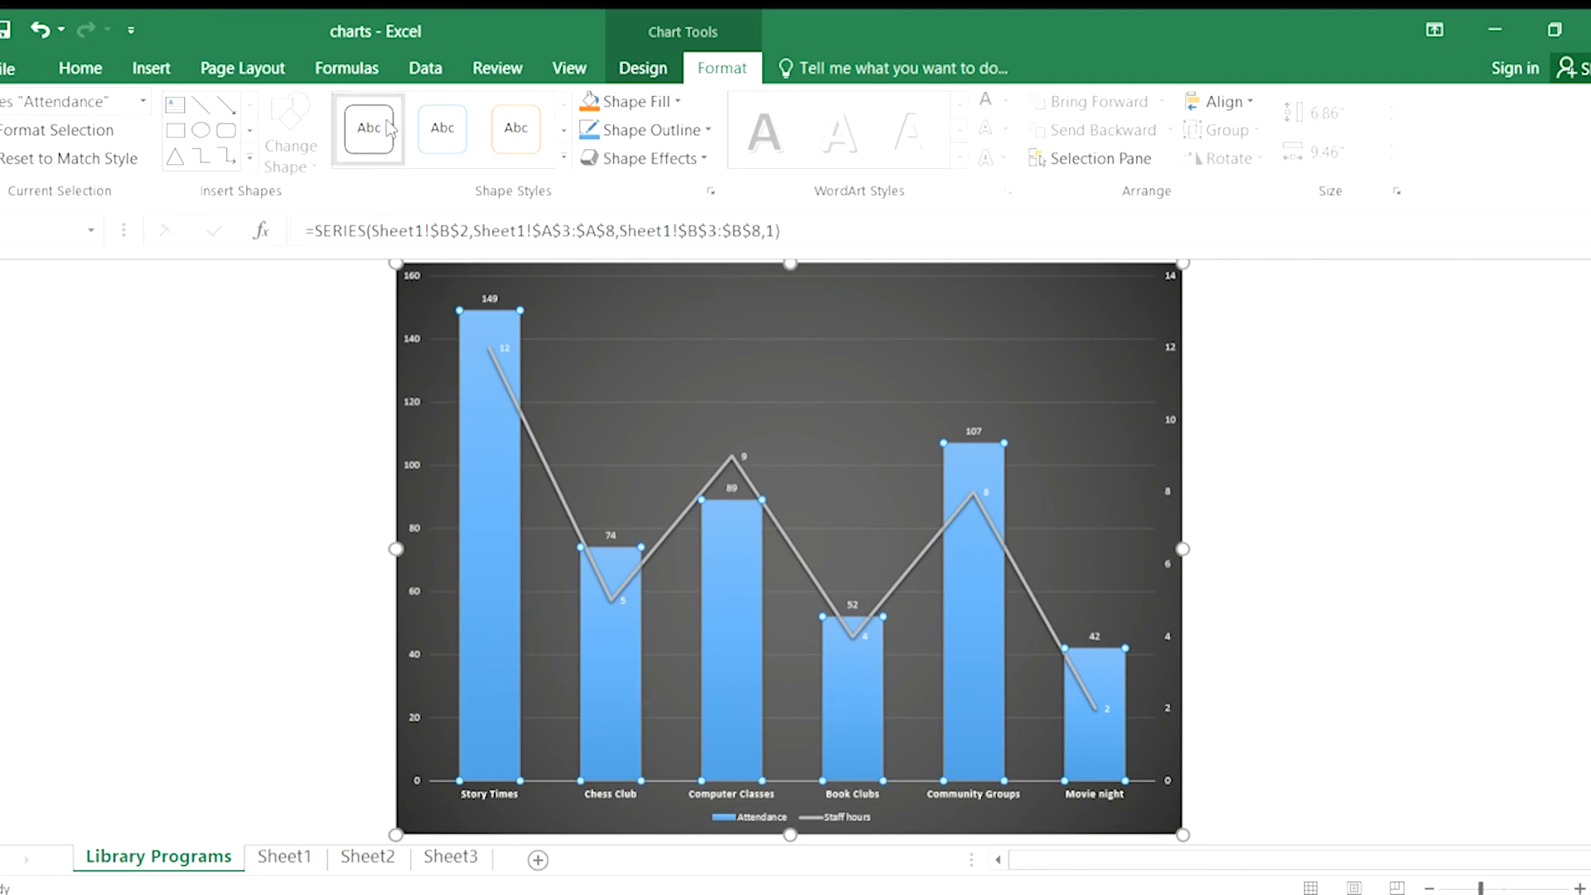
{"action": "left_click", "coordinate": [444, 138]}
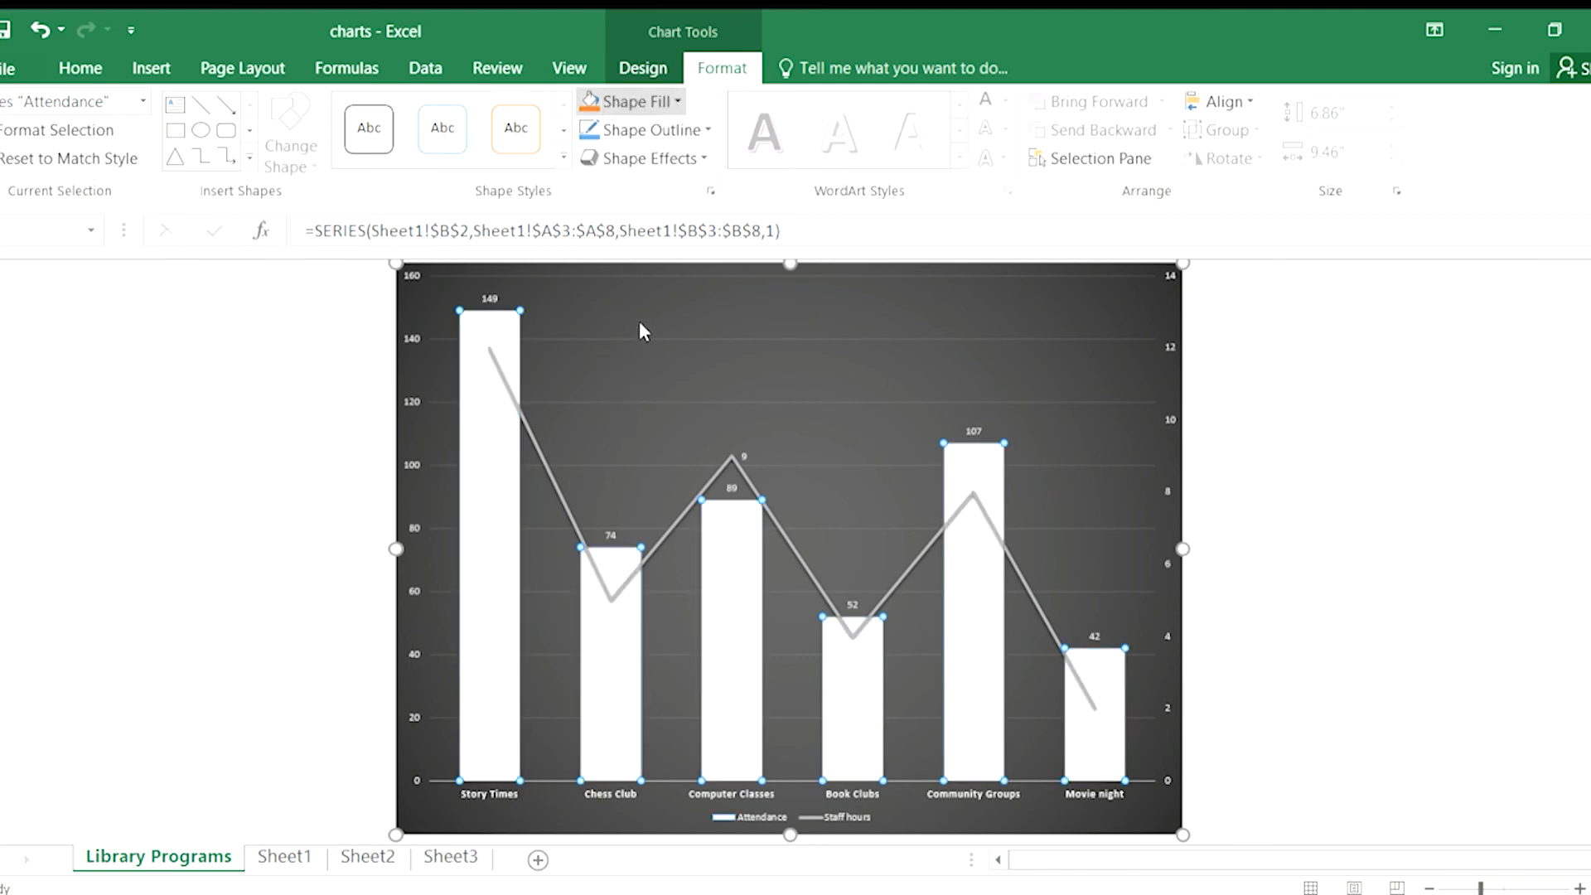
Step: Fill the Attendance columns with a solid light blue-gray color
{"action": "left_click", "coordinate": [642, 242]}
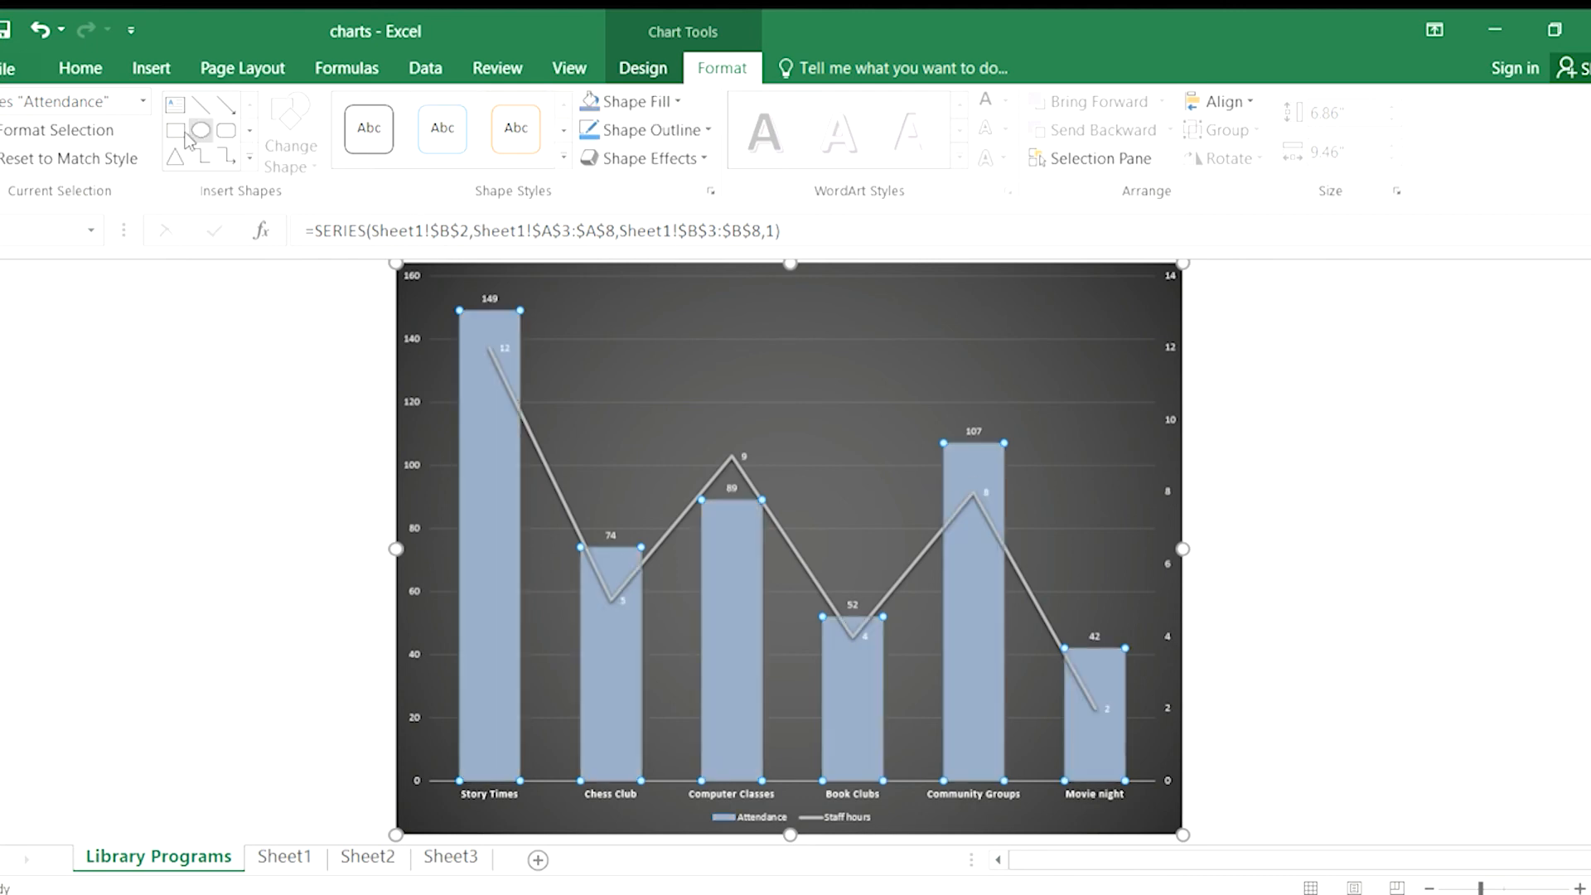
{"action": "left_click", "coordinate": [658, 396]}
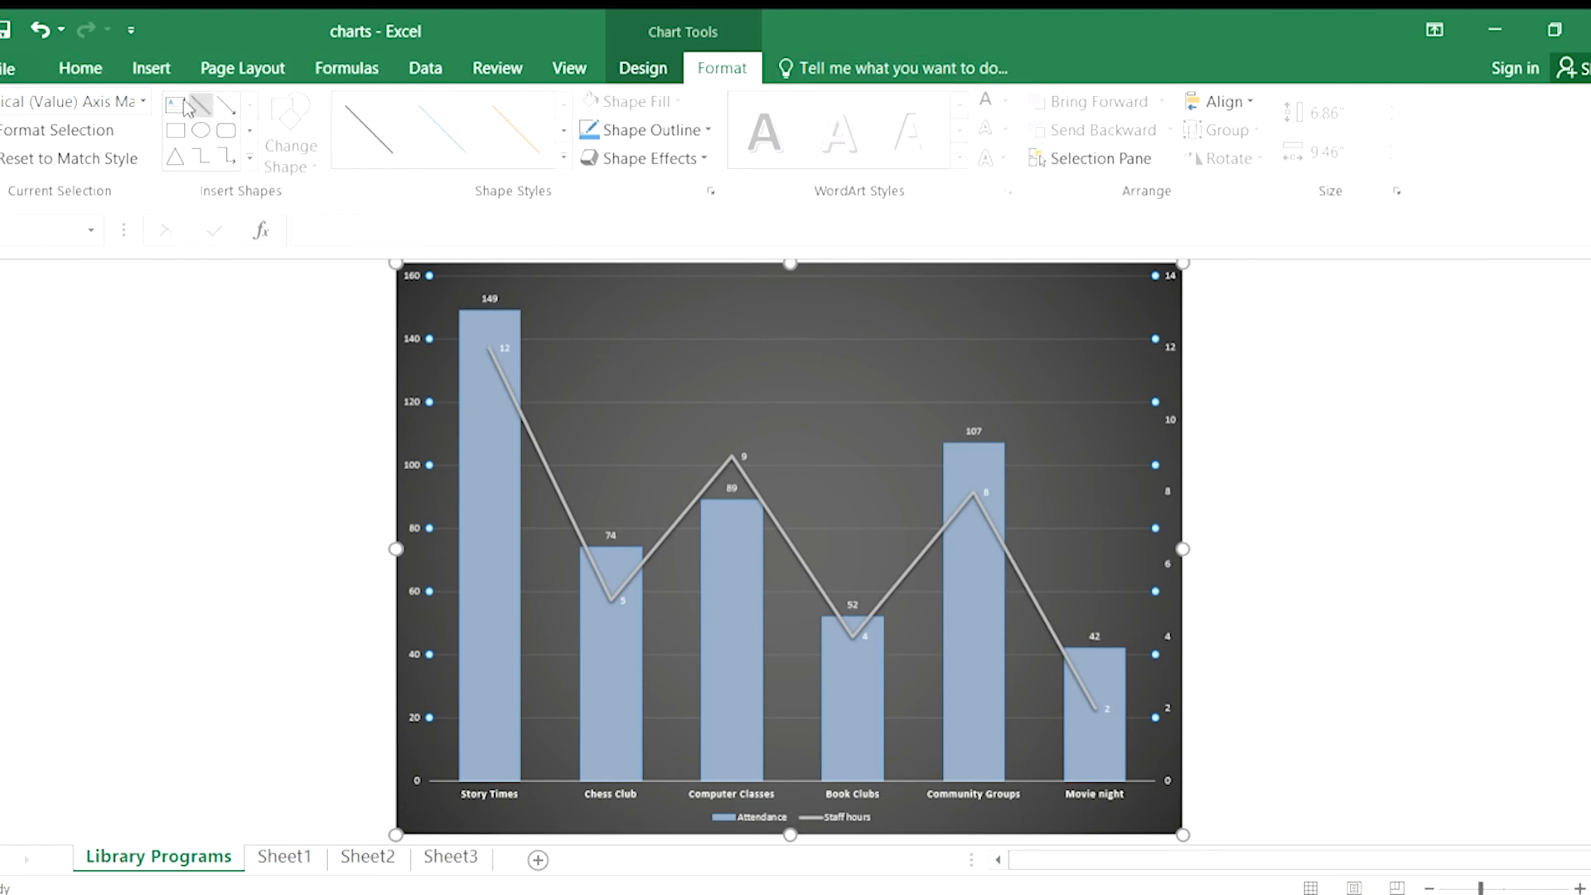
Step: Draw an arrow line about 2.06" tall above the Chess Club column, give it a glowing orange style, and delete it
{"action": "left_click", "coordinate": [222, 102]}
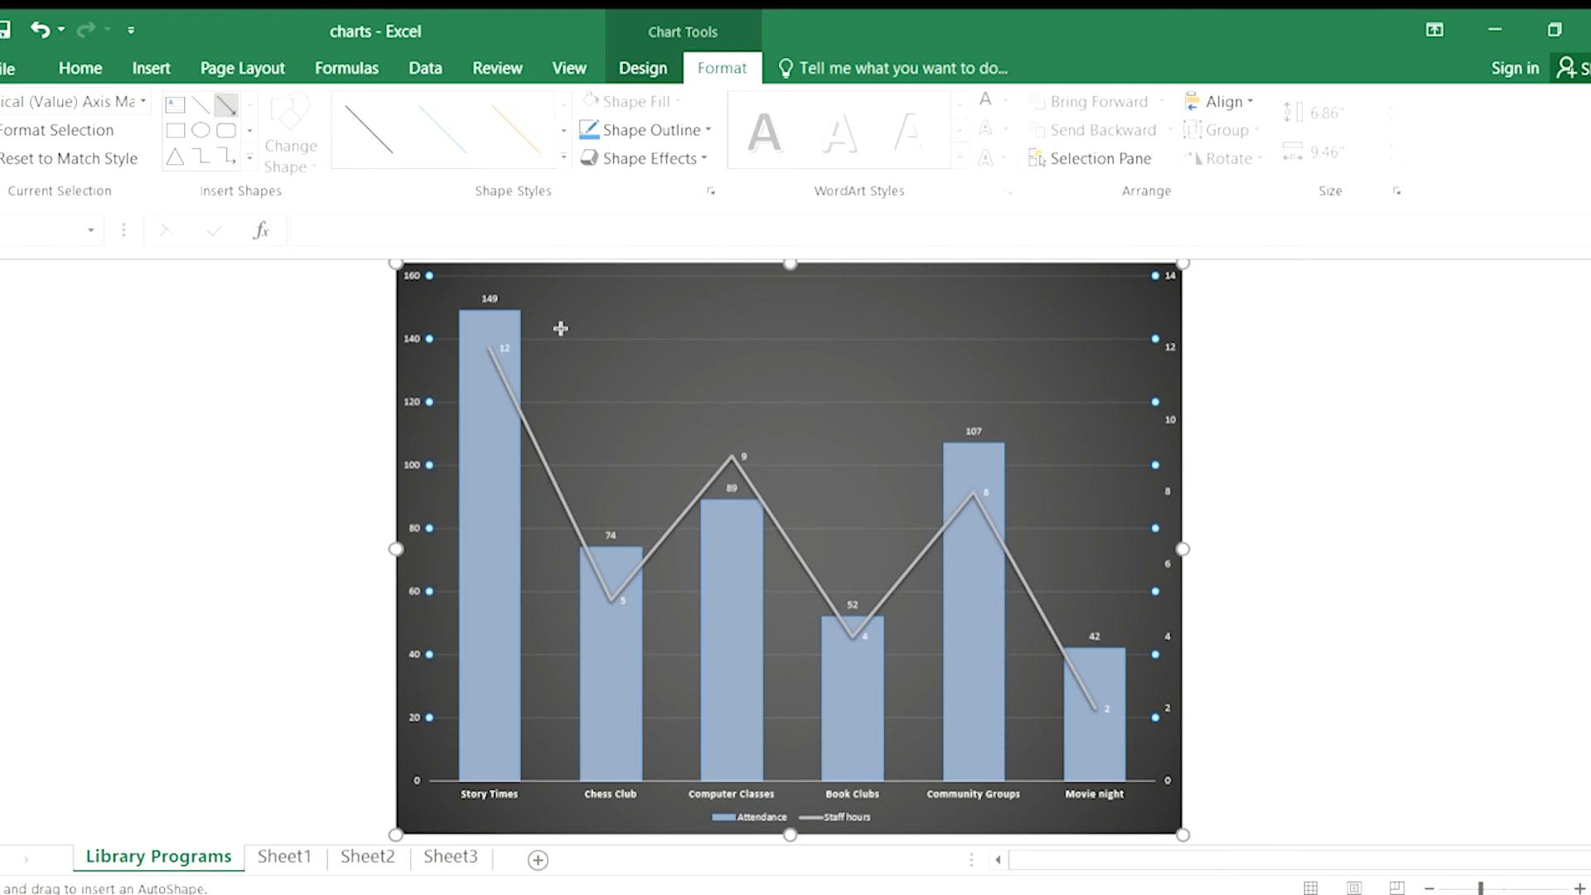
{"action": "mouse_move", "coordinate": [599, 335]}
{"action": "left_mouse_down"}
{"action": "mouse_move", "coordinate": [629, 498]}
{"action": "mouse_move", "coordinate": [610, 506]}
{"action": "left_mouse_up"}
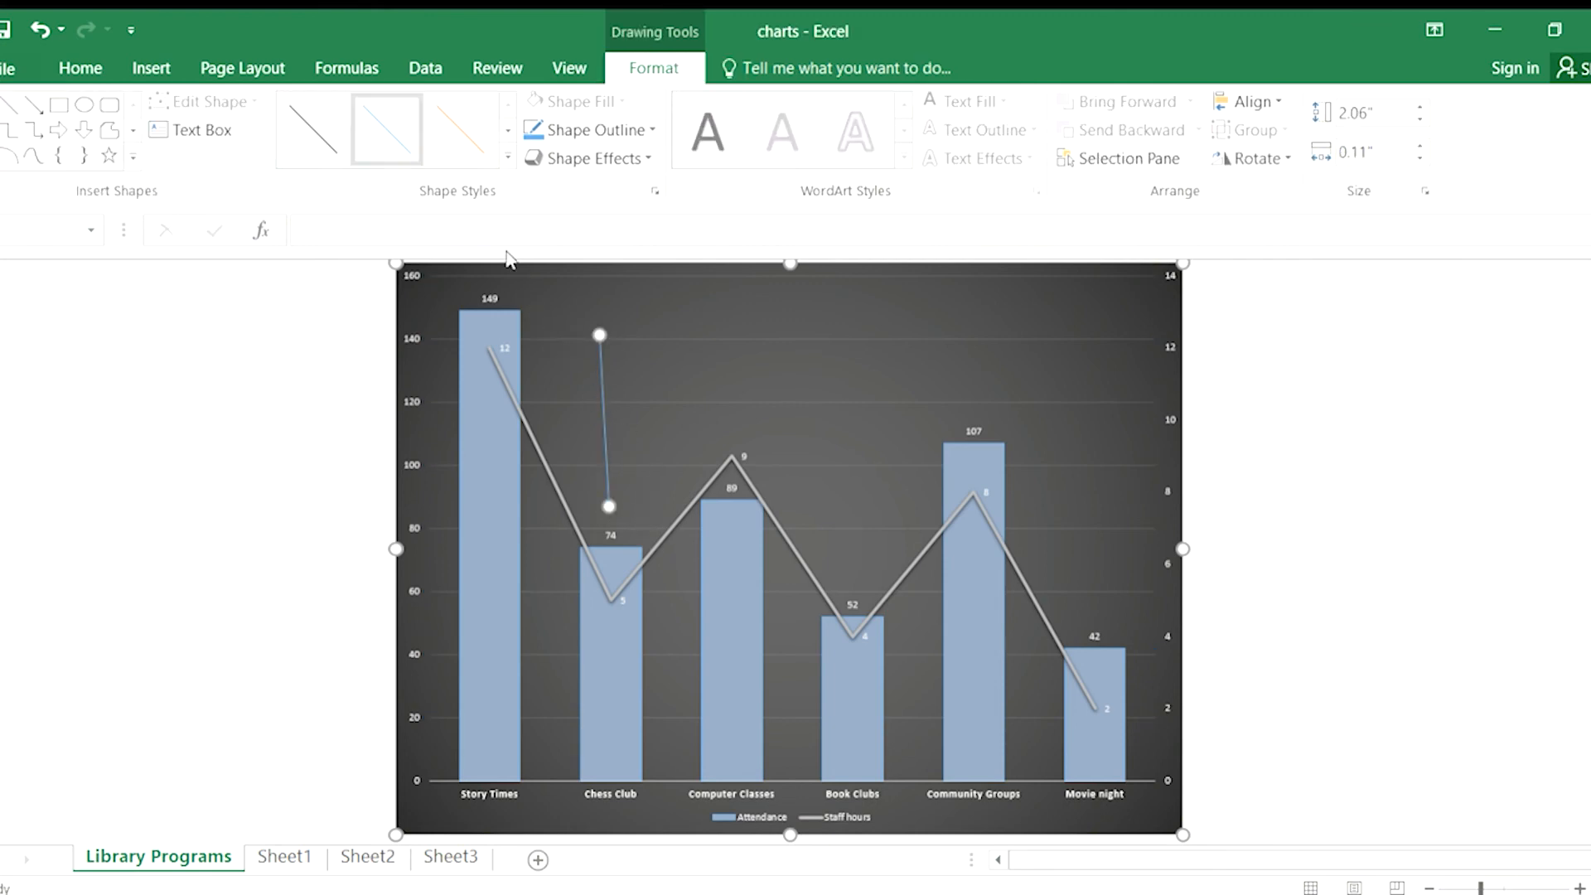
{"action": "left_click", "coordinate": [462, 149]}
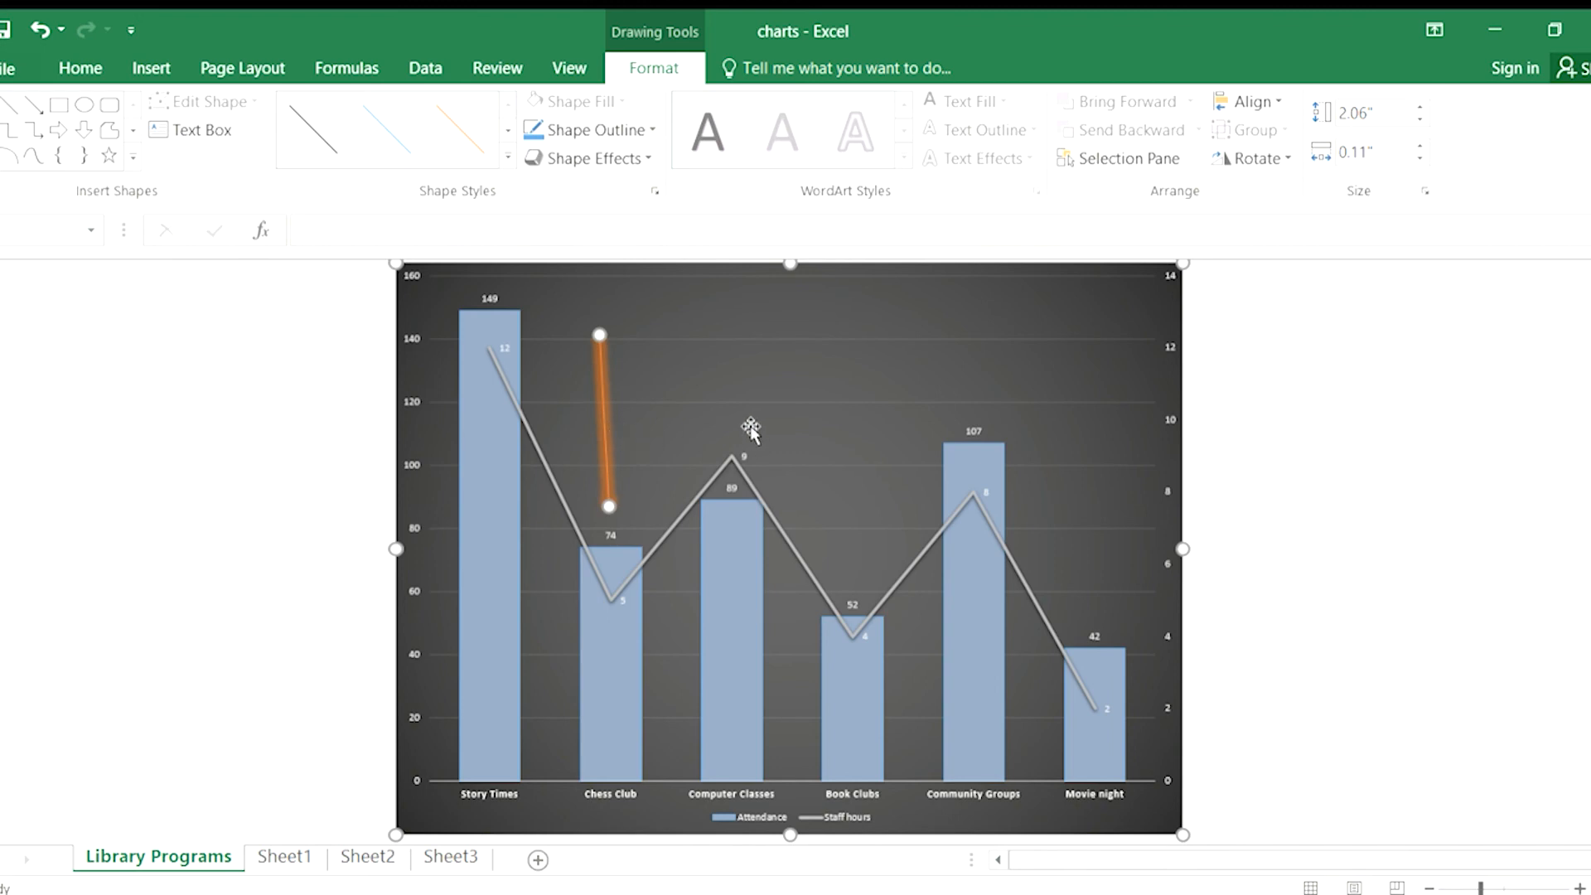
{"action": "key", "text": "Delete"}
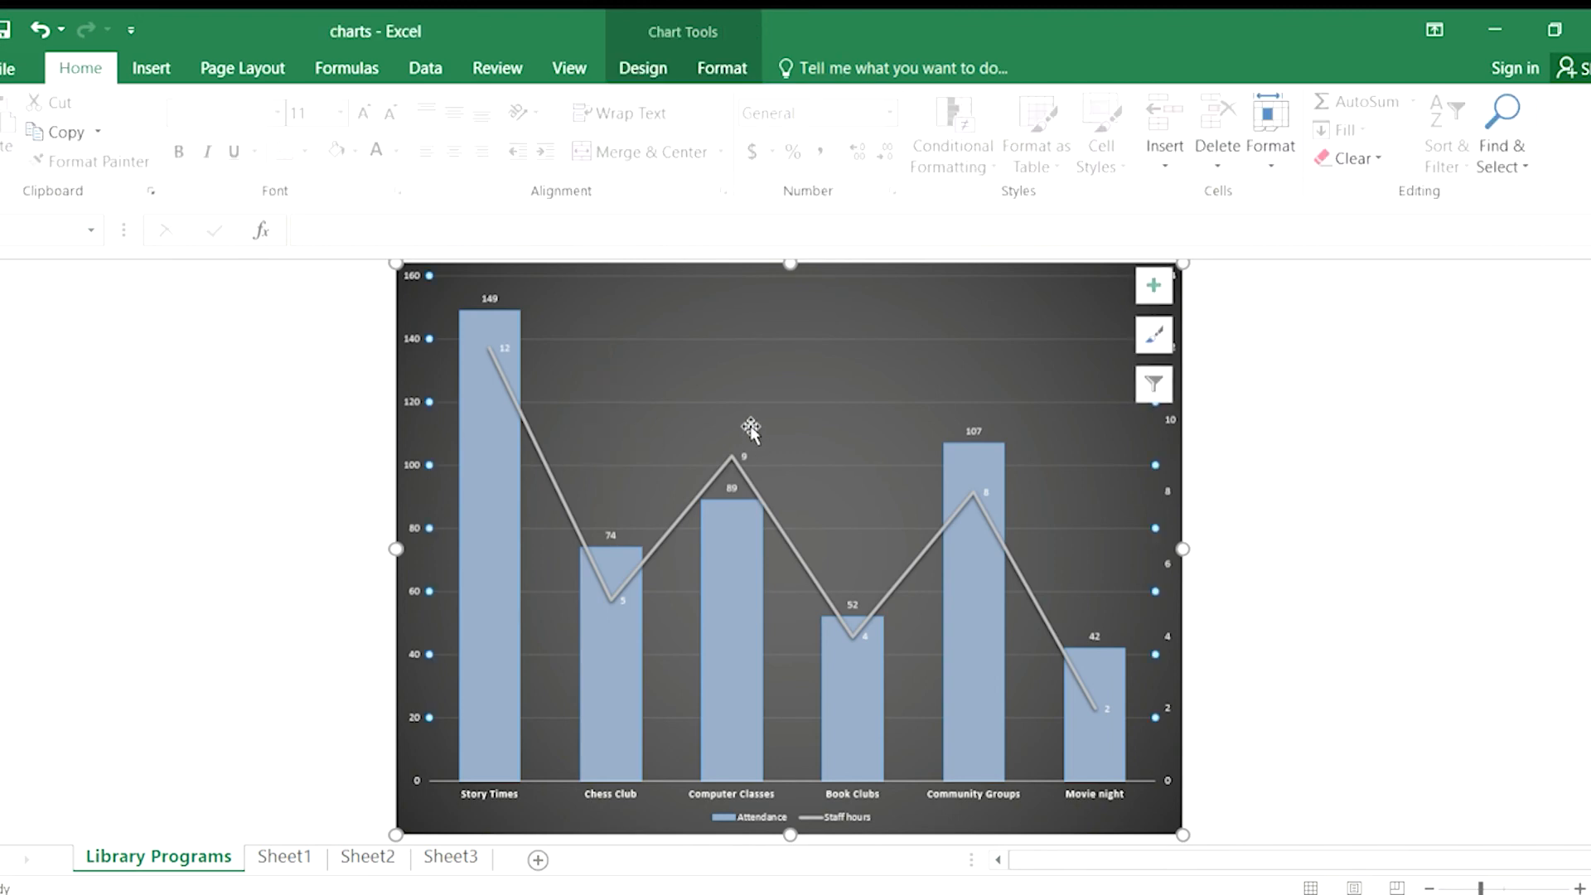
Step: Apply a bevel shape effect to the Attendance columns
{"action": "left_click", "coordinate": [616, 396]}
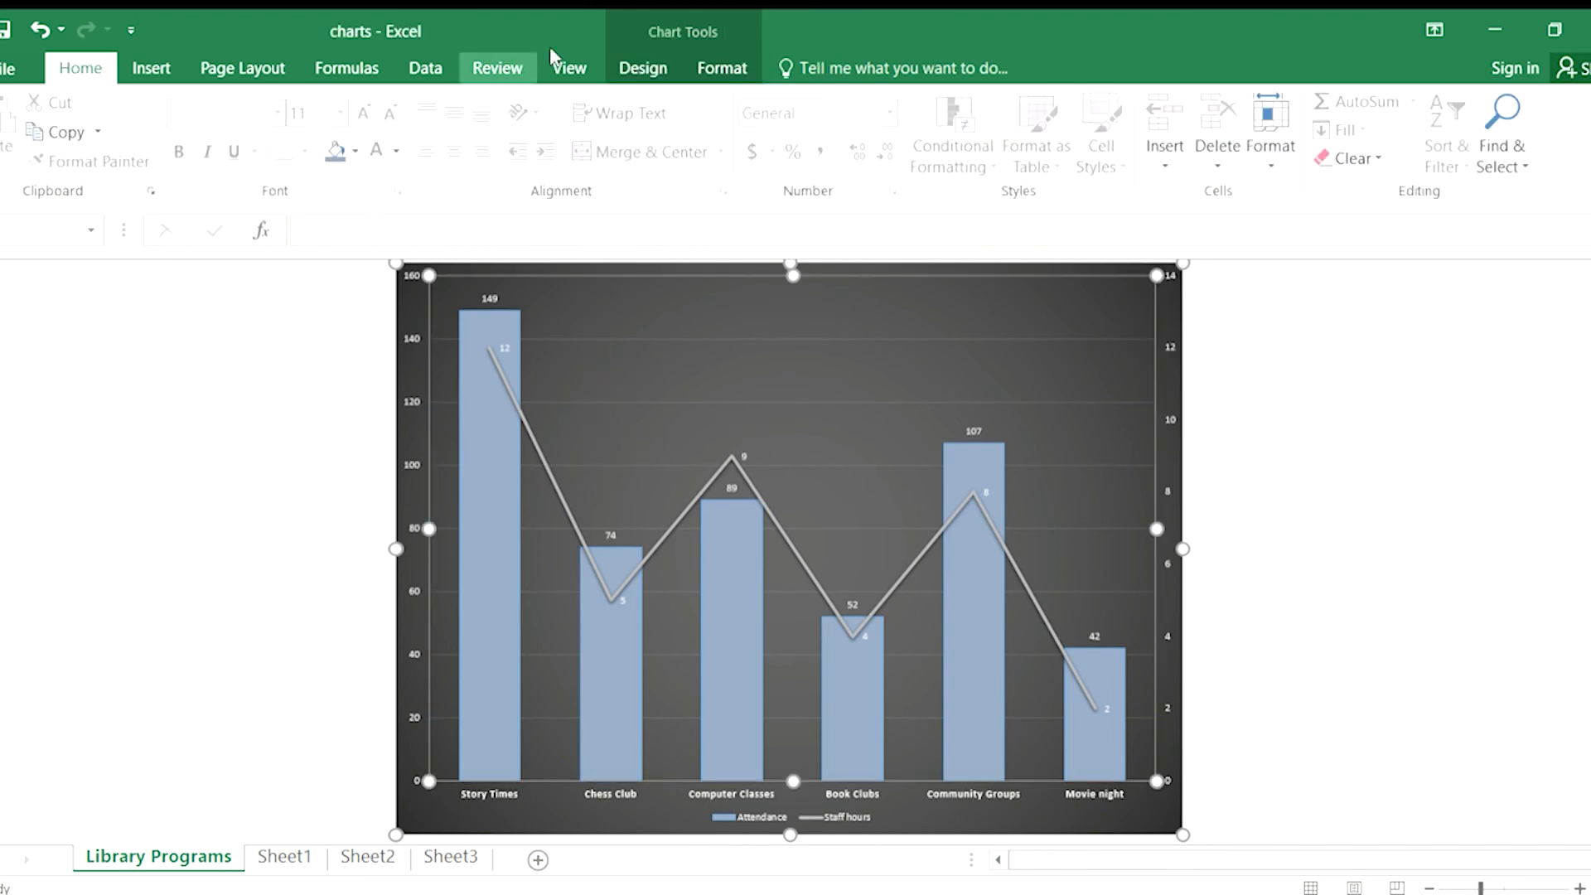
{"action": "left_click", "coordinate": [722, 68]}
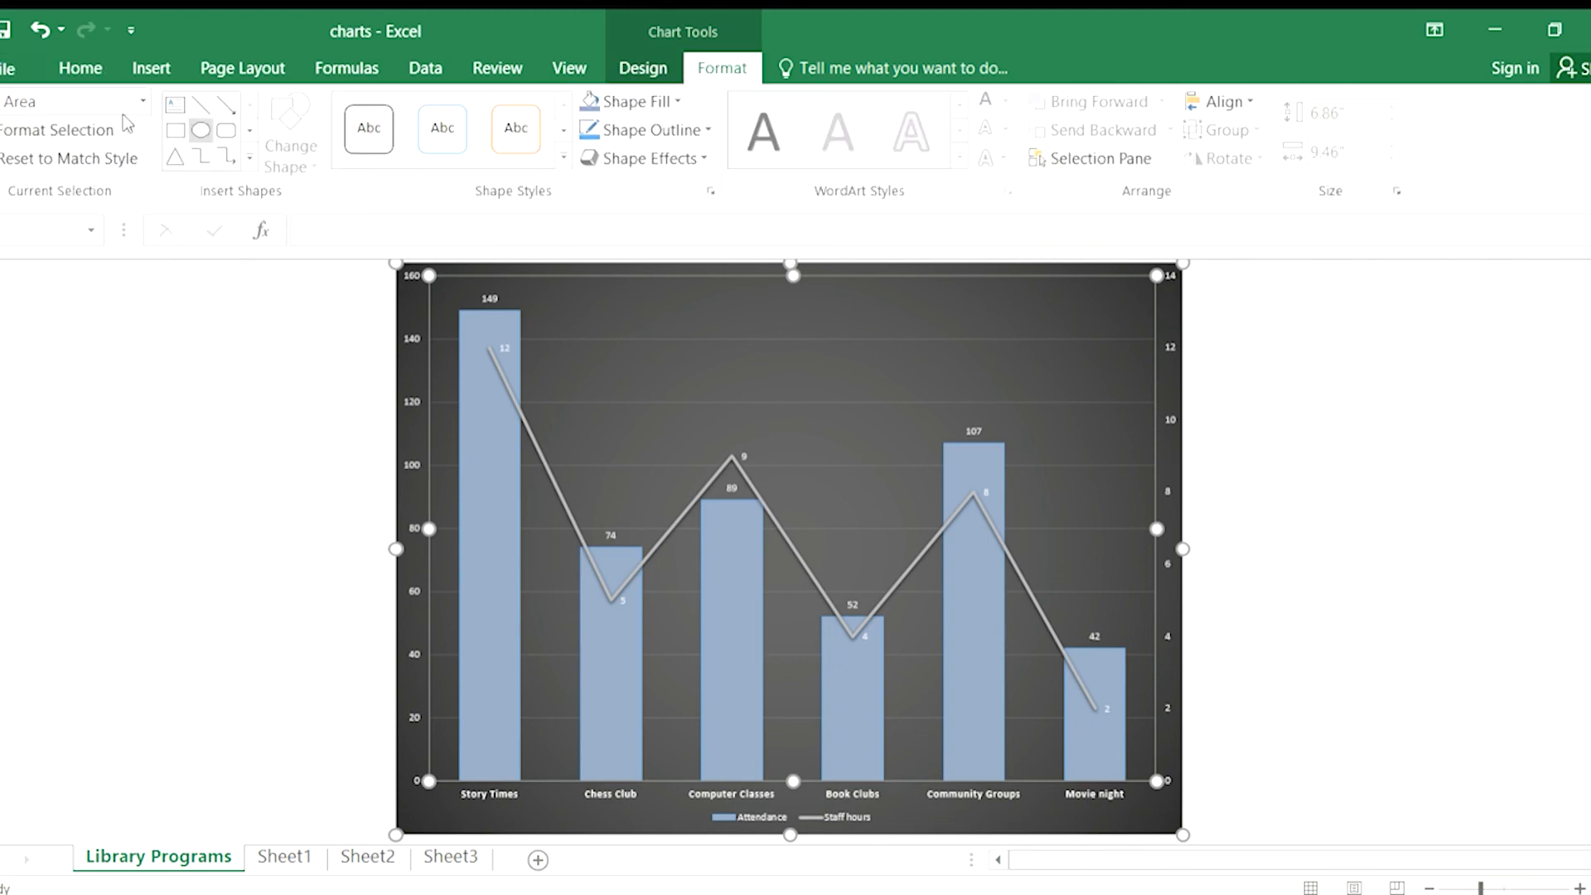
{"action": "left_click", "coordinate": [714, 624]}
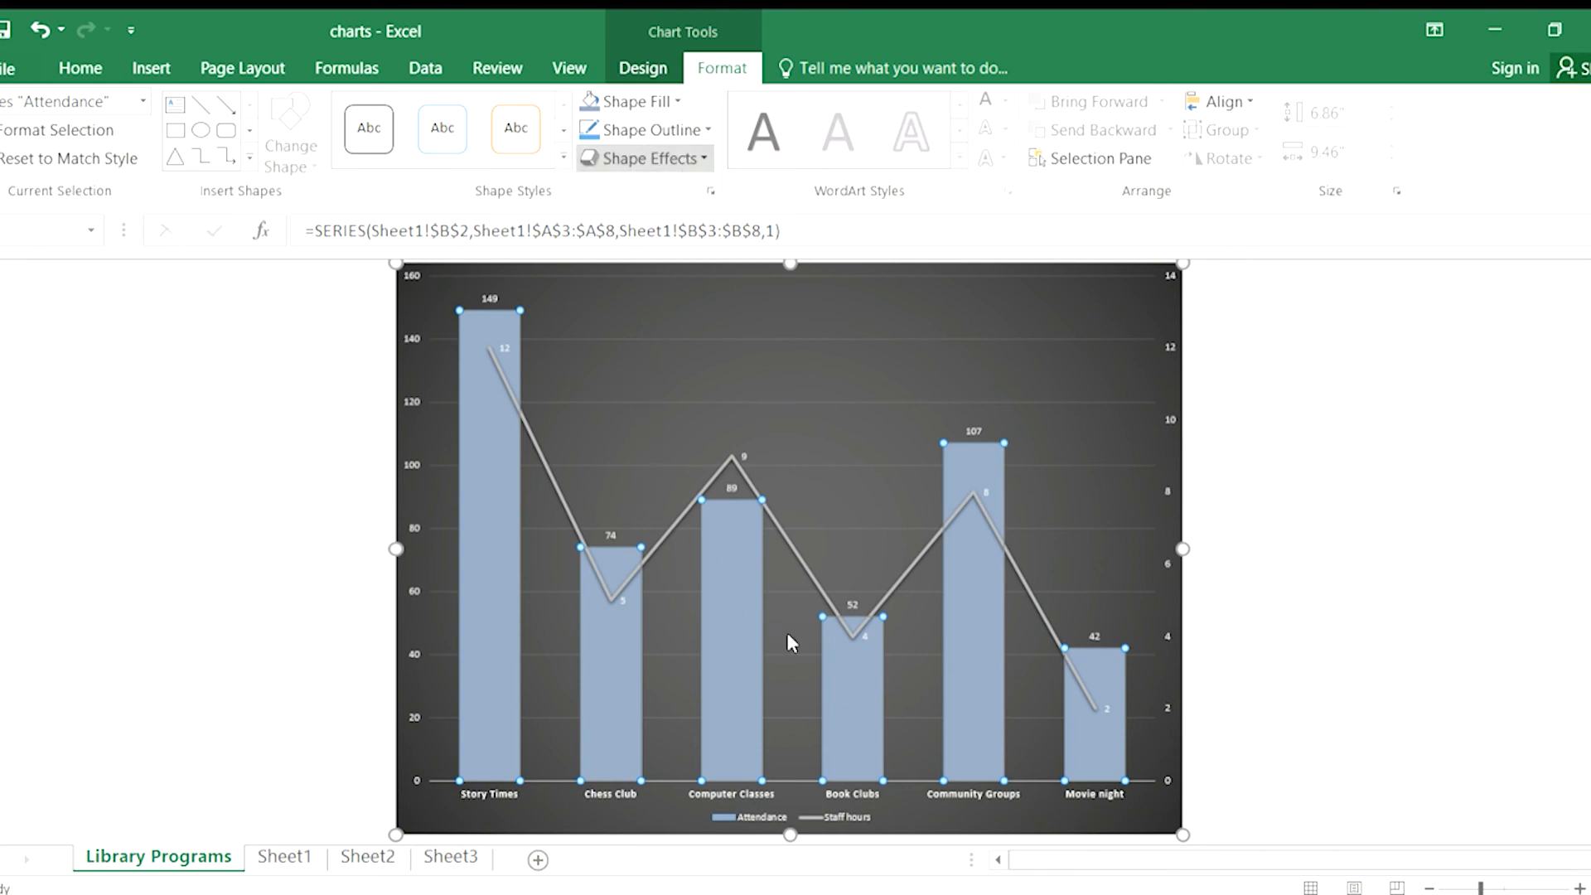
{"action": "left_click", "coordinate": [654, 375]}
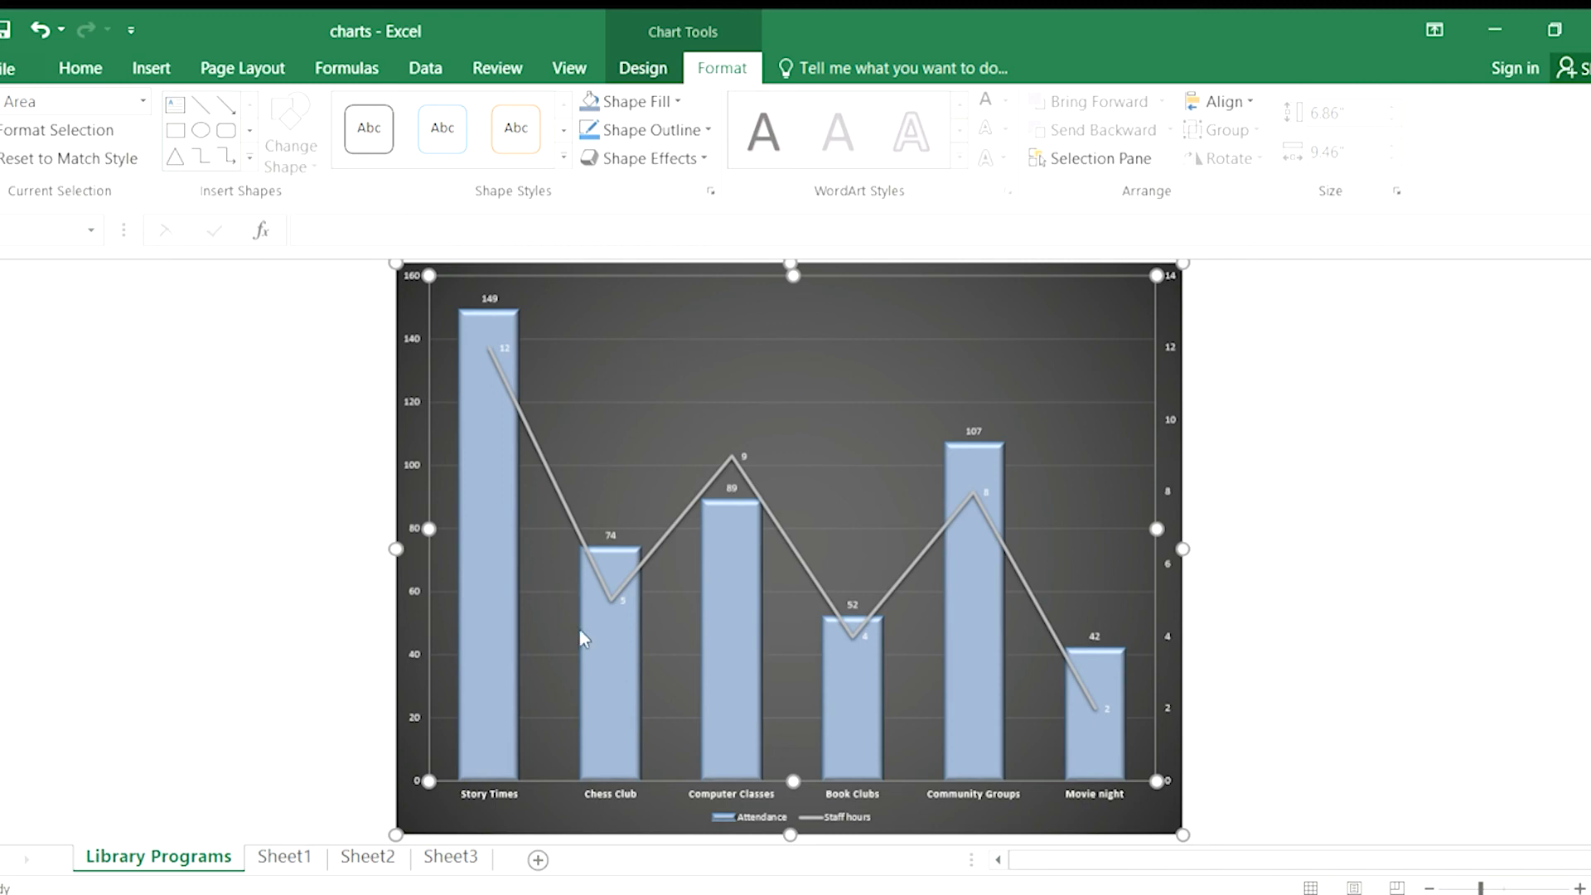
Step: Open the series formatting options for the Attendance columns and set their gap width to 94%
{"action": "double_click", "coordinate": [594, 663]}
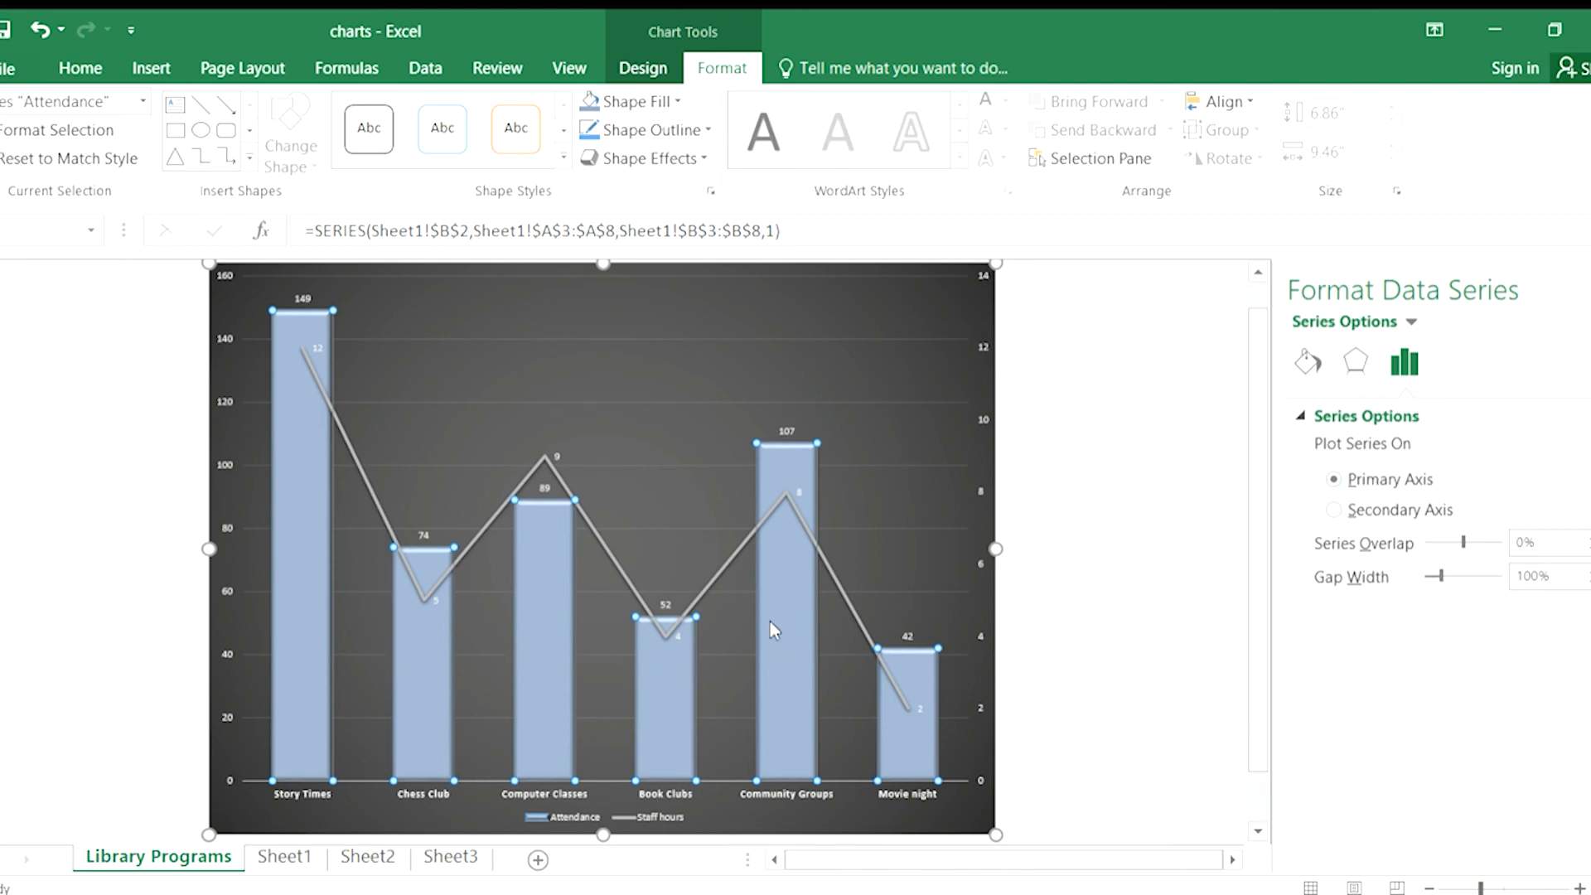
{"action": "left_click", "coordinate": [694, 581]}
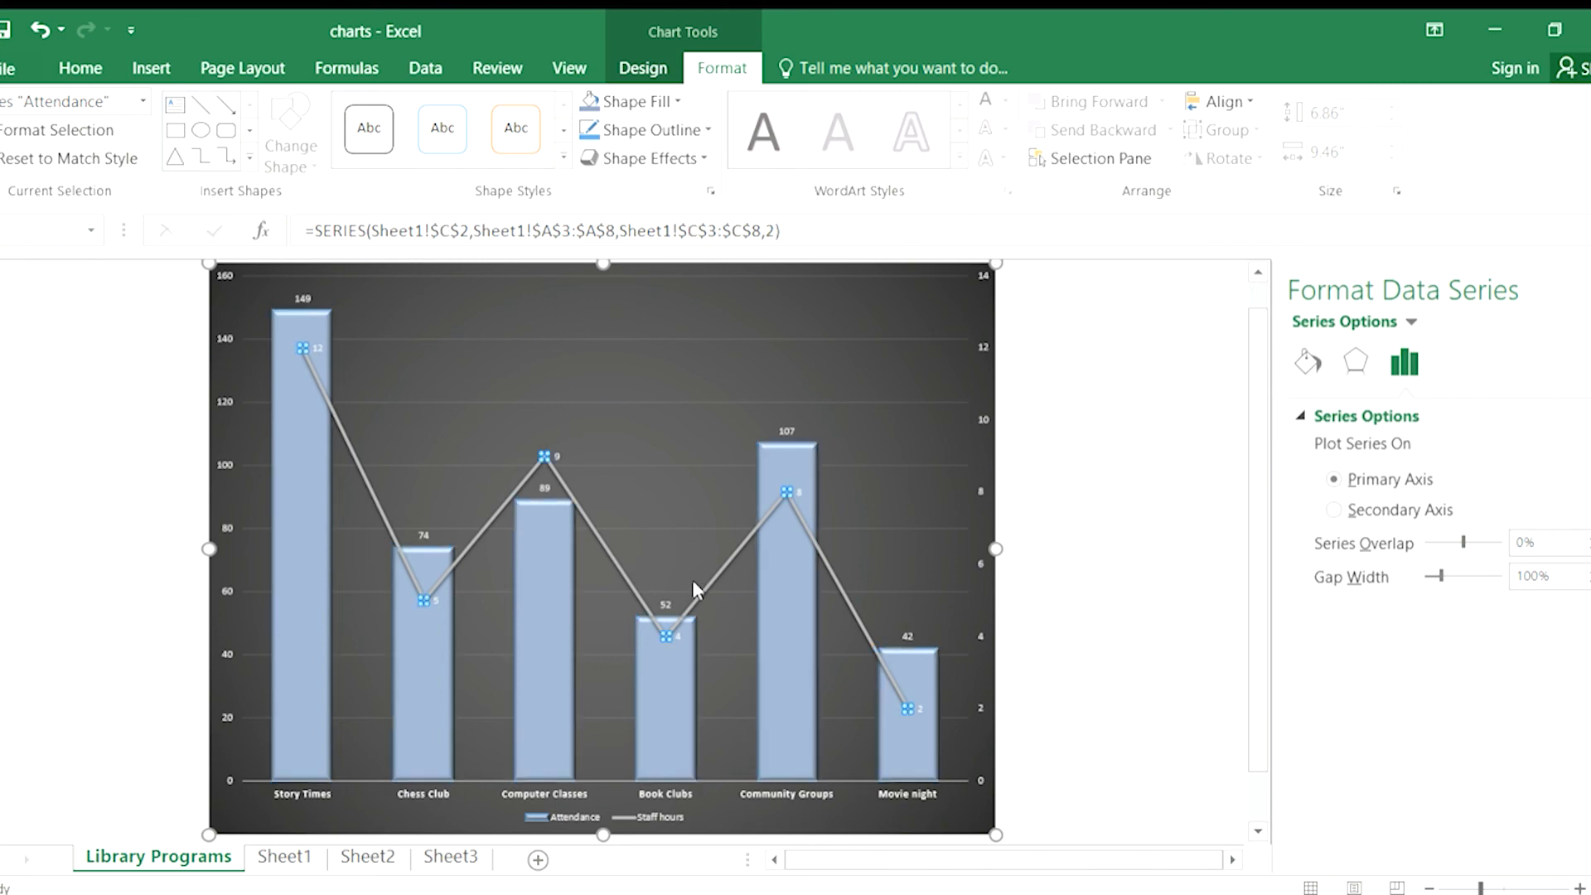
{"action": "left_click", "coordinate": [693, 582]}
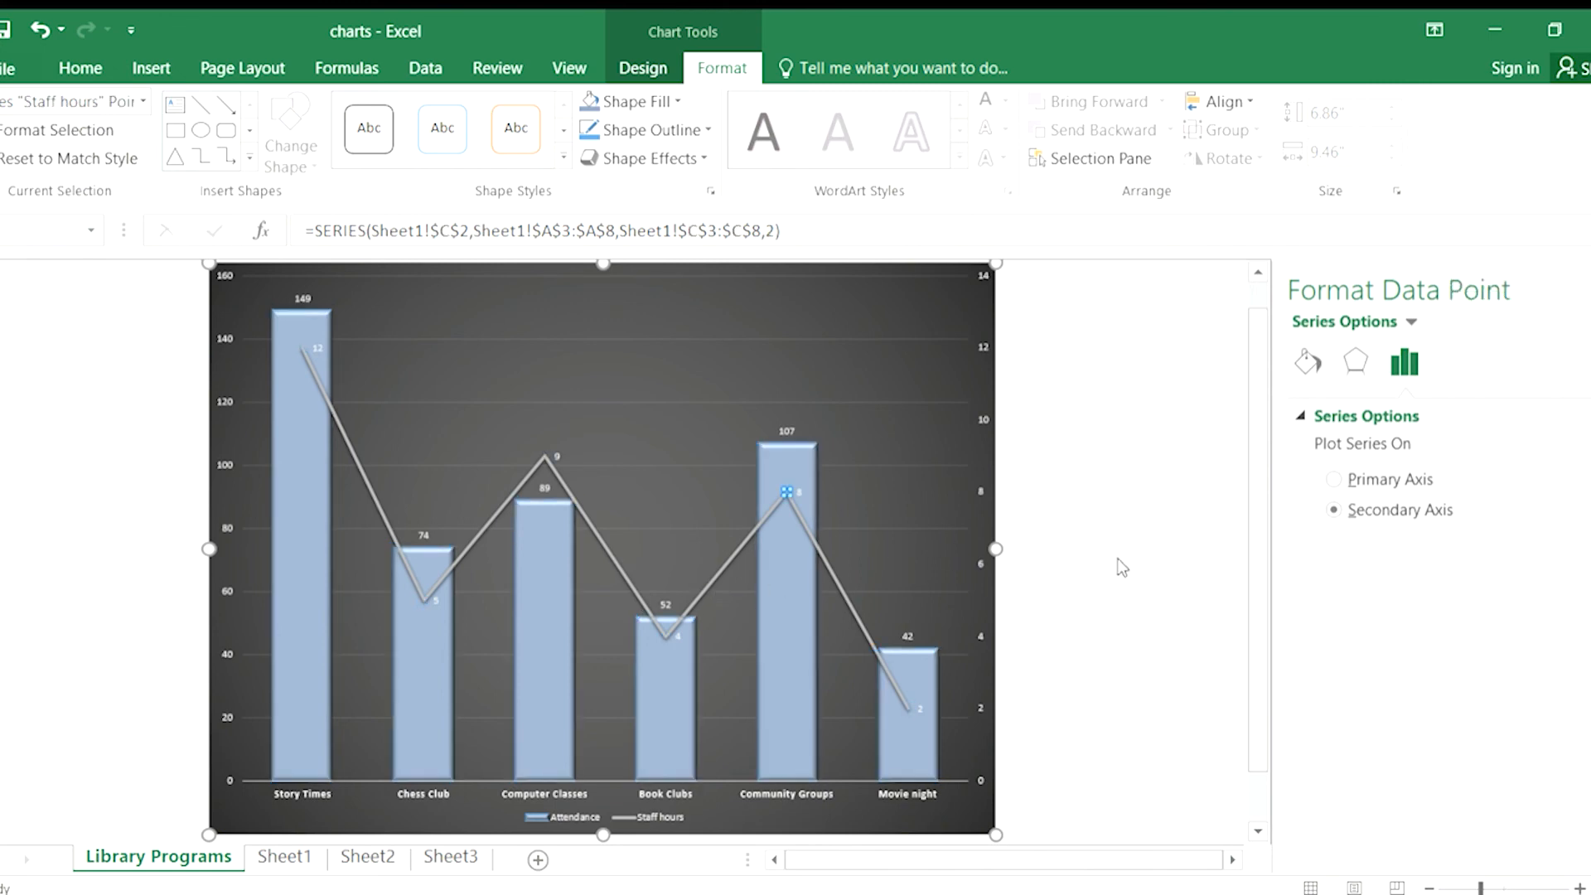
{"action": "left_click", "coordinate": [769, 730]}
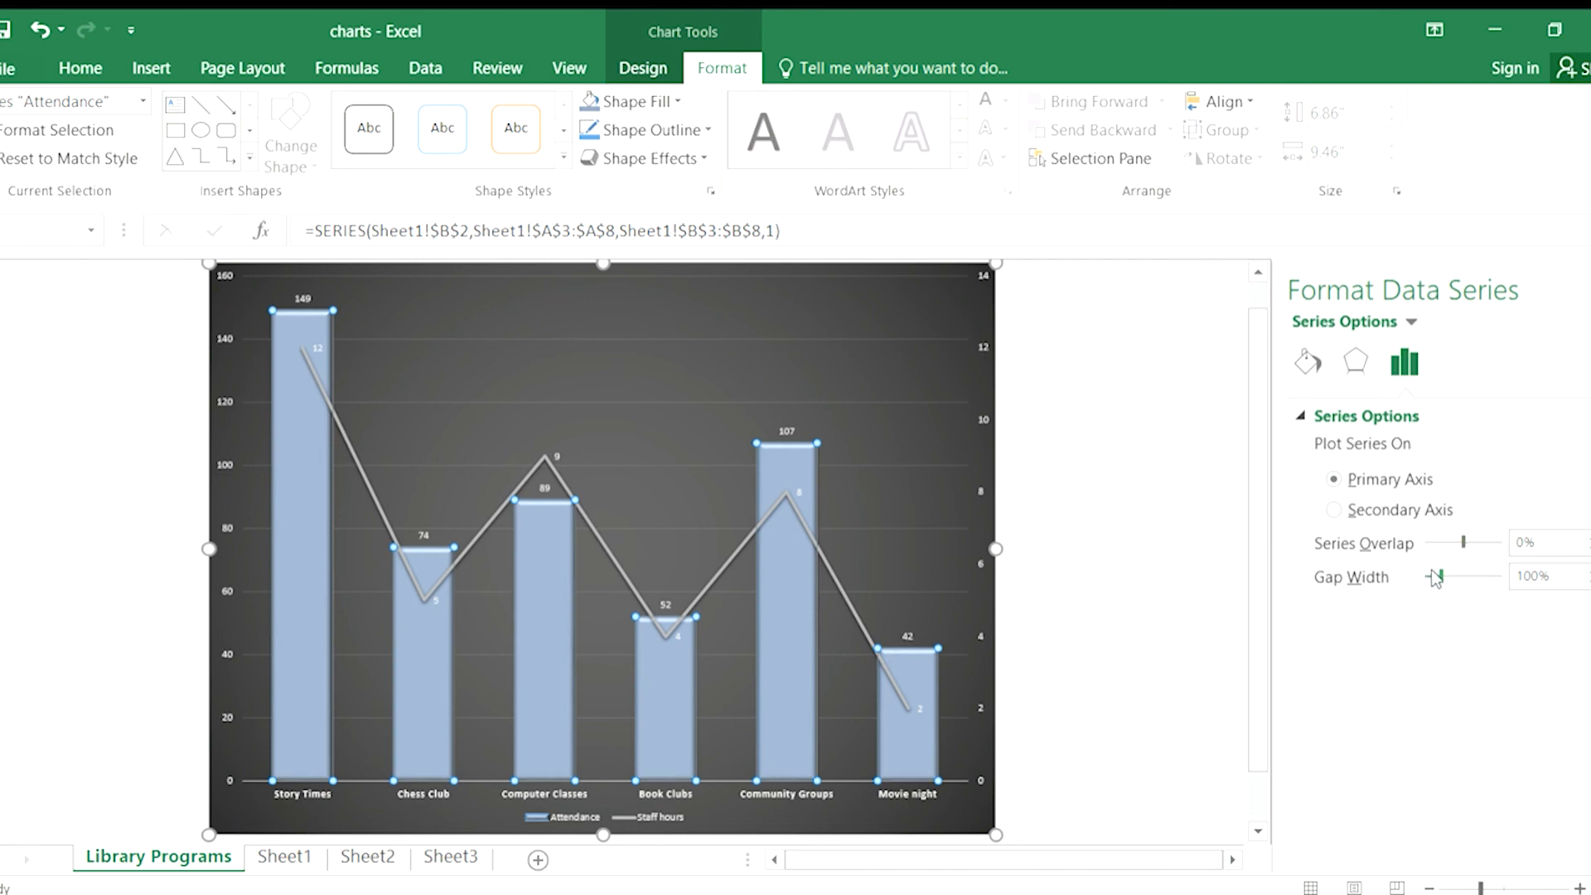
{"action": "left_click_drag", "start_coordinate": [1437, 577], "coordinate": [1424, 572]}
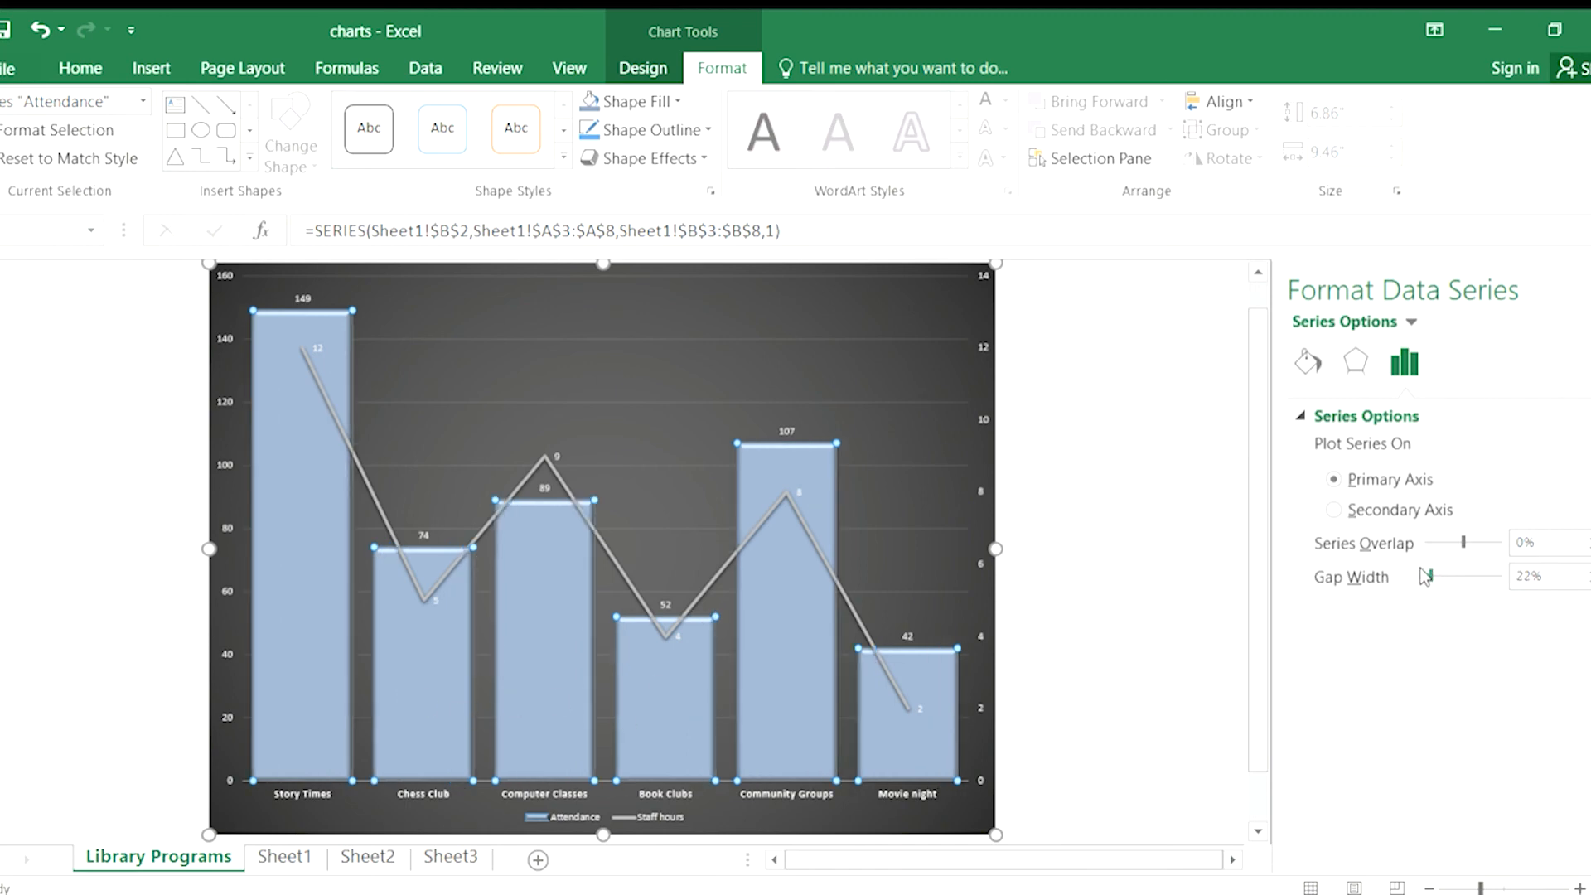
{"action": "left_click_drag", "start_coordinate": [1431, 575], "coordinate": [1439, 578]}
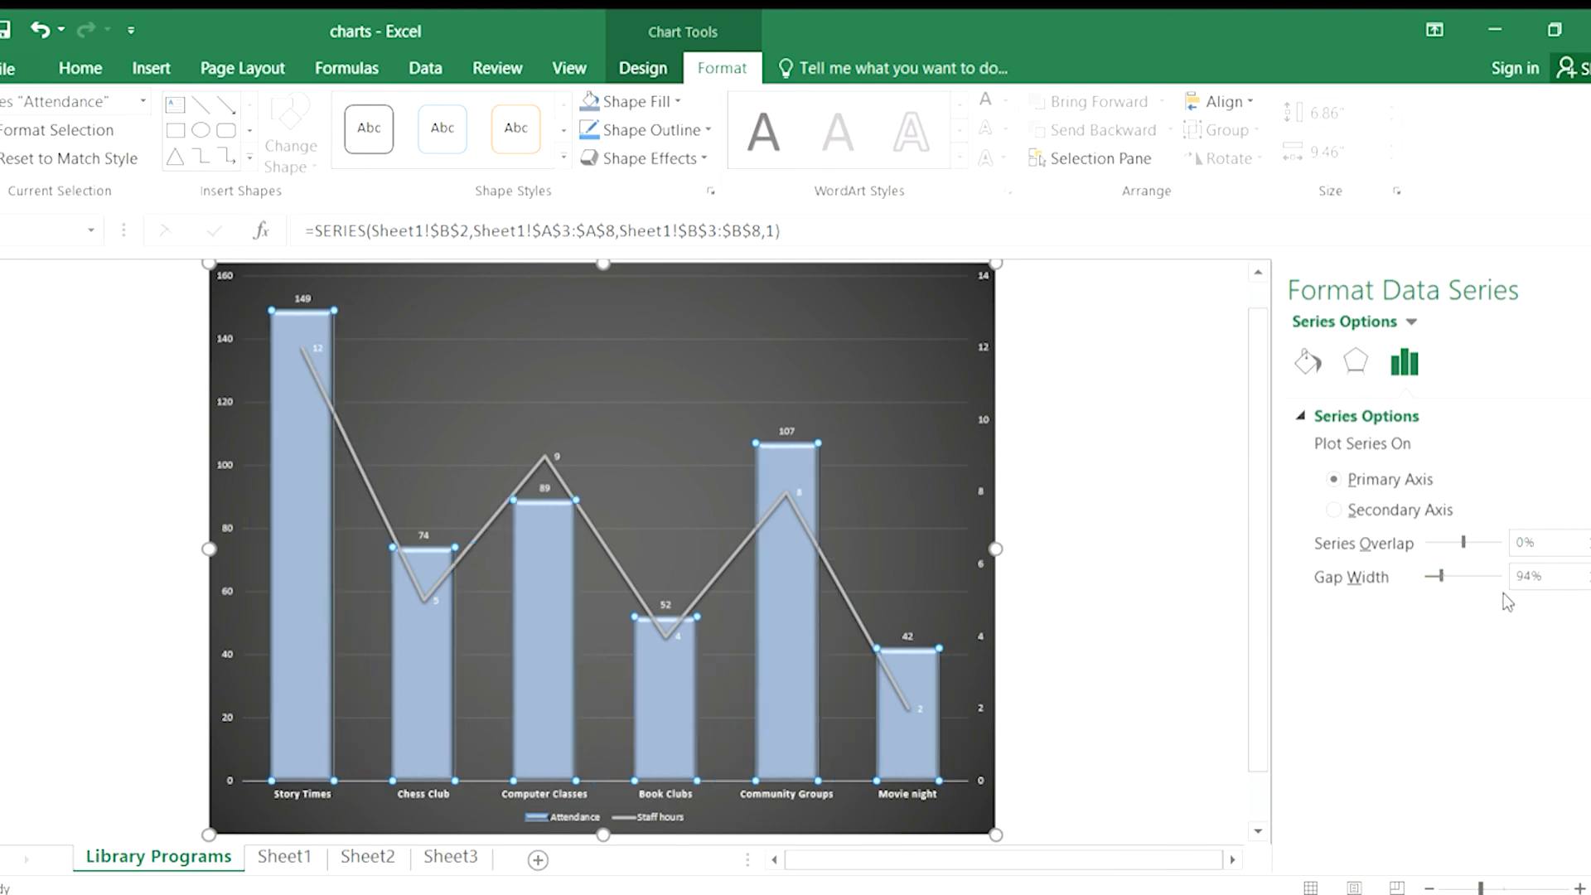
Step: Add a blue glow to the Attendance columns with a size of 10 pt and 28% transparency
{"action": "left_click", "coordinate": [1353, 365]}
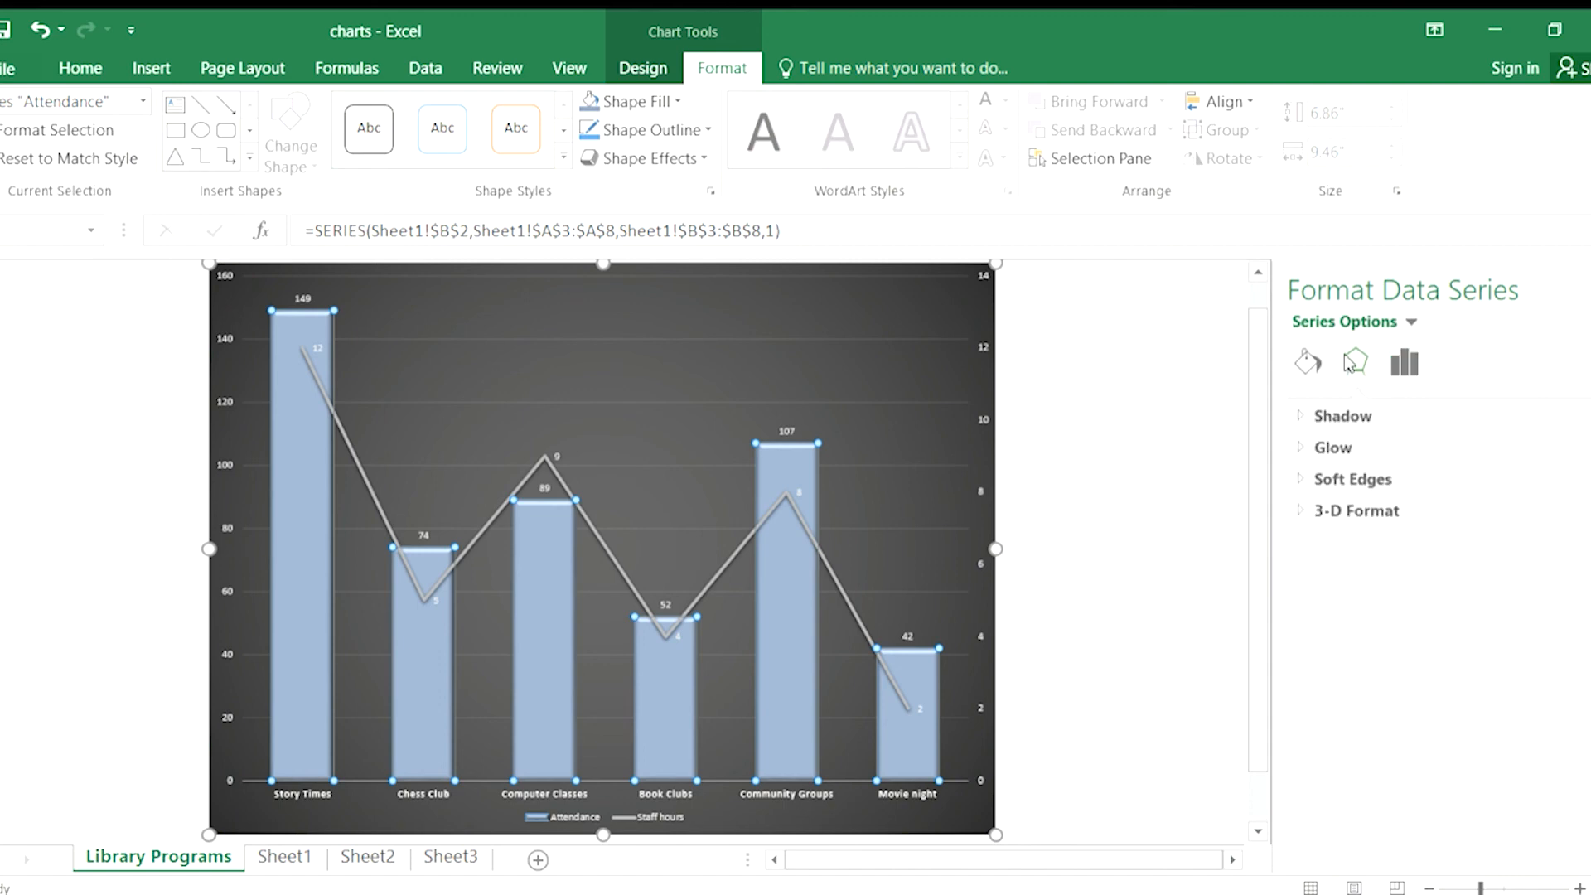
{"action": "left_click", "coordinate": [1304, 415]}
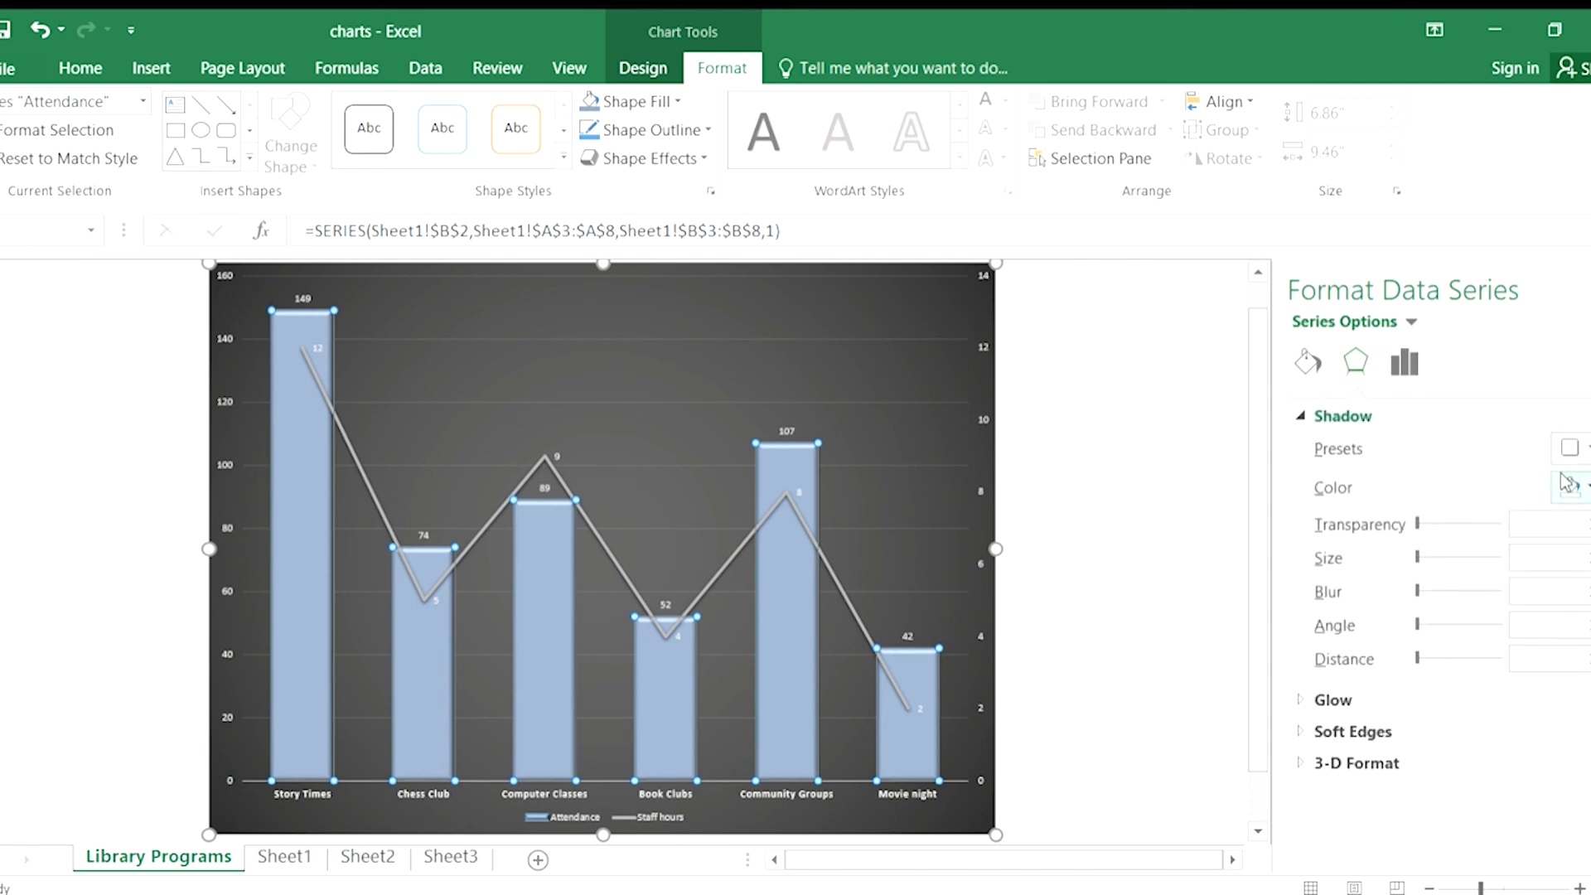
{"action": "left_click", "coordinate": [1329, 700]}
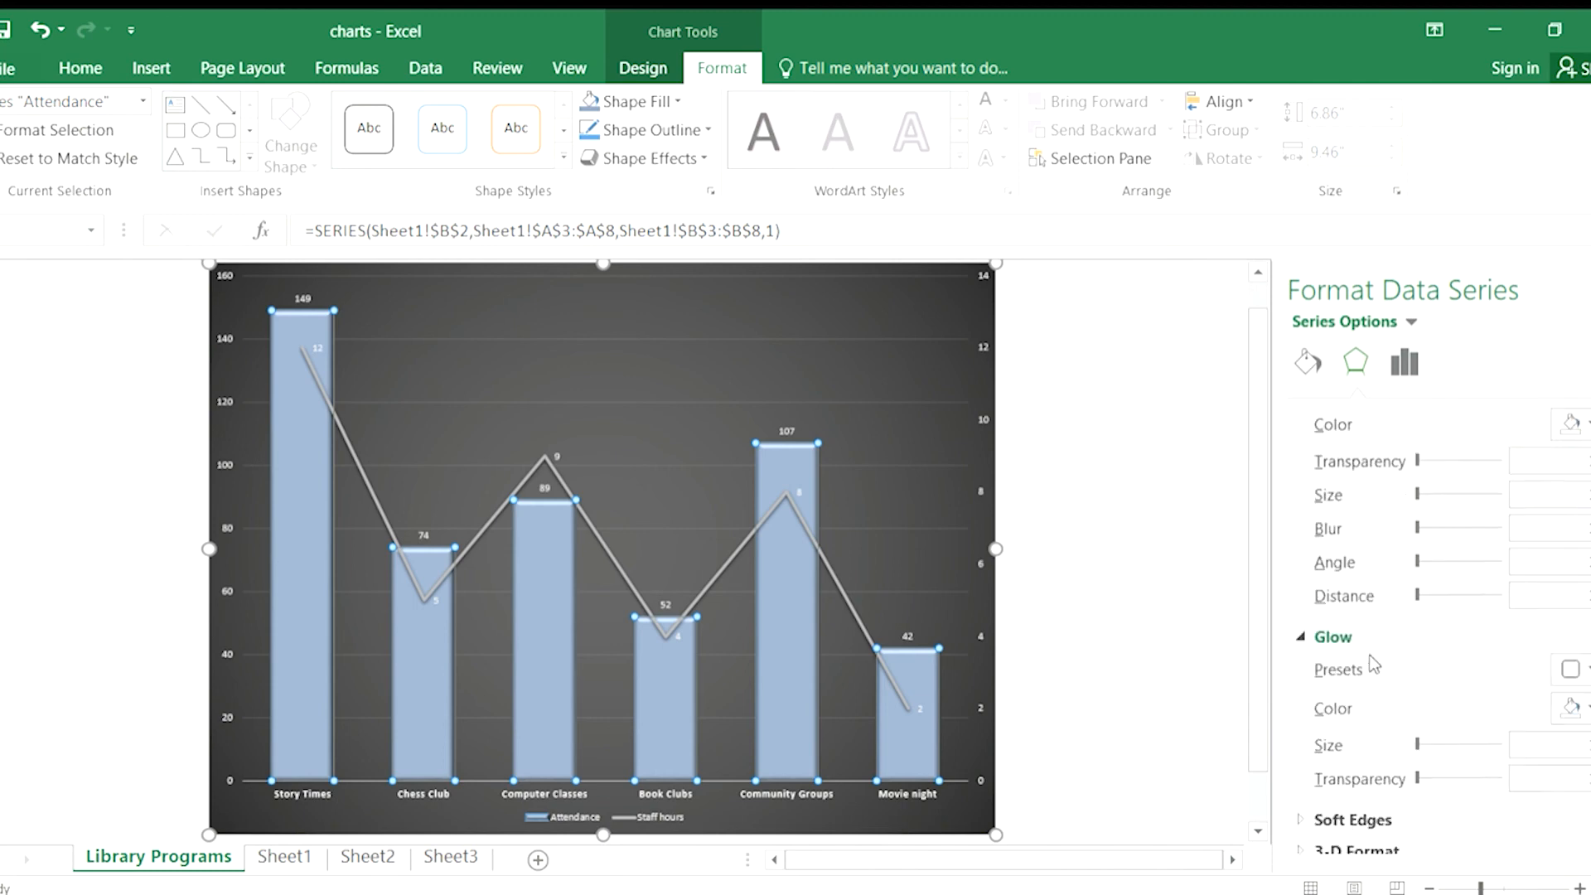
{"action": "left_click_drag", "start_coordinate": [1412, 765], "coordinate": [1435, 767]}
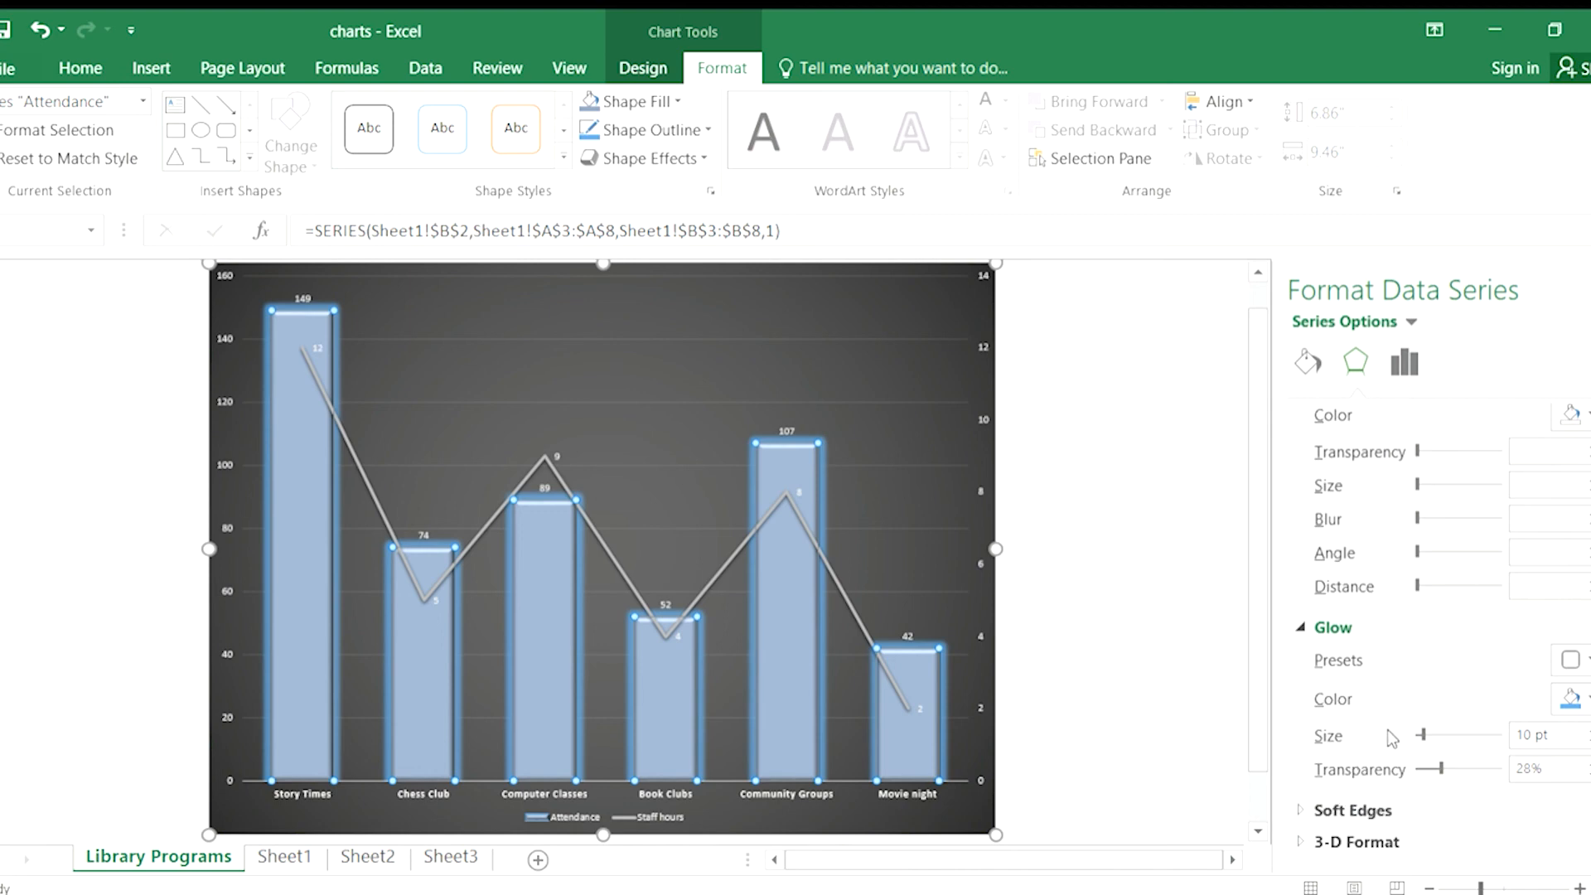
Step: Change the fill of the Attendance columns to a linear white-to-light-blue gradient
{"action": "left_click", "coordinate": [1308, 364]}
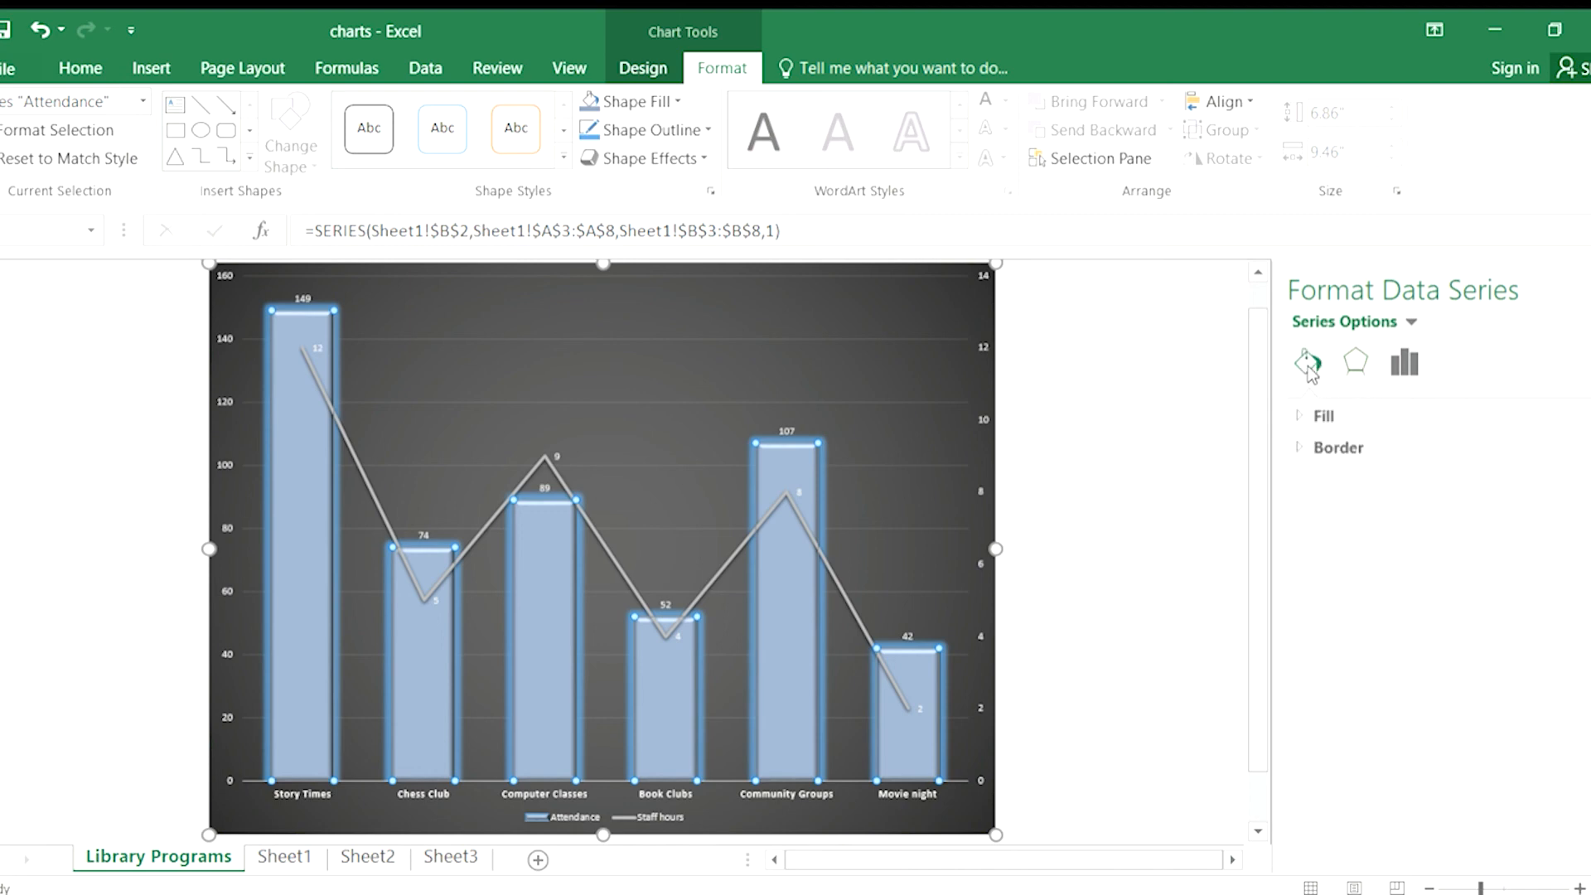
{"action": "left_click", "coordinate": [1322, 416]}
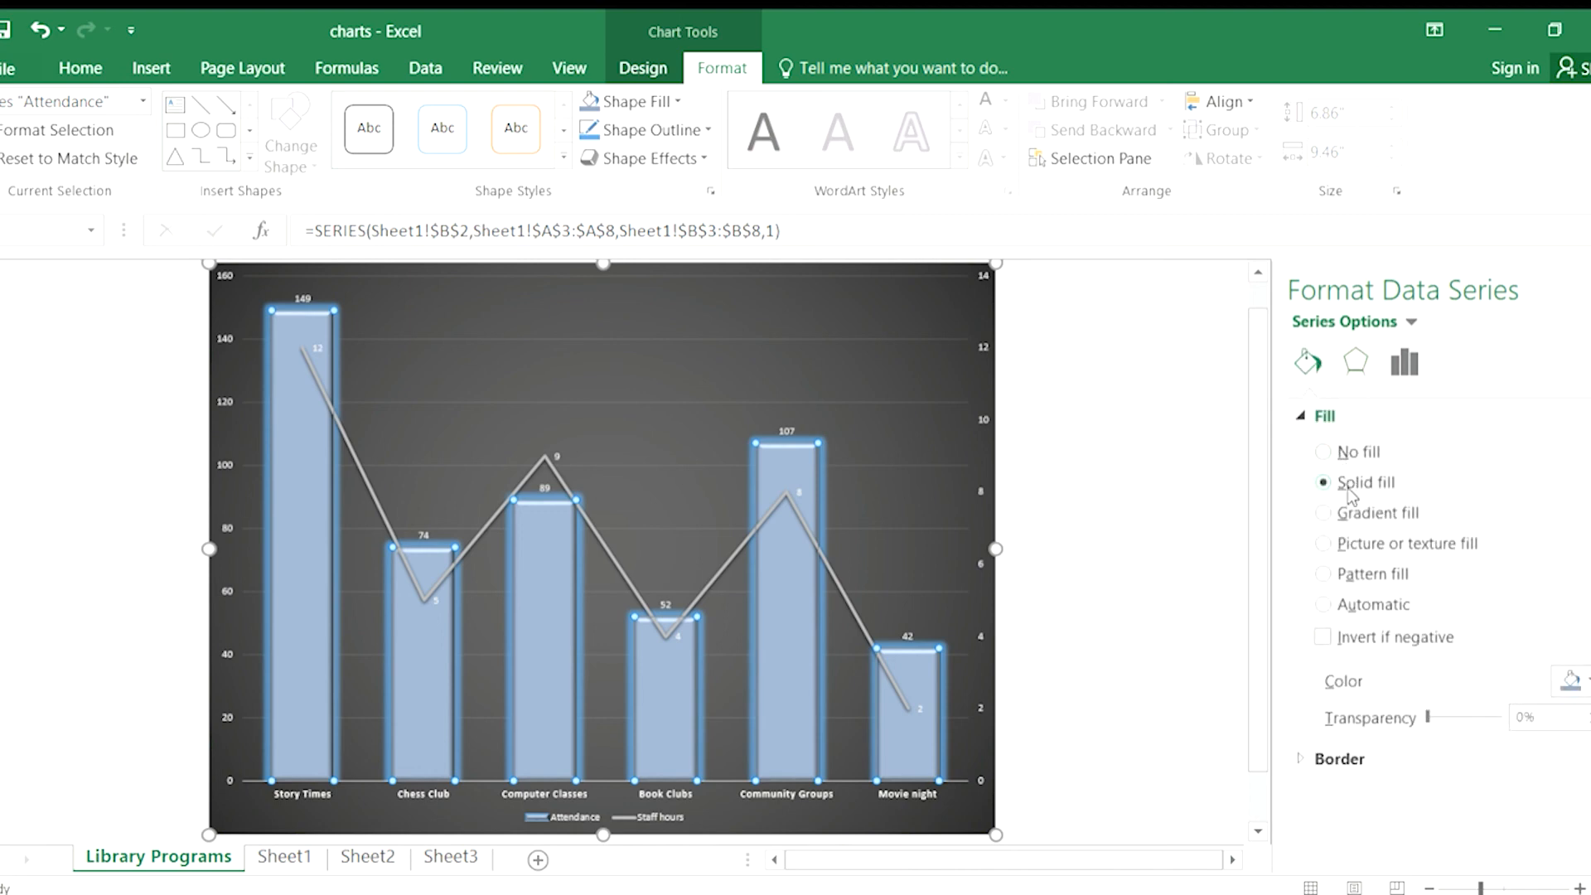
{"action": "left_click", "coordinate": [1327, 512]}
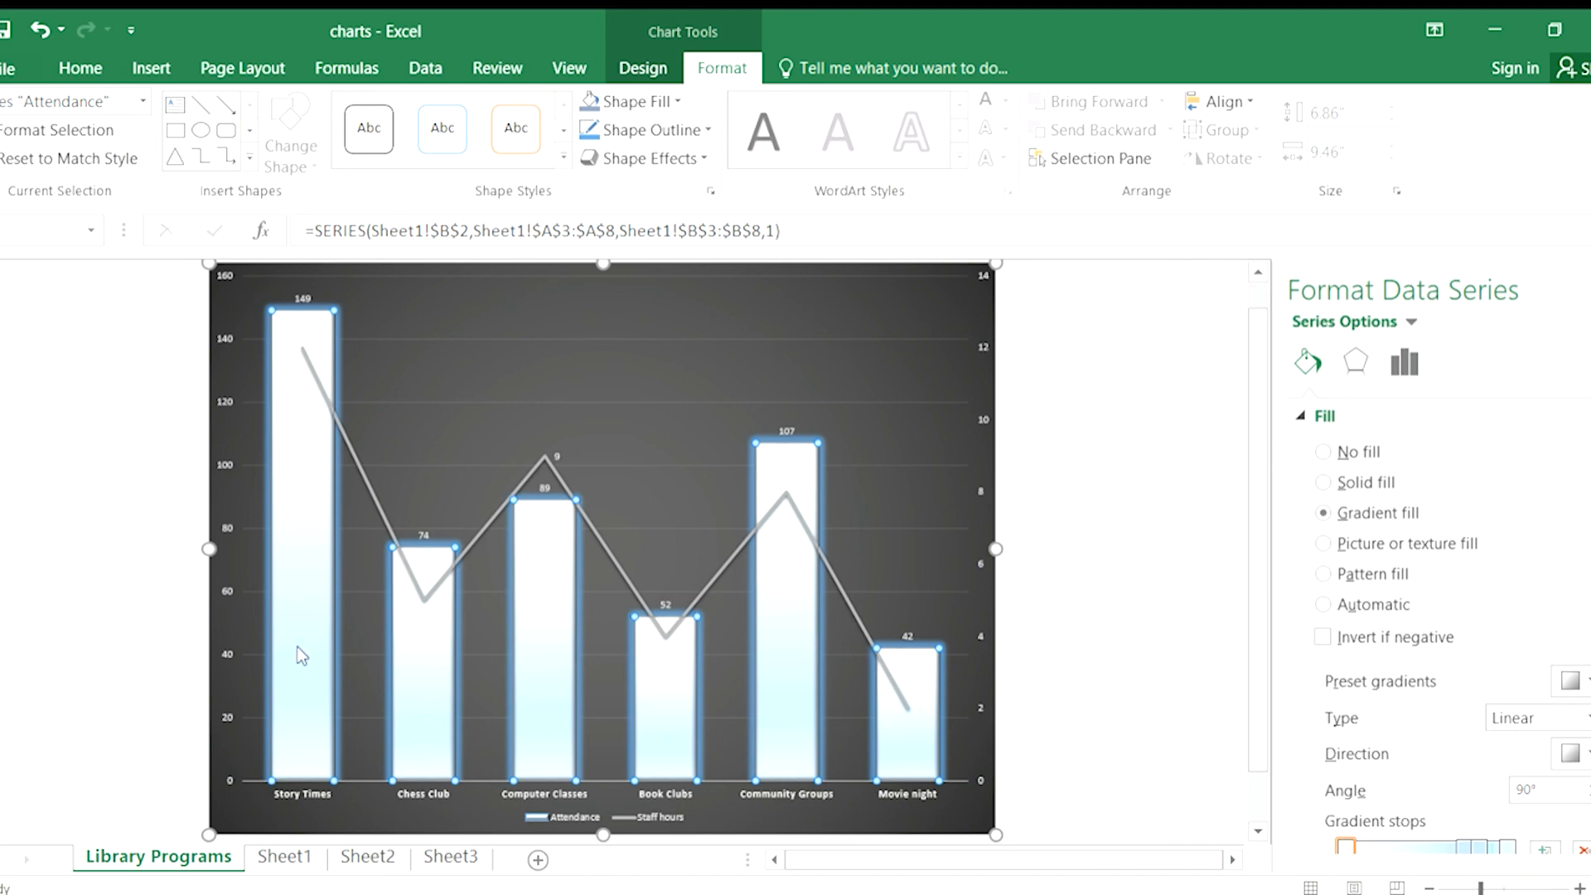
Step: Fill only the Story Times column with a picture or texture, using the fish fossil texture
{"action": "left_click", "coordinate": [276, 603]}
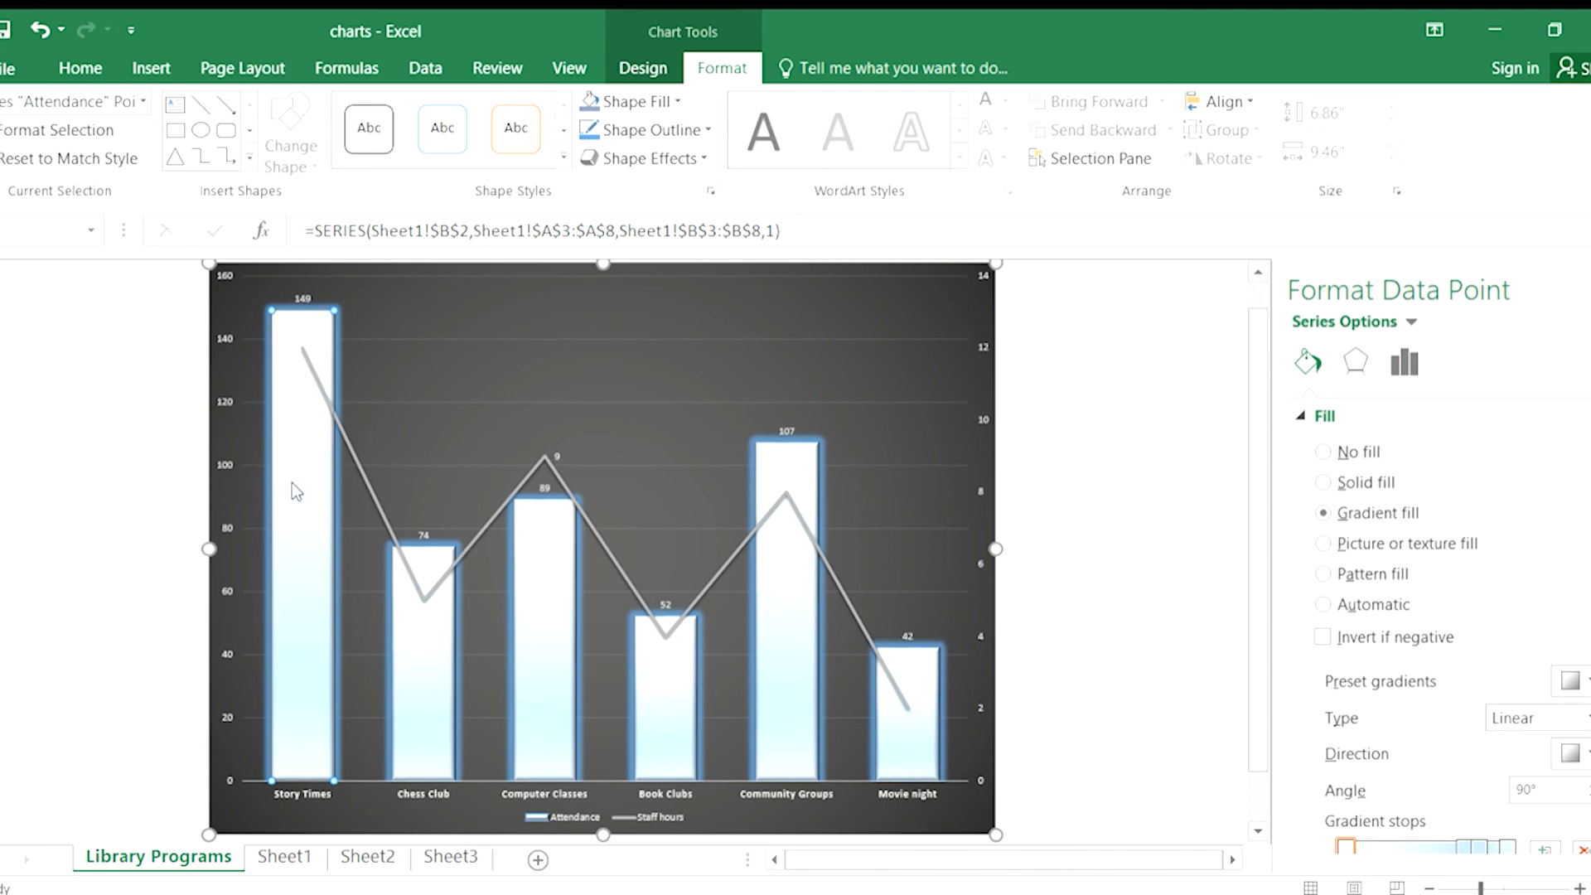
{"action": "left_click", "coordinate": [1320, 545]}
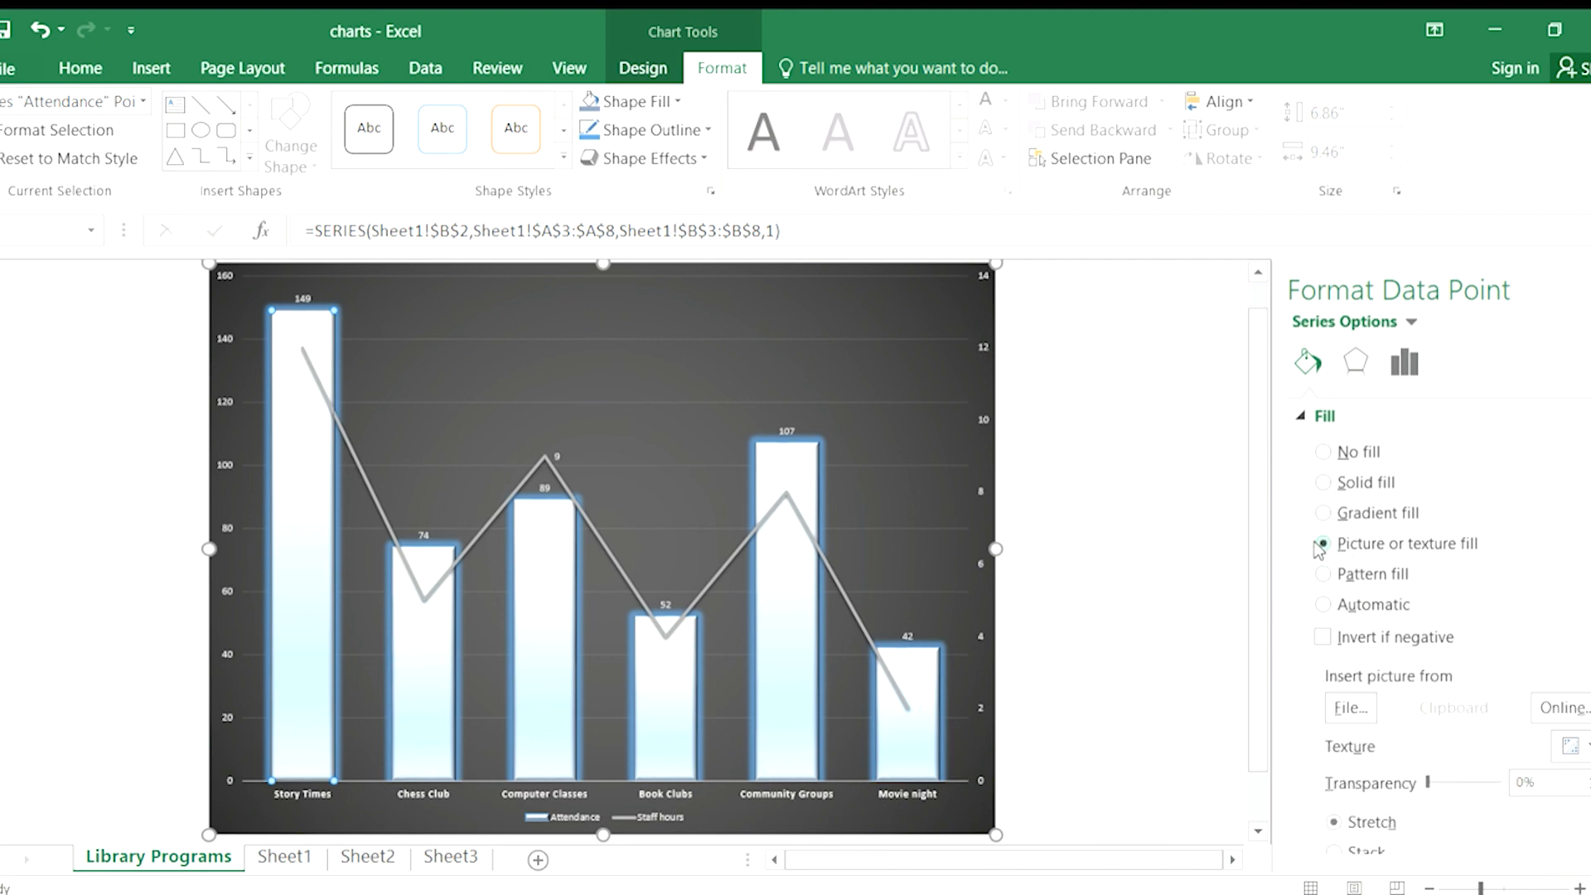
{"action": "left_click", "coordinate": [1350, 709]}
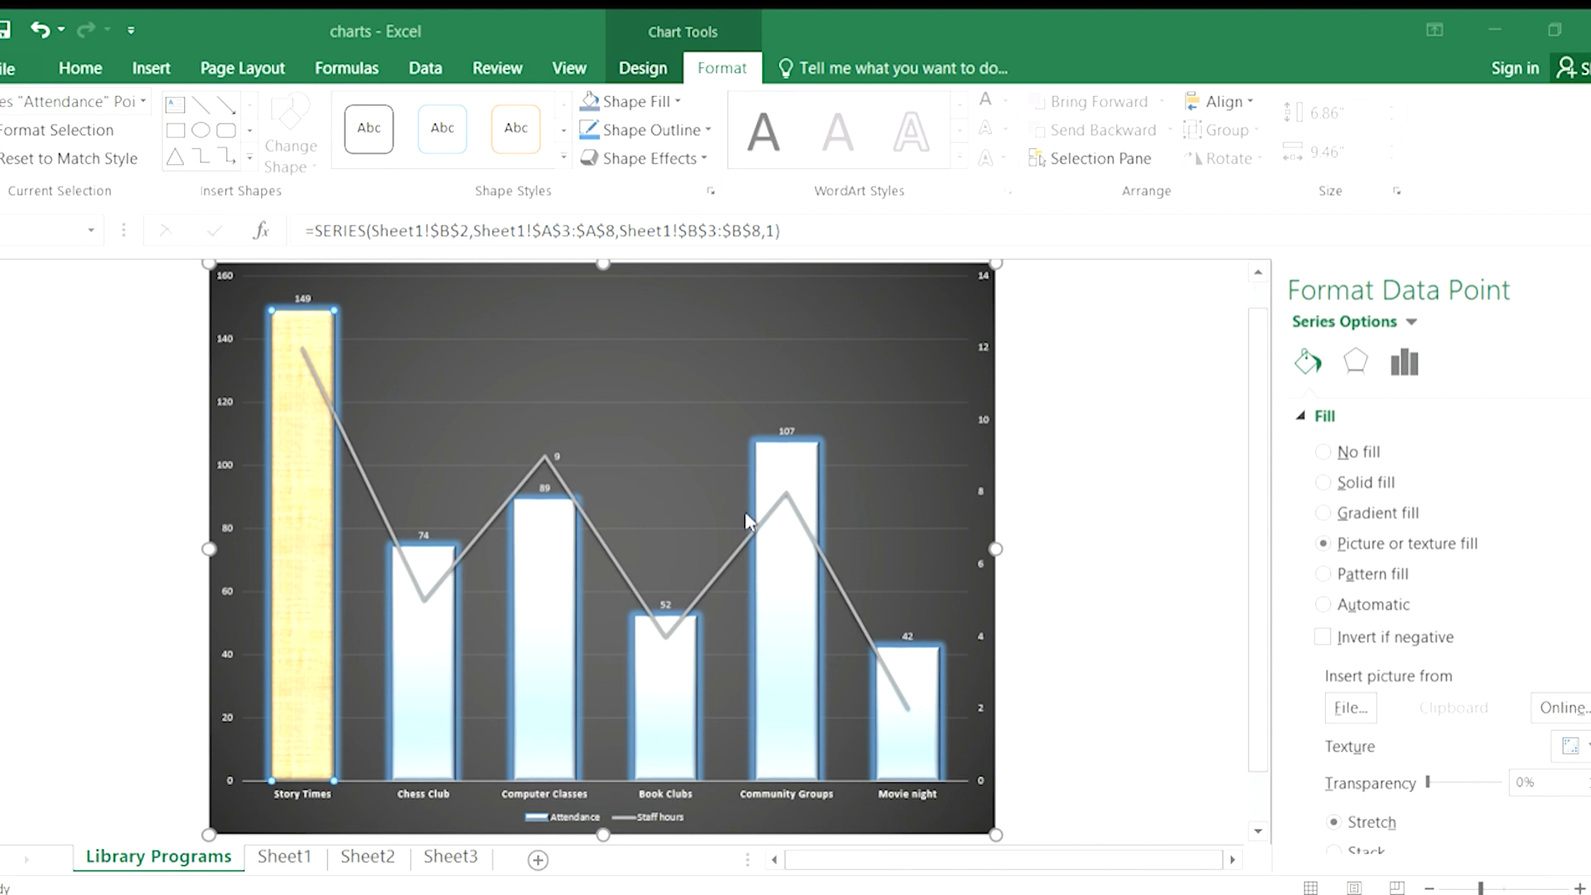
{"action": "left_click", "coordinate": [714, 592]}
{"action": "left_click", "coordinate": [1556, 709]}
{"action": "left_click", "coordinate": [991, 552]}
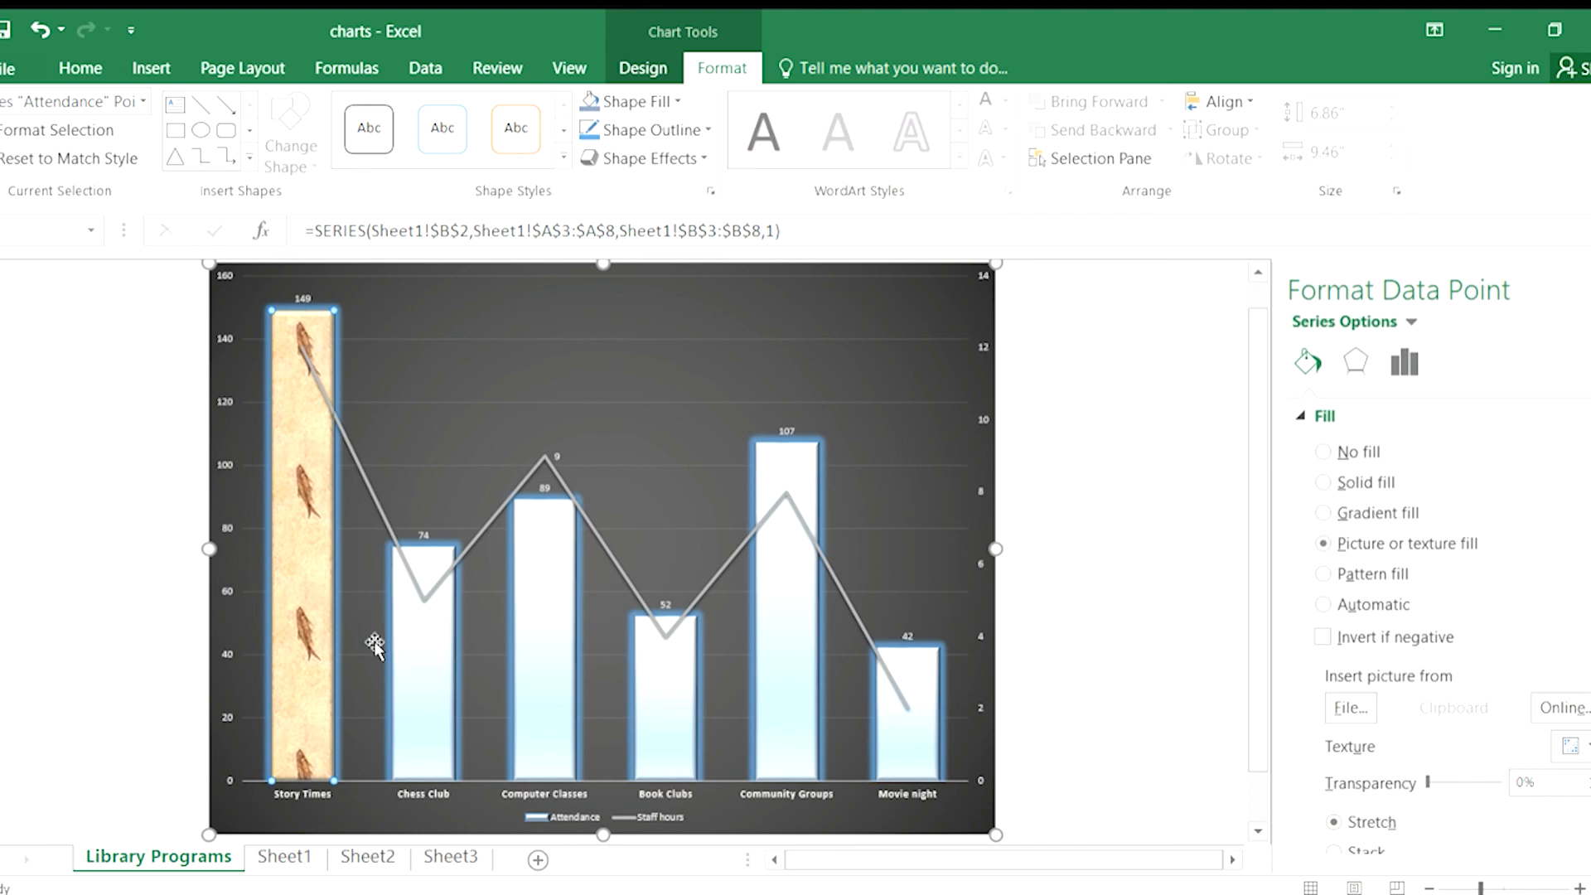
Step: Apply an orange radial preset gradient fill to the Story Times column
{"action": "left_click", "coordinate": [1322, 512]}
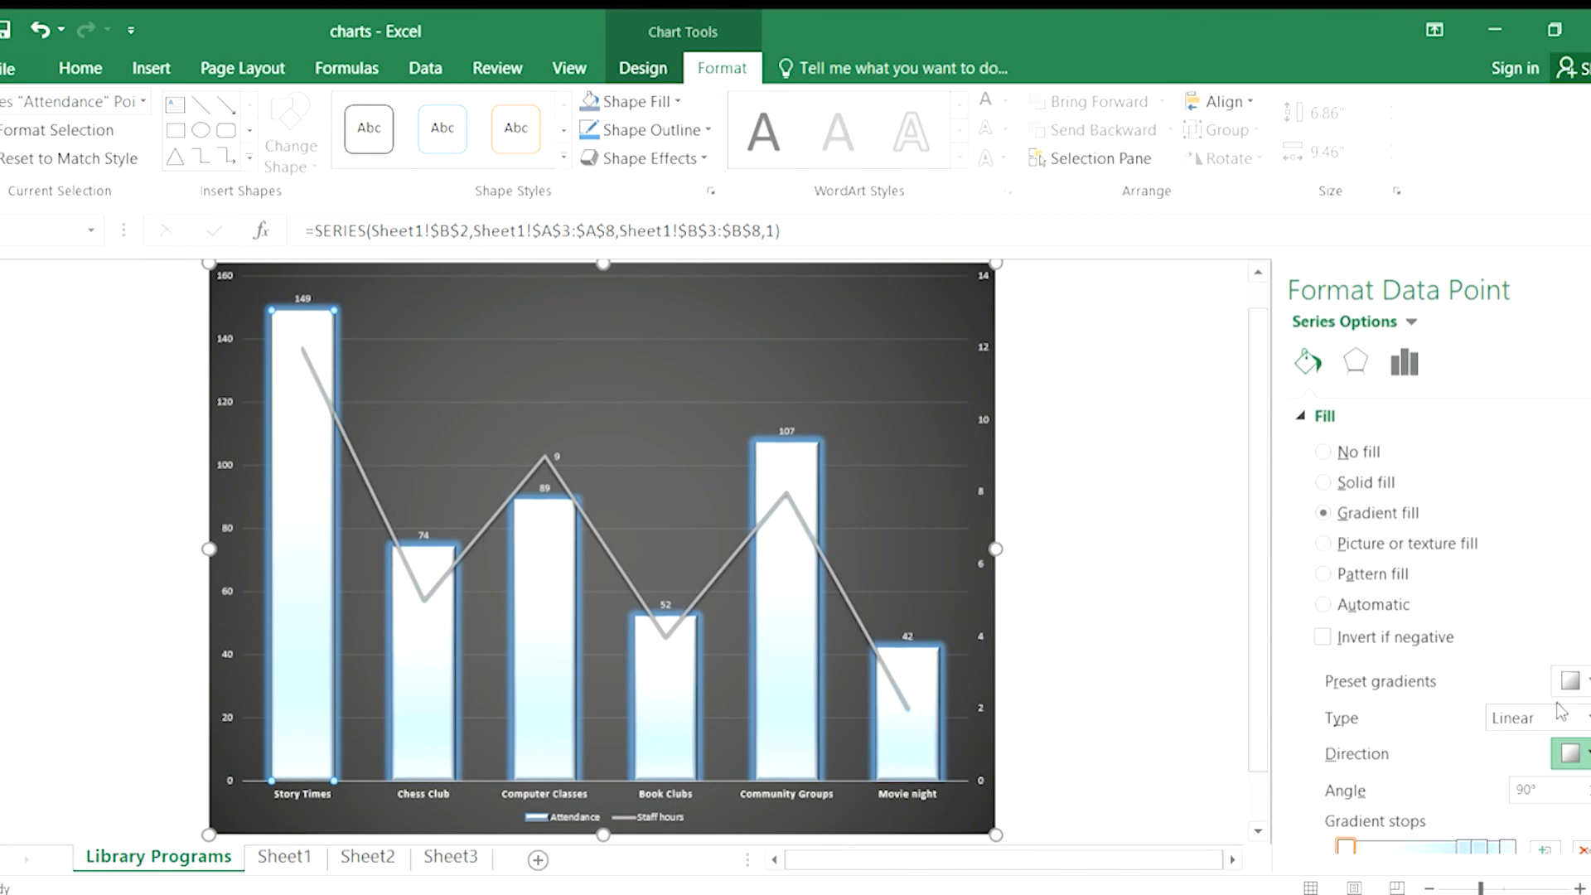
{"action": "left_click", "coordinate": [1390, 630]}
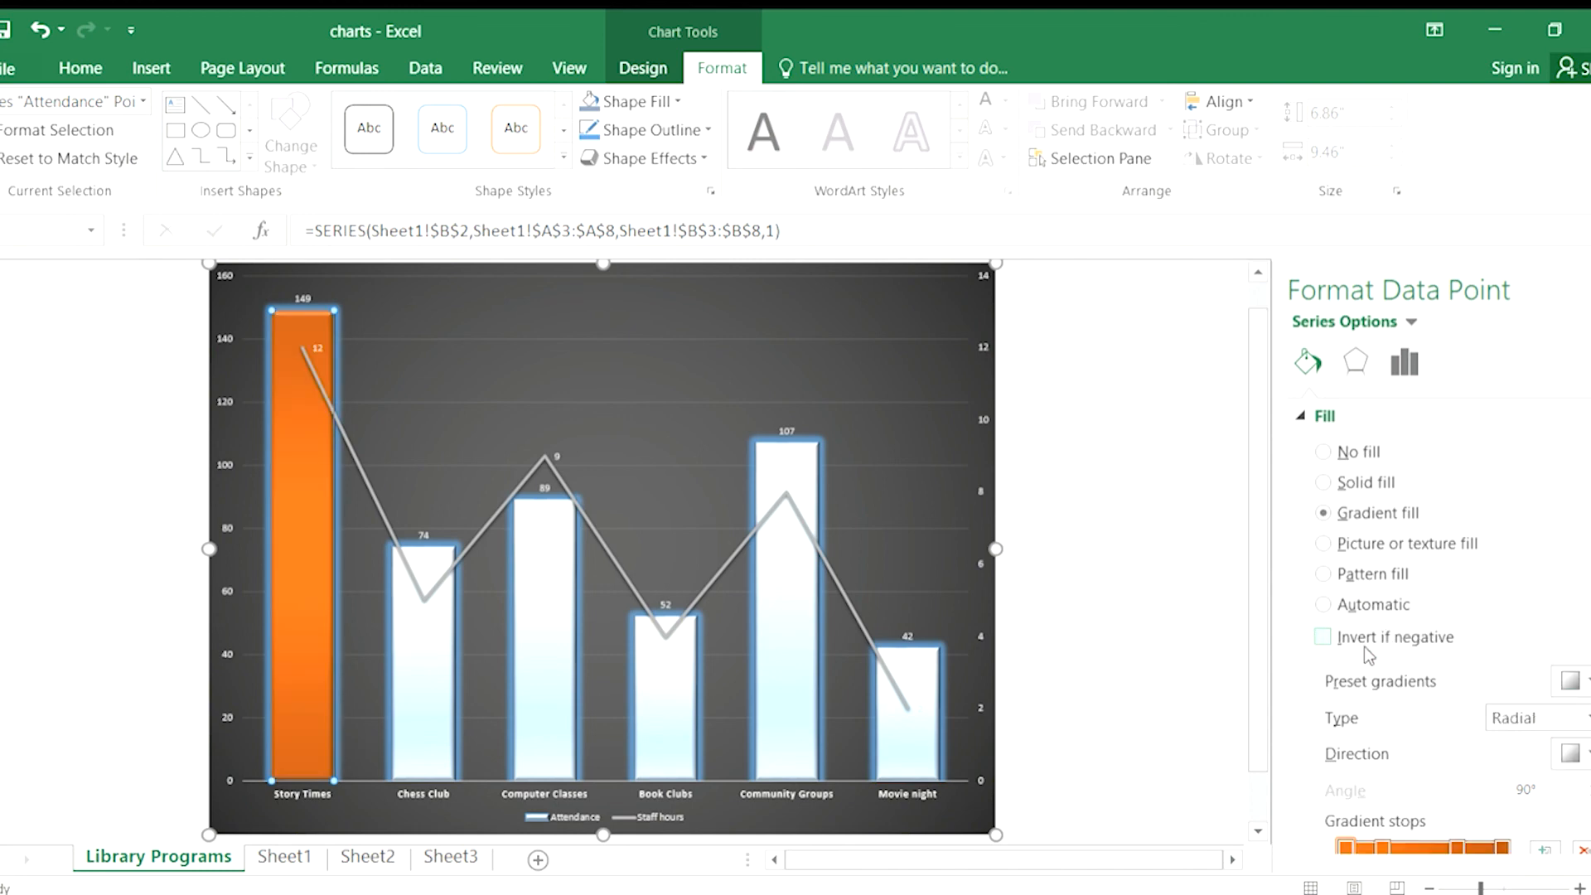
{"action": "left_click", "coordinate": [493, 354]}
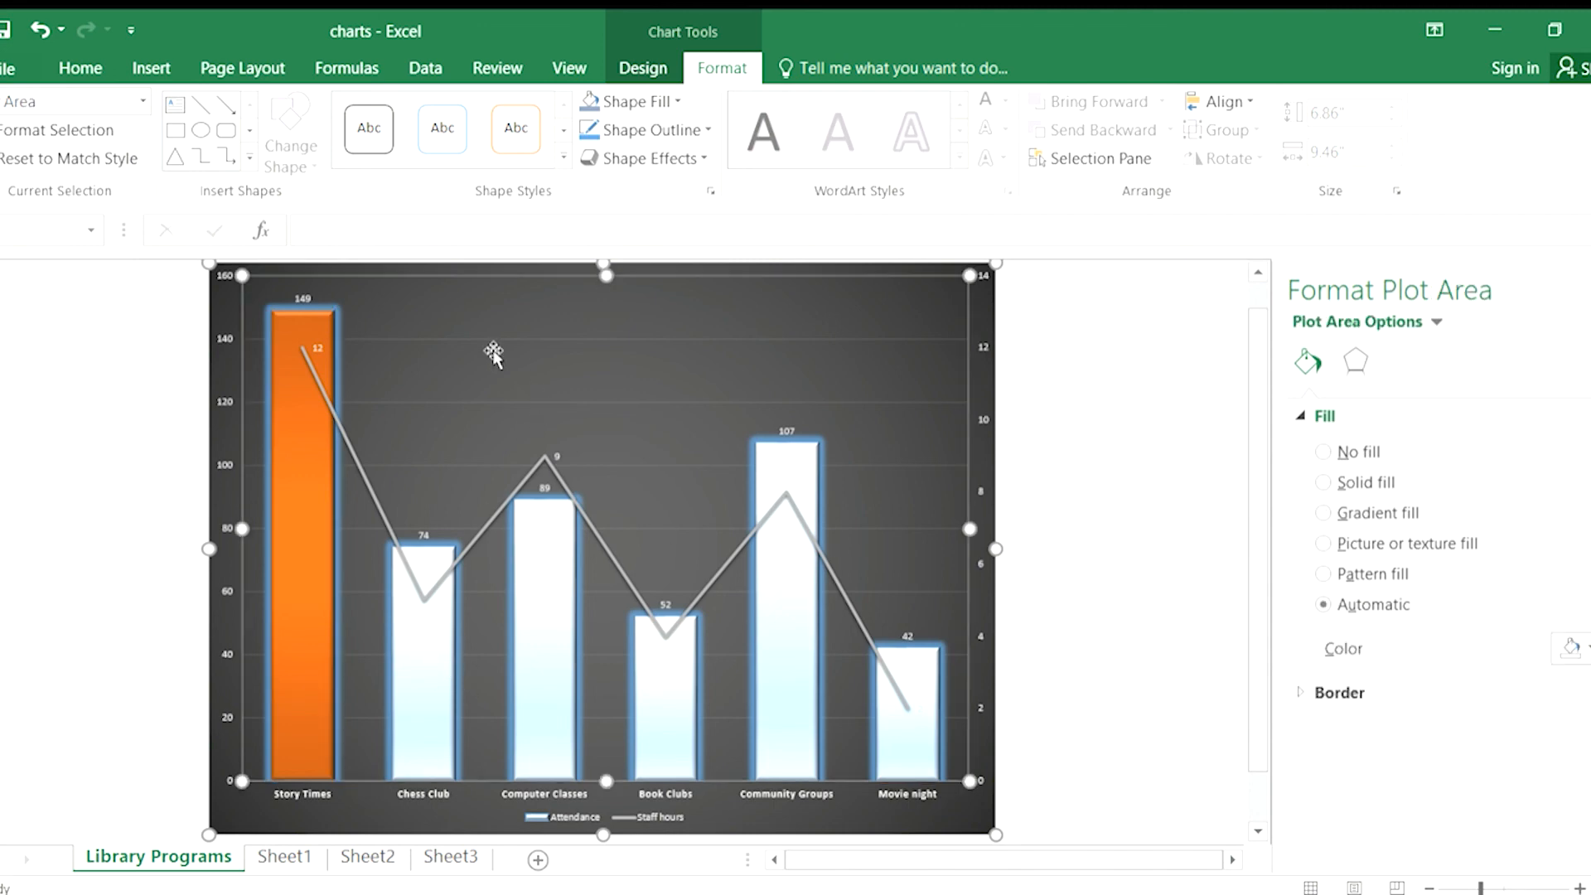
Step: Set the brightness of the first gradient stop in the Story Times column's fill to 50%
{"action": "left_click", "coordinate": [298, 605]}
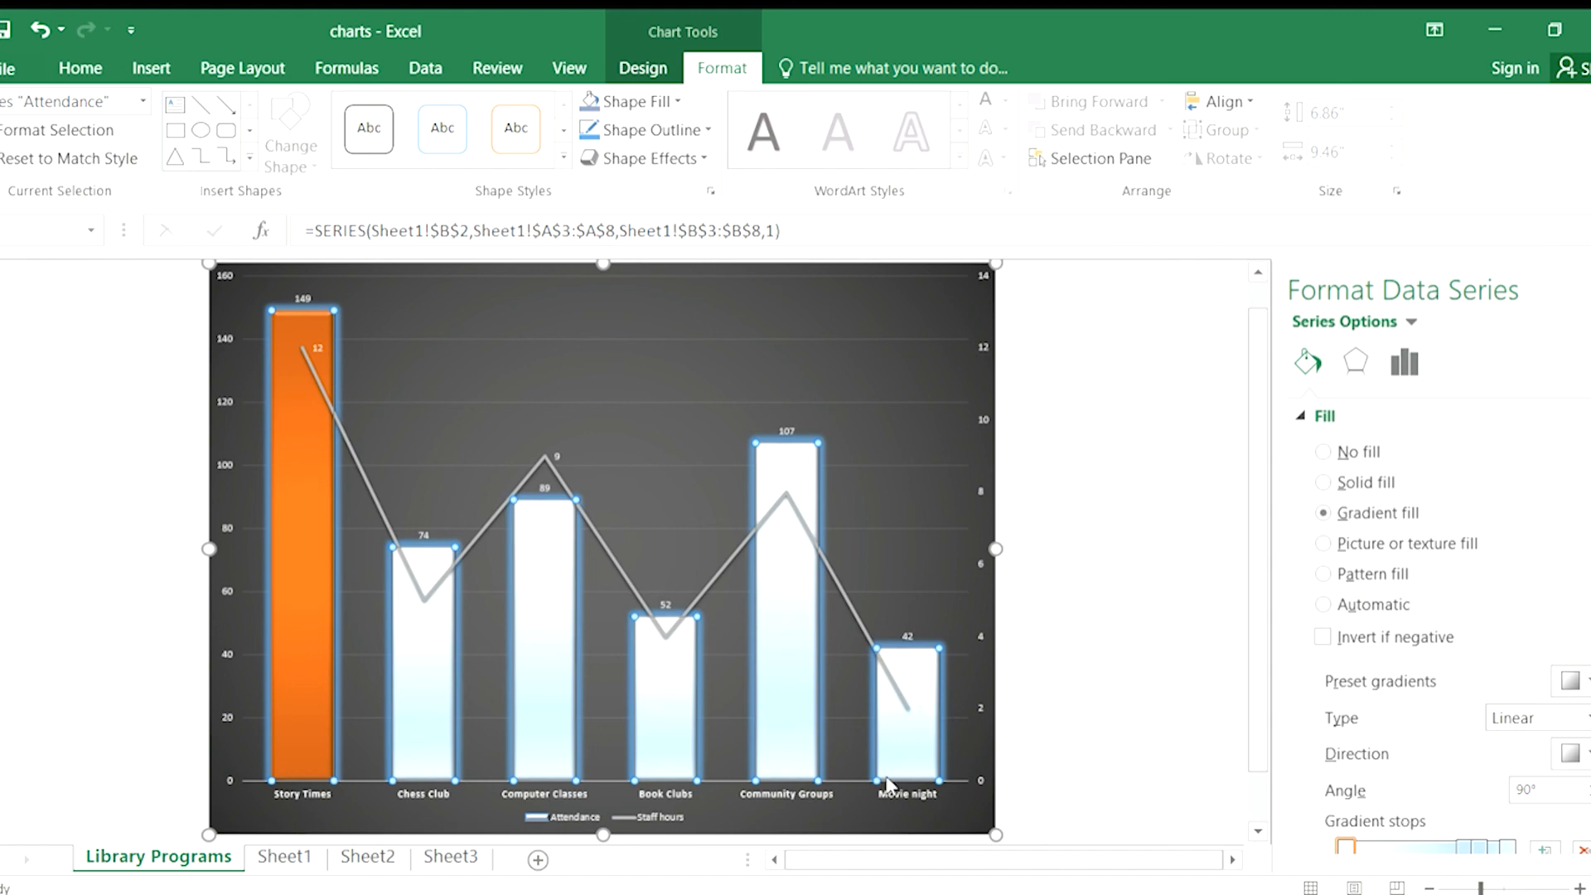
{"action": "left_click", "coordinate": [277, 497]}
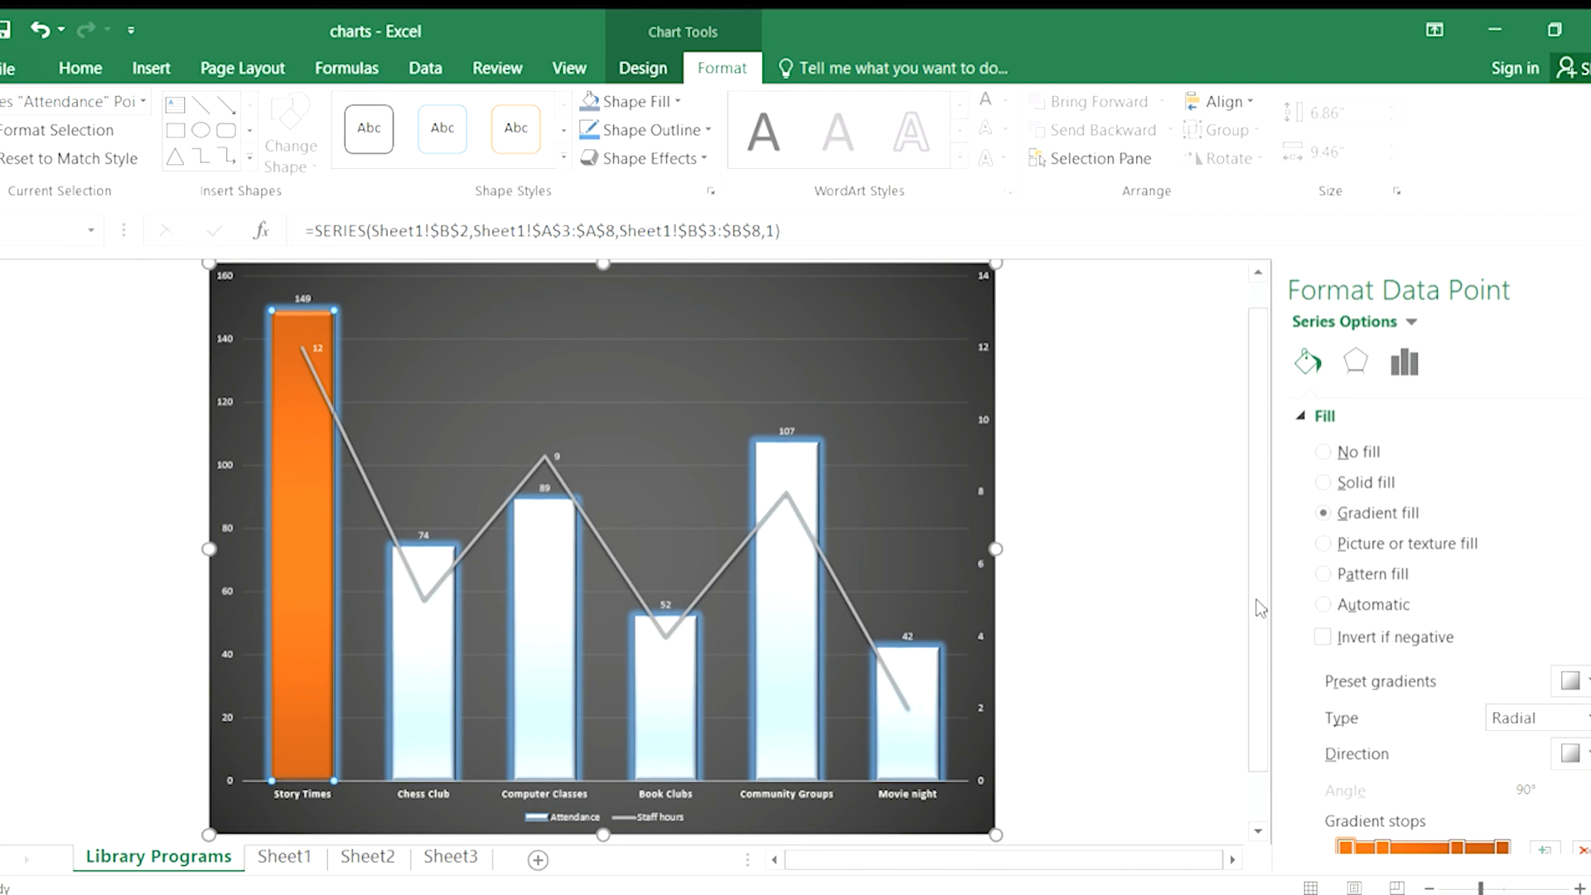
{"action": "scroll", "coordinate": [1391, 617], "scroll_direction": "down", "scroll_amount": 5}
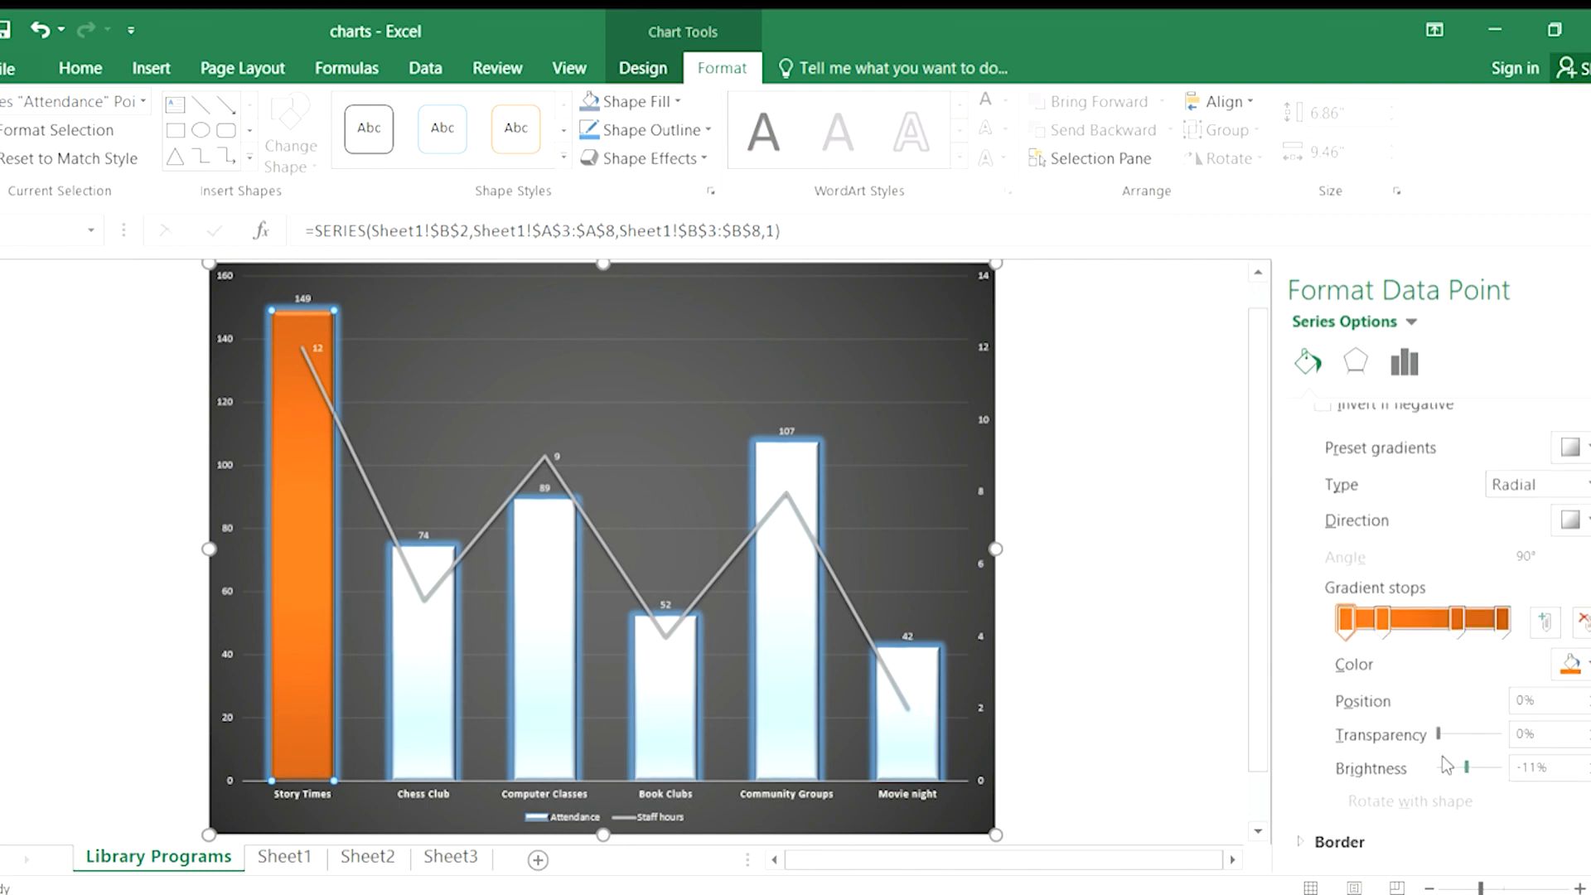
{"action": "left_click_drag", "start_coordinate": [1467, 768], "coordinate": [1485, 767]}
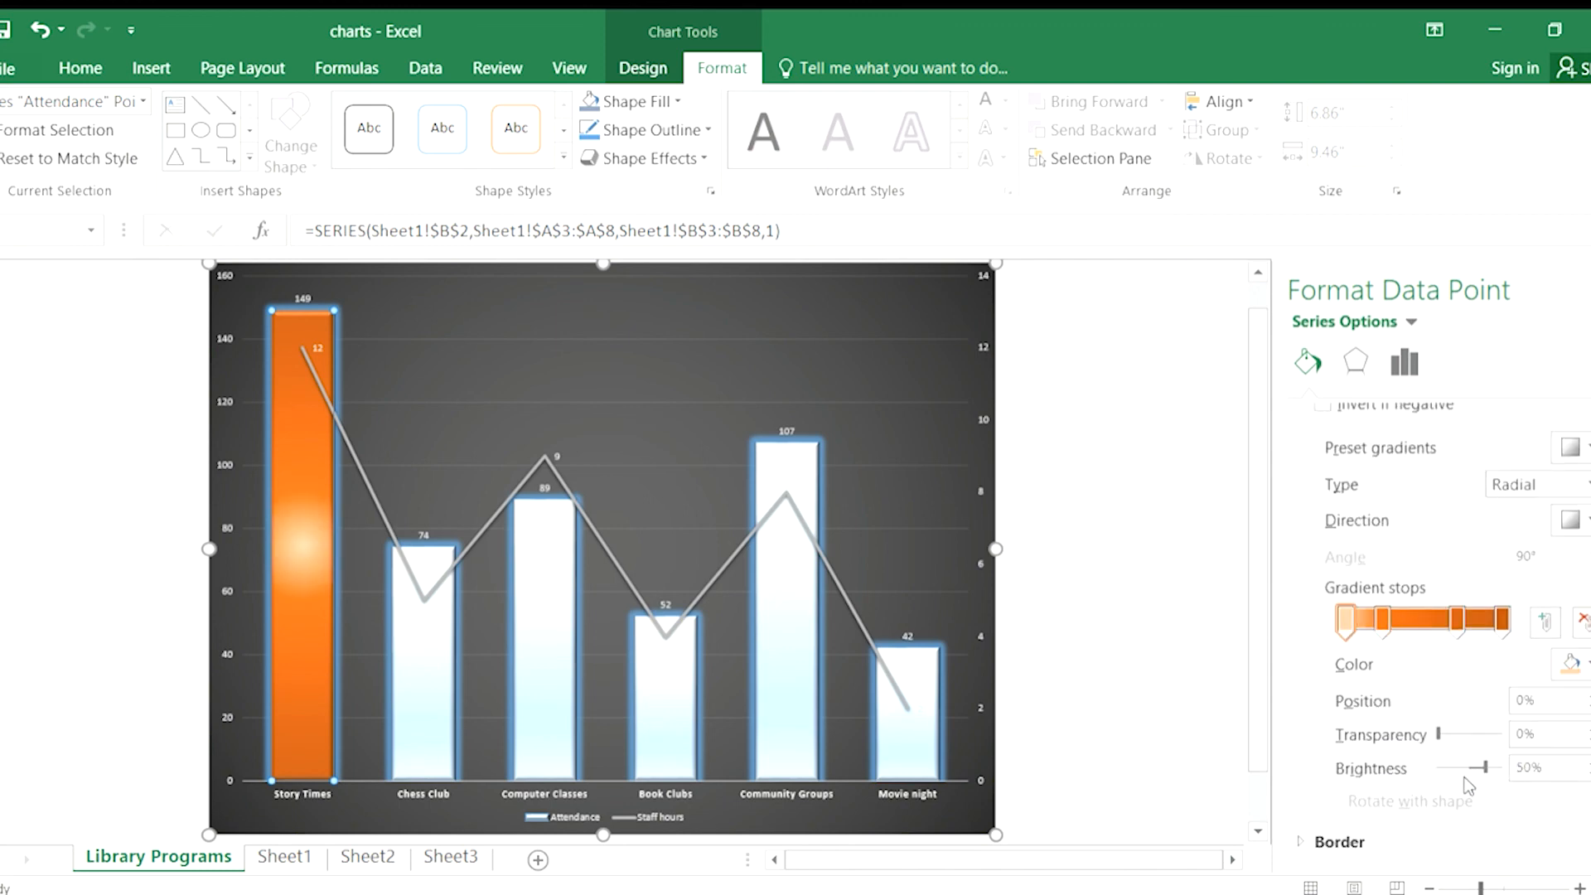
Step: Try a gradient line for the Story Times column's border, and set the border to Automatic
{"action": "left_click", "coordinate": [1290, 844]}
{"action": "left_click", "coordinate": [1344, 750]}
{"action": "left_click", "coordinate": [1349, 788]}
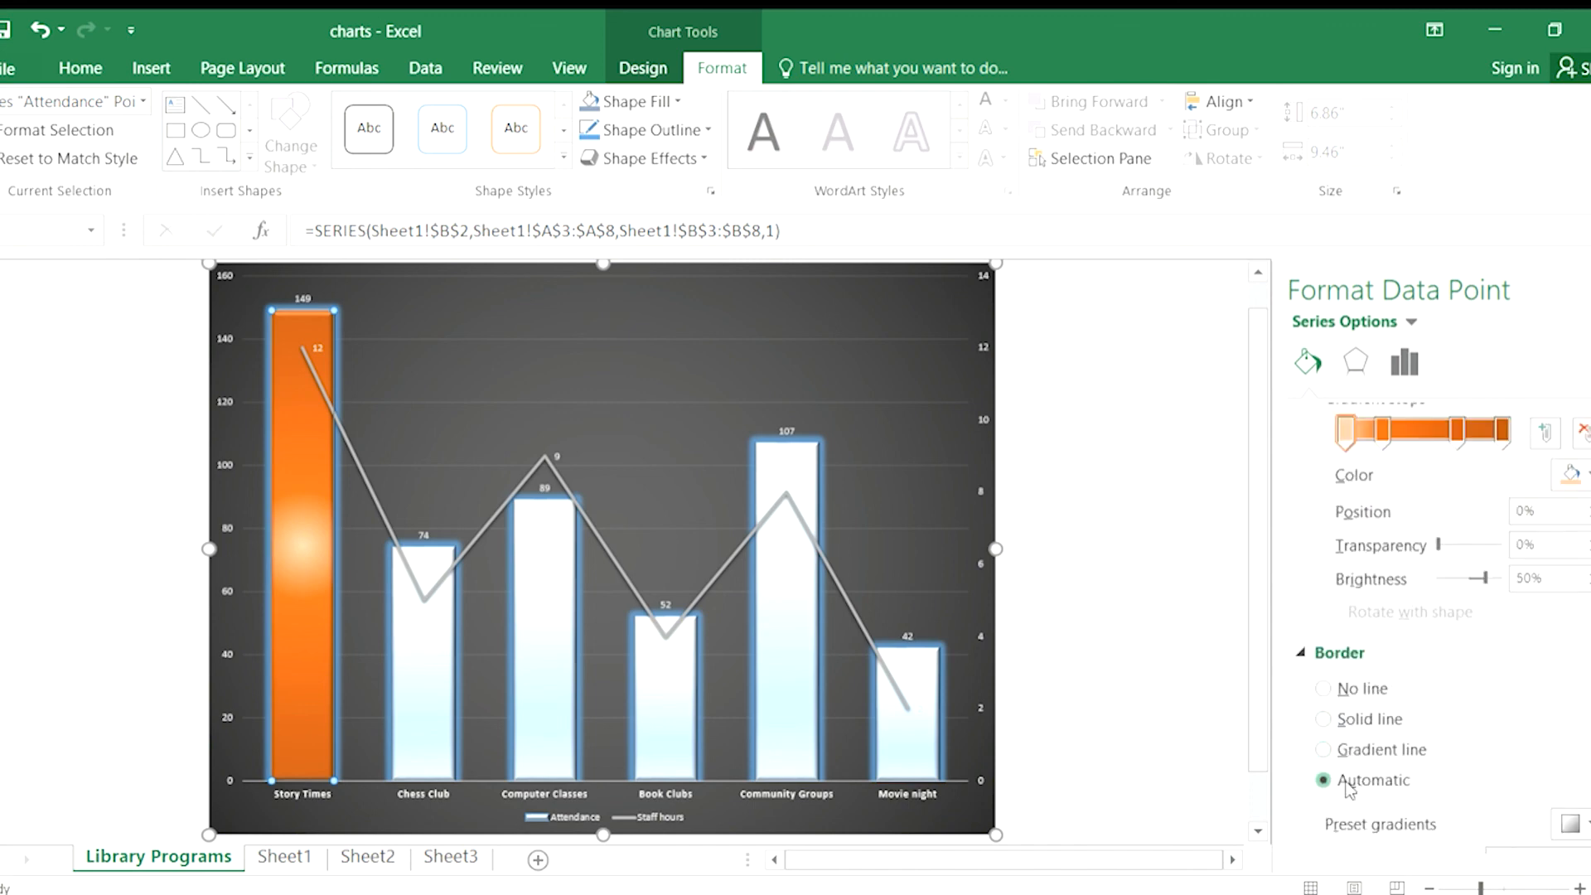
Step: Set the Story Times column's border to a solid line
{"action": "scroll", "coordinate": [1485, 713], "scroll_direction": "down", "scroll_amount": 1}
{"action": "left_click", "coordinate": [1566, 761]}
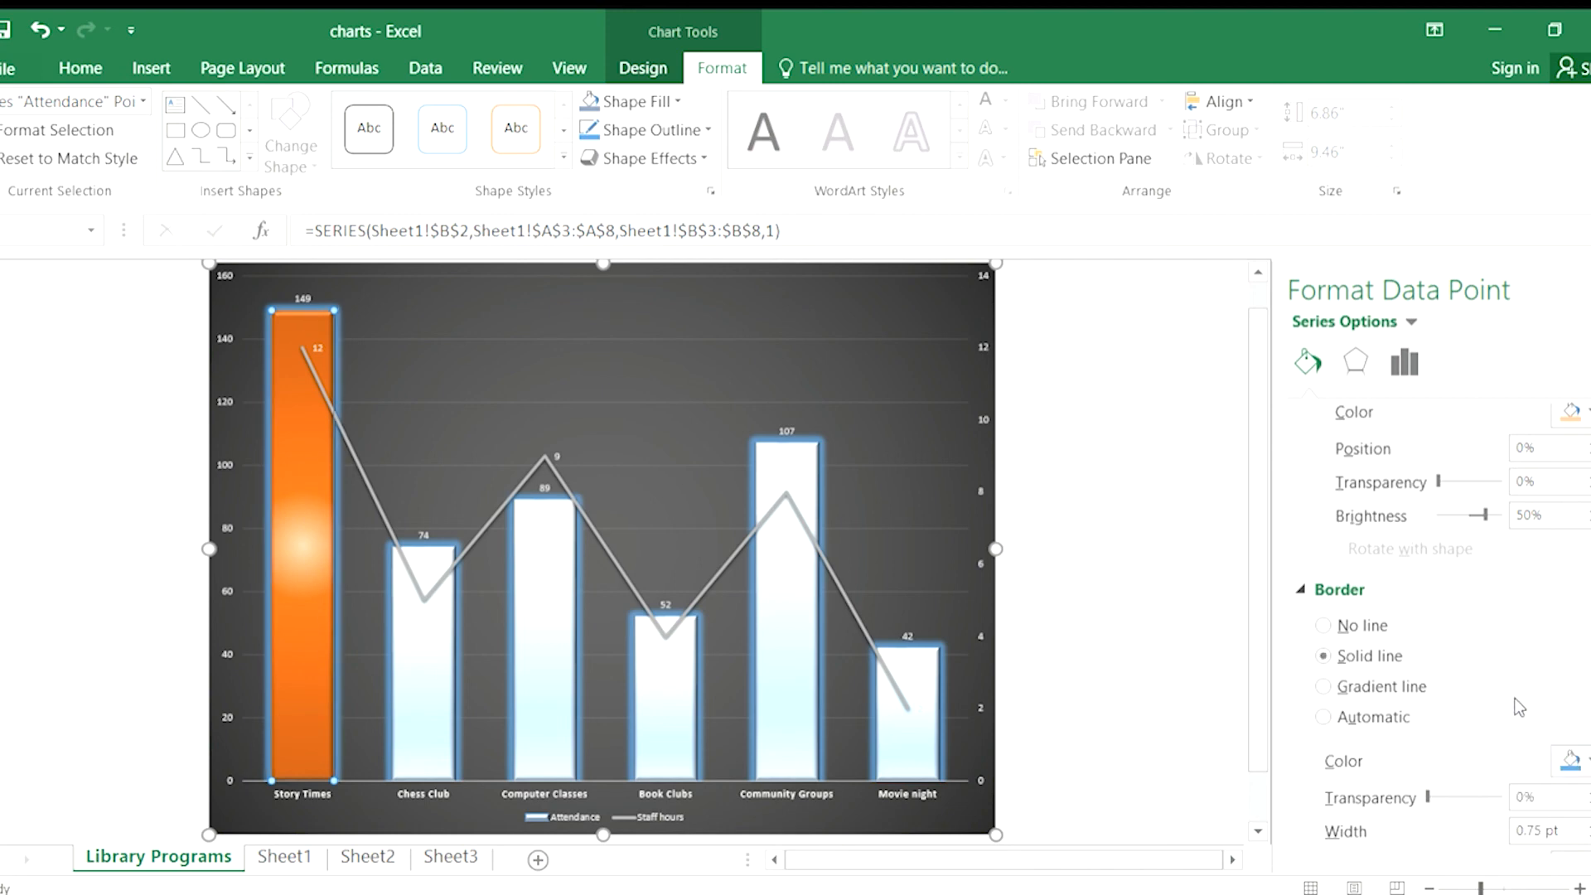
{"action": "scroll", "coordinate": [1425, 633], "scroll_direction": "up", "scroll_amount": 4}
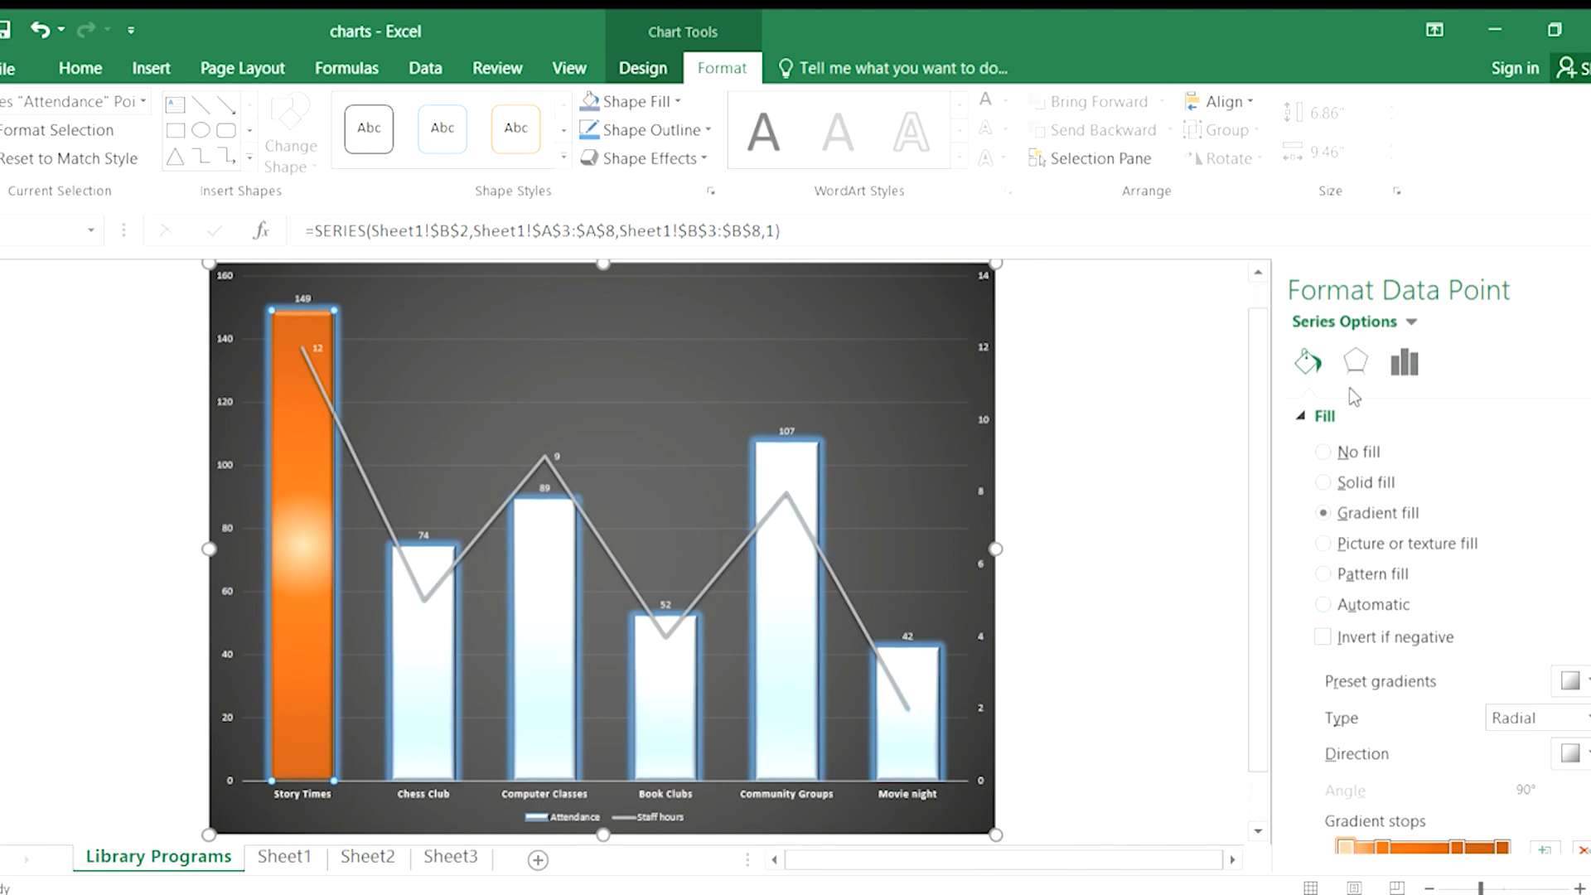
Step: Set the chart's plot area to no fill and give it a blue solid line border
{"action": "left_click", "coordinate": [713, 379]}
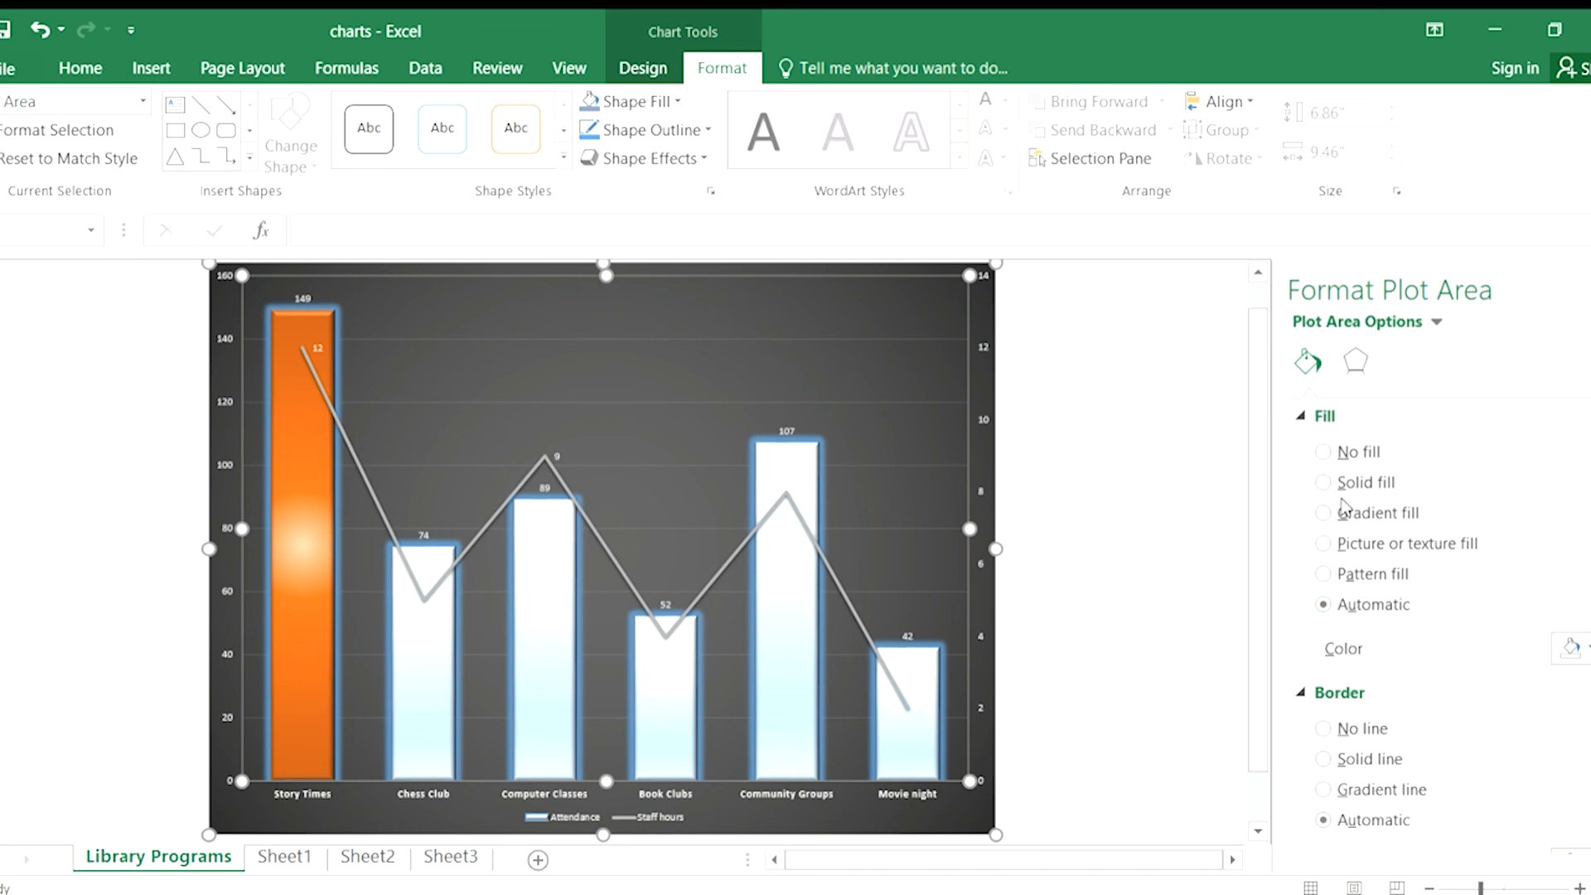
{"action": "left_click", "coordinate": [1323, 453]}
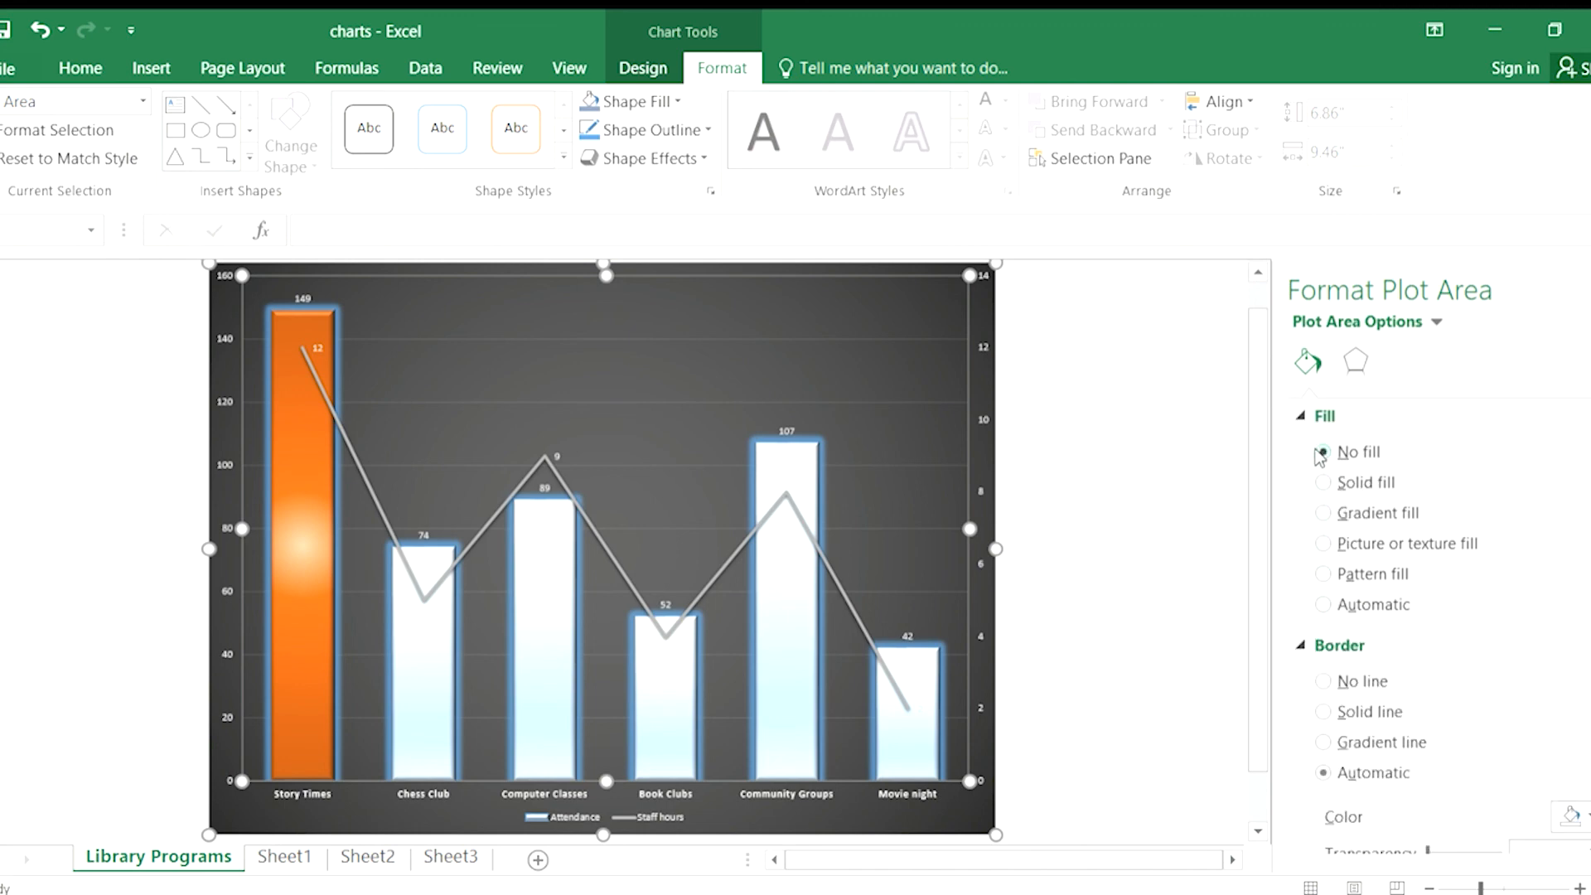
{"action": "scroll", "coordinate": [1415, 675], "scroll_direction": "down", "scroll_amount": 1}
{"action": "scroll", "coordinate": [1426, 680], "scroll_direction": "down", "scroll_amount": 1}
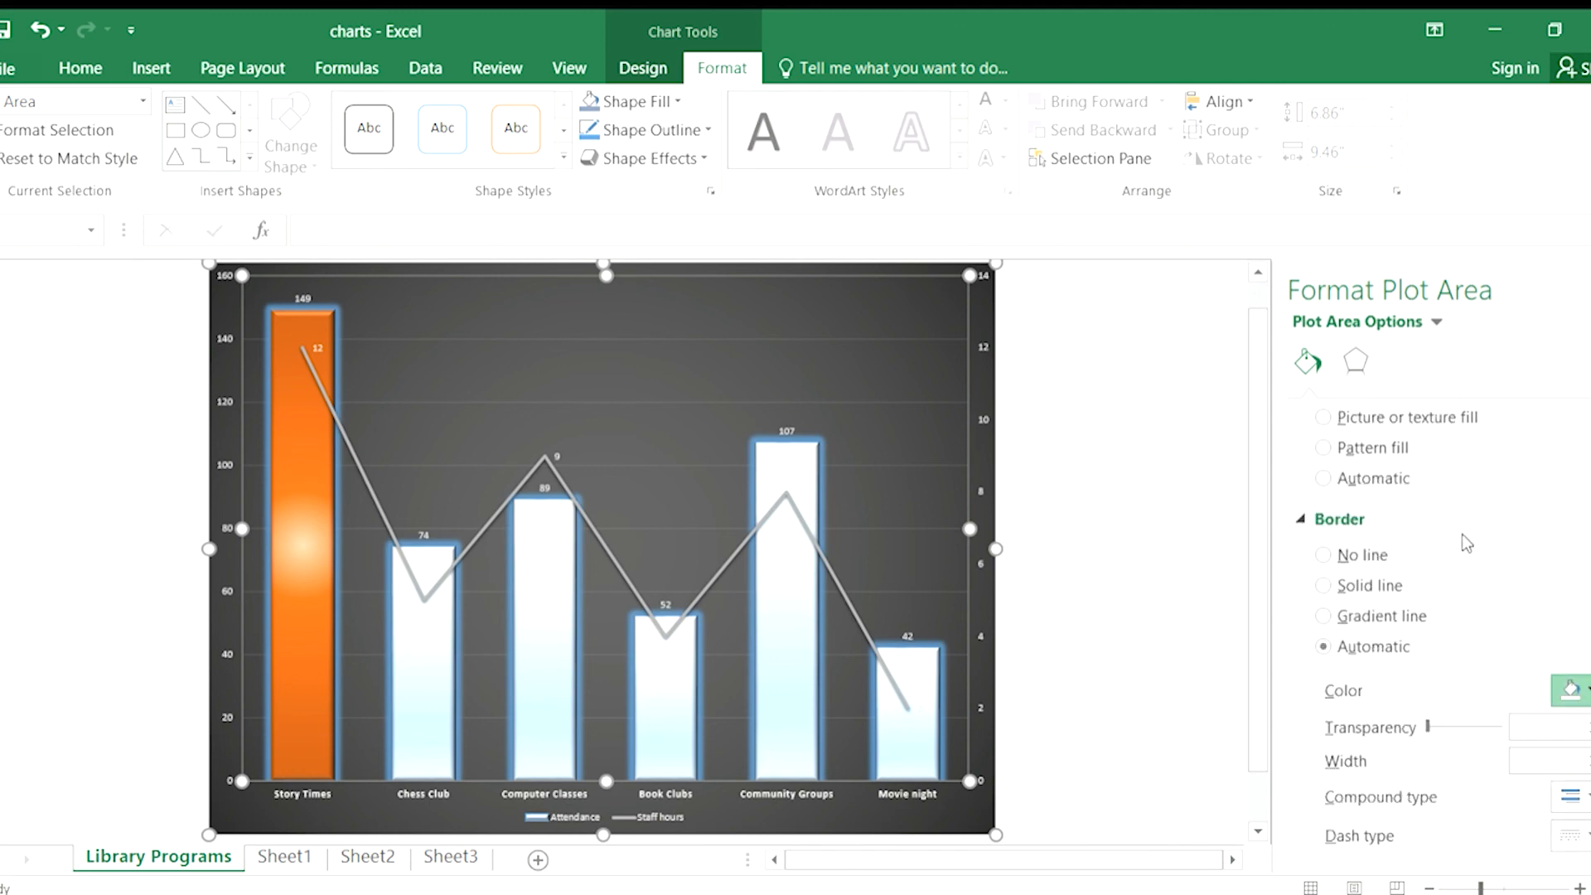
{"action": "left_click", "coordinate": [1431, 490]}
{"action": "scroll", "coordinate": [1492, 598], "scroll_direction": "down", "scroll_amount": 2}
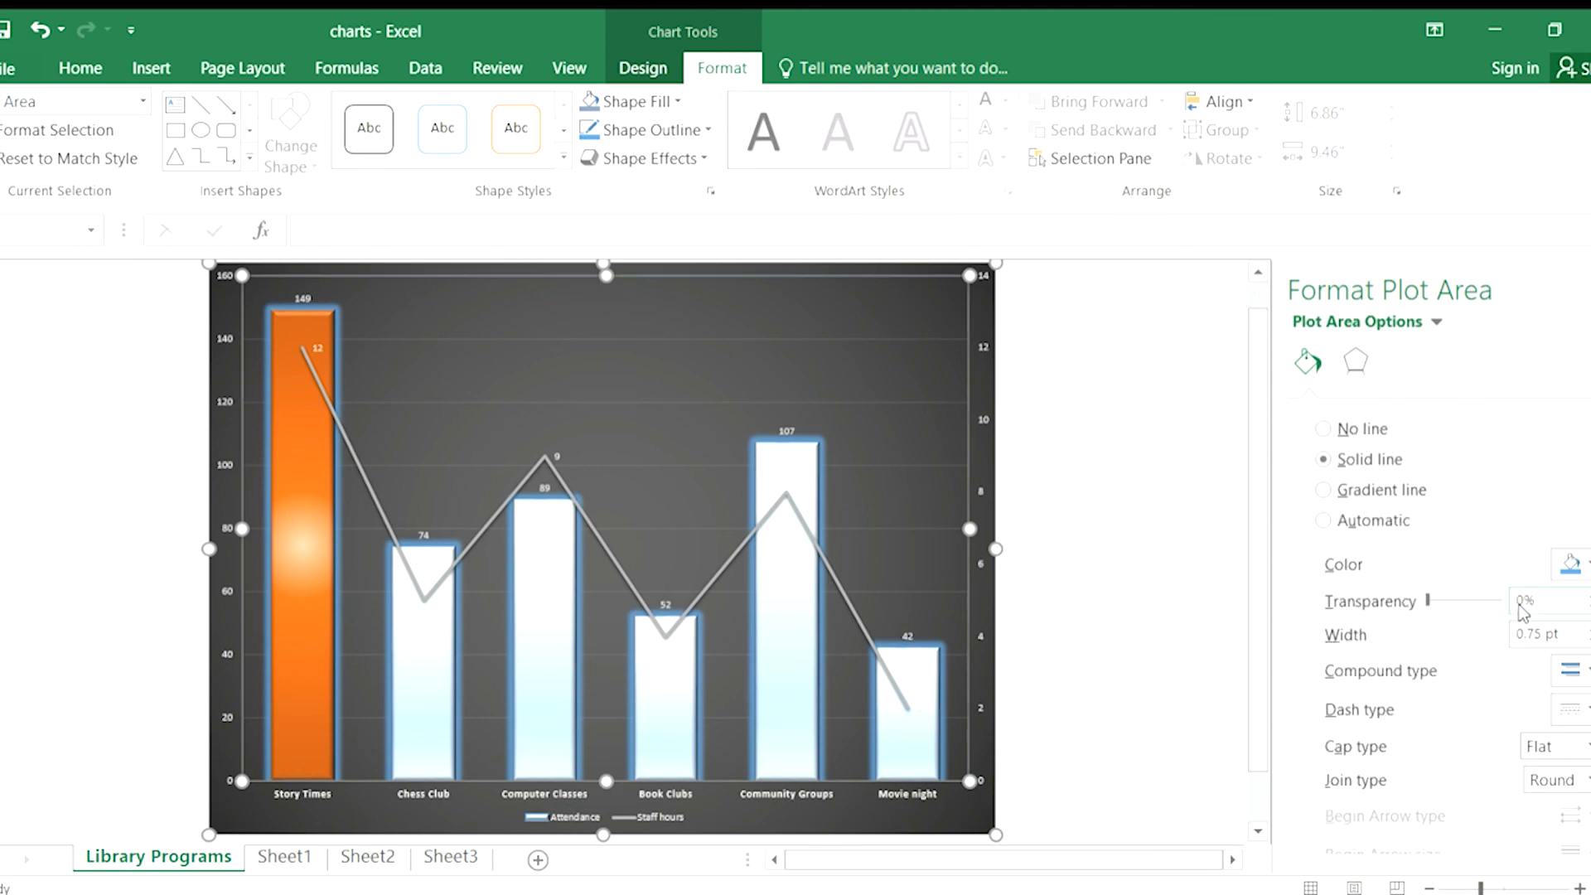
Step: Apply a solid white fill to the plot area
{"action": "scroll", "coordinate": [1489, 615], "scroll_direction": "up", "scroll_amount": 4}
{"action": "left_click", "coordinate": [1340, 481]}
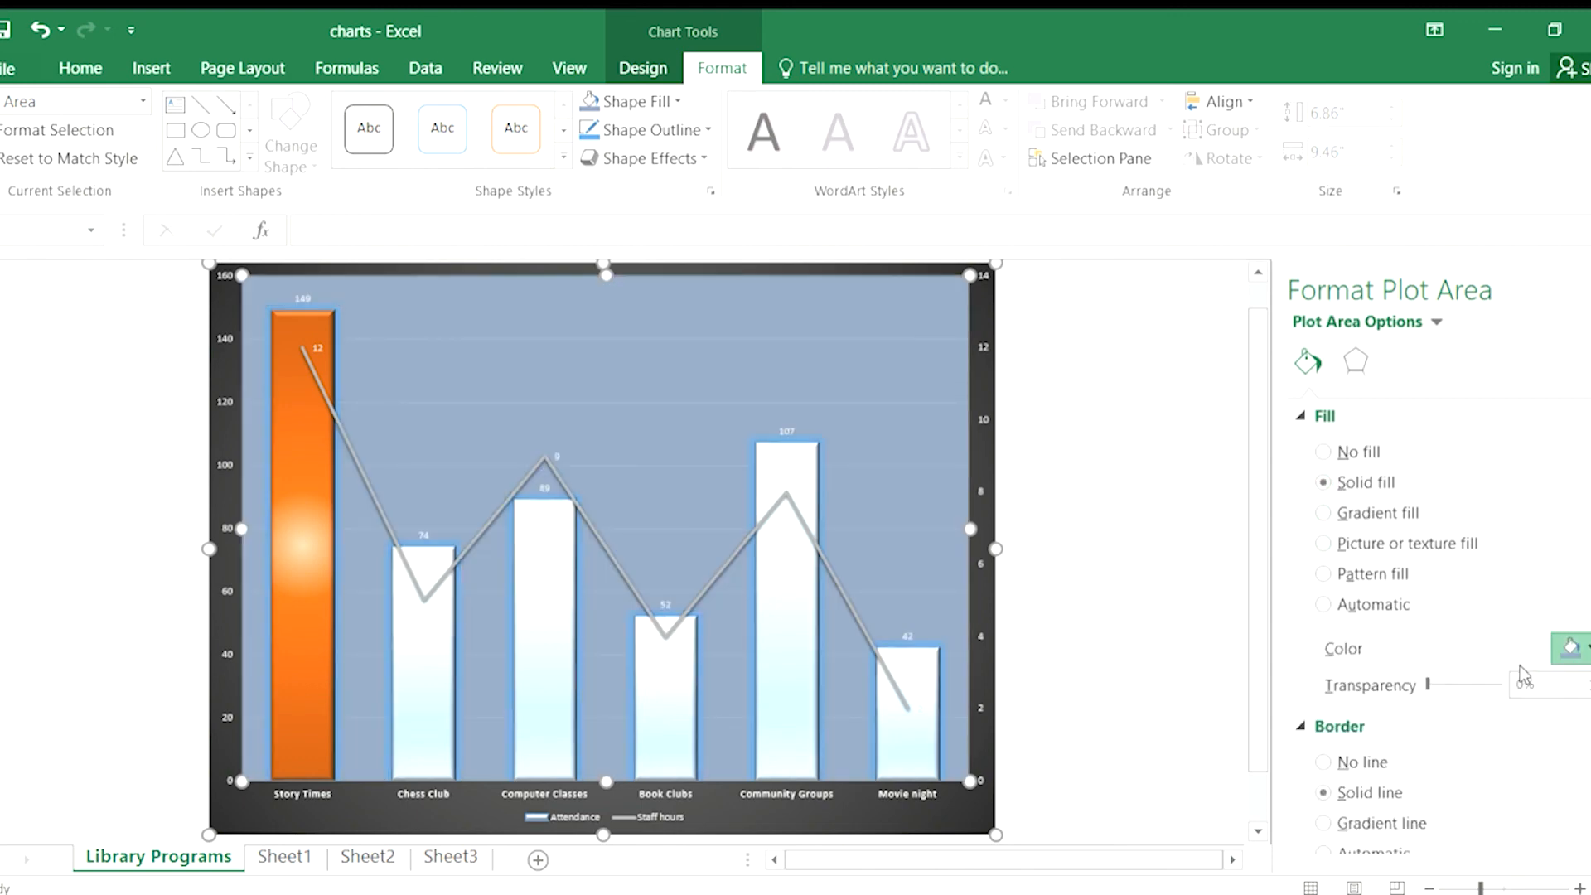
{"action": "scroll", "coordinate": [1469, 633], "scroll_direction": "down", "scroll_amount": 3}
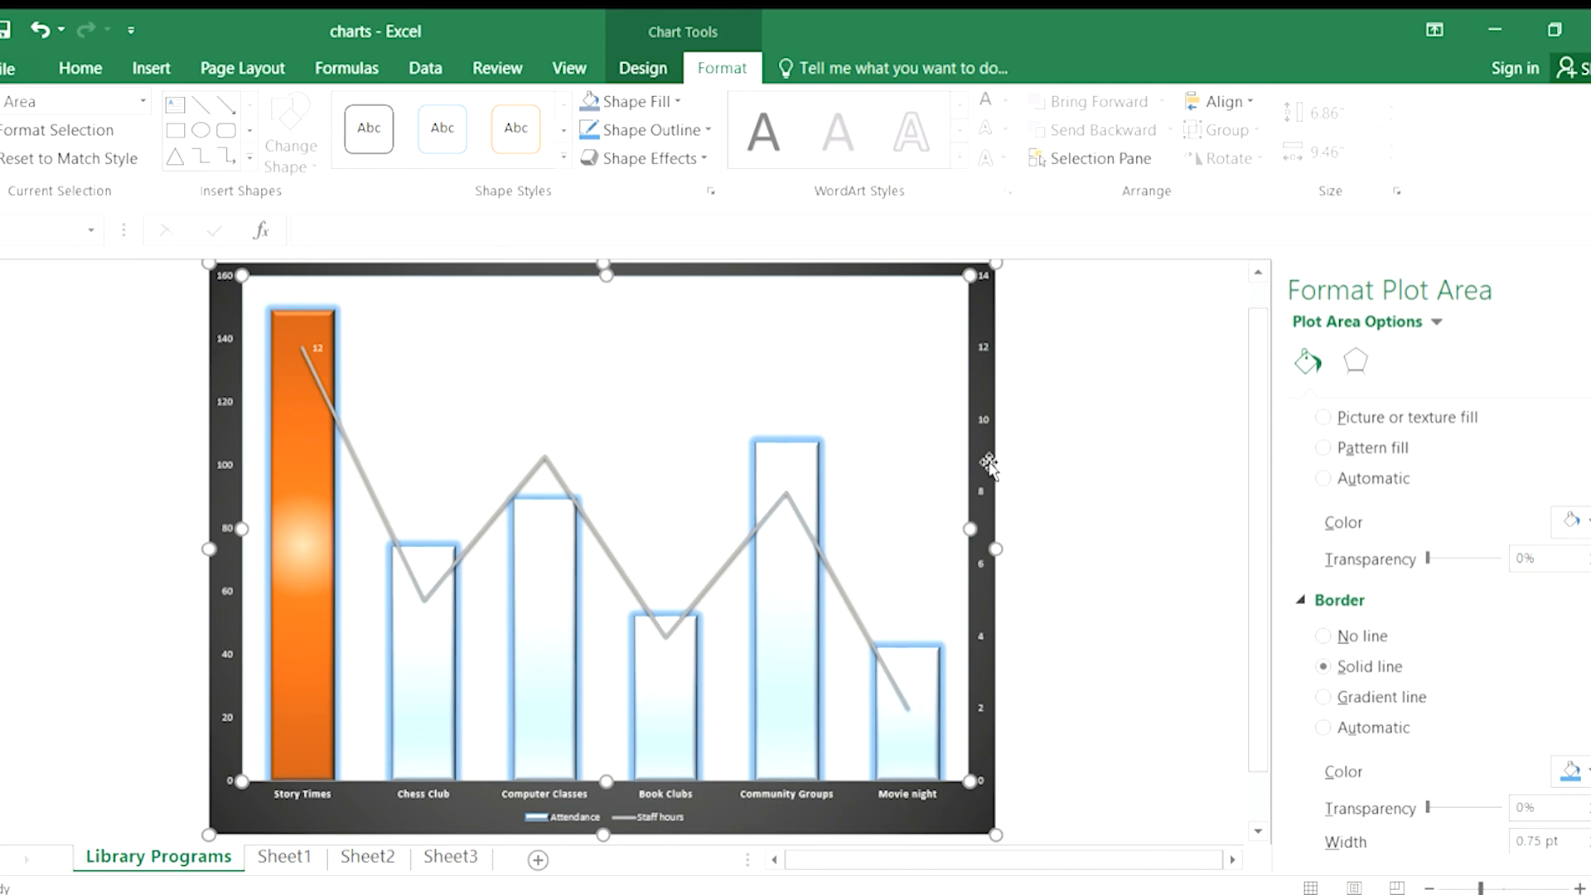
Step: Select the whole chart area and look over its fill and border options
{"action": "left_click", "coordinate": [217, 413]}
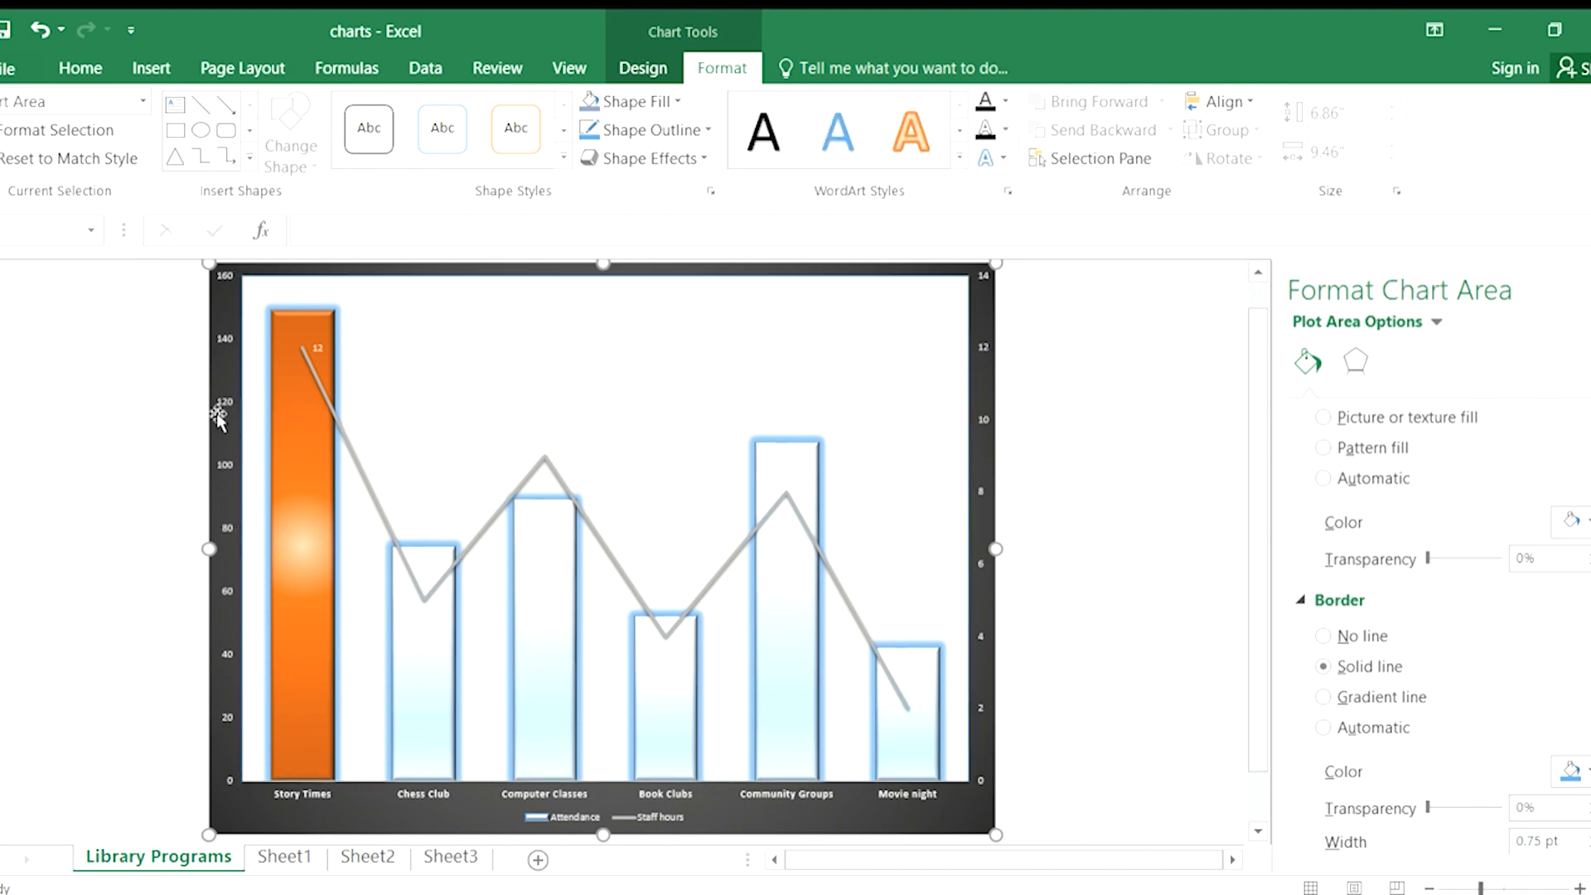
{"action": "double_click", "coordinate": [316, 813]}
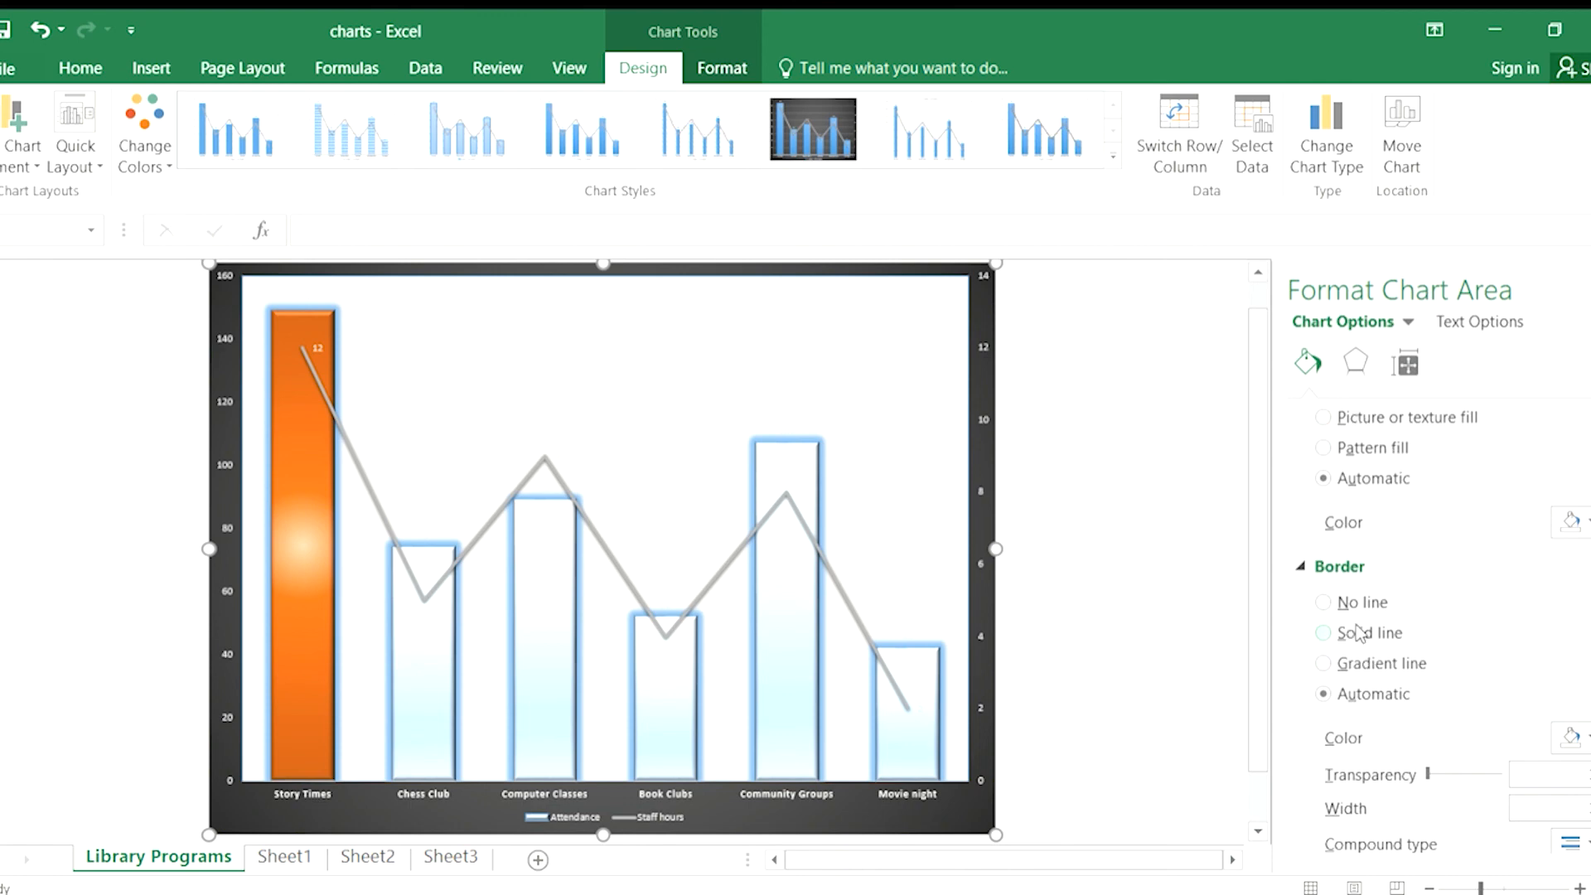
{"action": "scroll", "coordinate": [1359, 634], "scroll_direction": "up", "scroll_amount": 2}
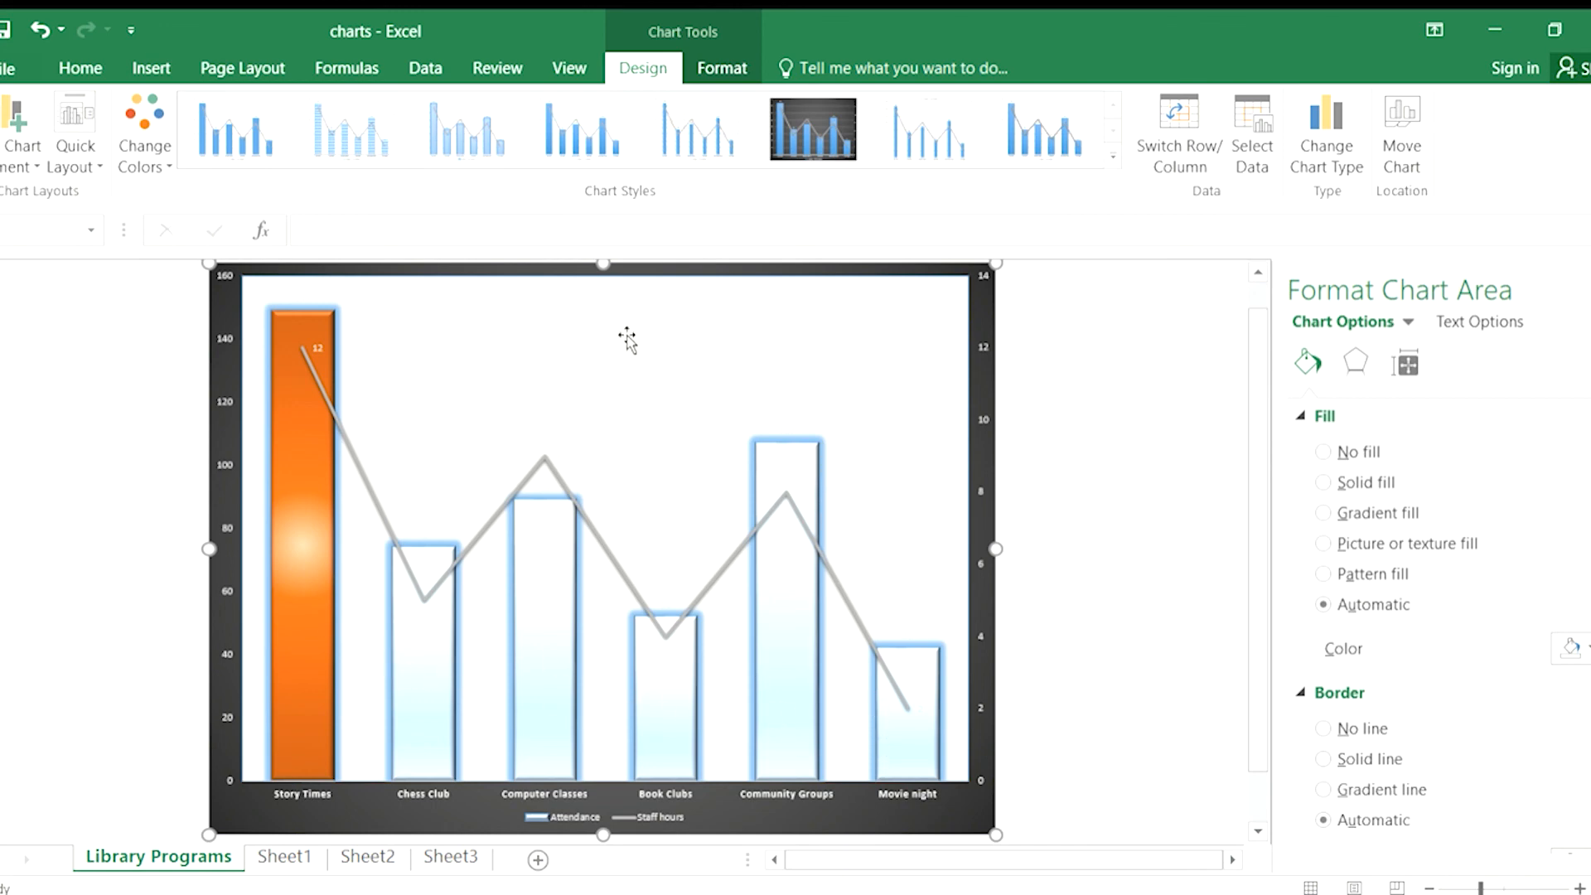
Step: Turn the Staff hours line into a smoothed line and color it solid yellow
{"action": "left_click", "coordinate": [731, 545]}
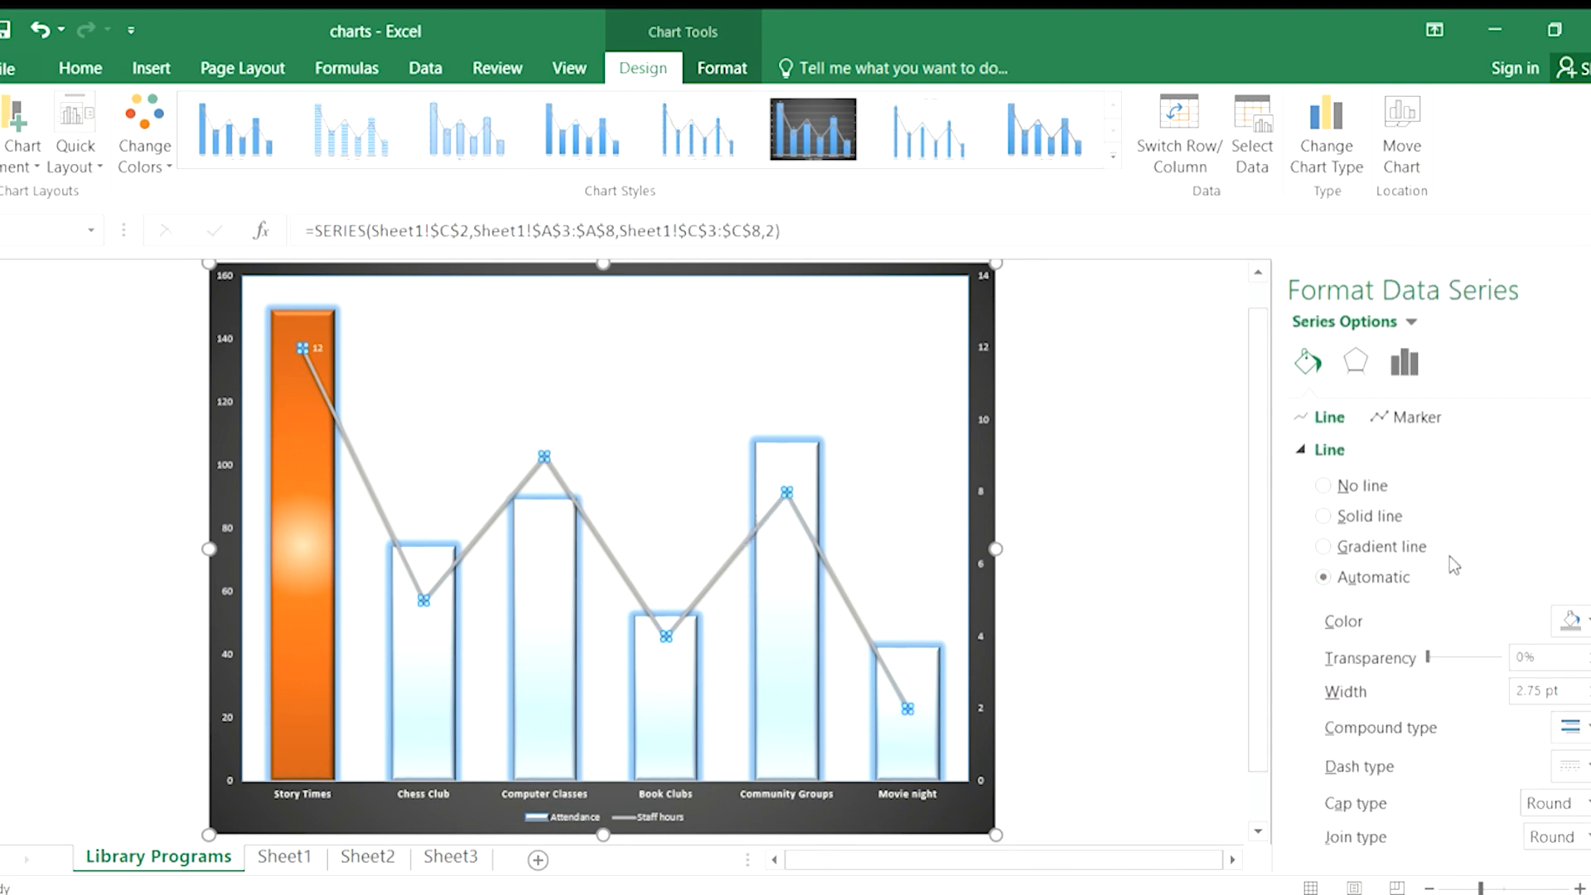
{"action": "scroll", "coordinate": [1450, 564], "scroll_direction": "down", "scroll_amount": 3}
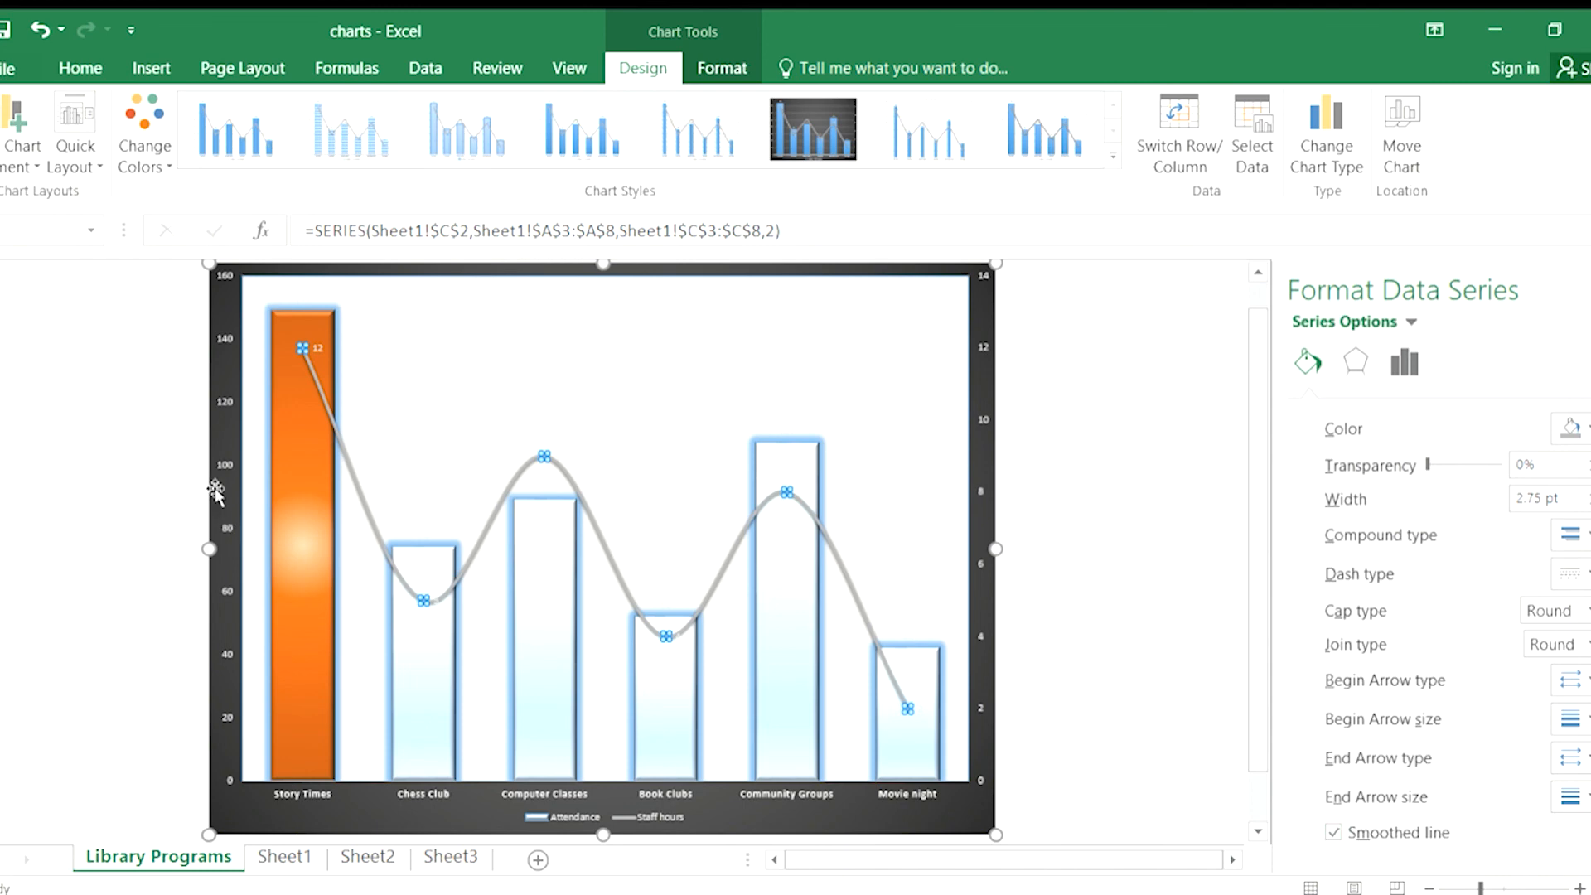
{"action": "scroll", "coordinate": [1422, 520], "scroll_direction": "up", "scroll_amount": 3}
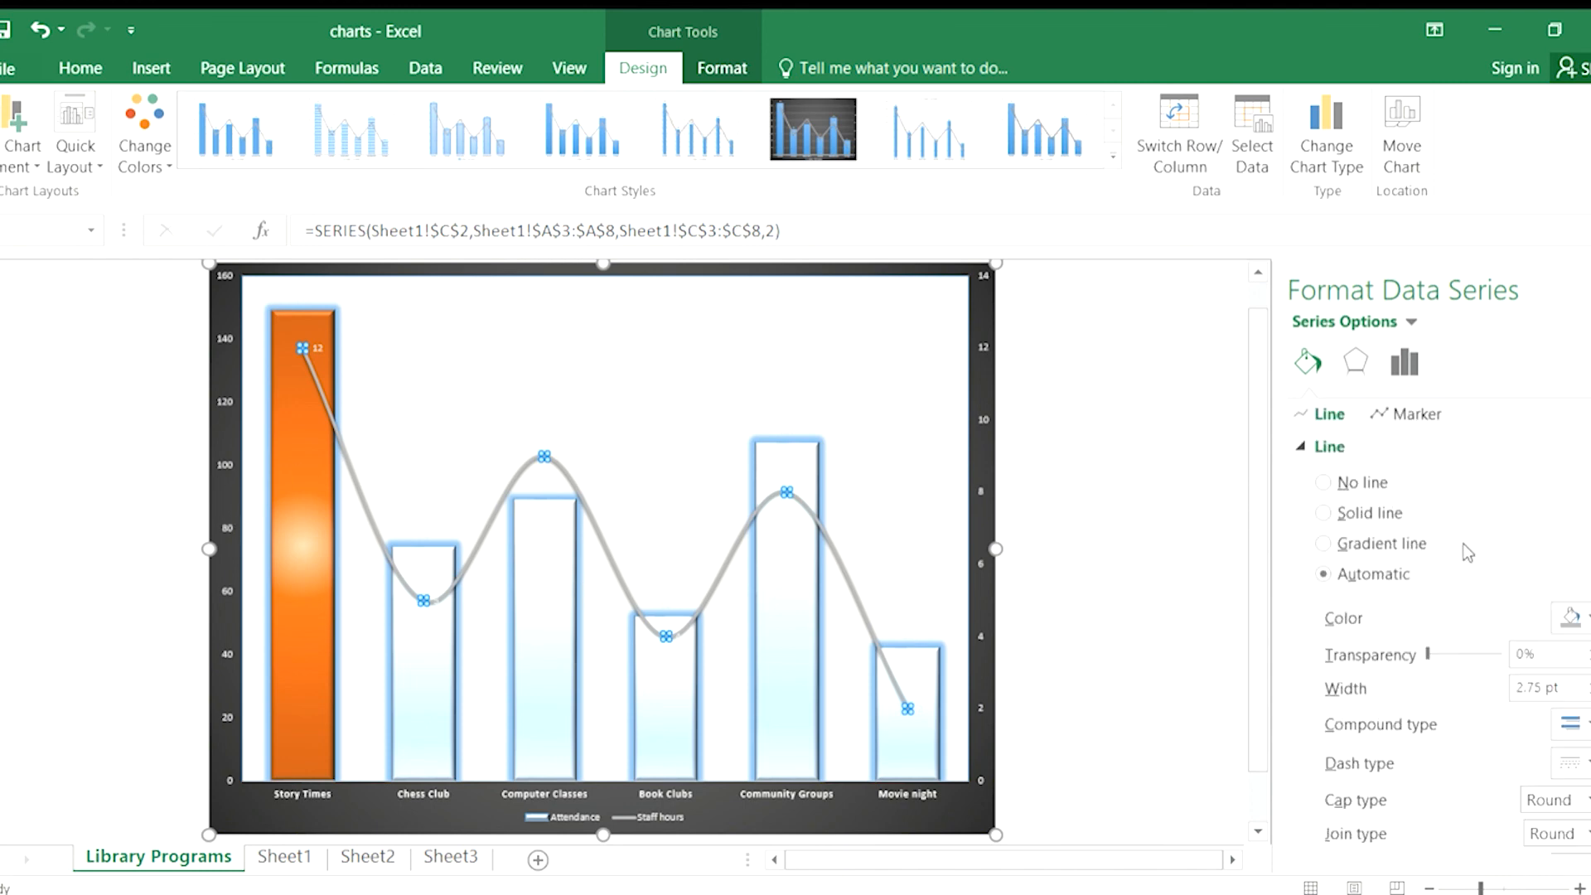
{"action": "scroll", "coordinate": [1438, 552], "scroll_direction": "down", "scroll_amount": 1}
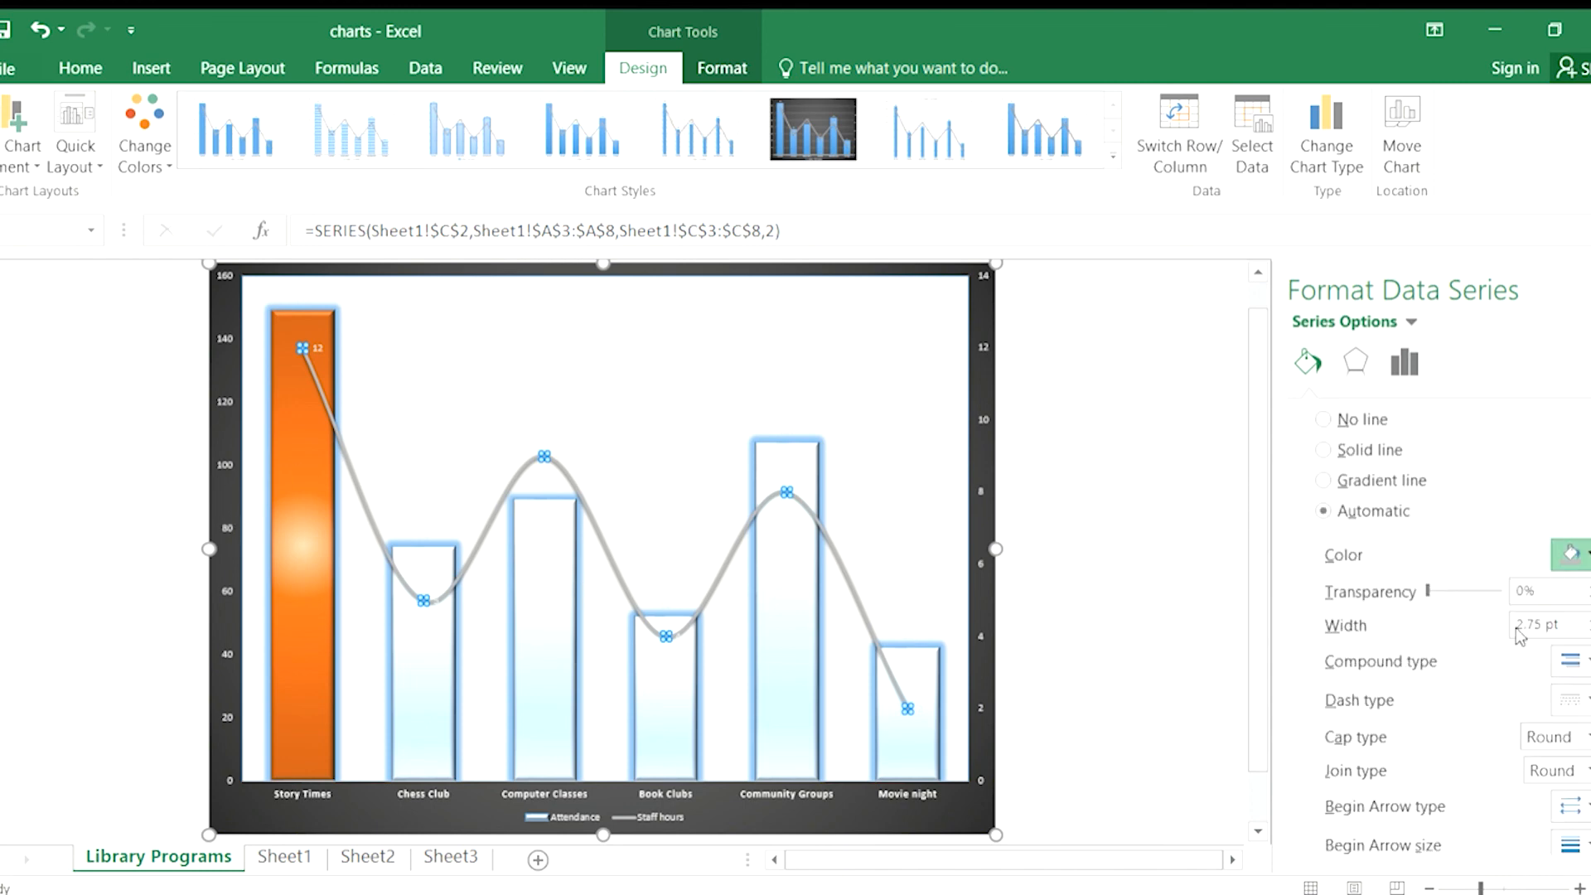
{"action": "left_click", "coordinate": [1579, 665]}
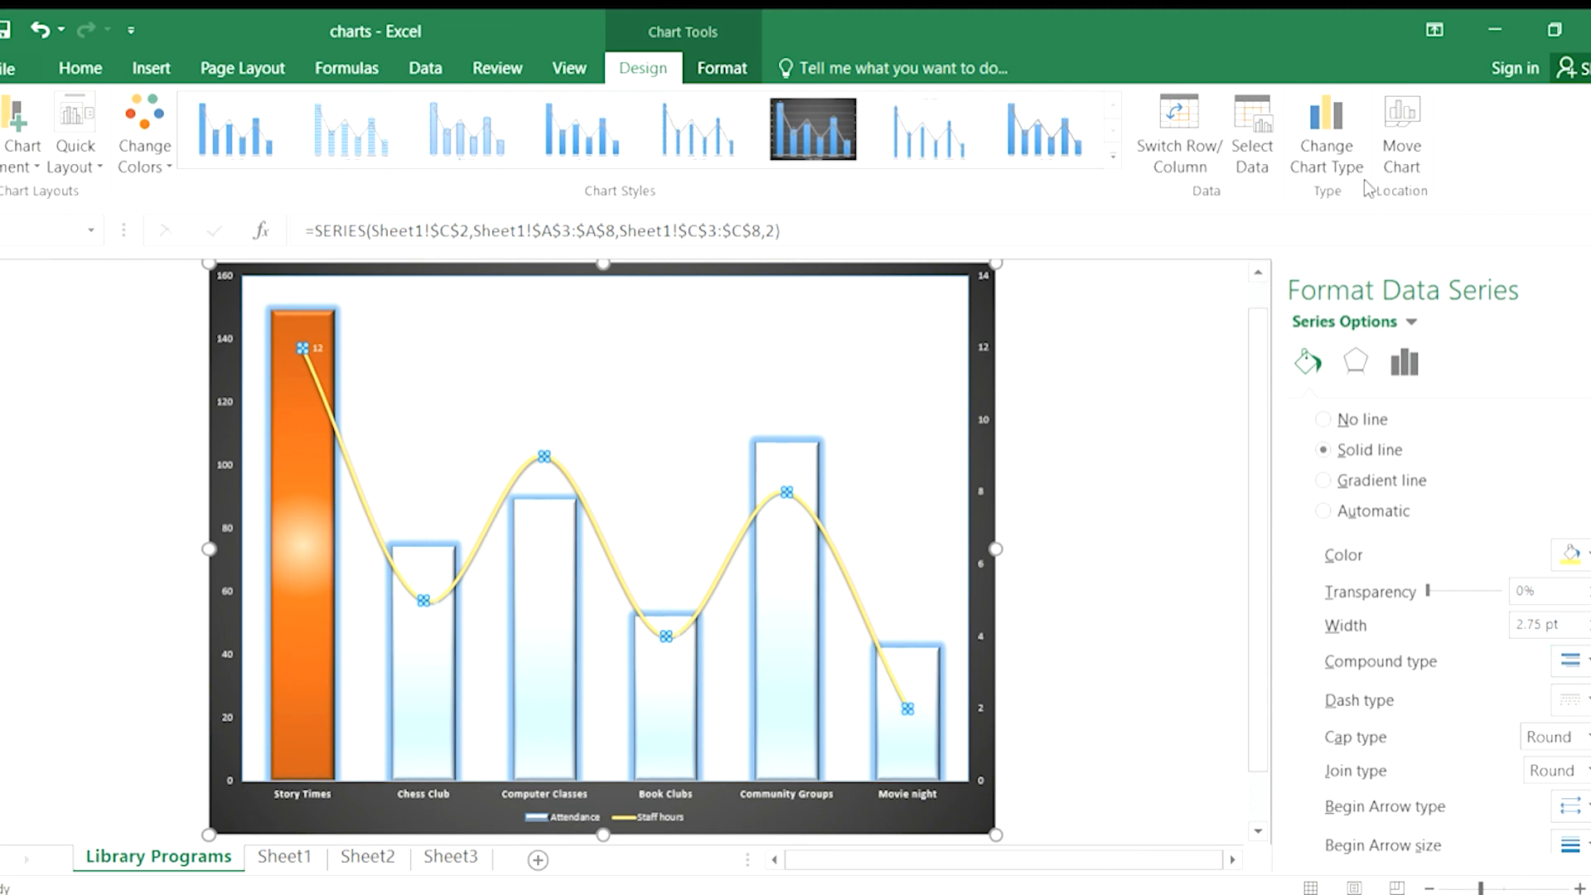
Step: View the Staff hours series' effects settings and its axis plotting options
{"action": "left_click", "coordinate": [1357, 368]}
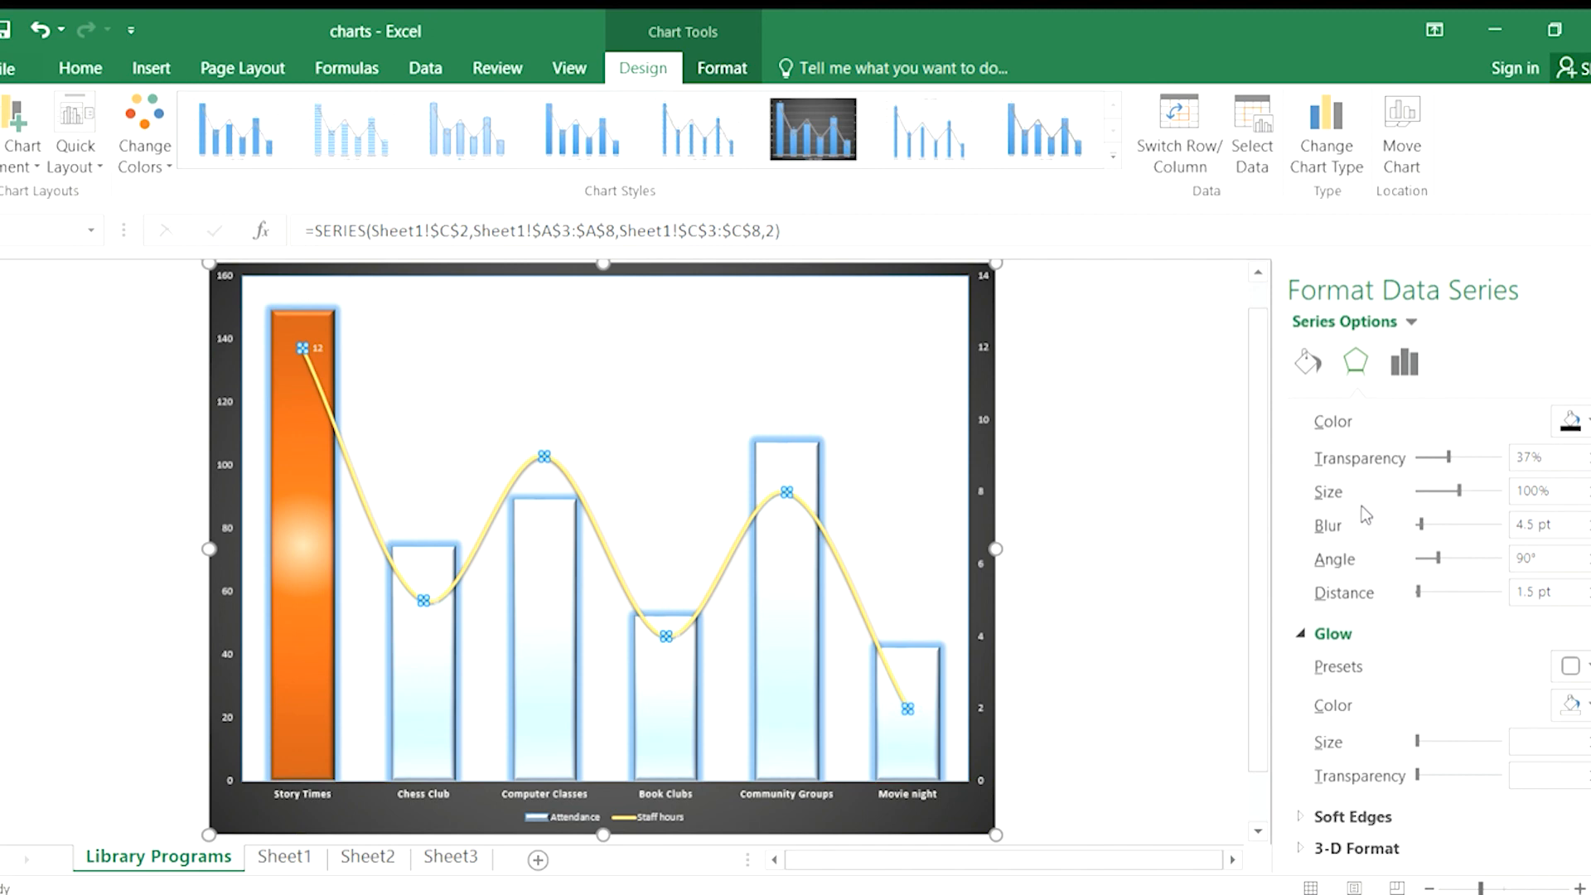
{"action": "left_click", "coordinate": [1405, 362]}
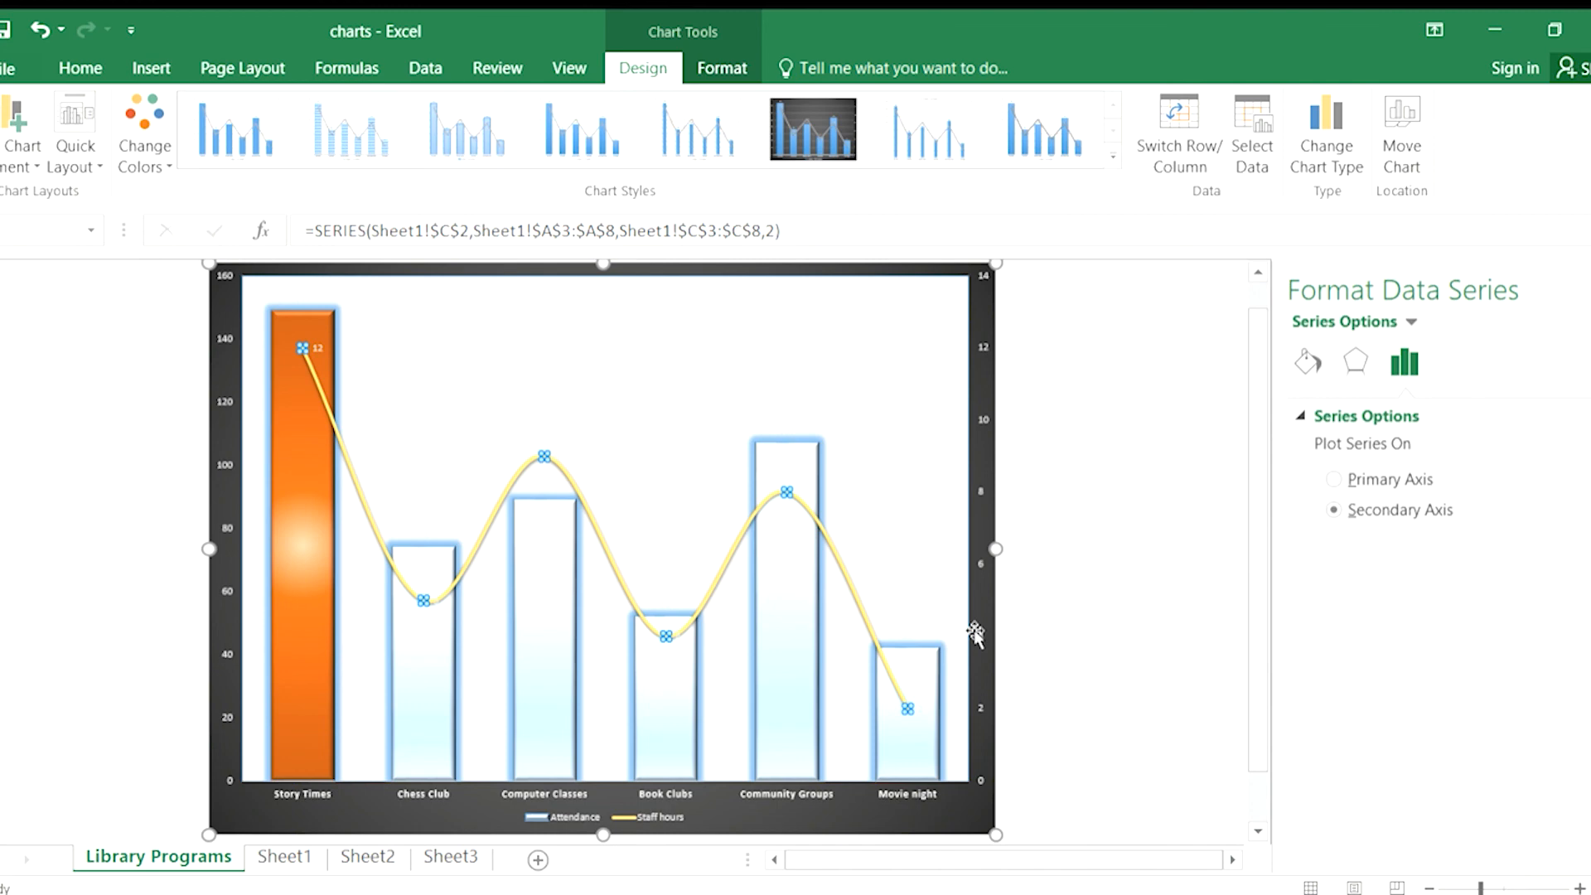
{"action": "left_click", "coordinate": [704, 70]}
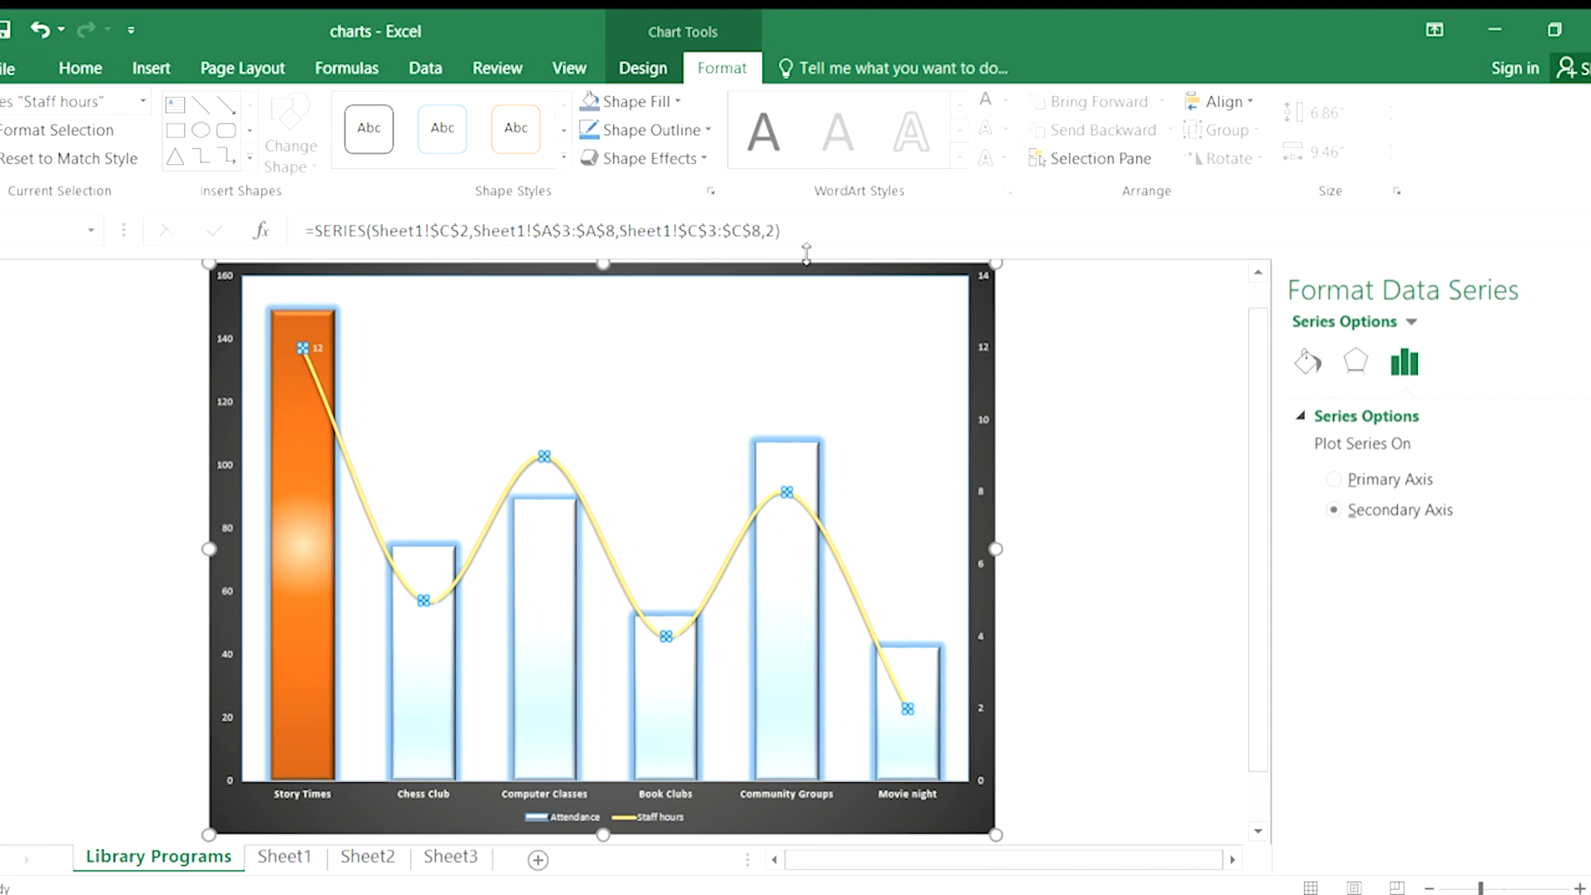
{"action": "left_click", "coordinate": [643, 68]}
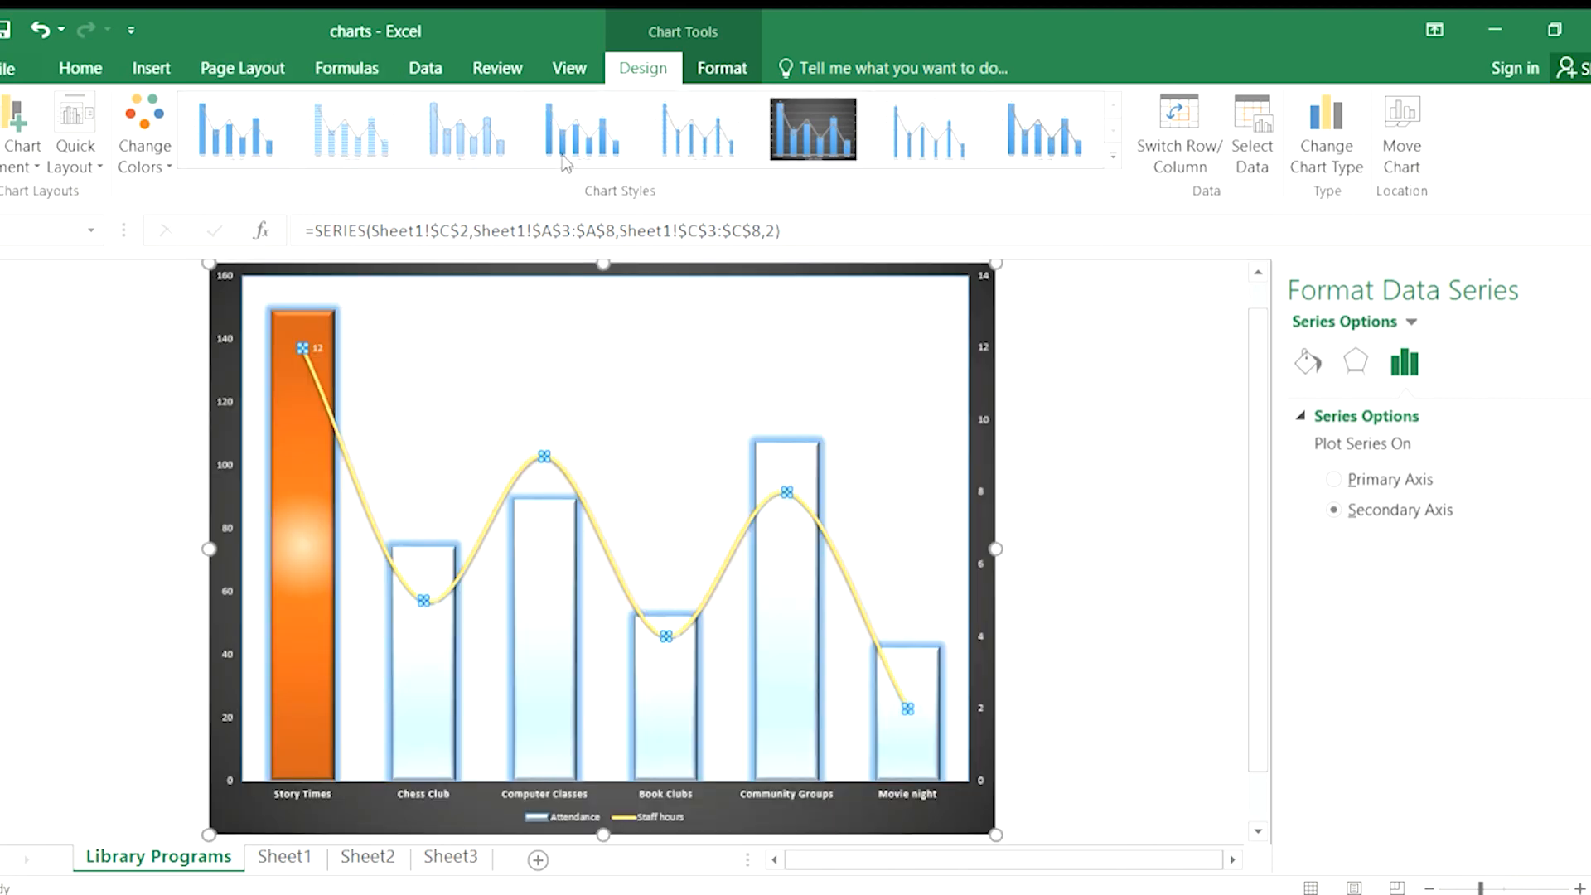
{"action": "left_click", "coordinate": [720, 66]}
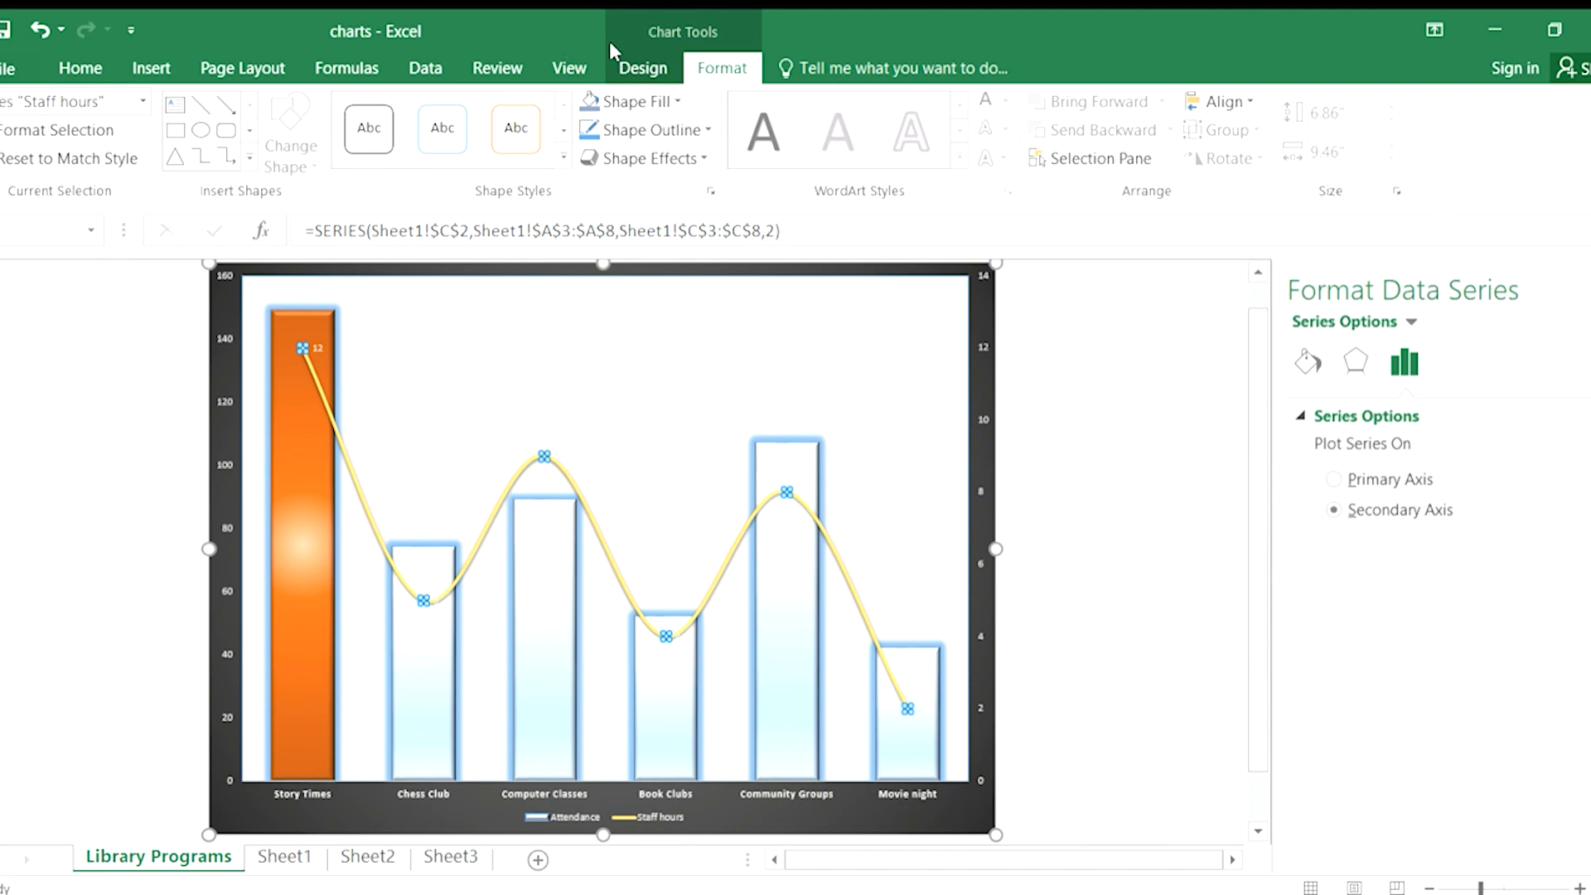
{"action": "left_click", "coordinate": [640, 68]}
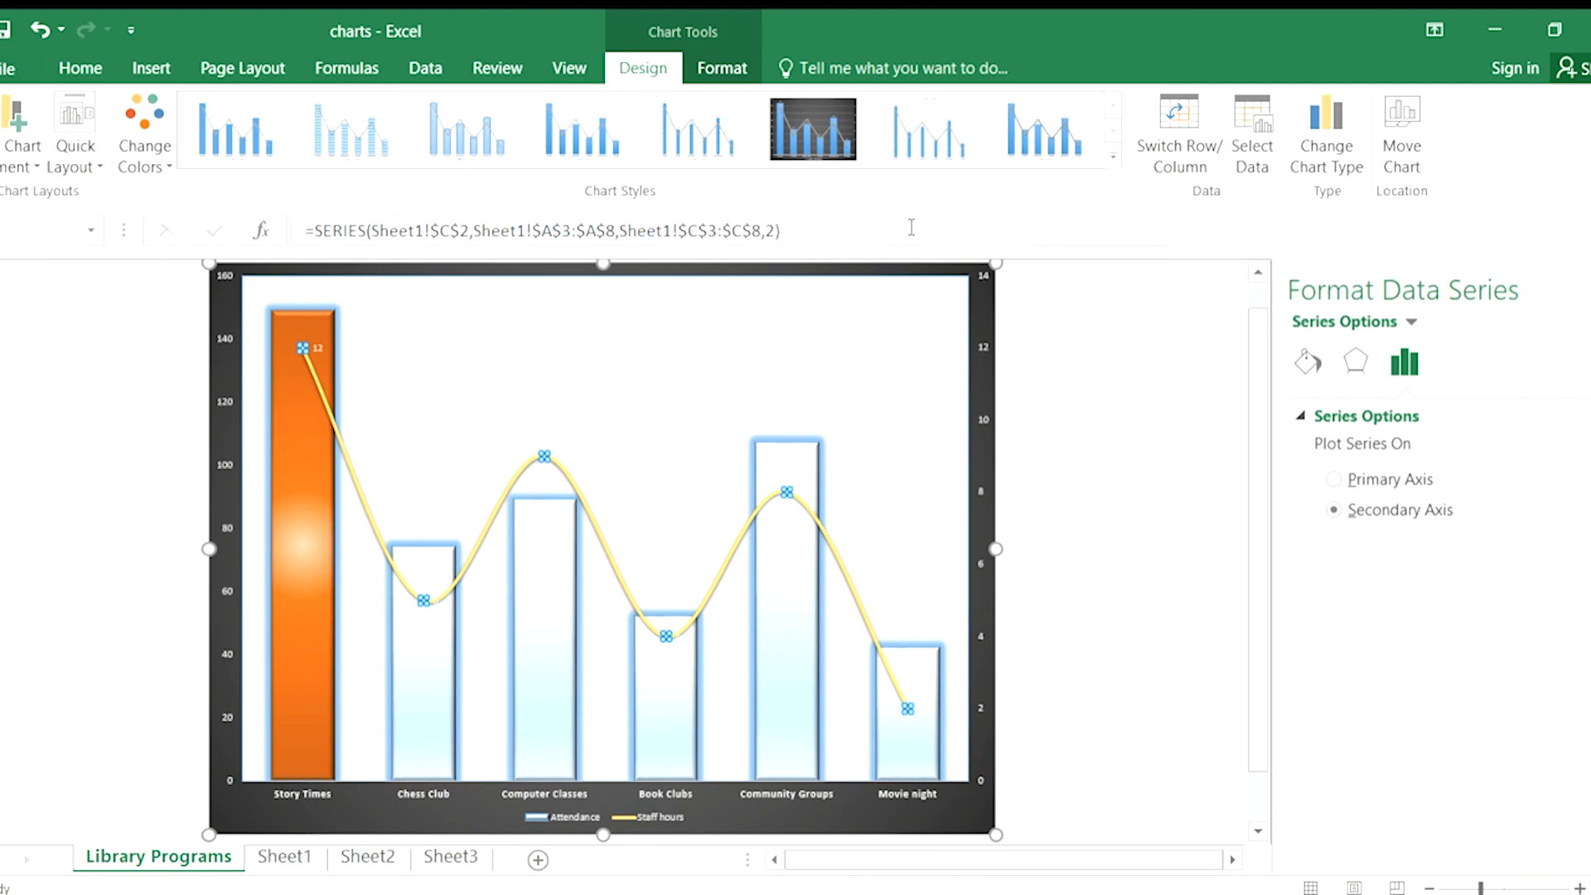